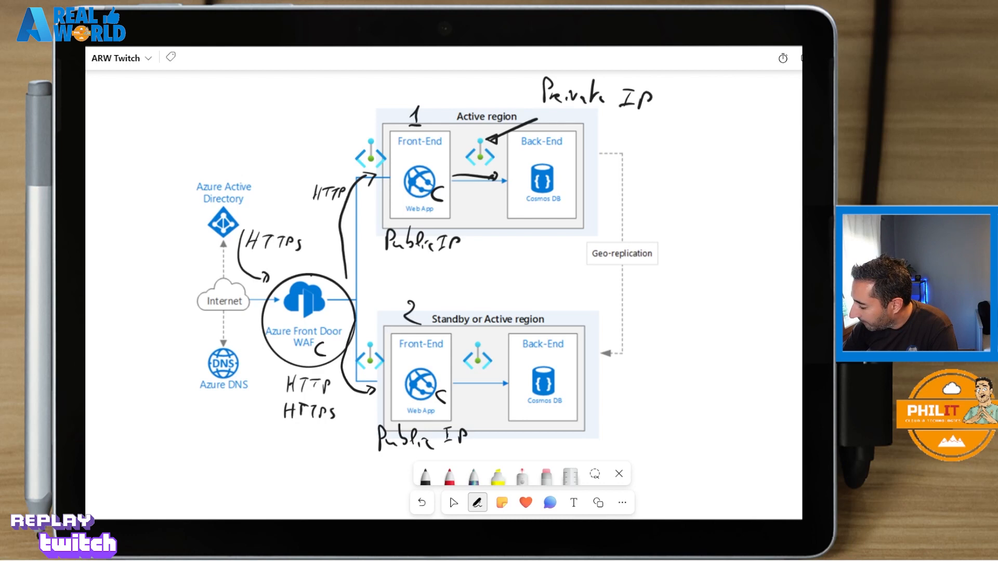
# Handwrite "Private IP" in black above the private endpoint icon in front of the active region's Front-End.
pyautogui.click(452, 502)
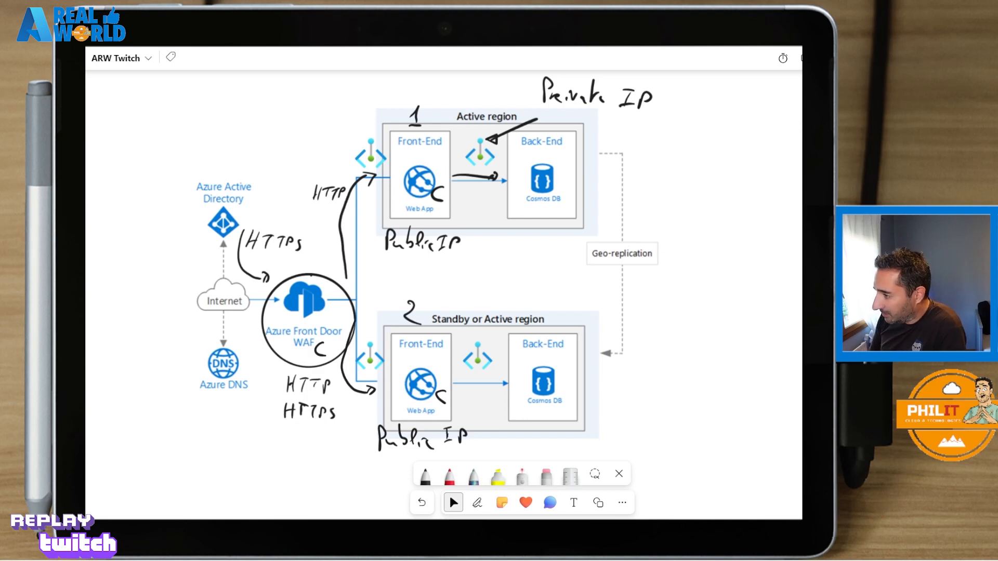
pyautogui.click(477, 503)
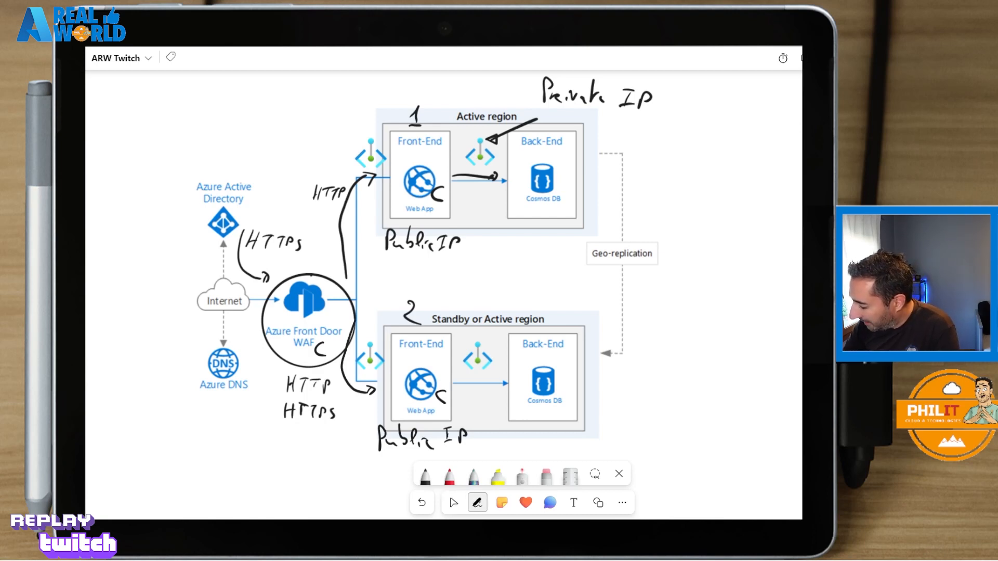
pyautogui.moveTo(331, 113)
pyautogui.mouseDown()
pyautogui.moveTo(332, 136)
pyautogui.moveTo(388, 134)
pyautogui.moveTo(332, 154)
pyautogui.moveTo(354, 140)
pyautogui.mouseUp()
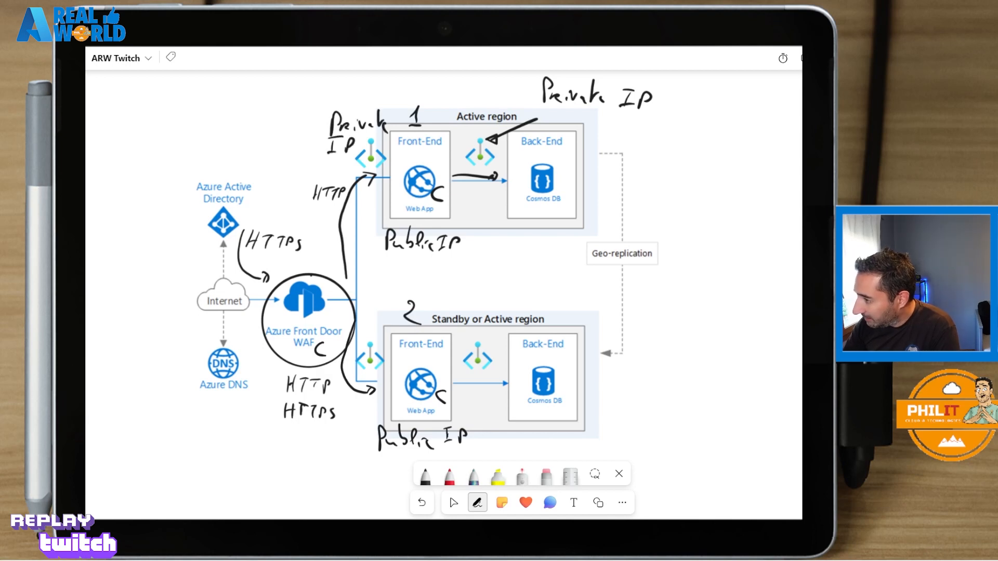
pyautogui.click(453, 502)
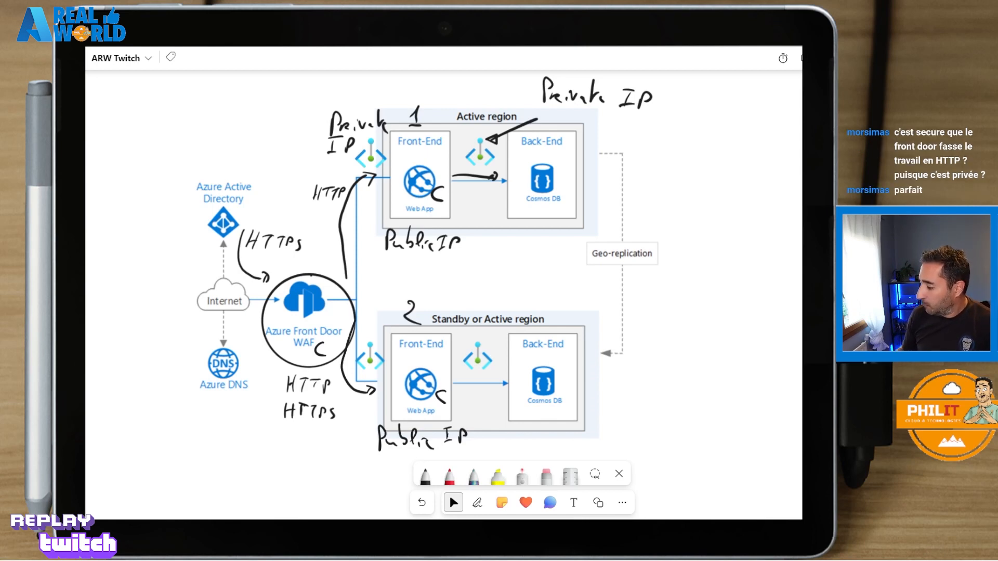
# Erase all handwritten notes, arrows and circles from the architecture diagram, and reselect the black pen.
pyautogui.click(546, 475)
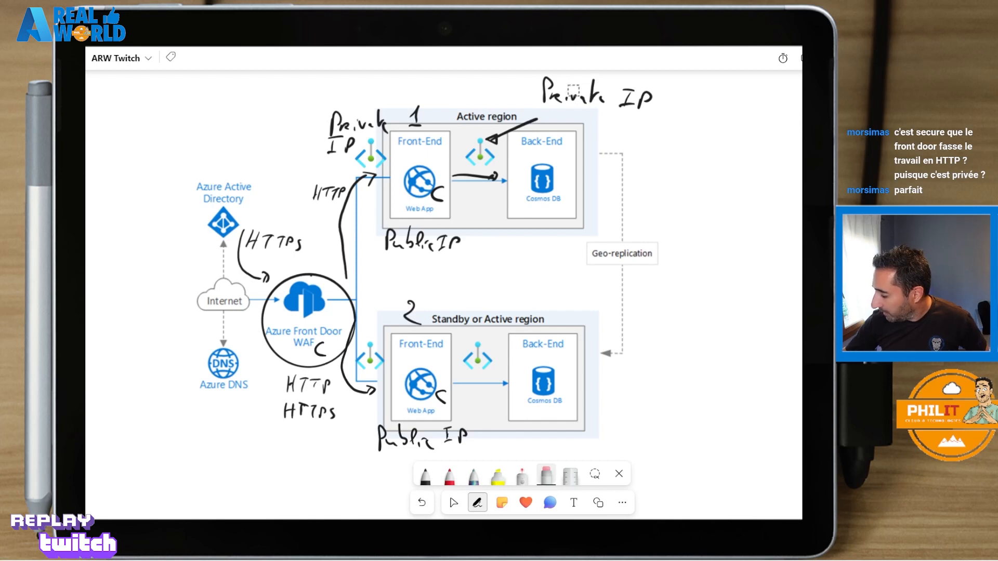
pyautogui.moveTo(572, 91)
pyautogui.mouseDown()
pyautogui.moveTo(523, 120)
pyautogui.moveTo(613, 111)
pyautogui.moveTo(395, 234)
pyautogui.moveTo(244, 259)
pyautogui.moveTo(419, 214)
pyautogui.moveTo(418, 203)
pyautogui.moveTo(492, 243)
pyautogui.moveTo(463, 432)
pyautogui.moveTo(293, 284)
pyautogui.moveTo(315, 240)
pyautogui.moveTo(359, 279)
pyautogui.mouseUp()
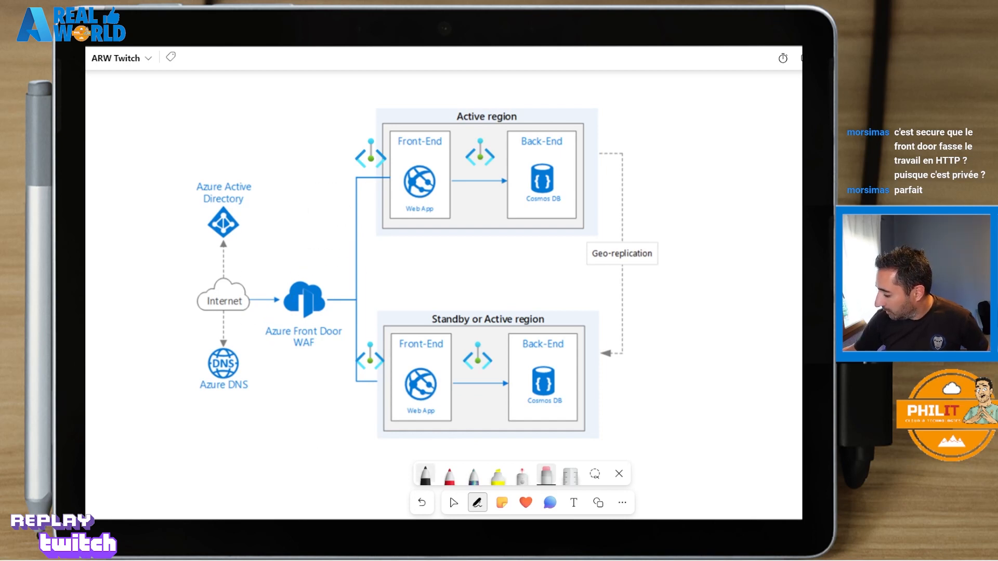
pyautogui.click(425, 475)
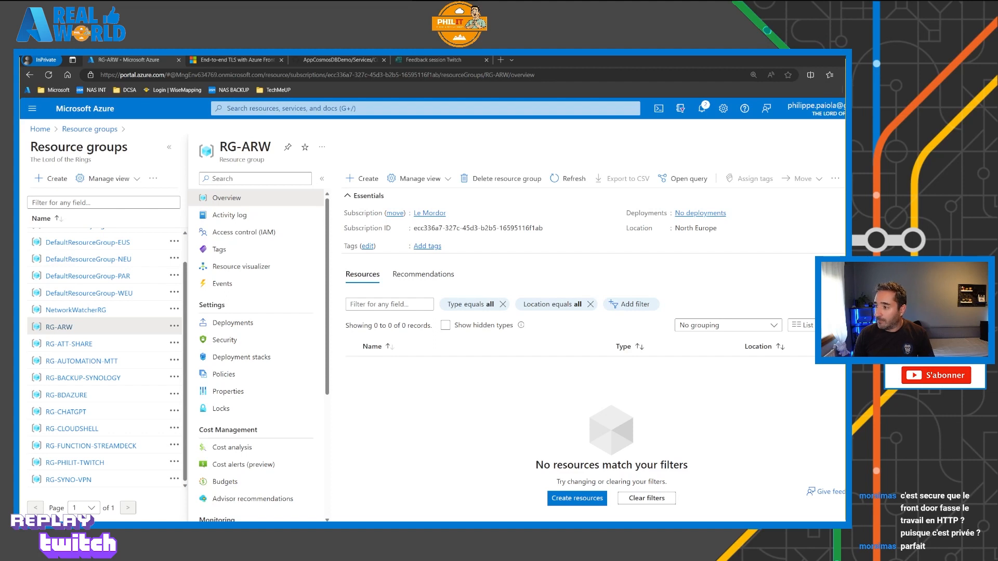
# In the Azure portal, find the Microsoft Web App offer in the Marketplace from resource group RG-ARW and start creating it.
pyautogui.click(367, 179)
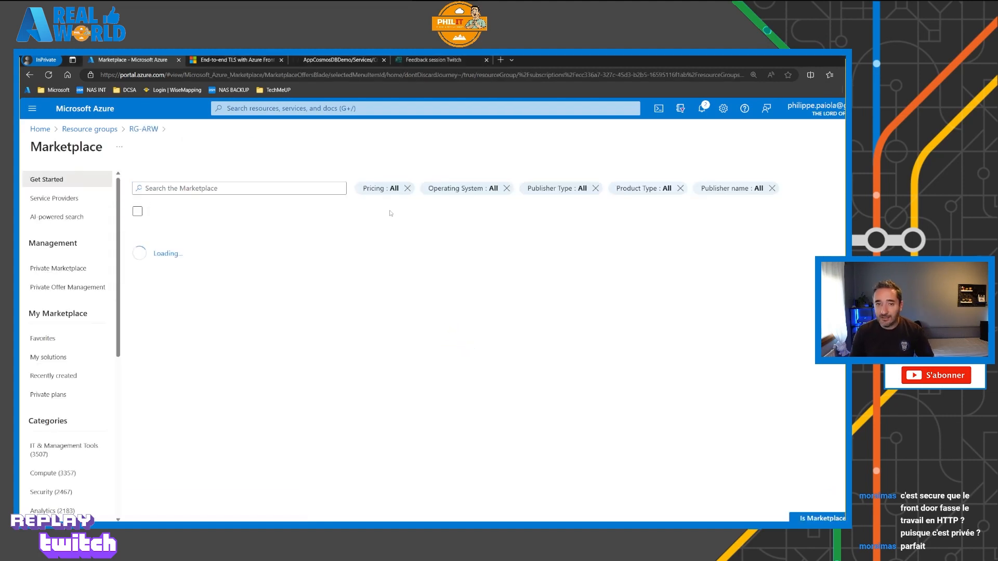
pyautogui.click(145, 264)
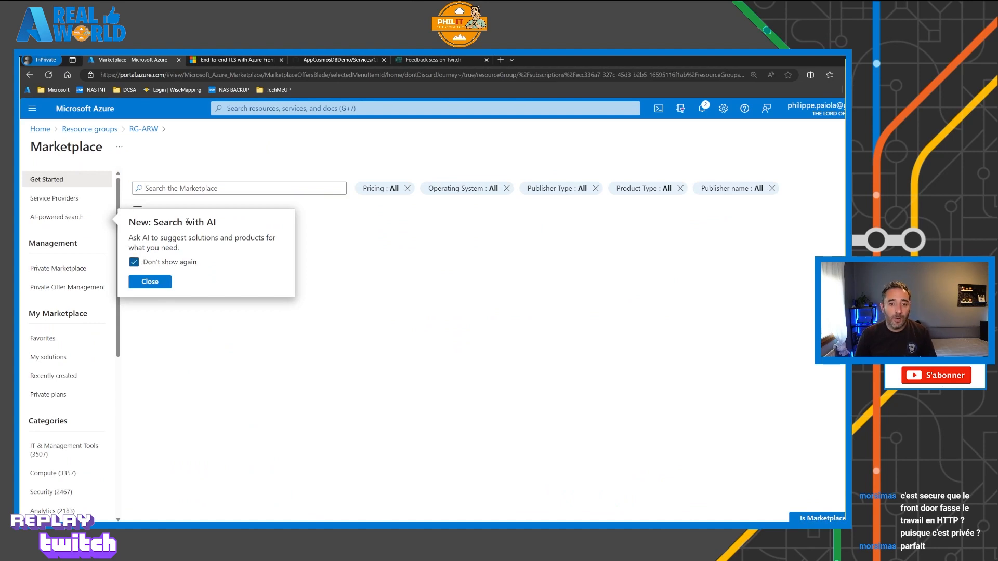
pyautogui.click(203, 188)
pyautogui.write('web app')
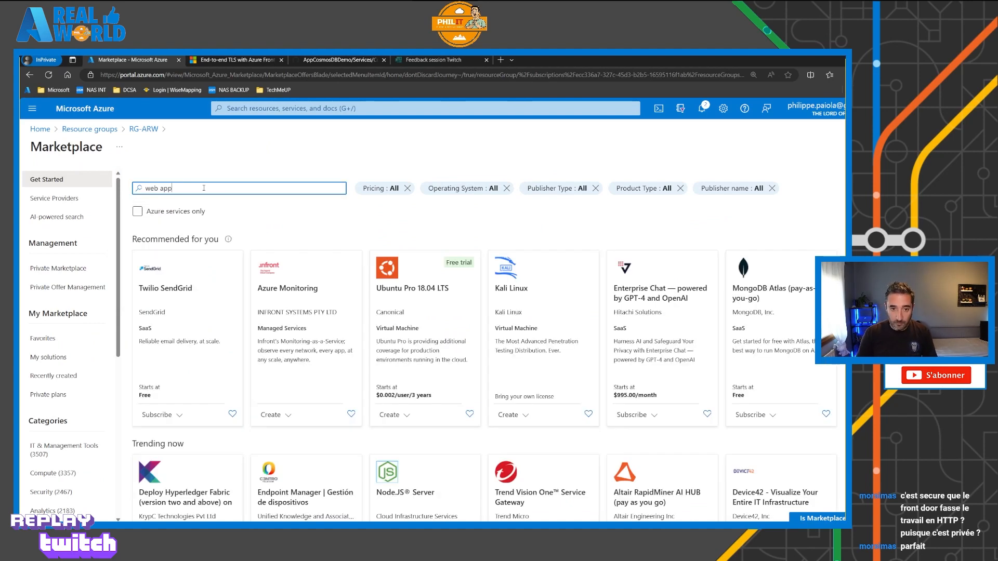
pyautogui.press('Return')
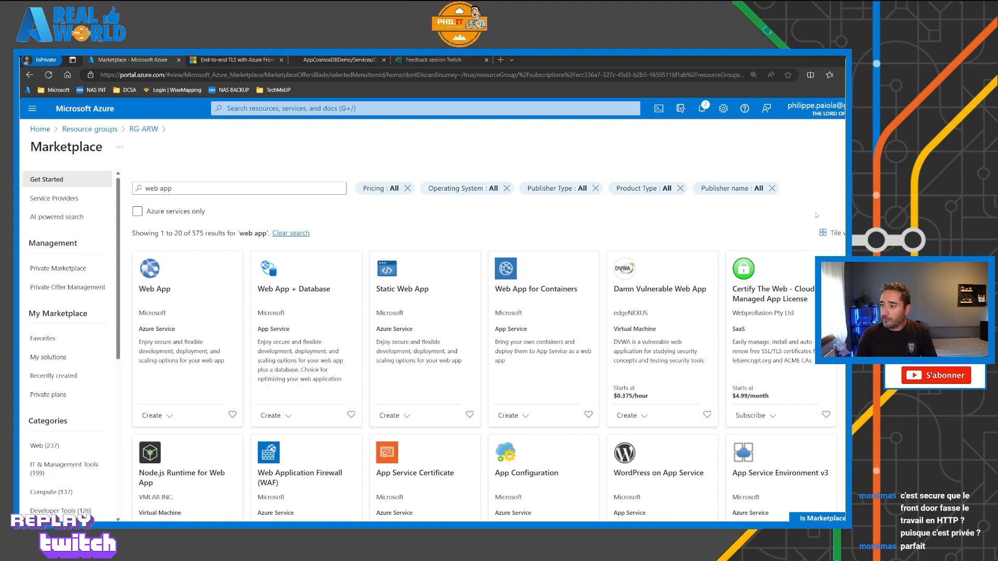
pyautogui.click(164, 289)
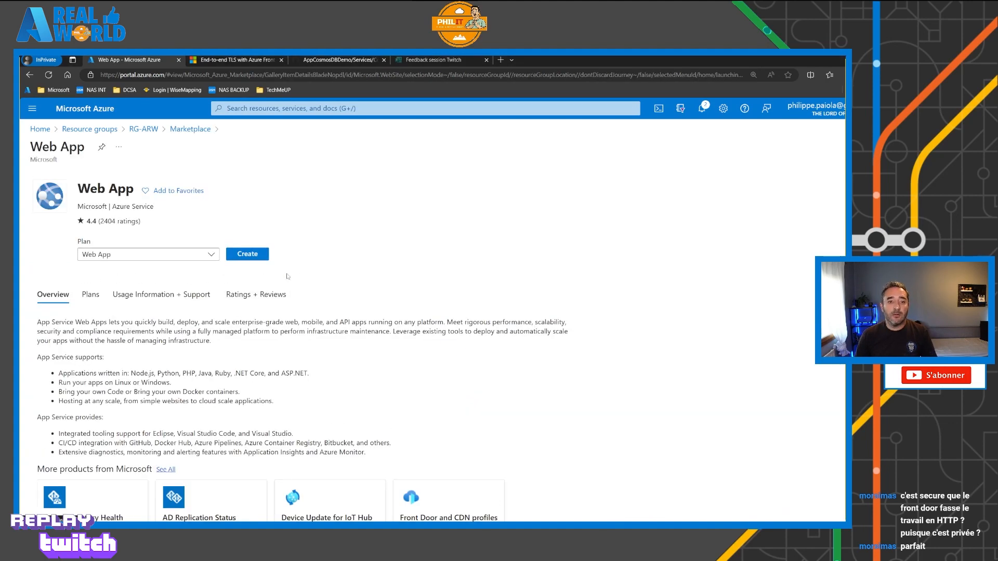
pyautogui.click(257, 256)
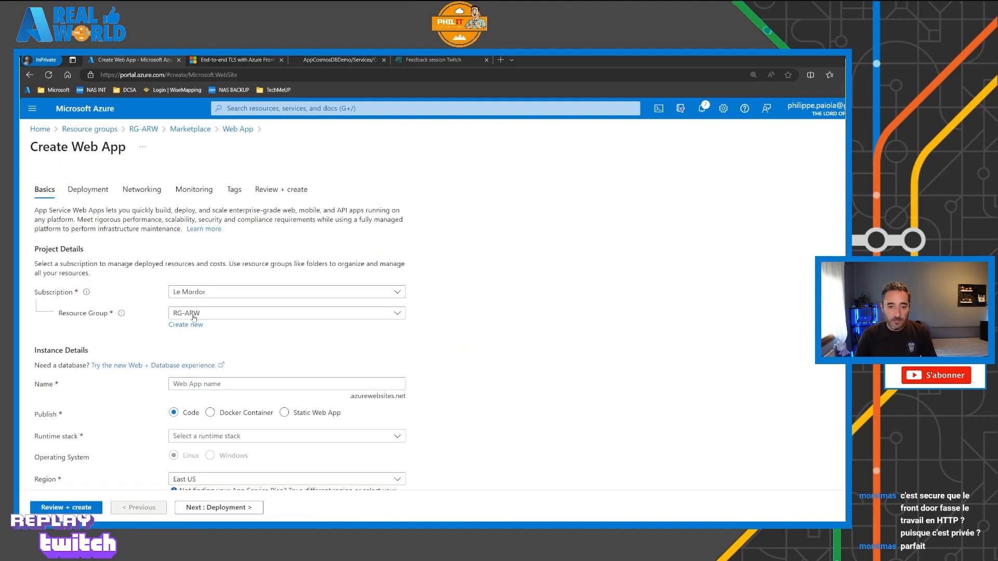
# Name the web app webapparw1 and choose .NET 6 (LTS) as its runtime stack.
pyautogui.click(210, 383)
pyautogui.write('webapparw1')
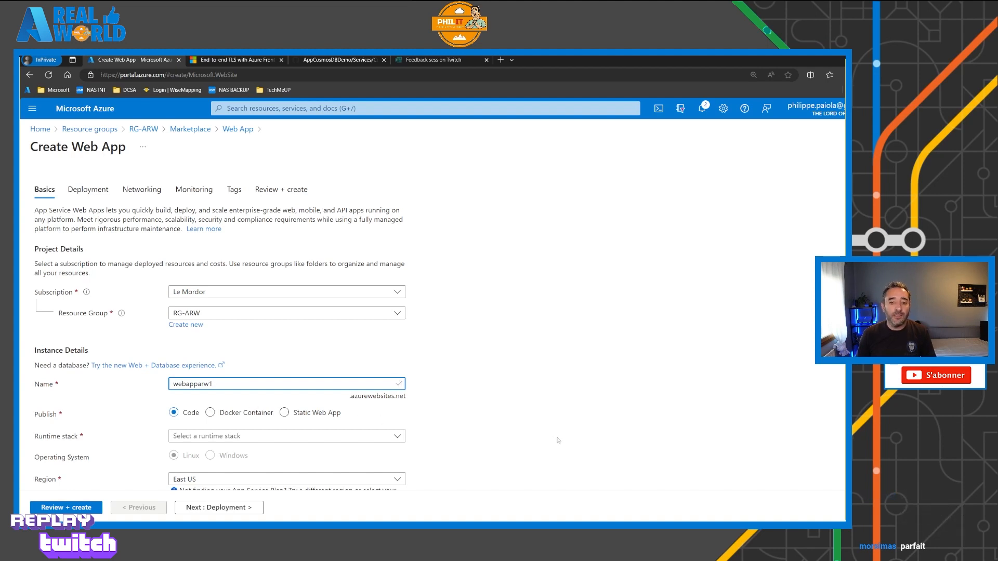
pyautogui.scroll(-1, 558, 440)
pyautogui.click(291, 388)
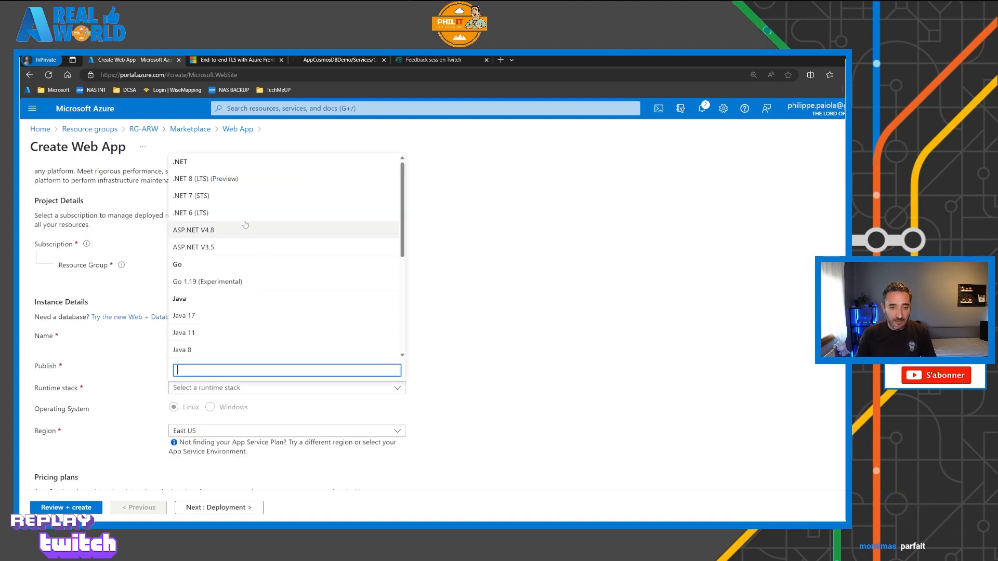
pyautogui.click(199, 215)
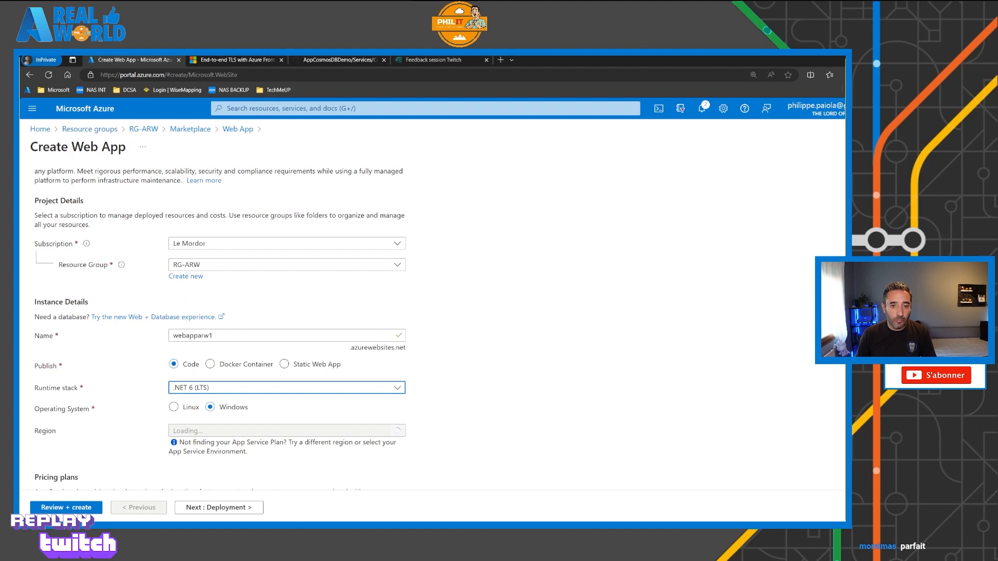
# Set the web app's operating system to Linux and its region to France Central.
pyautogui.click(205, 405)
pyautogui.scroll(-2, 461, 389)
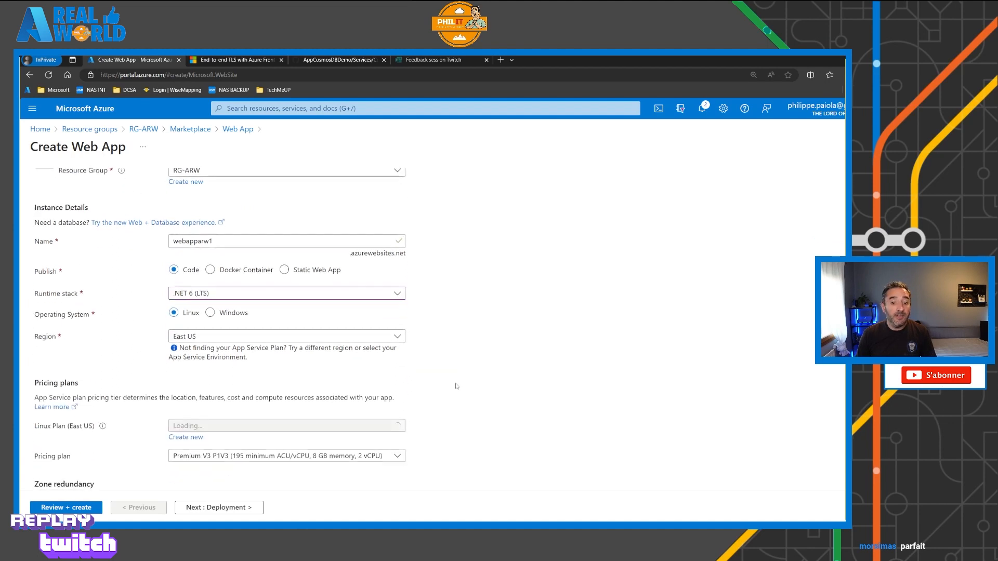
pyautogui.click(323, 334)
pyautogui.write('fr')
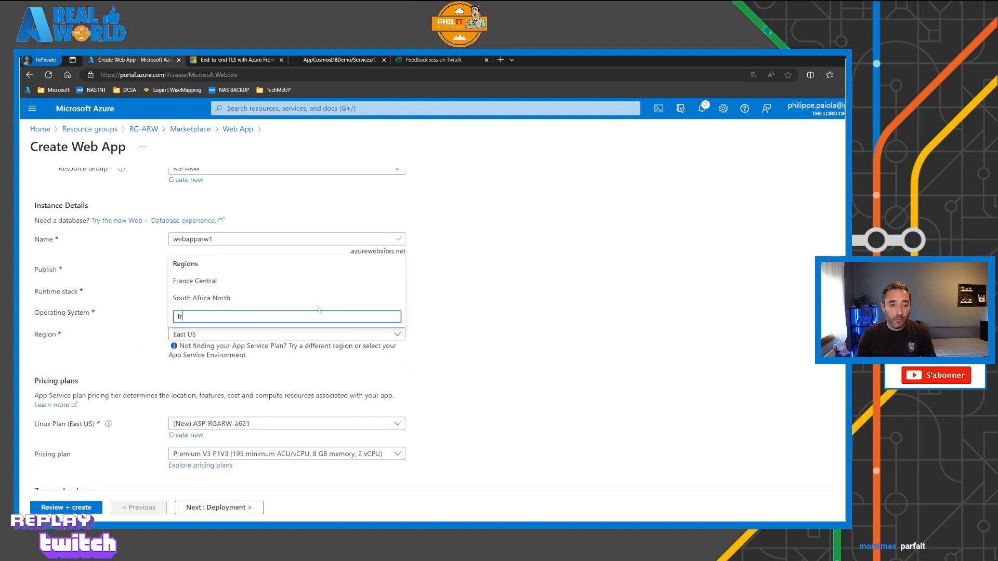
pyautogui.click(234, 281)
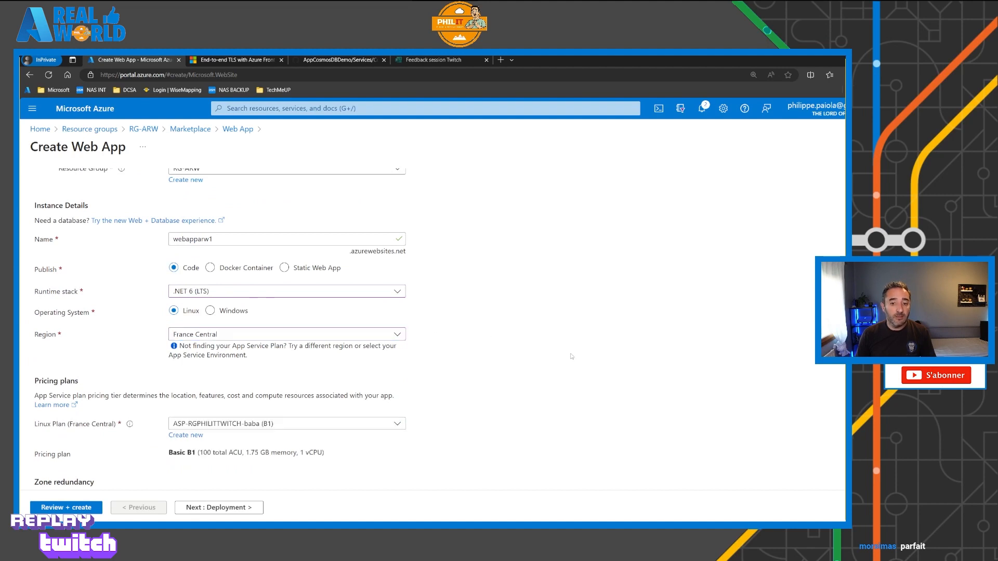
# Draw a red arrow pointing at the .azurewebsites.net suffix with a handwritten letter P, and clear the annotation.
pyautogui.scroll(2, 571, 356)
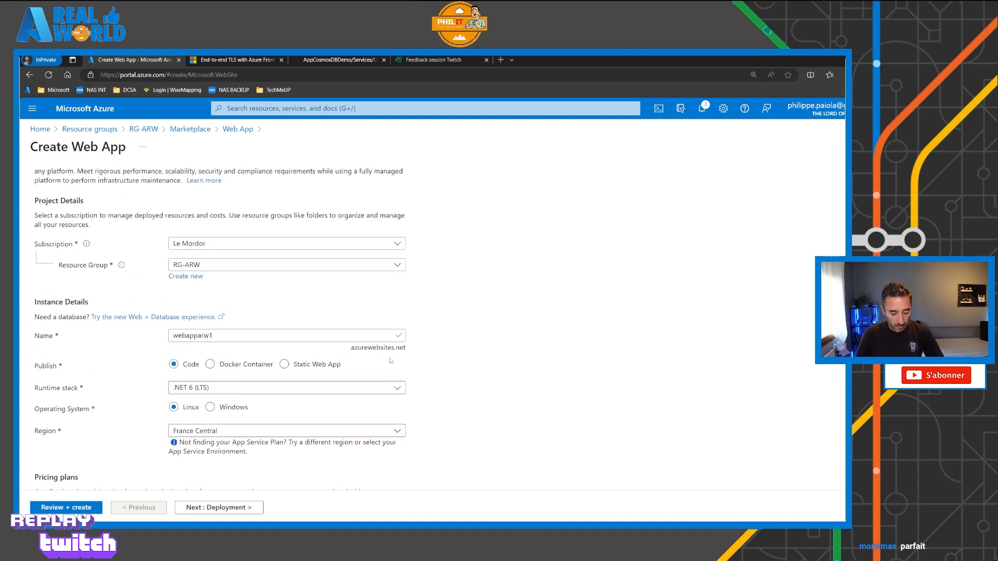
pyautogui.moveTo(434, 373)
pyautogui.mouseDown()
pyautogui.moveTo(403, 353)
pyautogui.moveTo(467, 358)
pyautogui.moveTo(450, 361)
pyautogui.mouseUp()
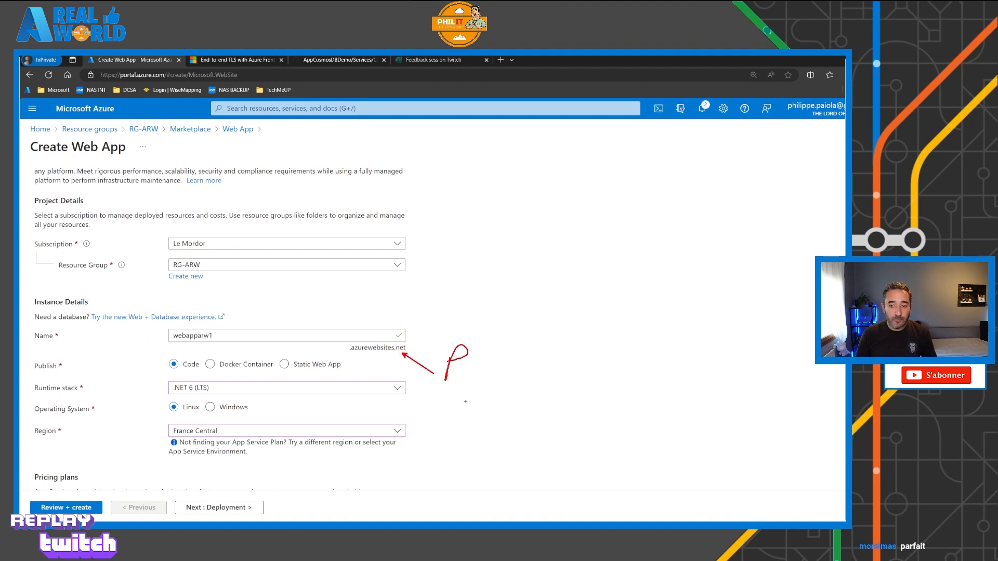
pyautogui.press('Escape')
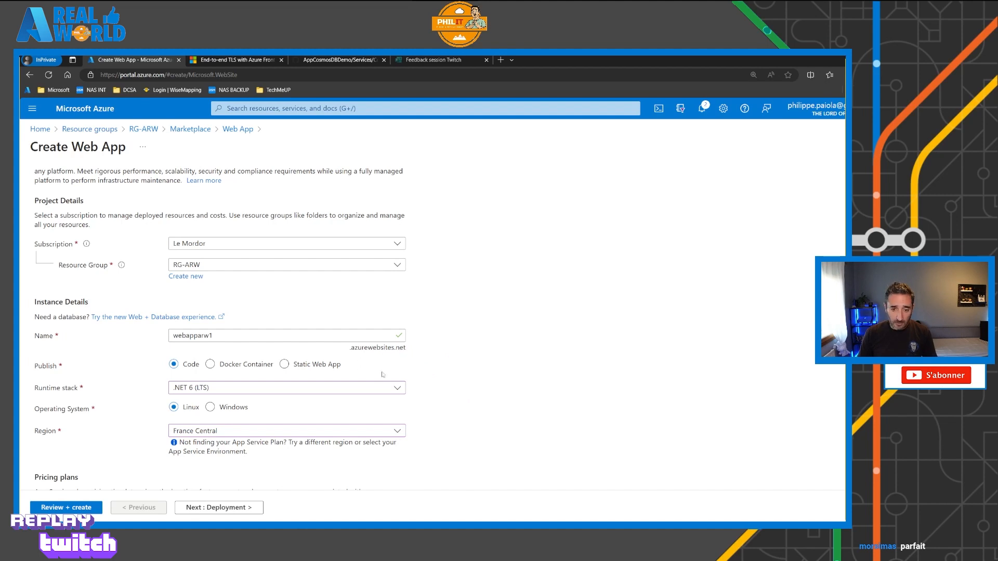
# Examine the runtime stacks offered for the web app without changing the selection.
pyautogui.scroll(-2, 311, 387)
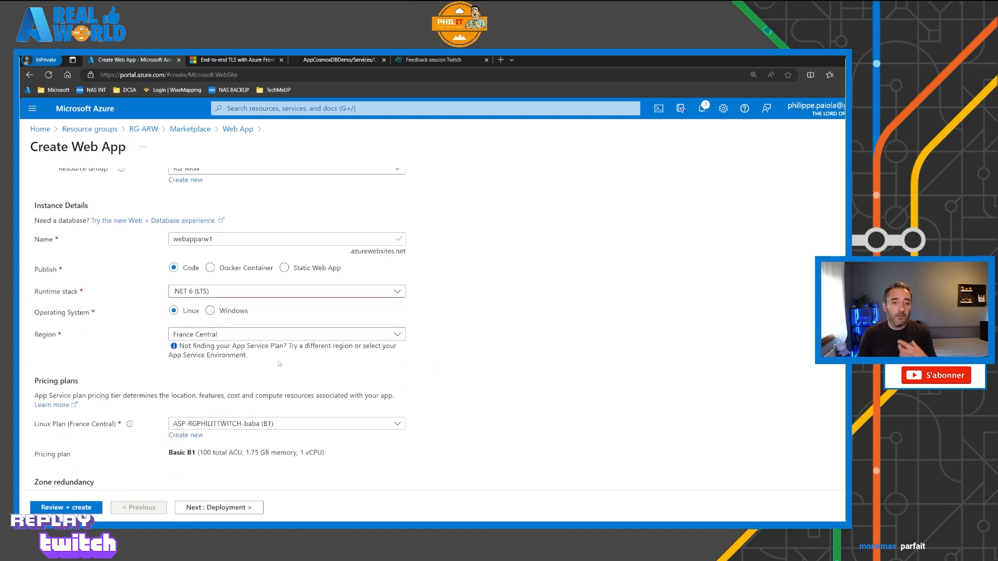
pyautogui.click(273, 294)
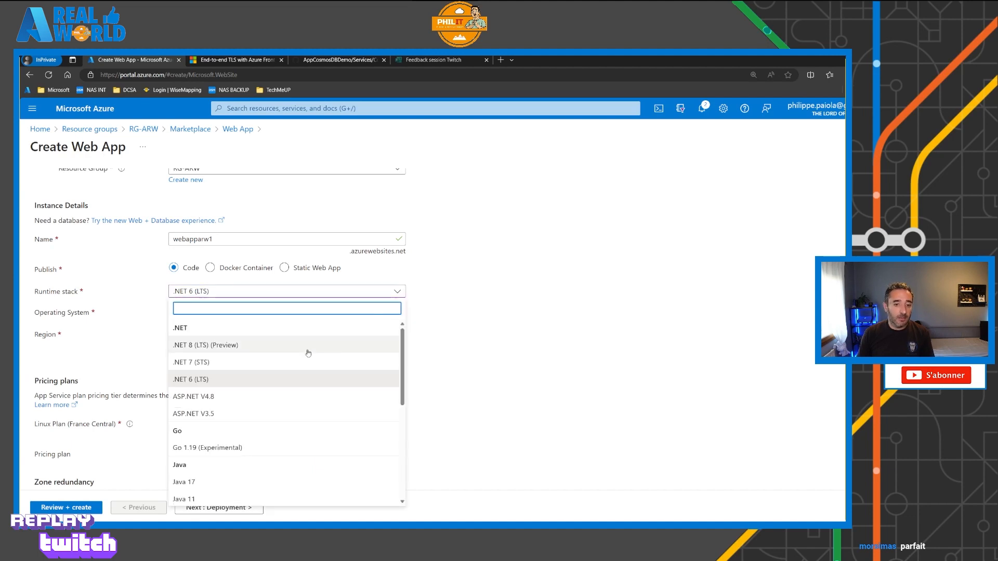
pyautogui.scroll(-3, 311, 362)
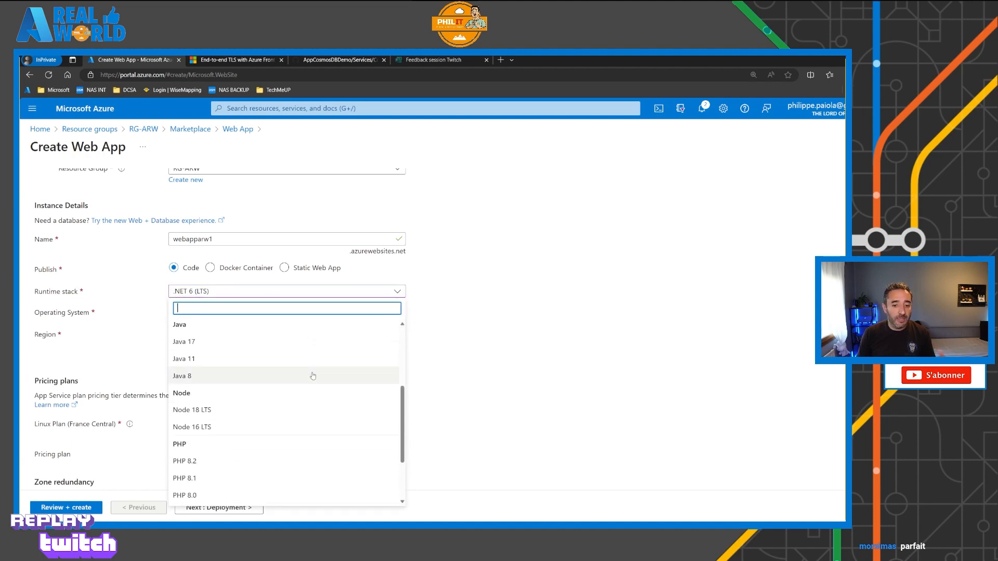
pyautogui.scroll(5, 312, 375)
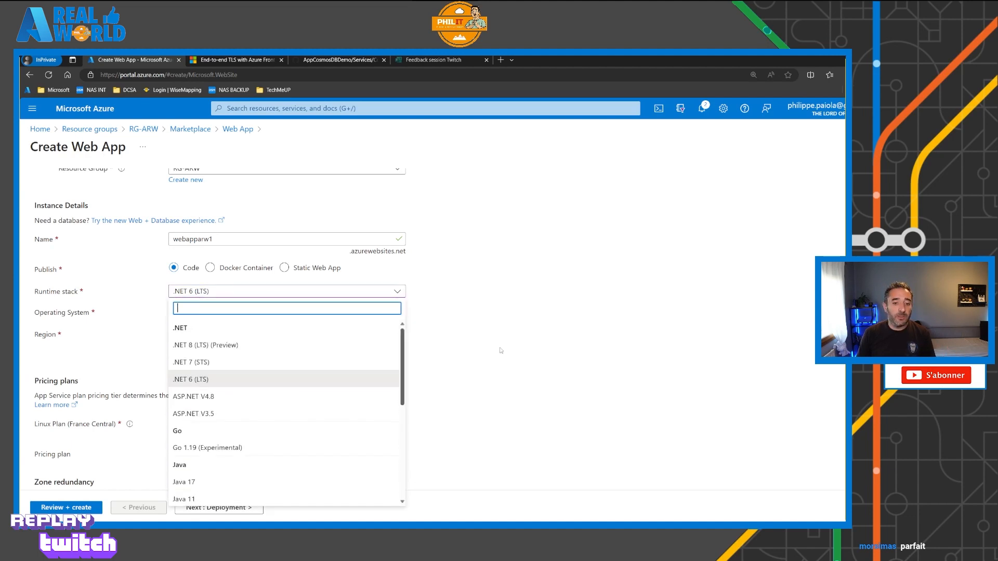
pyautogui.click(528, 360)
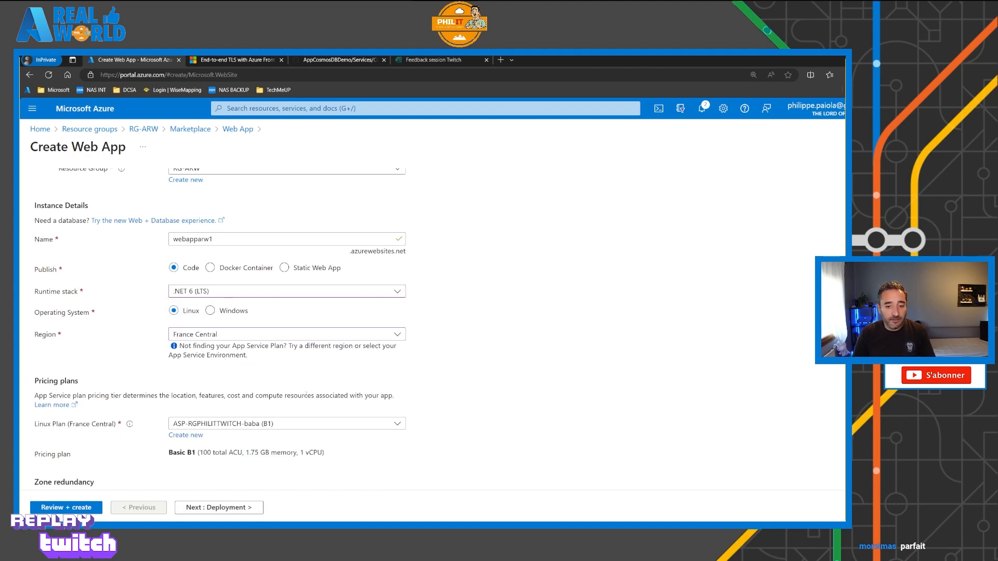
pyautogui.scroll(-1, 230, 434)
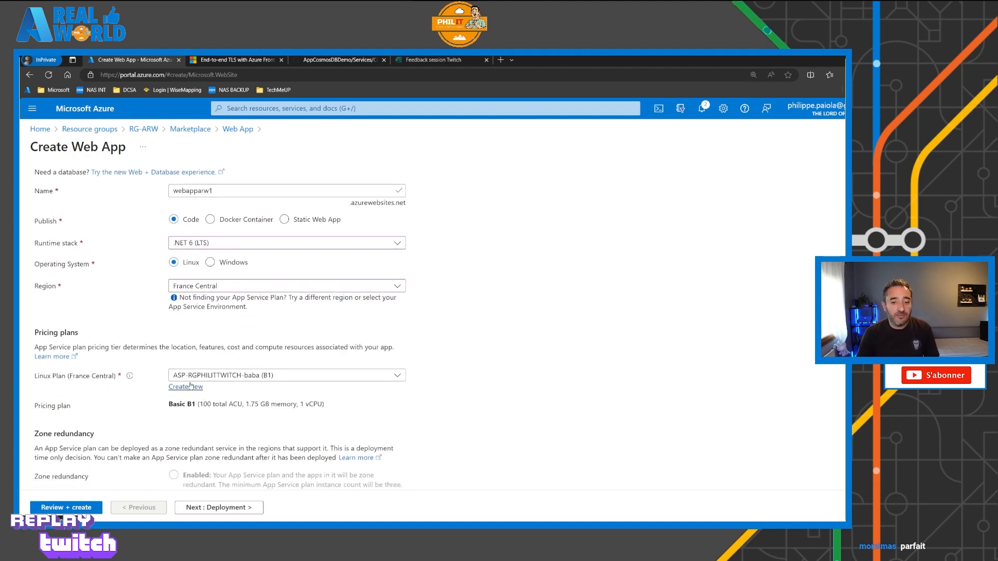
pyautogui.click(190, 375)
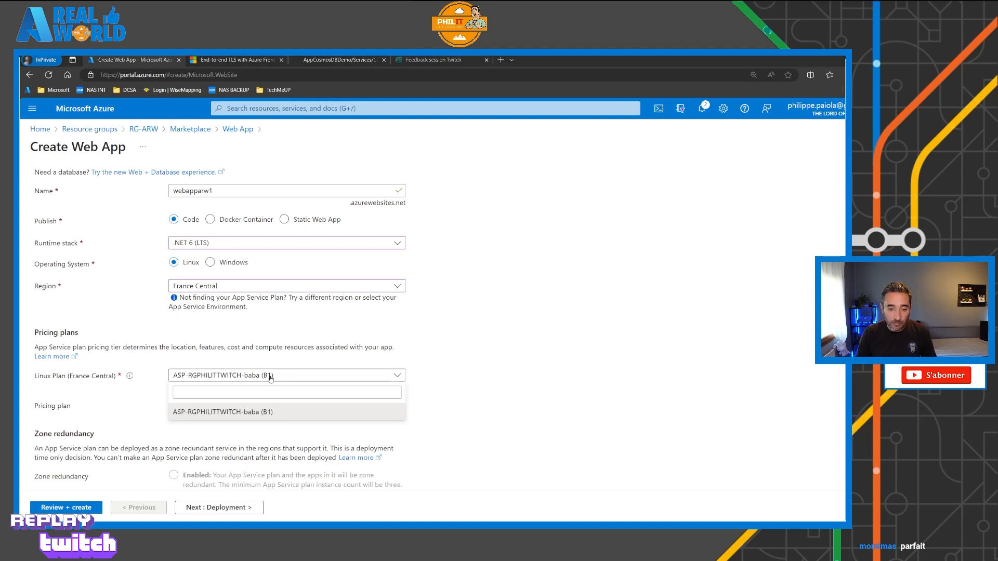
pyautogui.click(268, 393)
pyautogui.write('AppSPlanPP1')
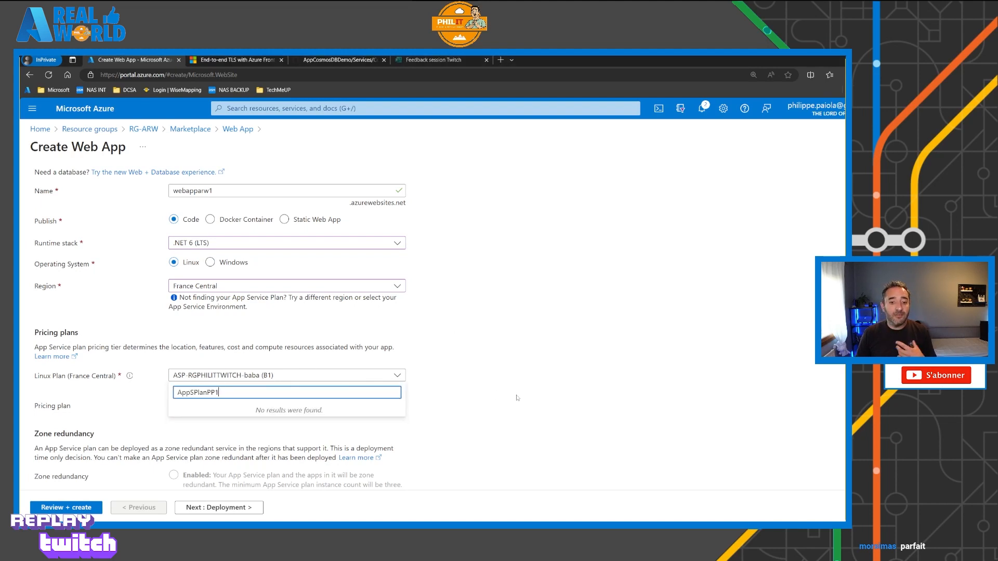
pyautogui.click(517, 398)
# Create a new App Service plan named AppSPlanPP1 for the web app.
pyautogui.click(185, 387)
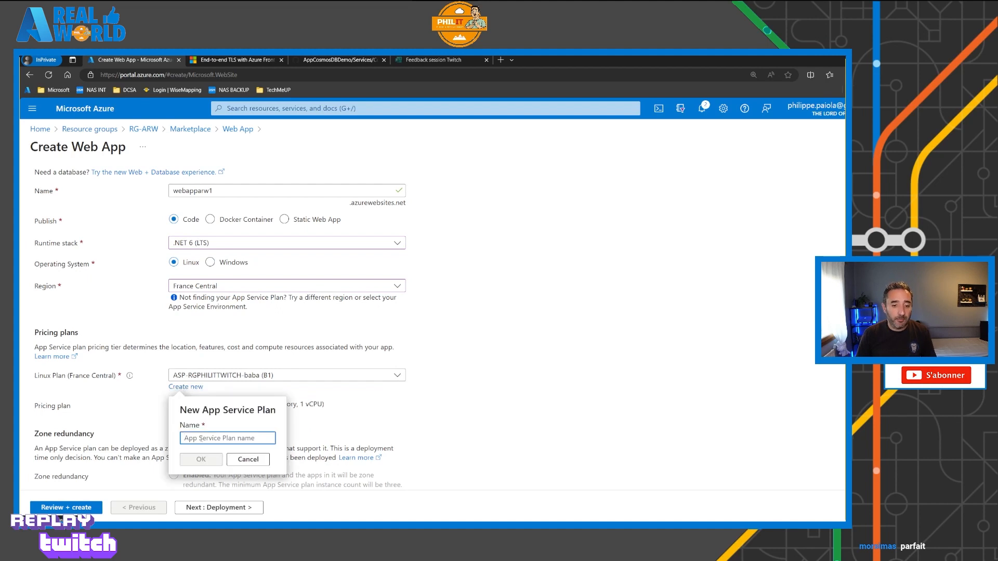
pyautogui.write('AppSPlanPP1')
pyautogui.moveTo(235, 438); pyautogui.dragTo(169, 436)
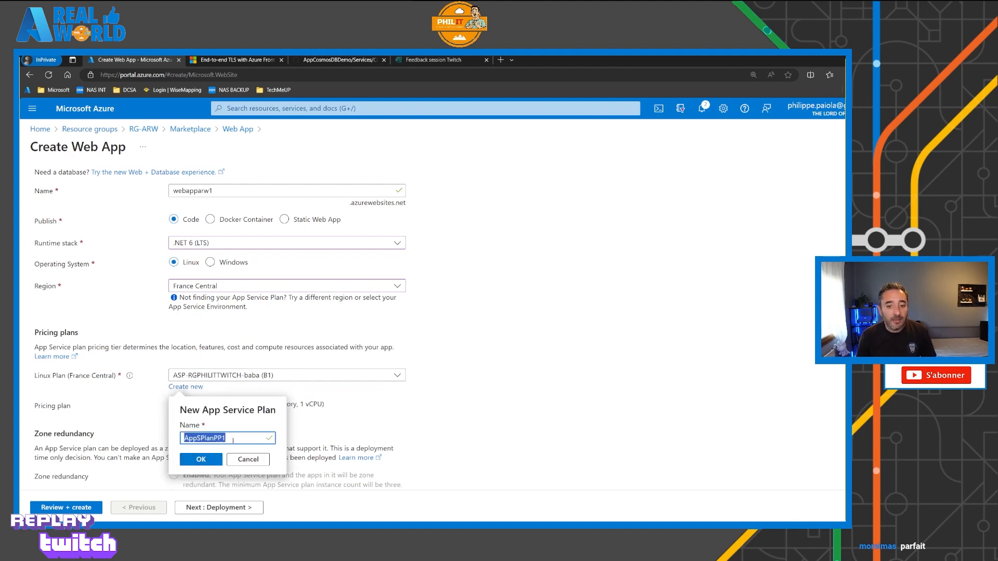
pyautogui.click(207, 459)
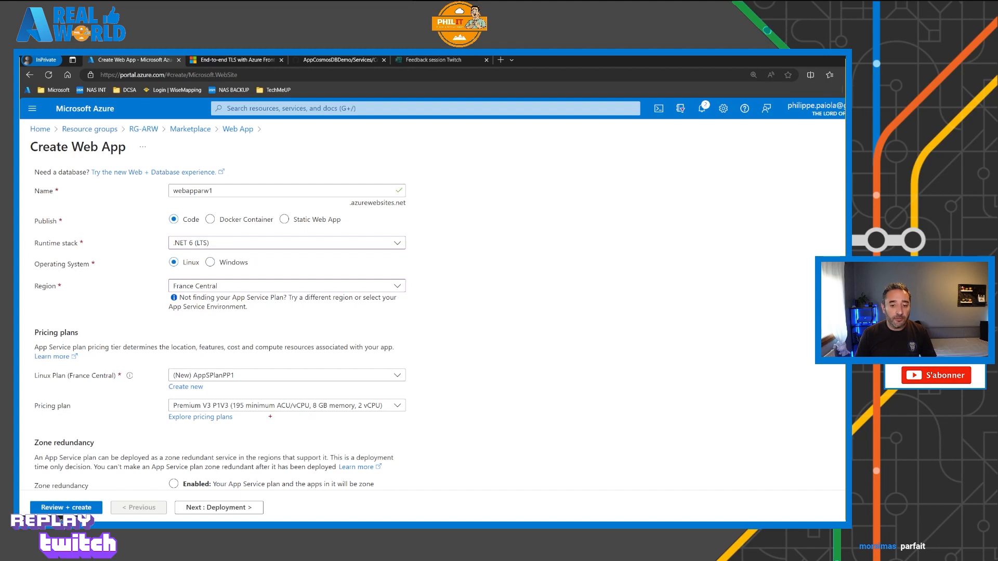
# Draw red arrows pointing at the pricing plan's 8 GB memory, P1V3 tier and 2 vCPU values.
pyautogui.moveTo(317, 415); pyautogui.dragTo(296, 435)
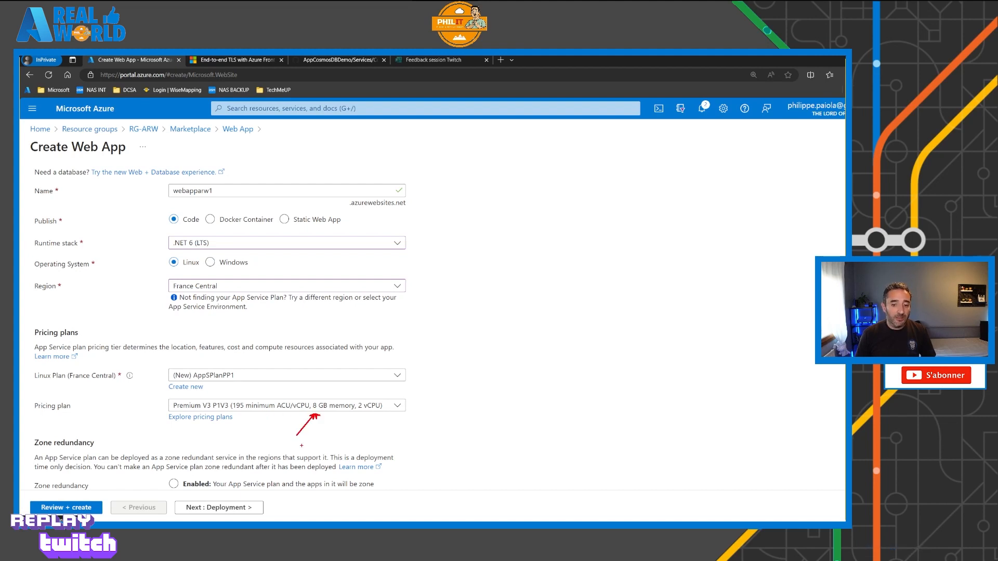
pyautogui.moveTo(225, 398); pyautogui.dragTo(246, 395)
pyautogui.moveTo(372, 419); pyautogui.dragTo(381, 451)
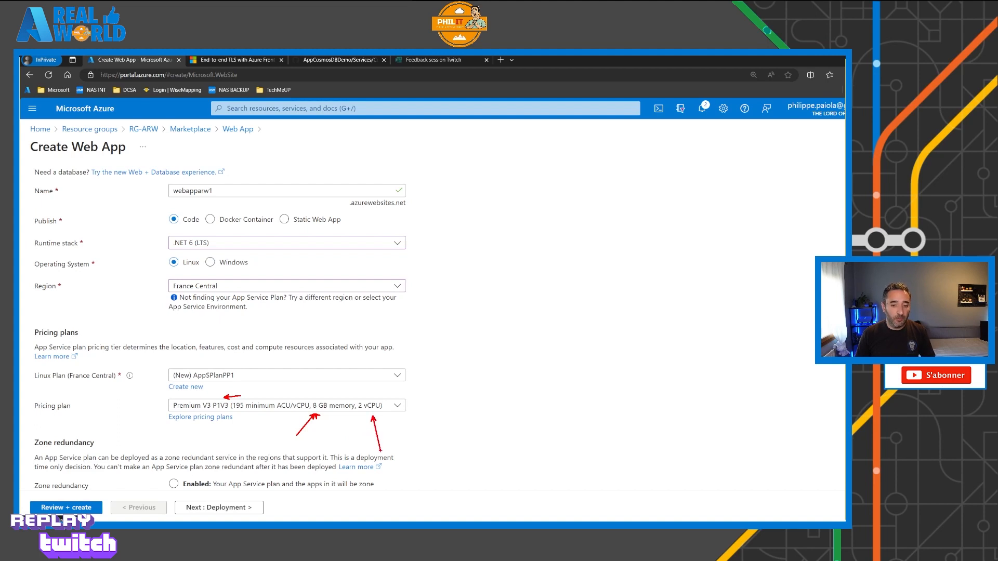
# Clear the red annotations, review the web app's settings, and create webapparw1.
pyautogui.press('Escape')
pyautogui.scroll(-1, 221, 425)
pyautogui.click(81, 504)
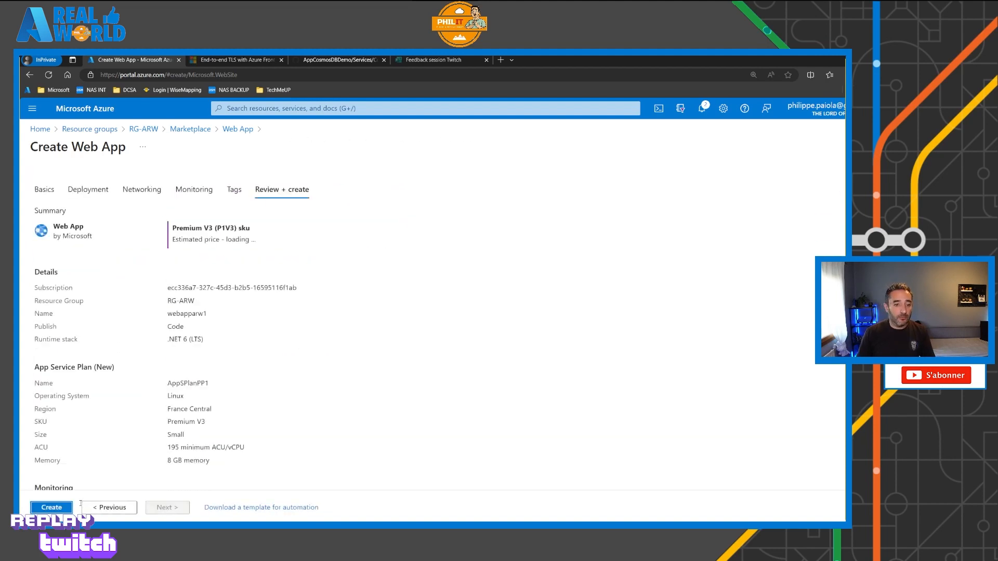
pyautogui.click(52, 508)
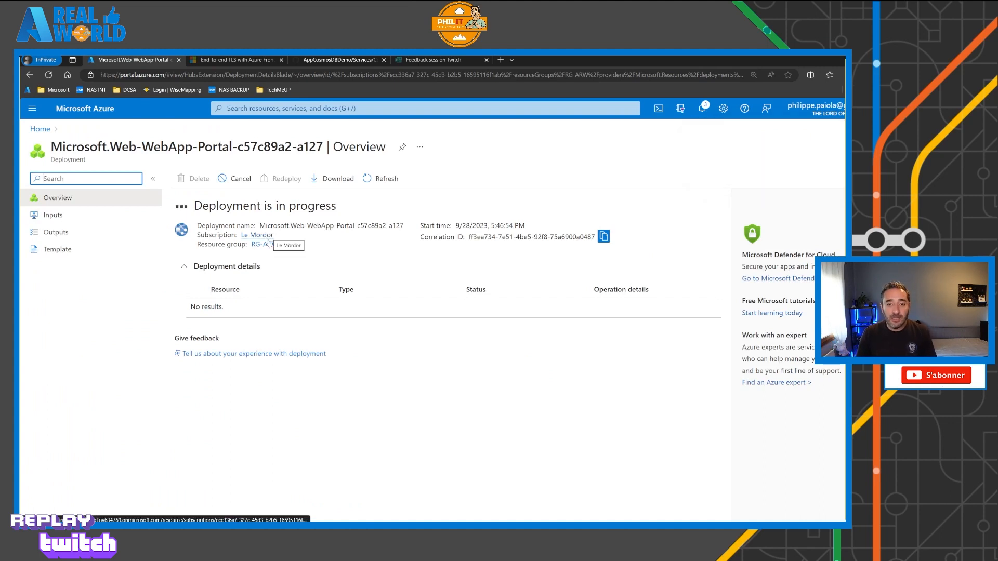
# Start creating a second Web App in resource group RG-ARW, finding it in the Marketplace with the search "web app".
pyautogui.click(265, 244)
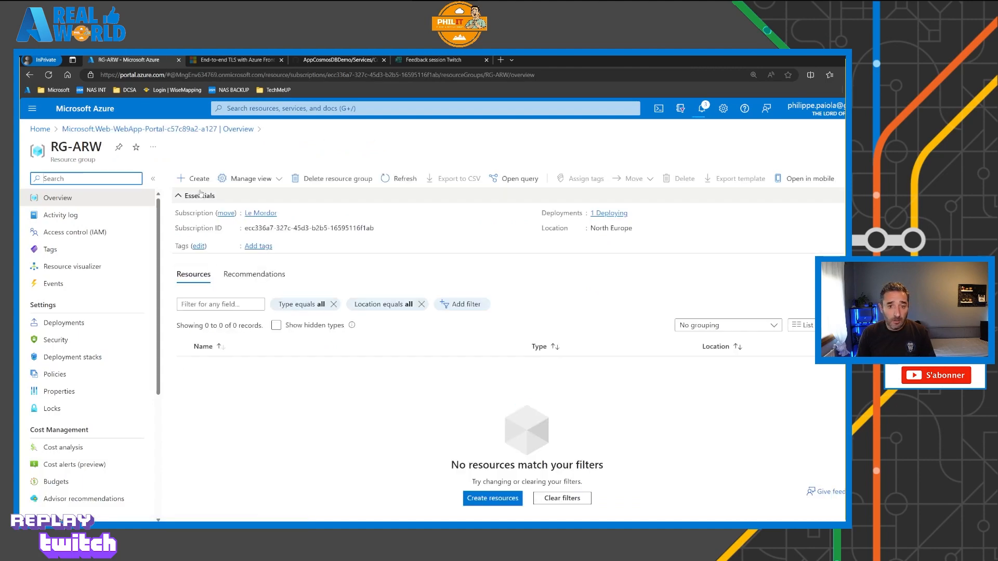
pyautogui.click(187, 178)
pyautogui.write('web app')
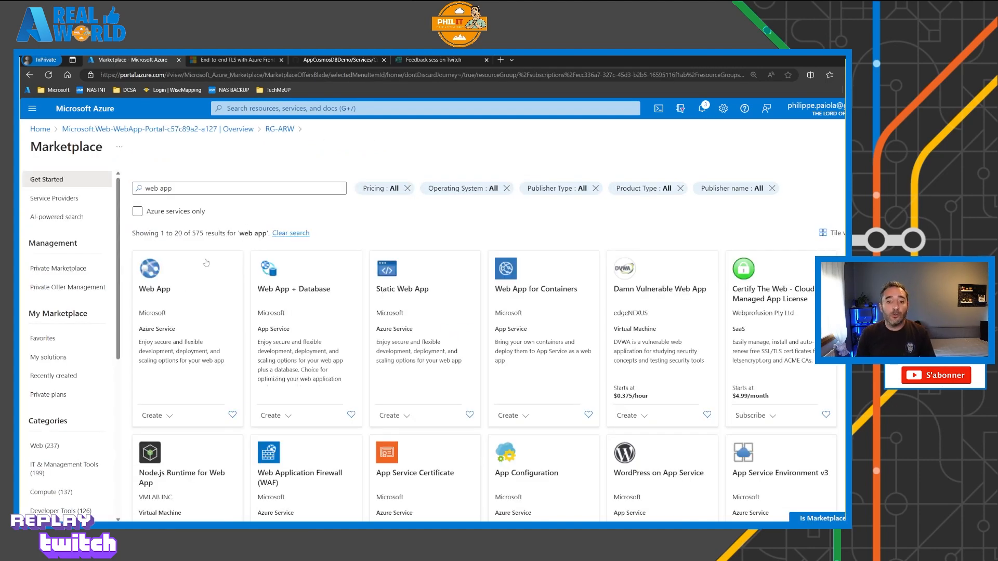
pyautogui.click(177, 274)
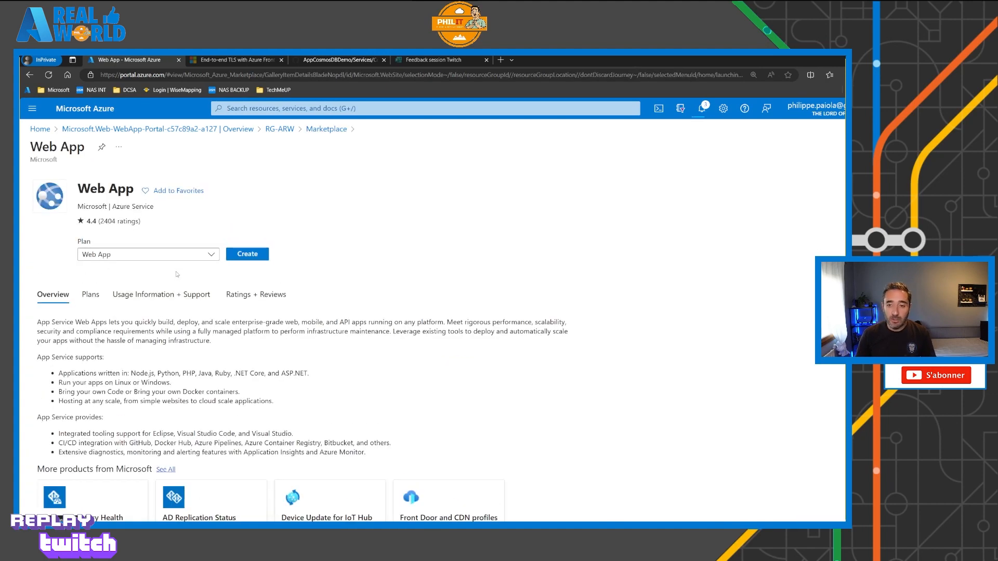
pyautogui.click(247, 253)
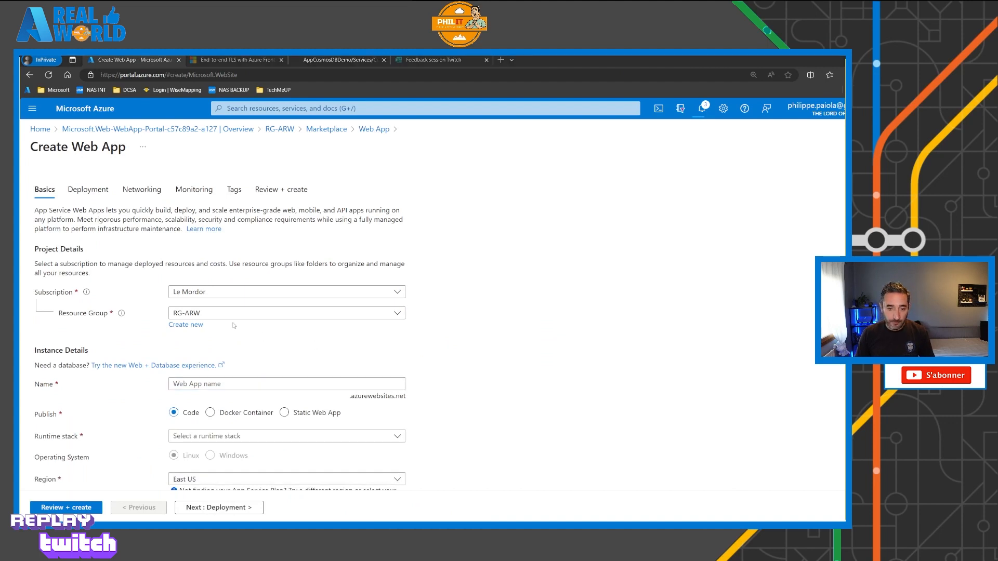
# Name the second web app webapparw2 and set its runtime stack to .NET 6 (LTS) on Linux.
pyautogui.click(251, 383)
pyautogui.write('webapparw2')
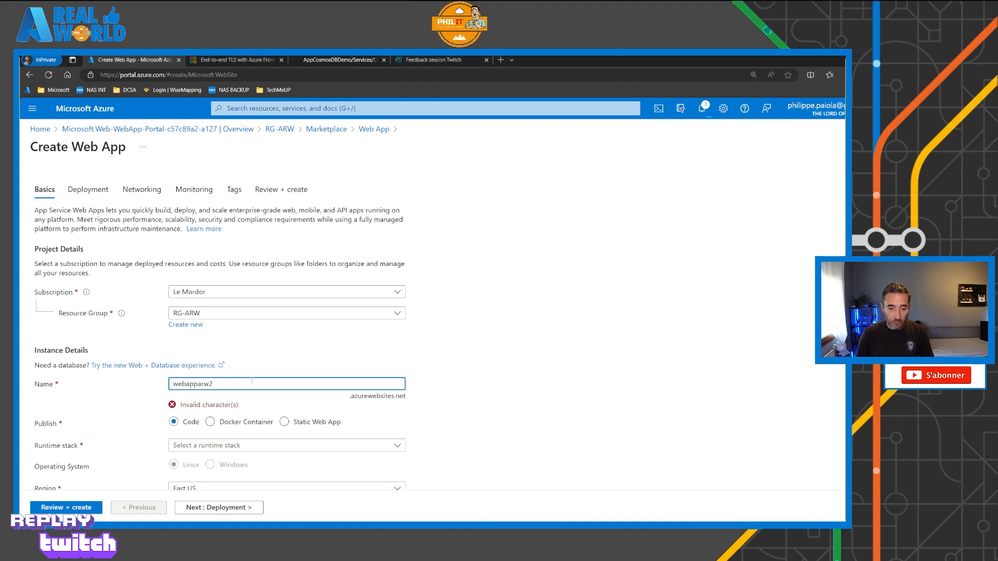
pyautogui.click(237, 436)
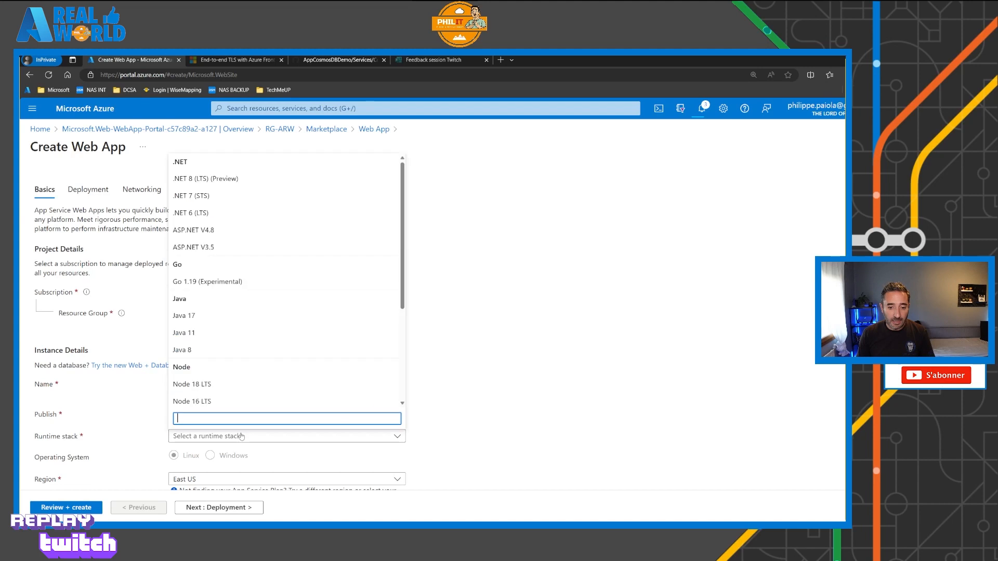
pyautogui.click(207, 213)
pyautogui.scroll(-2, 181, 311)
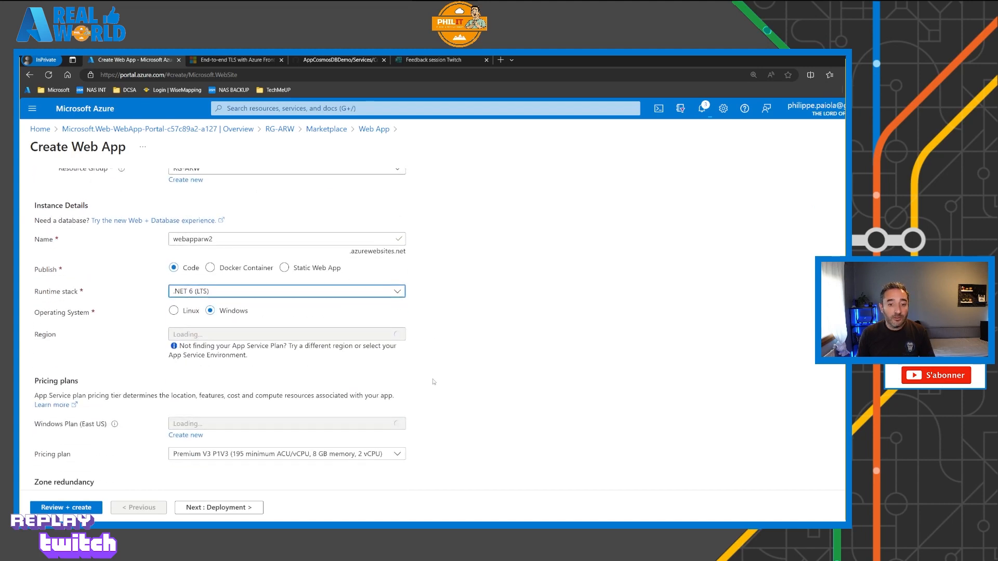
pyautogui.click(176, 311)
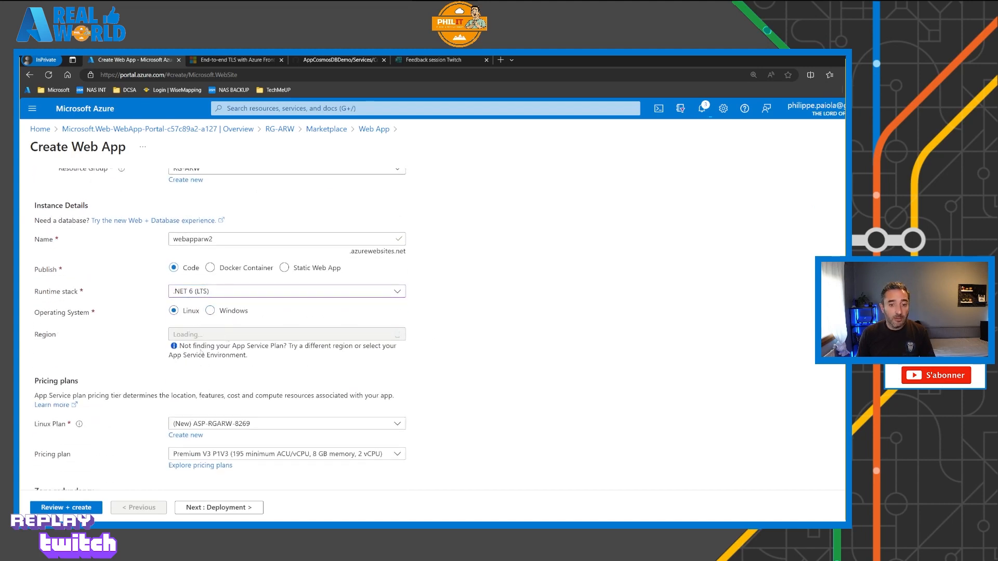
# Set the web app's region to North Europe.
pyautogui.click(219, 335)
pyautogui.write('no')
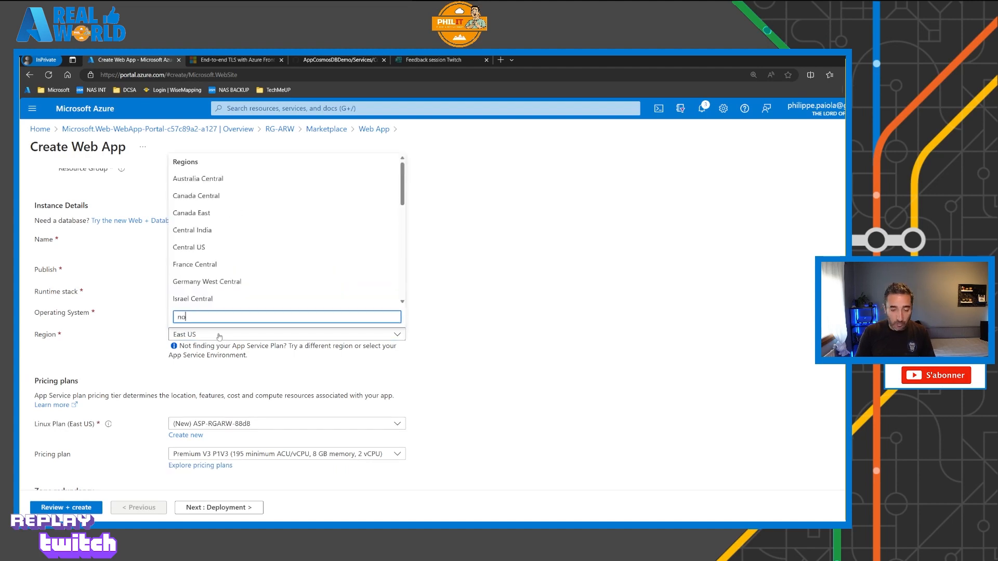
pyautogui.write('rt')
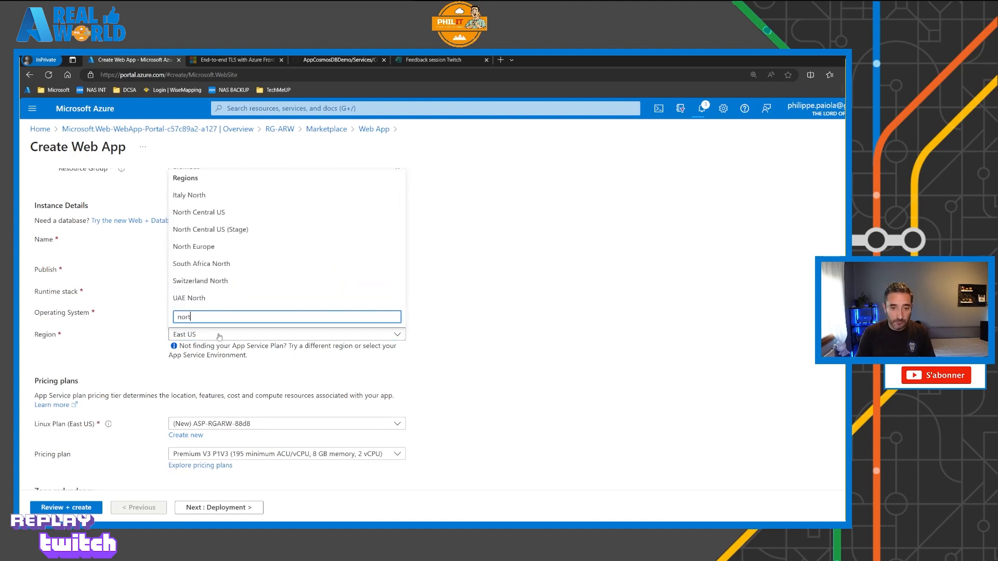
pyautogui.click(218, 246)
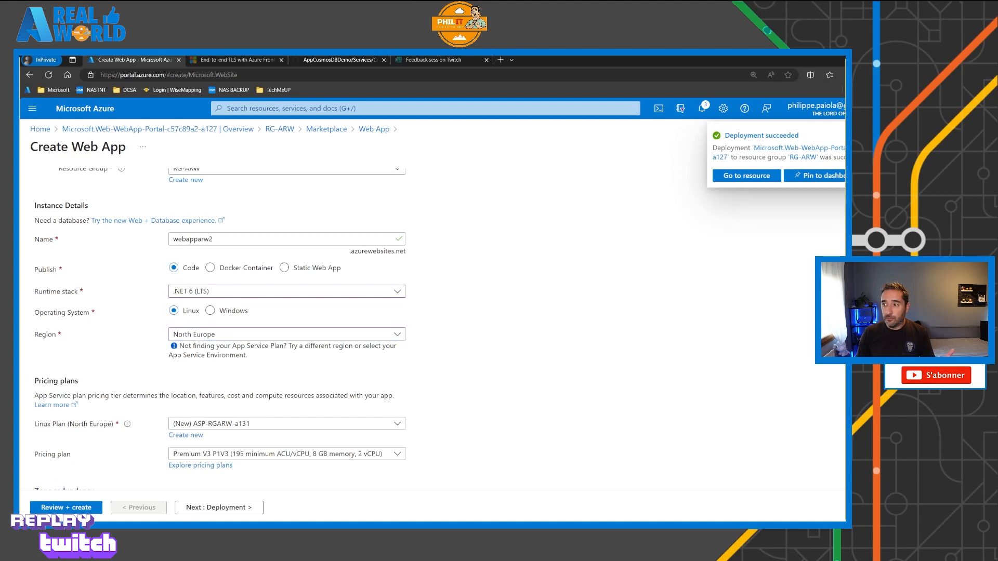
# Add a new App Service plan named AppSPlanPP2 and create the web app webapparw2.
pyautogui.scroll(-2, 540, 333)
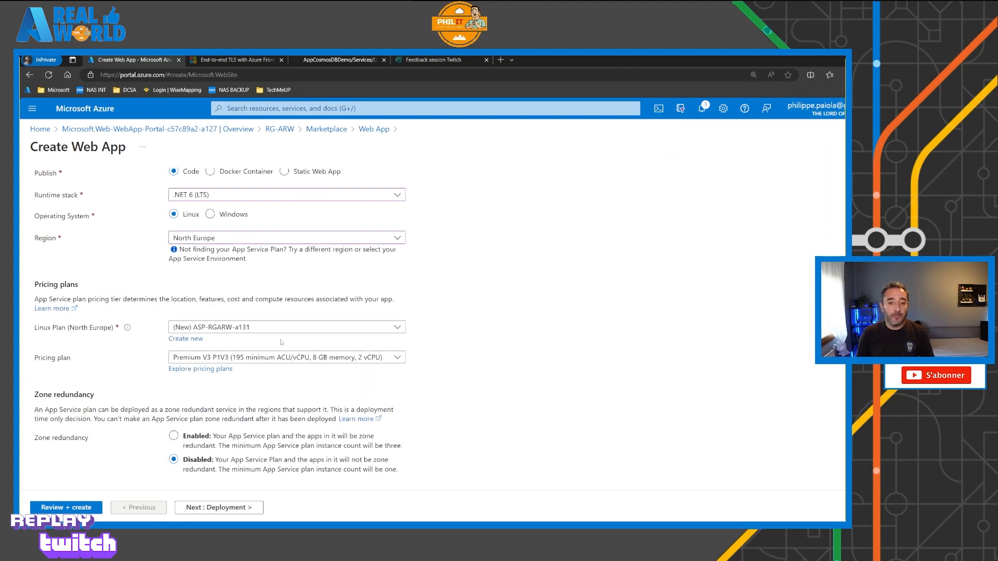
pyautogui.click(202, 341)
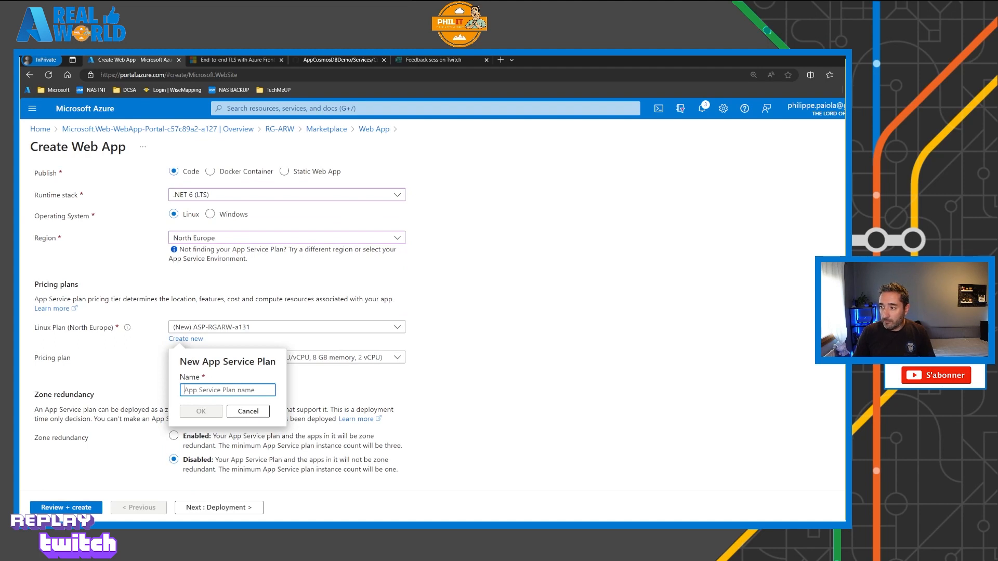
pyautogui.click(274, 372)
pyautogui.write('AppSPlanPP')
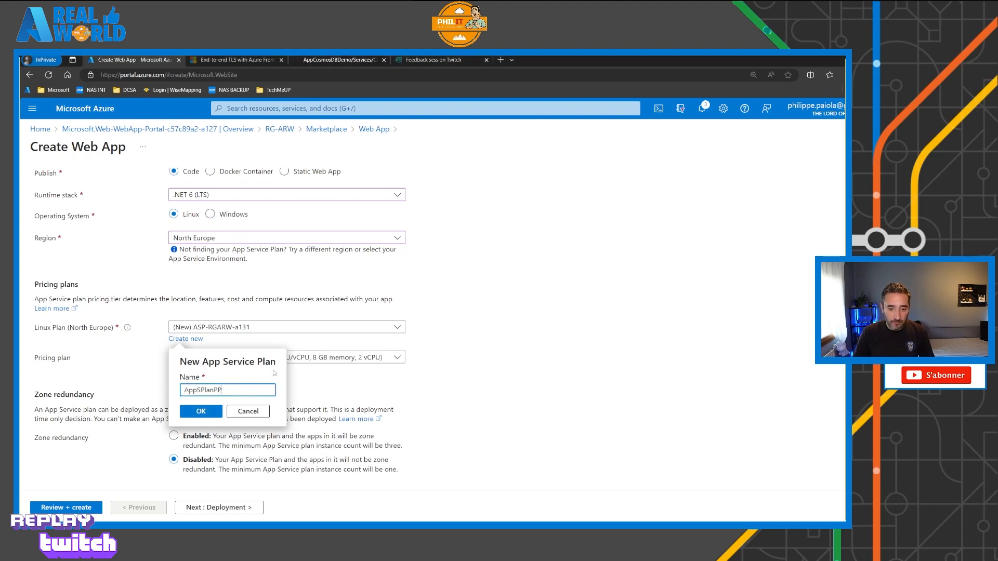
pyautogui.write('2')
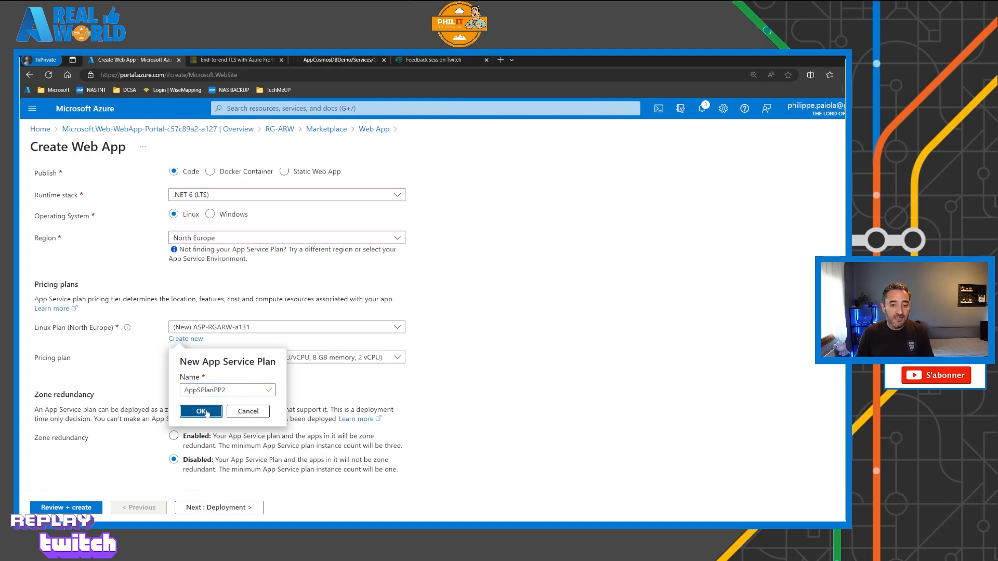
pyautogui.click(202, 411)
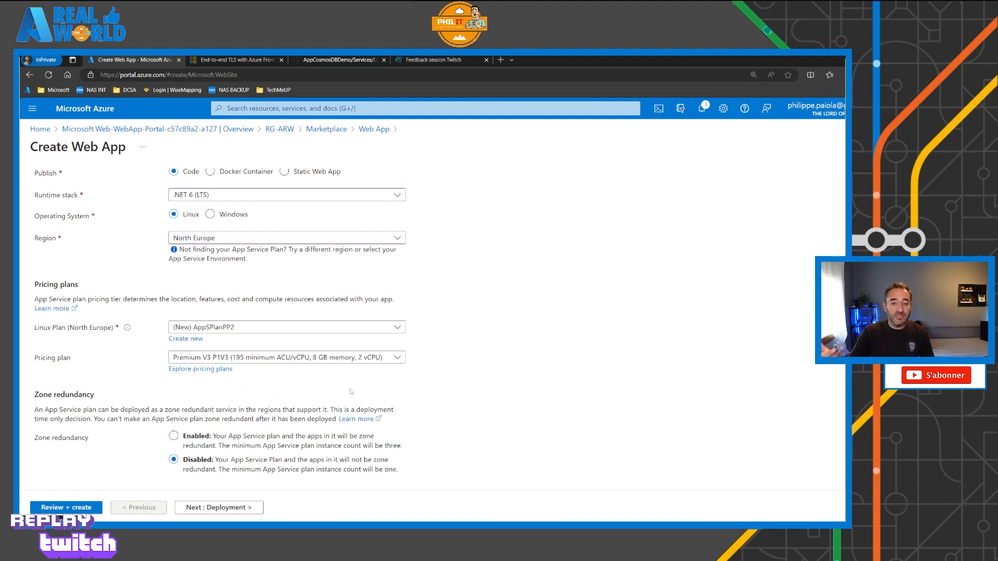
pyautogui.click(60, 507)
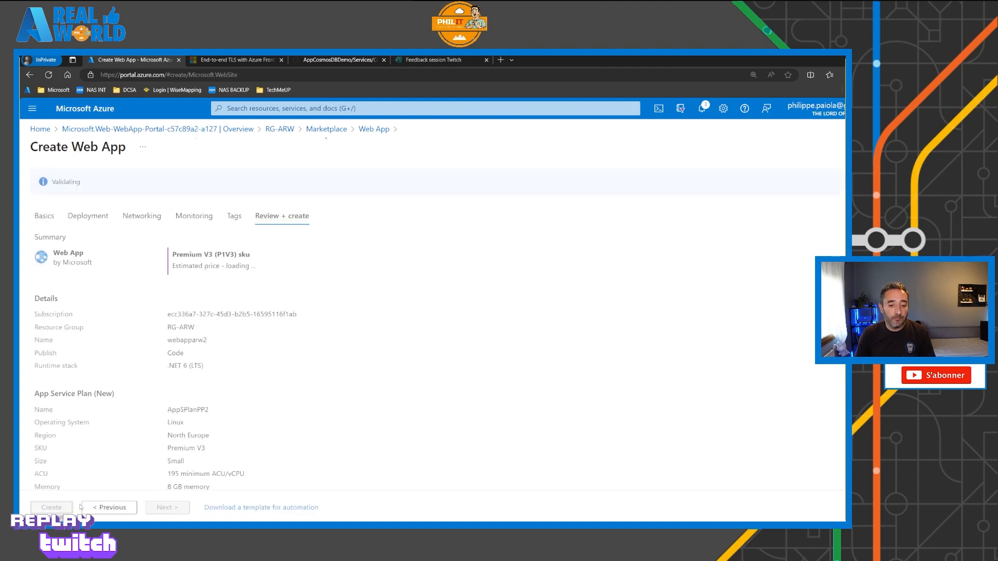
pyautogui.click(52, 508)
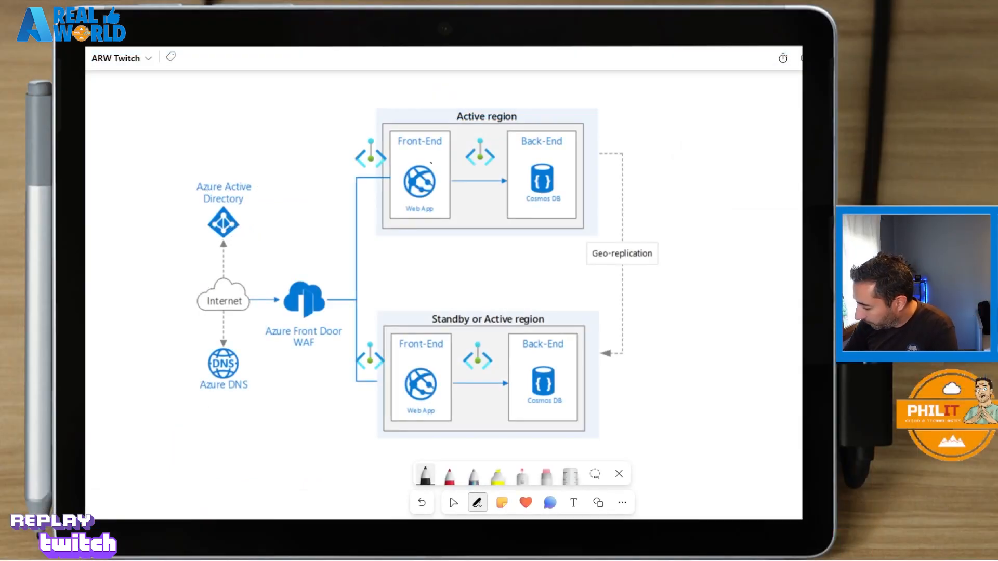
# On the architecture whiteboard, circle the Web App in both regions and number the active region 1 and the standby region 2.
pyautogui.moveTo(431, 159)
pyautogui.mouseDown()
pyautogui.moveTo(414, 222)
pyautogui.moveTo(433, 157)
pyautogui.mouseUp()
pyautogui.moveTo(426, 362)
pyautogui.mouseDown()
pyautogui.moveTo(393, 395)
pyautogui.moveTo(446, 377)
pyautogui.moveTo(425, 362)
pyautogui.mouseUp()
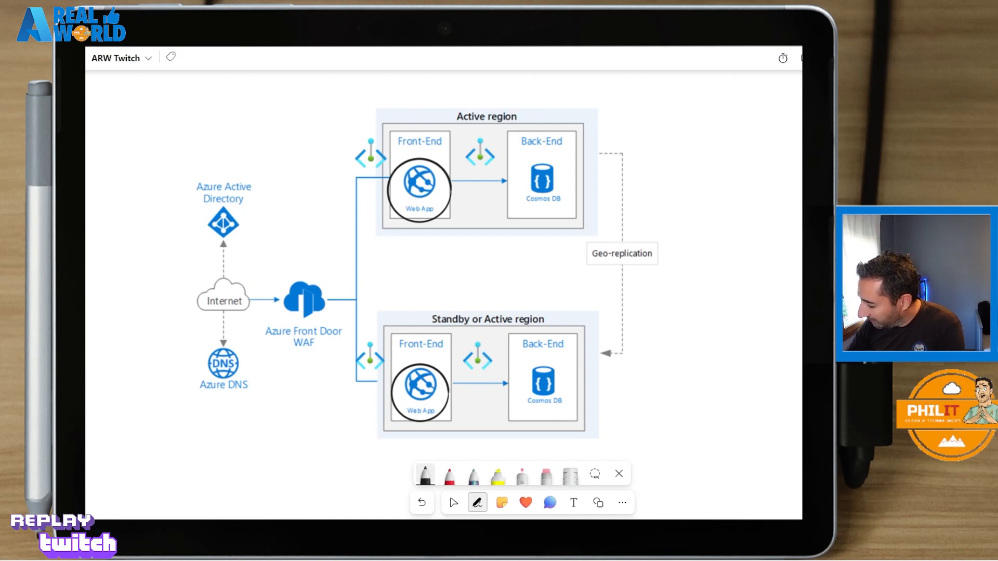
pyautogui.moveTo(404, 104)
pyautogui.mouseDown()
pyautogui.moveTo(410, 99)
pyautogui.moveTo(408, 117)
pyautogui.mouseUp()
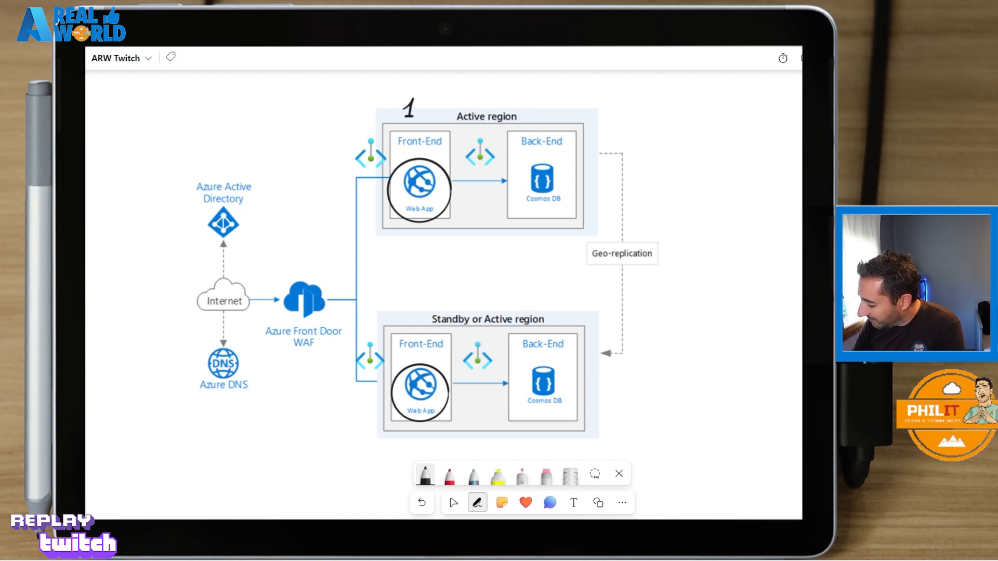
pyautogui.moveTo(409, 306); pyautogui.dragTo(417, 331)
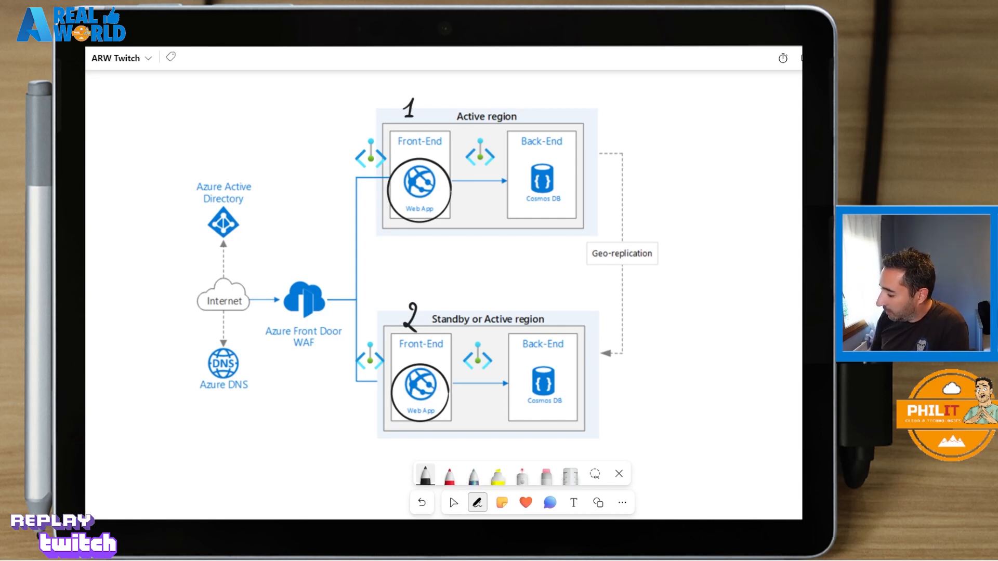
# Handwrite FC above the active region and NE above the standby region.
pyautogui.moveTo(471, 88)
pyautogui.mouseDown()
pyautogui.moveTo(469, 104)
pyautogui.moveTo(482, 87)
pyautogui.mouseUp()
pyautogui.moveTo(468, 97); pyautogui.dragTo(498, 105)
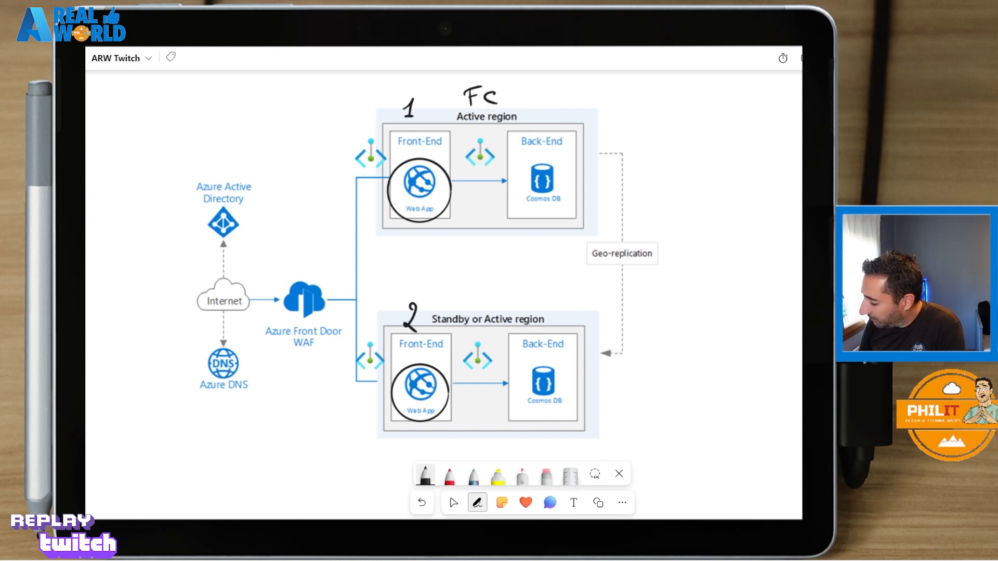
pyautogui.moveTo(453, 305)
pyautogui.mouseDown()
pyautogui.moveTo(456, 291)
pyautogui.moveTo(481, 306)
pyautogui.moveTo(487, 290)
pyautogui.mouseUp()
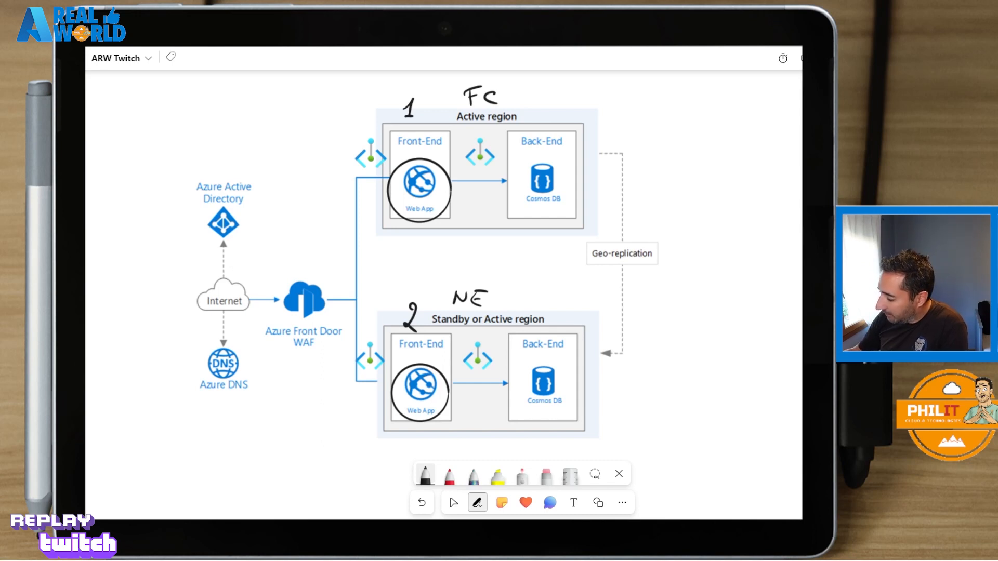
# Sketch the failover by drawing a traffic arrow to the active region, striking that region out, and drawing an arrow to the standby region.
pyautogui.moveTo(255, 209)
pyautogui.mouseDown()
pyautogui.moveTo(249, 240)
pyautogui.moveTo(315, 273)
pyautogui.moveTo(343, 177)
pyautogui.moveTo(366, 150)
pyautogui.moveTo(359, 165)
pyautogui.mouseUp()
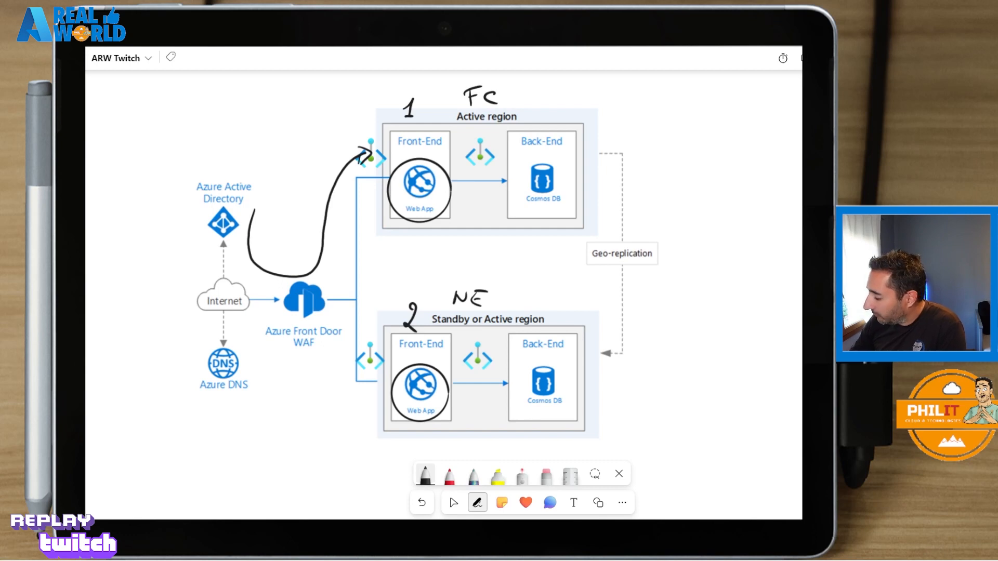
pyautogui.moveTo(450, 104); pyautogui.dragTo(371, 192)
pyautogui.moveTo(480, 113); pyautogui.dragTo(398, 192)
pyautogui.moveTo(517, 114); pyautogui.dragTo(411, 205)
pyautogui.moveTo(554, 132); pyautogui.dragTo(451, 215)
pyautogui.moveTo(566, 167); pyautogui.dragTo(480, 231)
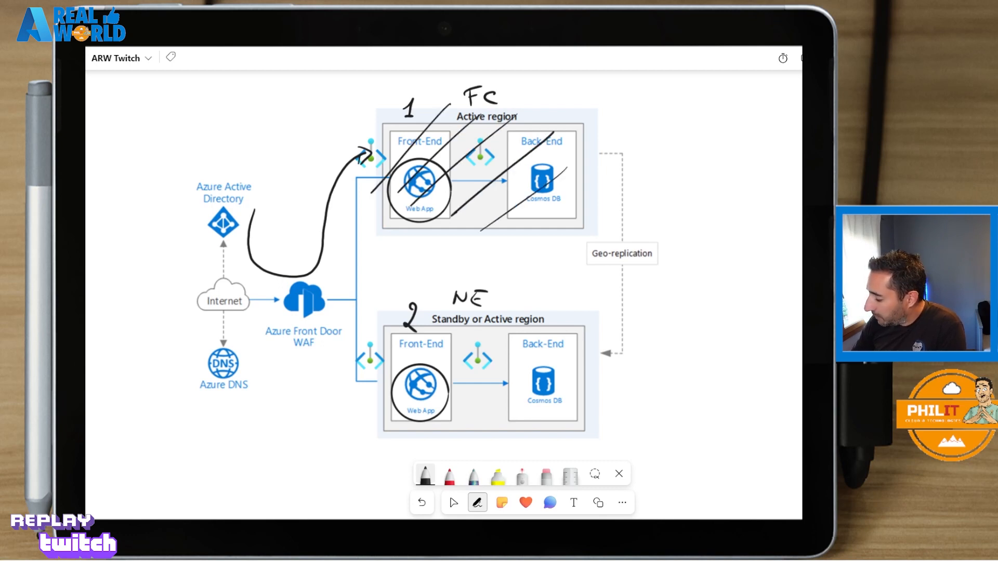
pyautogui.moveTo(288, 277)
pyautogui.mouseDown()
pyautogui.moveTo(327, 302)
pyautogui.moveTo(365, 364)
pyautogui.mouseUp()
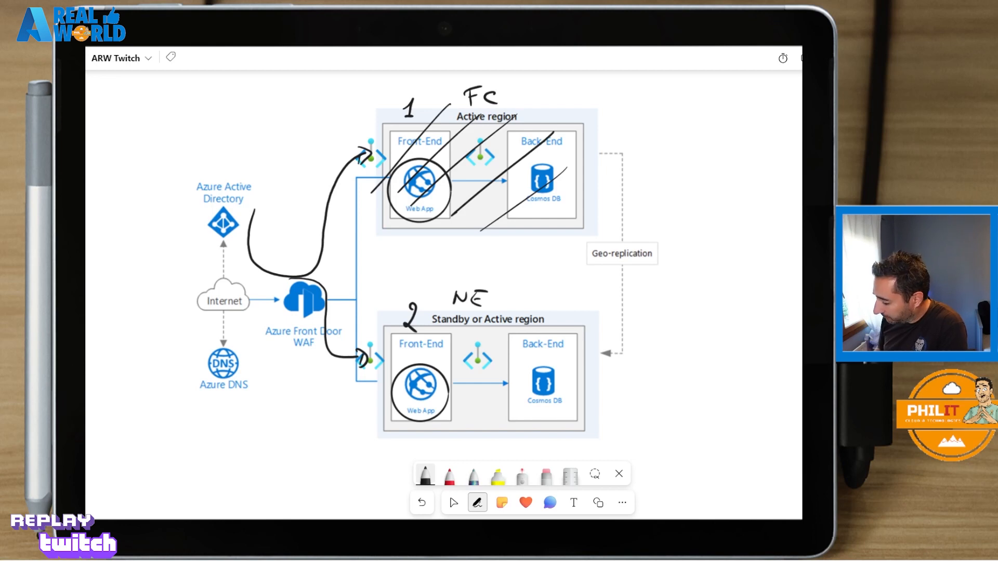
# Erase all handwritten annotations from the diagram and write a new pen mark above the front end of each region.
pyautogui.click(546, 474)
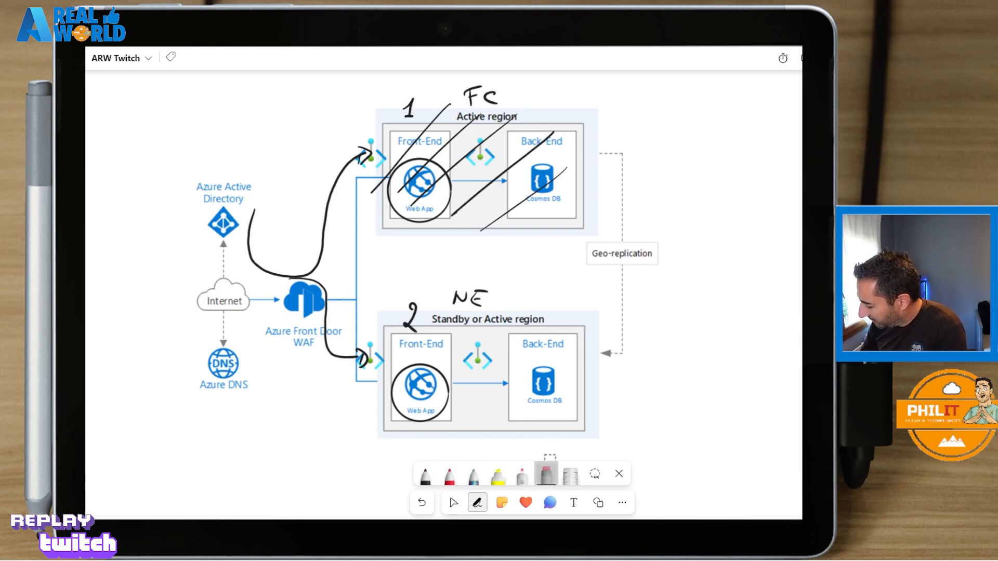
pyautogui.moveTo(450, 141)
pyautogui.mouseDown()
pyautogui.moveTo(394, 126)
pyautogui.moveTo(416, 172)
pyautogui.moveTo(457, 198)
pyautogui.moveTo(519, 208)
pyautogui.moveTo(475, 310)
pyautogui.moveTo(291, 265)
pyautogui.moveTo(258, 232)
pyautogui.moveTo(362, 253)
pyautogui.moveTo(413, 422)
pyautogui.mouseUp()
pyautogui.click(425, 474)
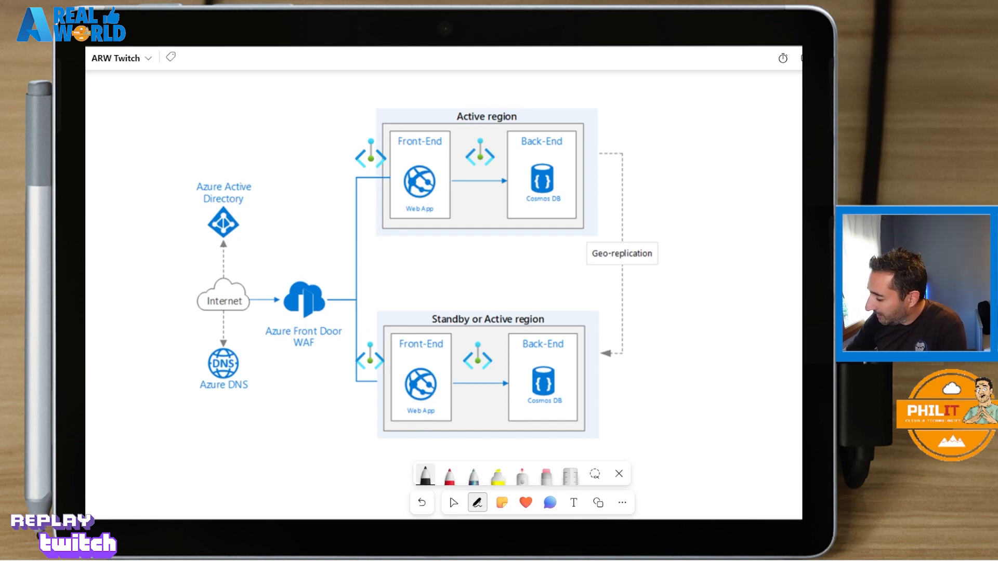
pyautogui.moveTo(401, 98); pyautogui.dragTo(419, 108)
pyautogui.moveTo(402, 300); pyautogui.dragTo(414, 312)
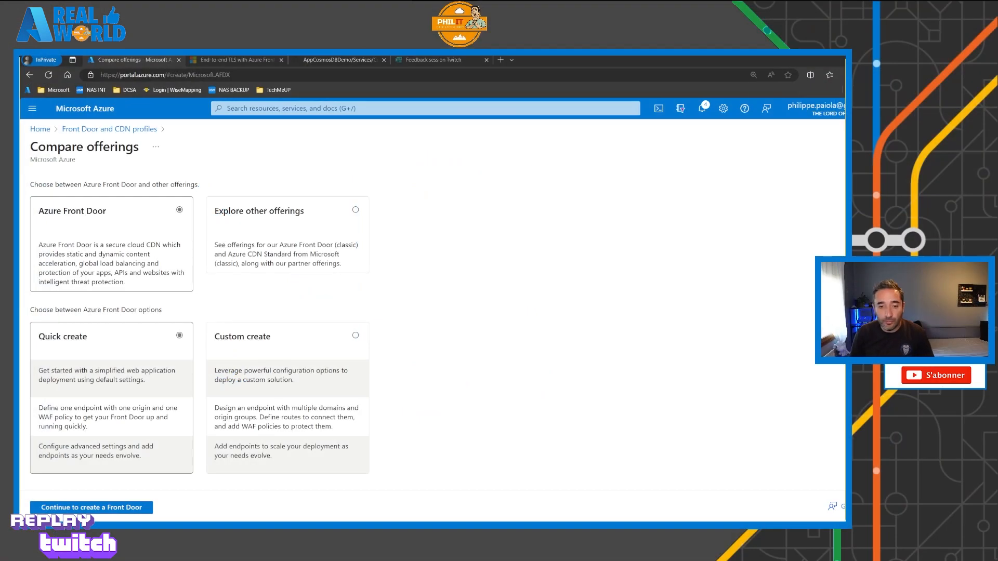
# Start a custom Azure Front Door profile in resource group RG-ARW, naming it afd and choosing the Premium tier.
pyautogui.click(356, 337)
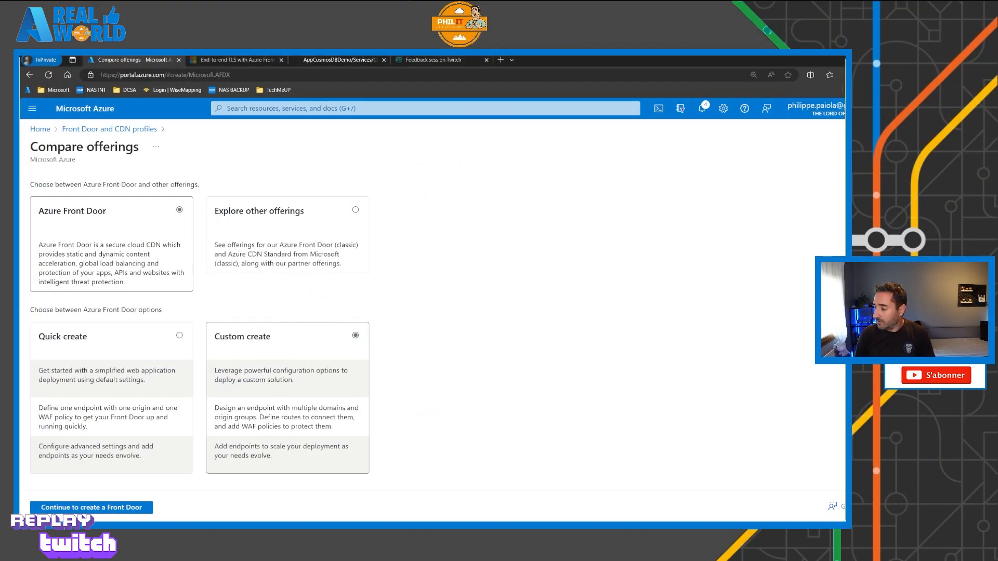
pyautogui.click(124, 507)
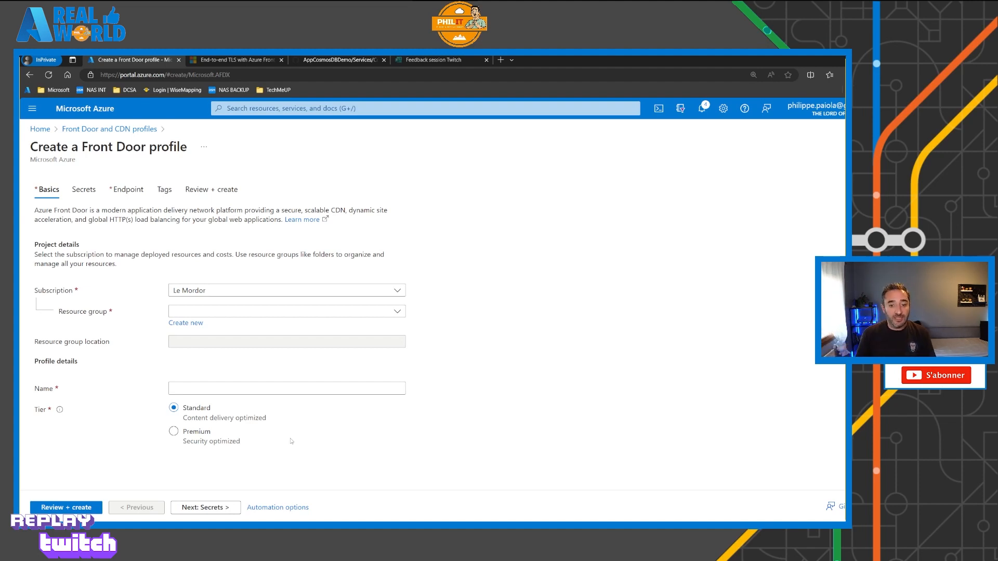
pyautogui.click(346, 311)
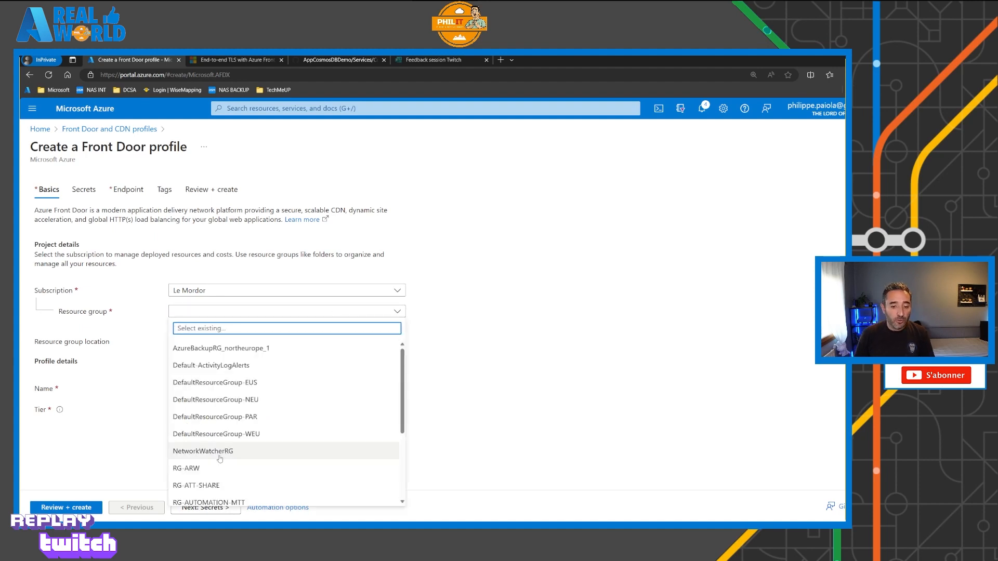
pyautogui.scroll(-1, 209, 439)
pyautogui.click(208, 442)
pyautogui.click(207, 388)
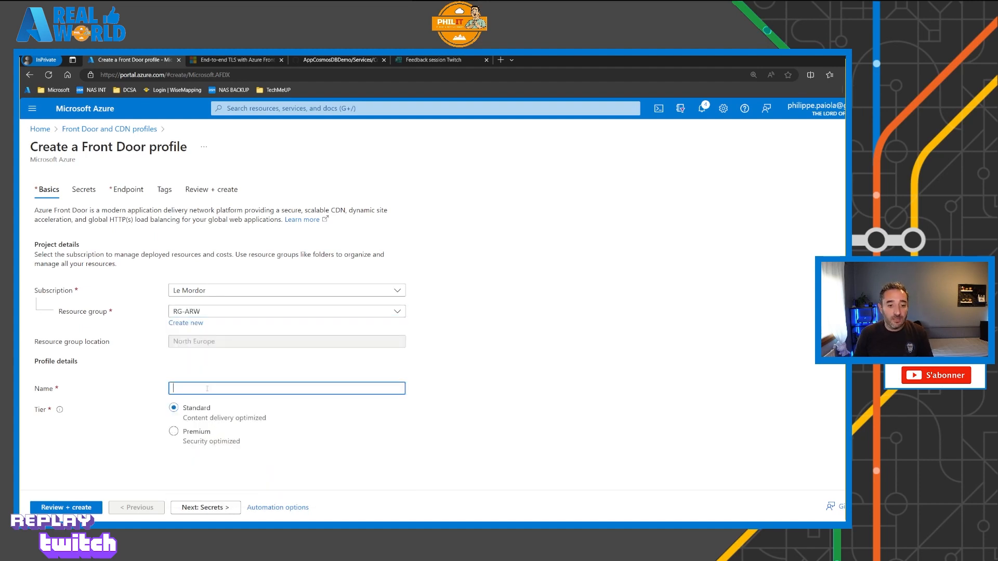
pyautogui.write('afd')
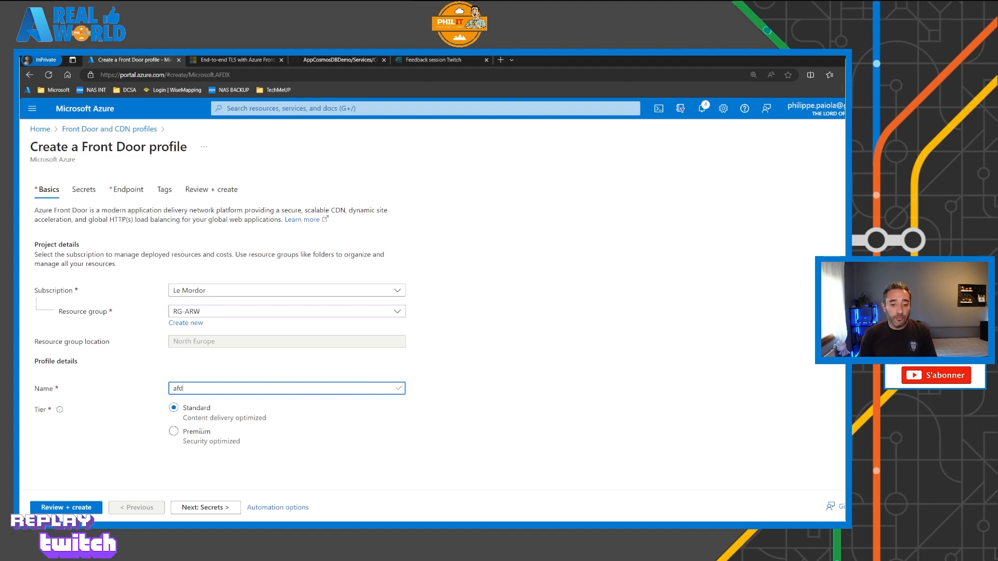
pyautogui.click(199, 439)
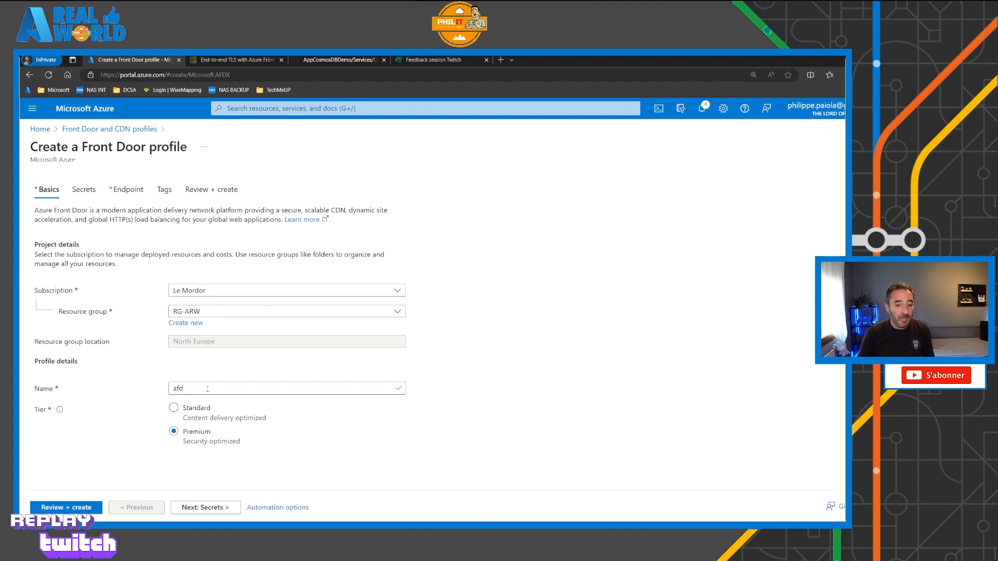
# Skip the profile's secrets and begin a new endpoint, entering afd as its name.
pyautogui.click(204, 507)
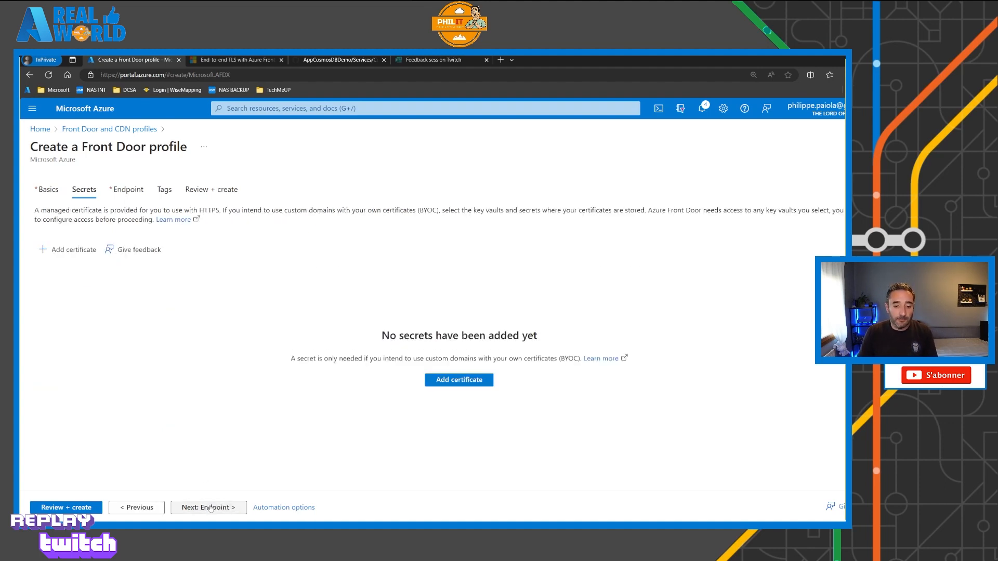
pyautogui.click(208, 507)
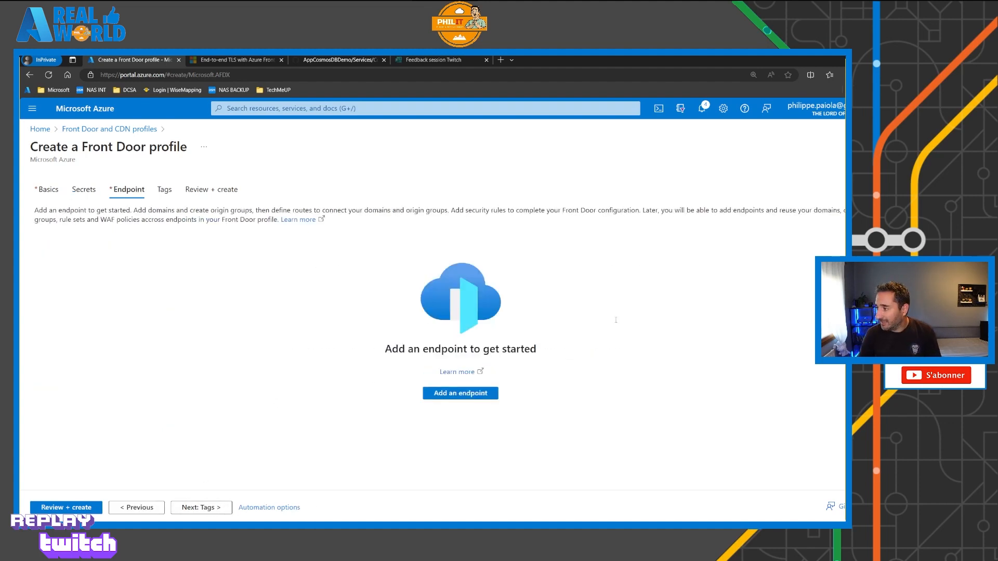
pyautogui.click(446, 393)
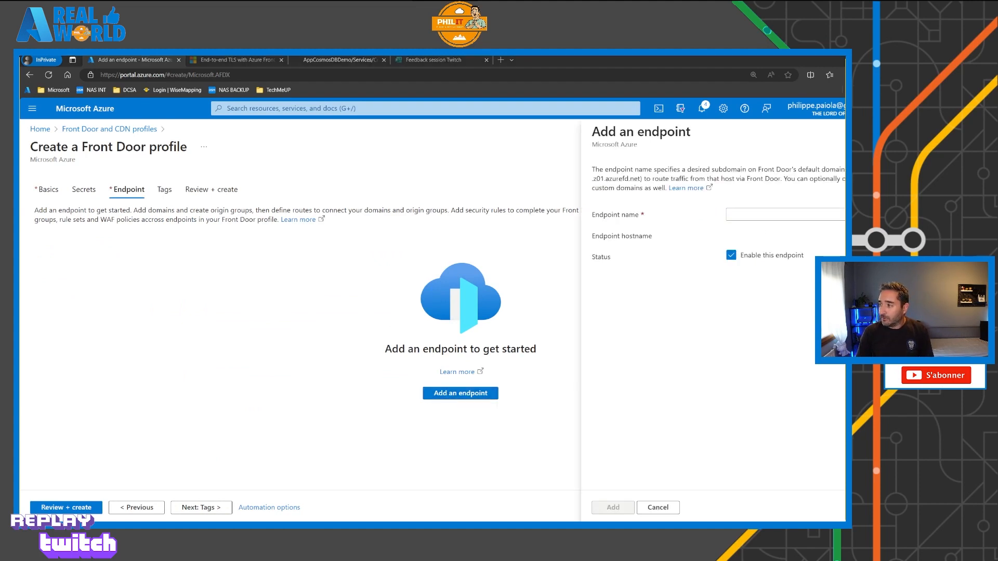
pyautogui.click(767, 216)
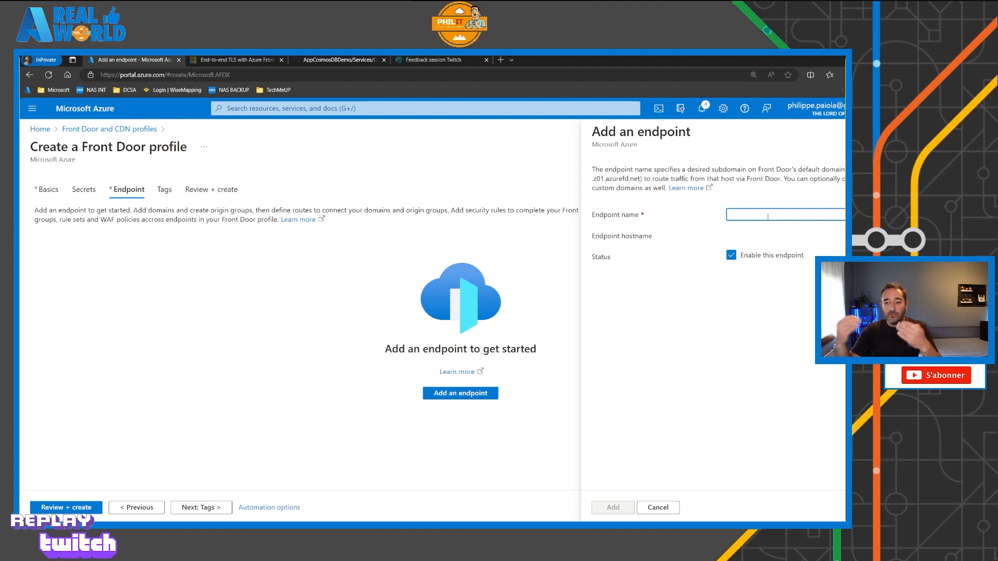
pyautogui.write('afd')
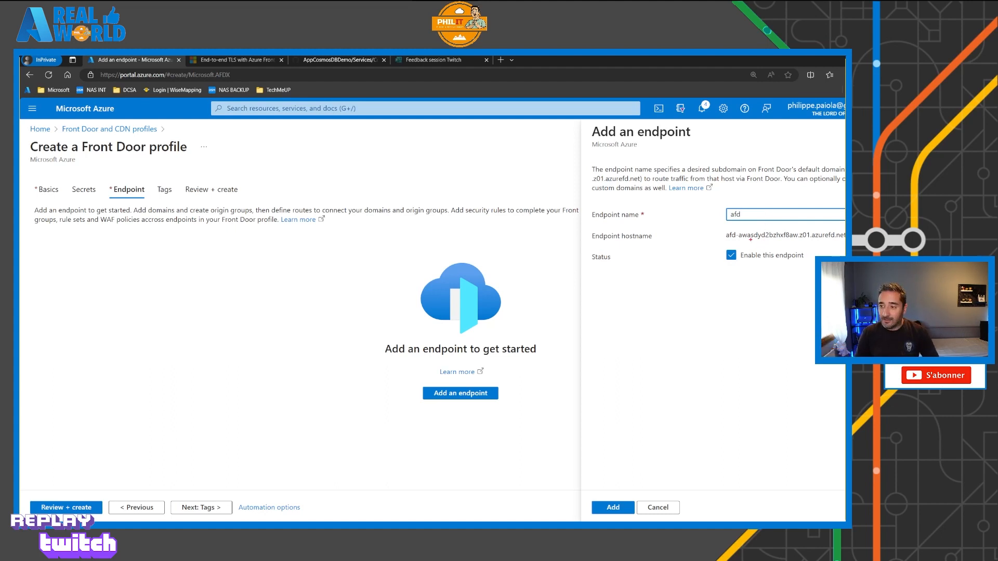
# Annotate the endpoint hostname with a red box, an arrow and a handwritten note, and clear the drawing.
pyautogui.moveTo(717, 226)
pyautogui.mouseDown()
pyautogui.moveTo(844, 243)
pyautogui.moveTo(819, 258)
pyautogui.moveTo(787, 315)
pyautogui.mouseUp()
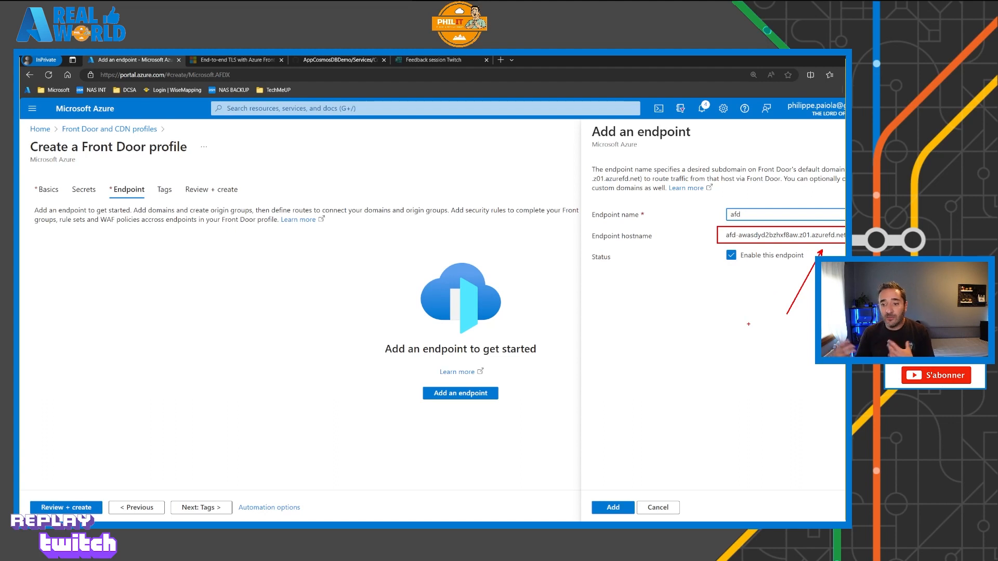
pyautogui.moveTo(748, 323)
pyautogui.mouseDown()
pyautogui.moveTo(768, 353)
pyautogui.moveTo(784, 336)
pyautogui.moveTo(792, 355)
pyautogui.moveTo(815, 342)
pyautogui.moveTo(774, 346)
pyautogui.mouseUp()
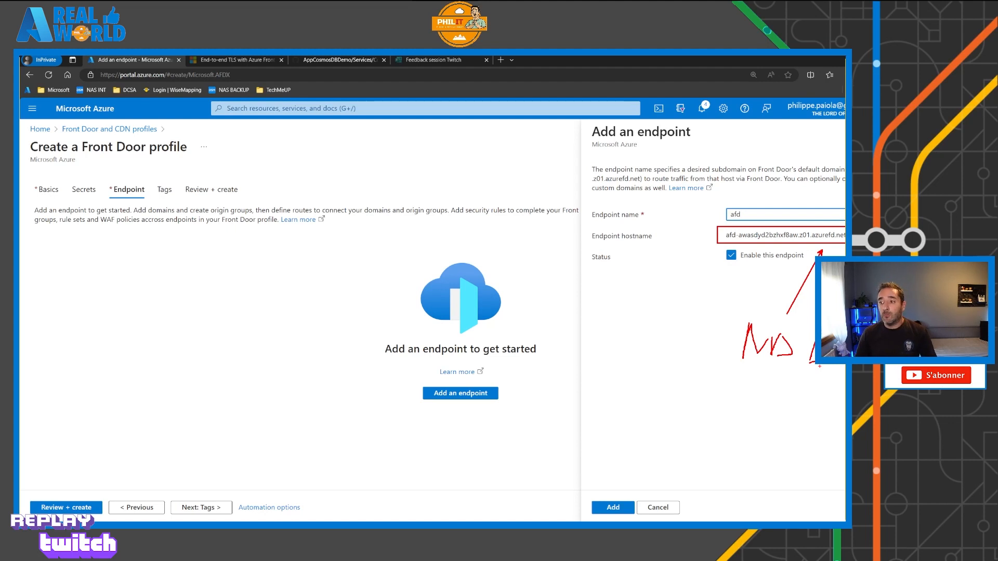
pyautogui.press('Escape')
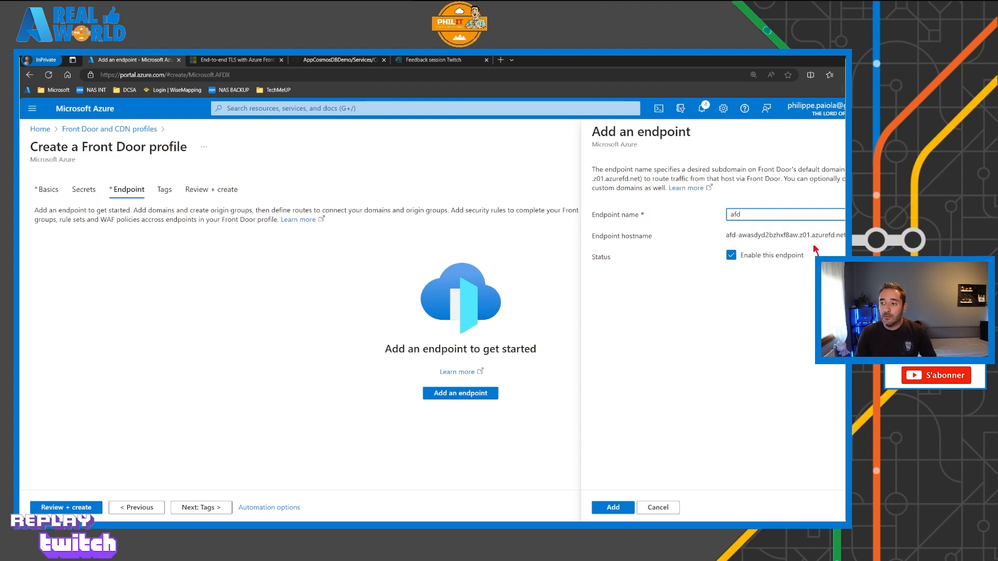
# Submit the afd endpoint so it is added to the Front Door profile.
pyautogui.click(616, 507)
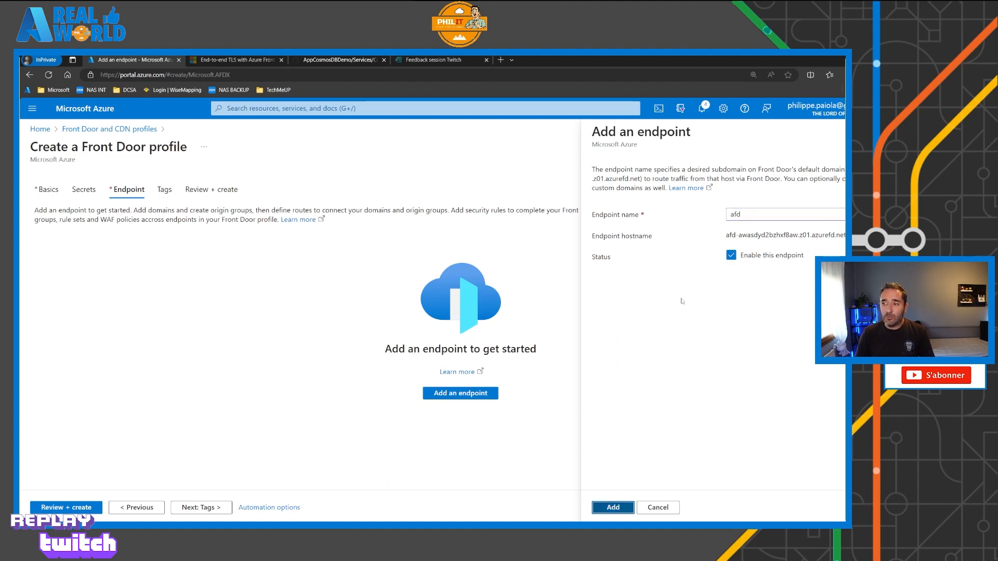
pyautogui.doubleClick(741, 214)
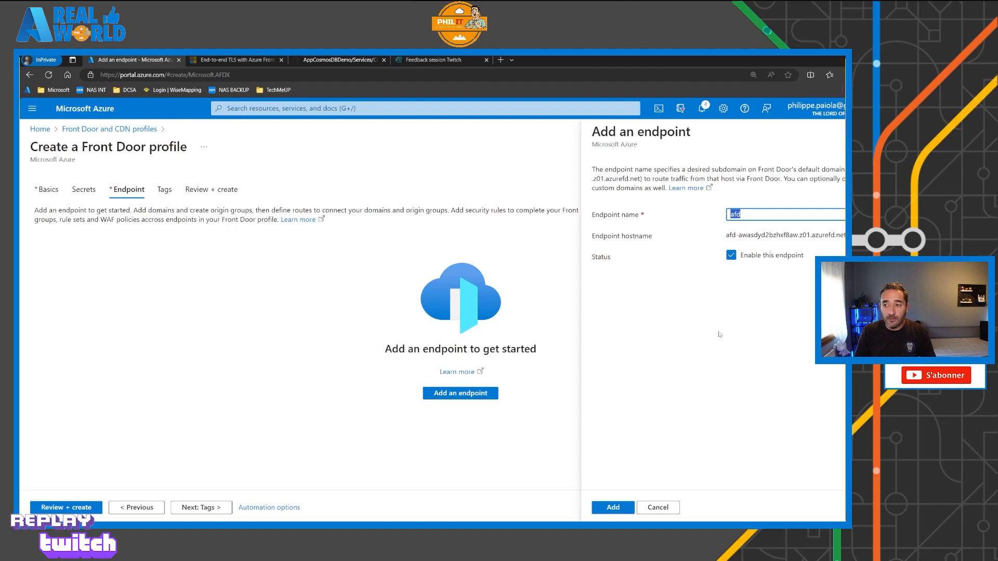
pyautogui.click(613, 507)
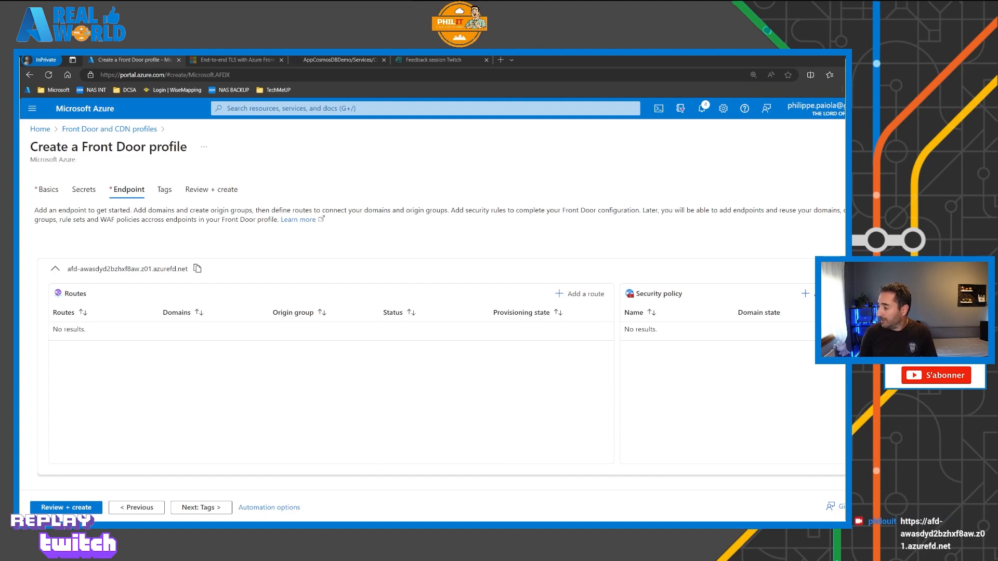
# Start a route named webapp for the endpoint and disable redirecting all traffic to HTTPS.
pyautogui.click(586, 294)
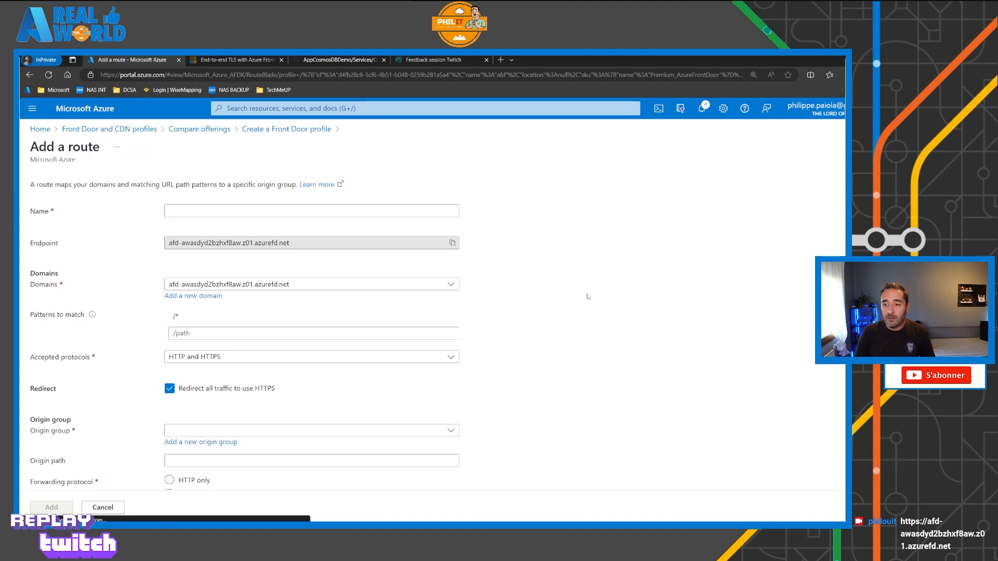
pyautogui.click(208, 212)
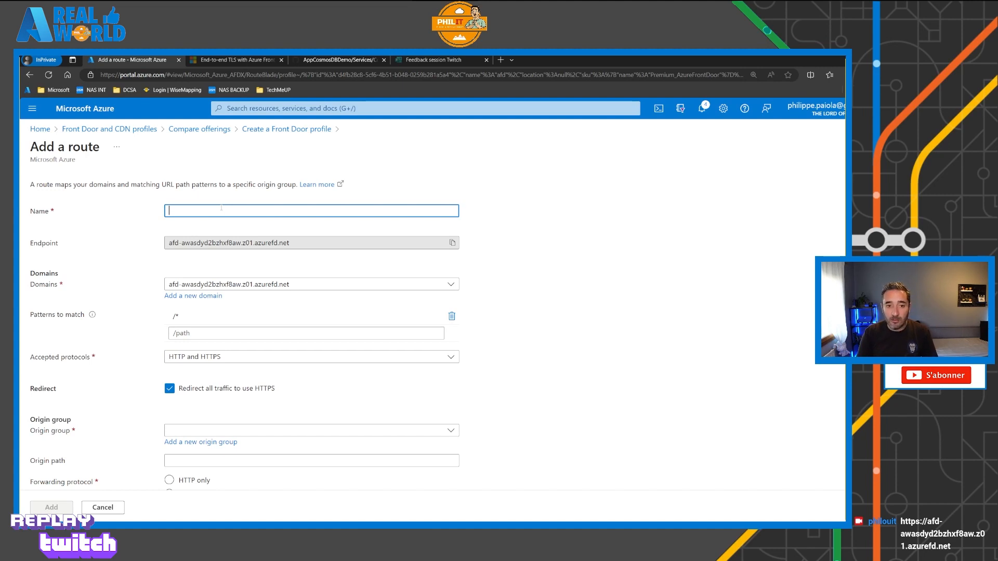
pyautogui.write('app')
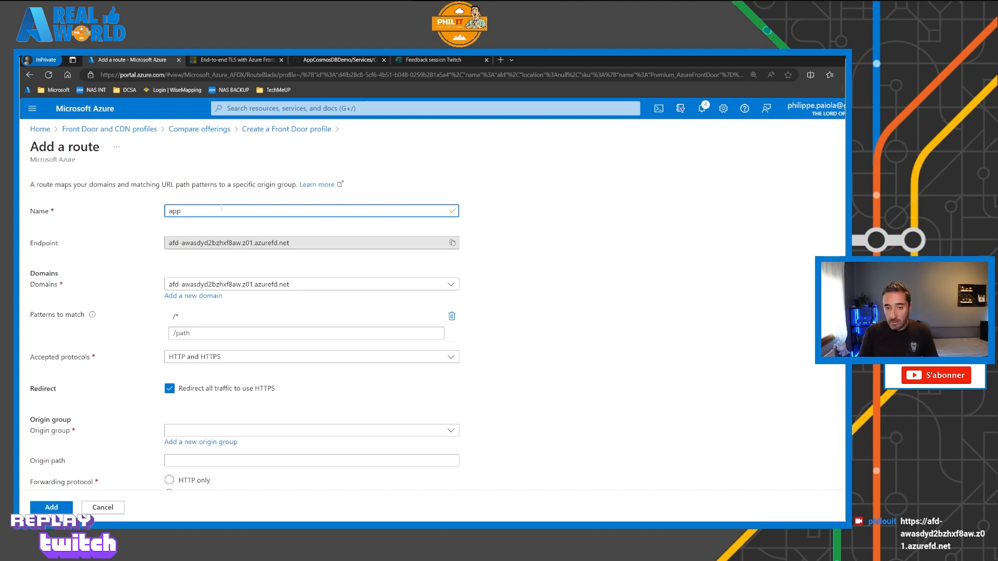
pyautogui.write('web')
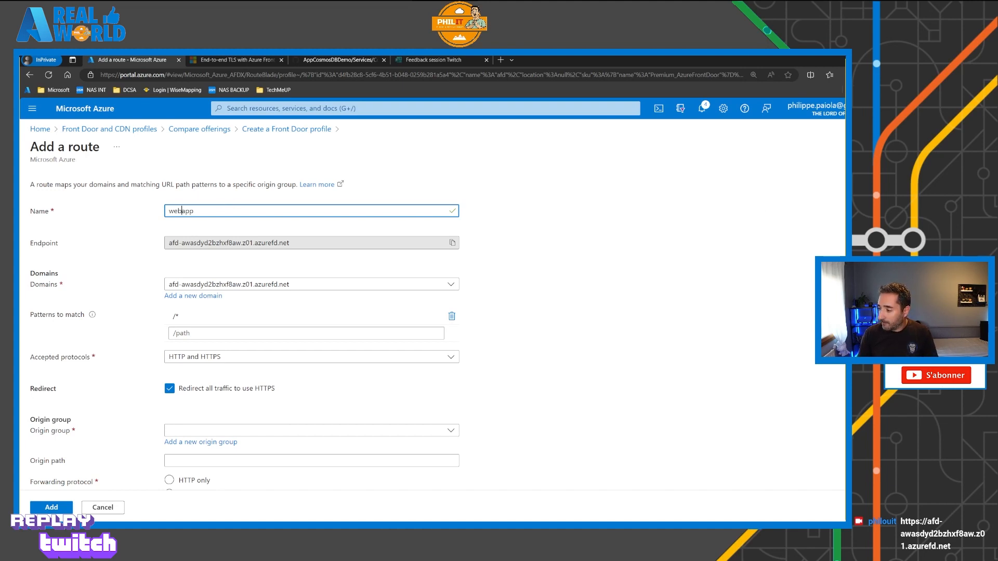
pyautogui.hotkey('alt', 'Tab')
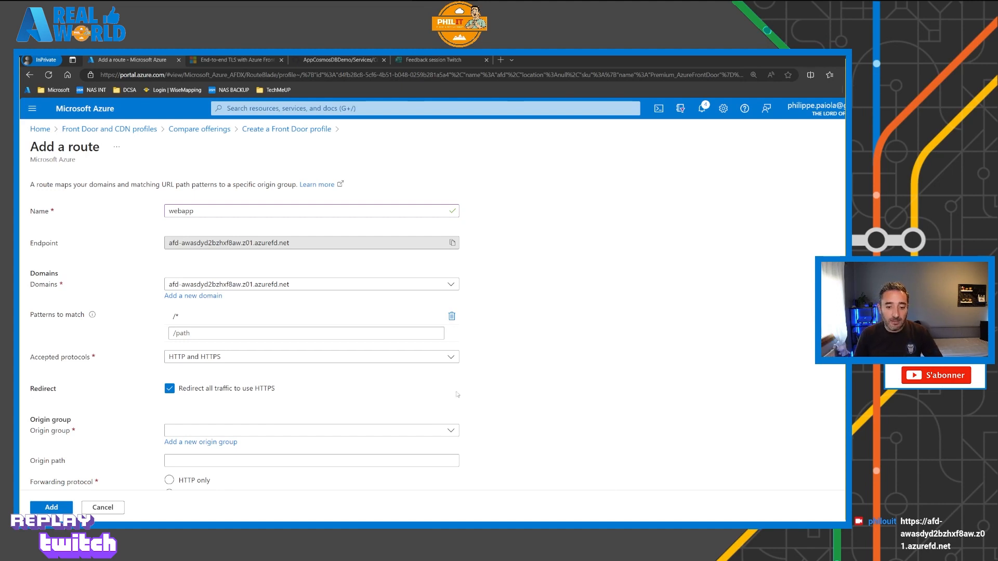
pyautogui.moveTo(347, 436); pyautogui.dragTo(249, 444)
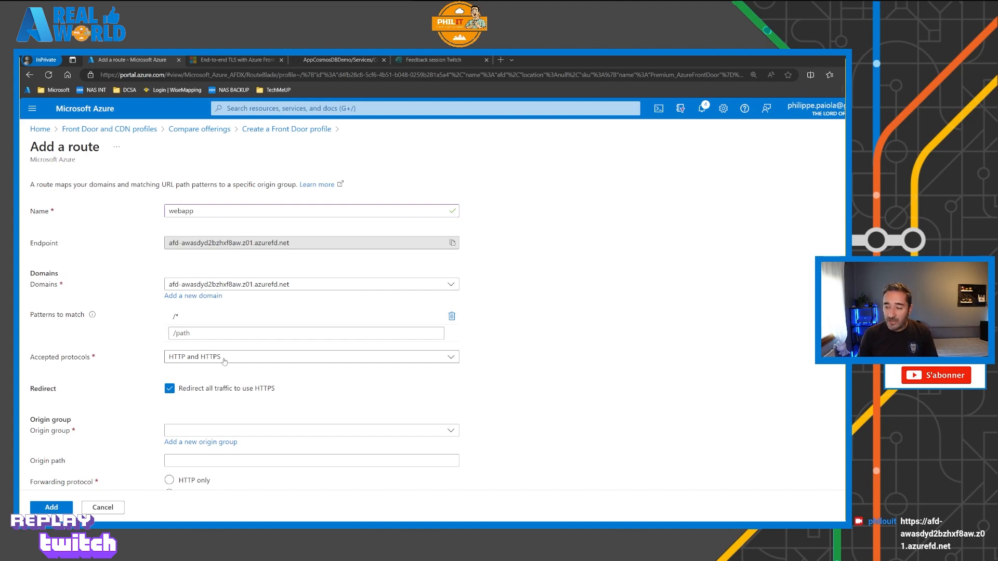
pyautogui.click(170, 388)
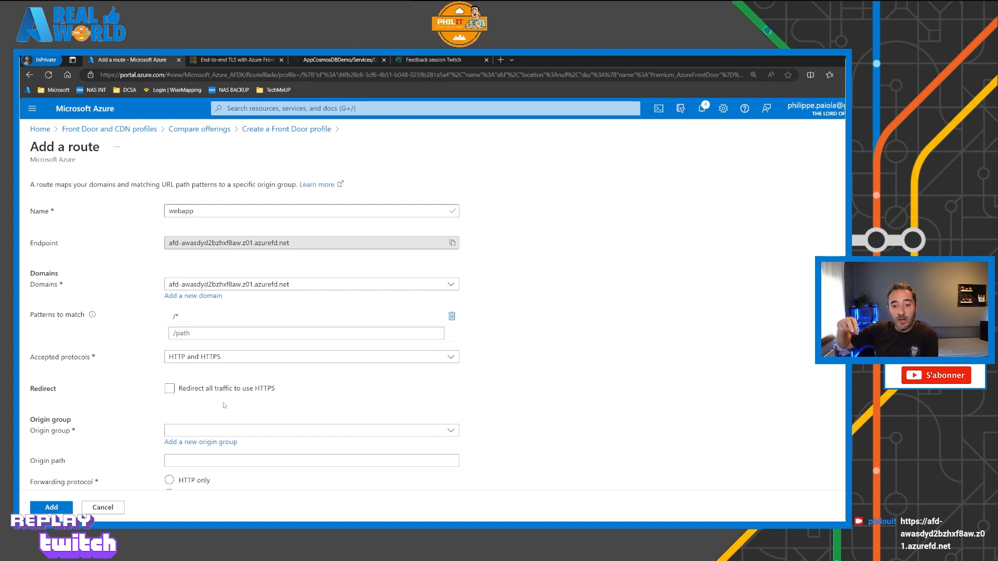
# Start a new origin group for the webapp route and name it webapparw.
pyautogui.click(202, 443)
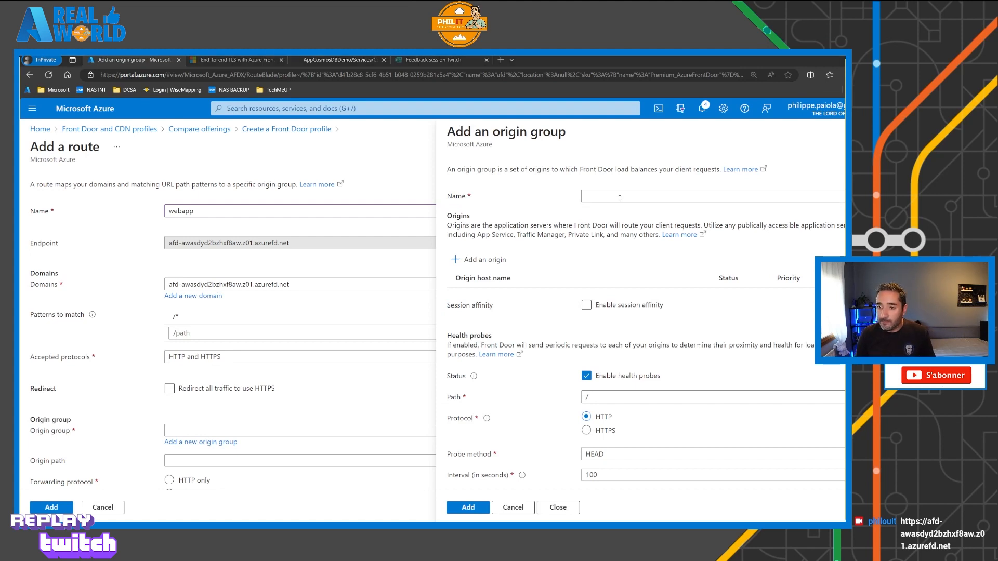
pyautogui.click(619, 198)
pyautogui.write('webapparw1')
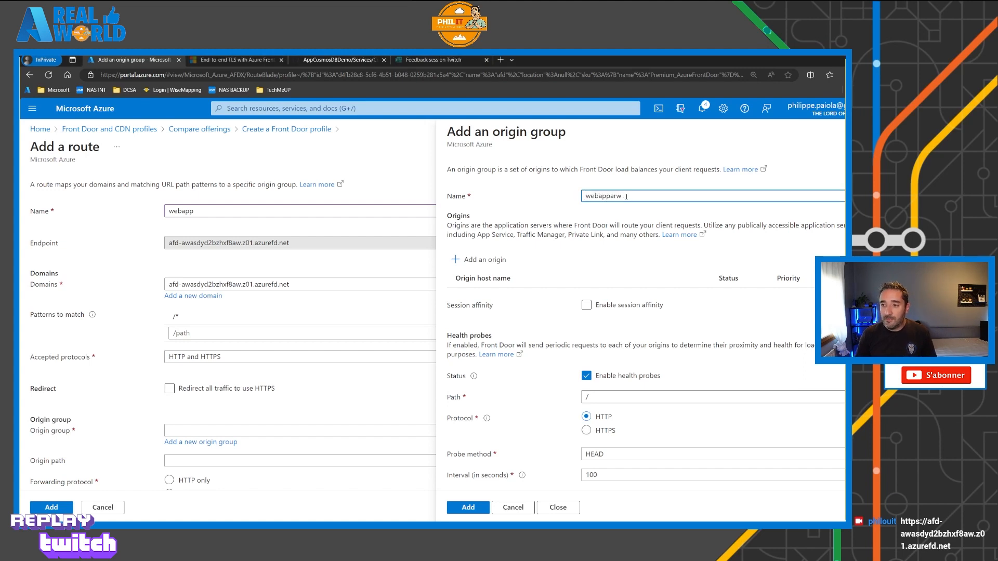
# Start an origin named webapparw1 in the group, with type App services and host name webapparw1.azurewebsites.net.
pyautogui.click(483, 261)
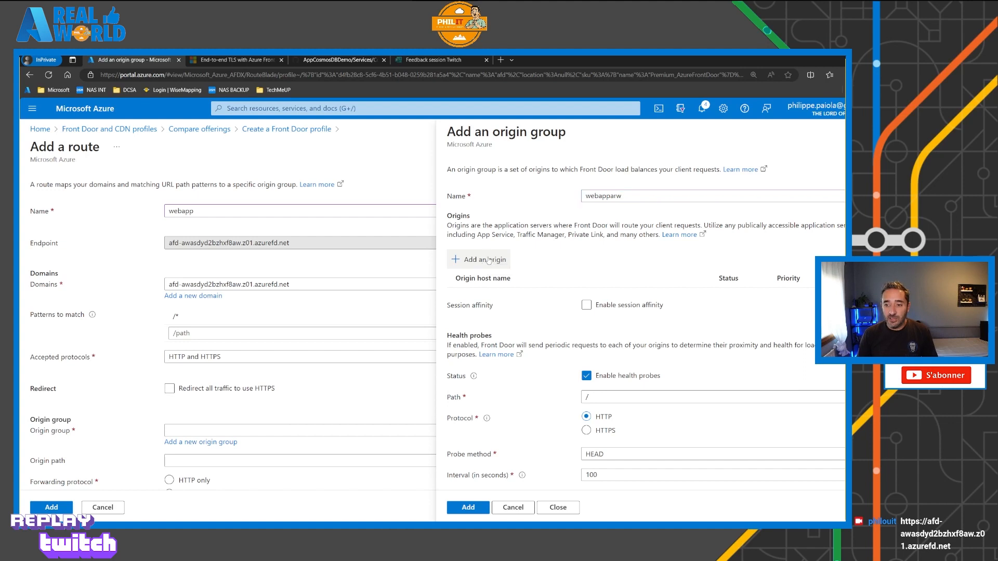
pyautogui.click(615, 222)
pyautogui.write('webapparw1')
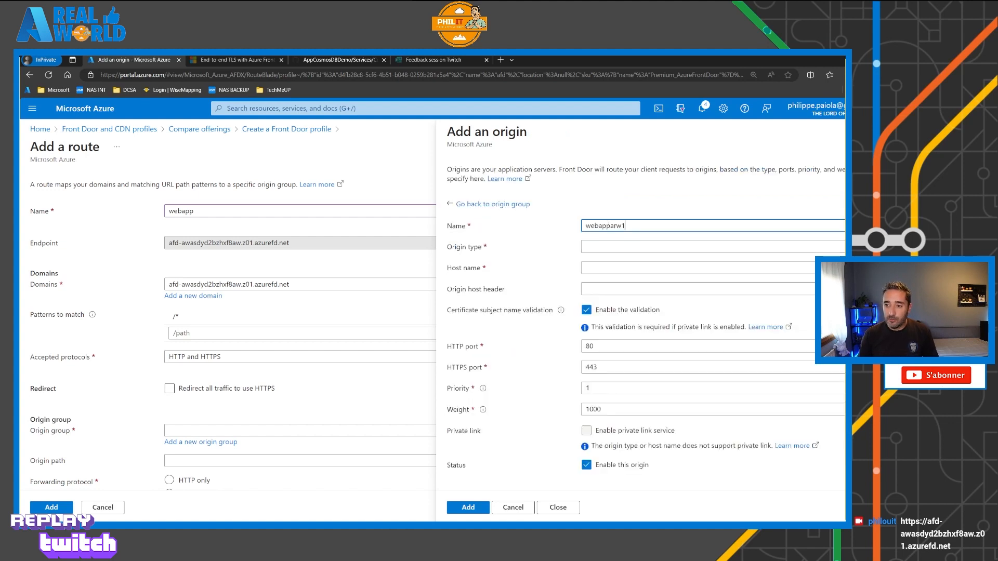
pyautogui.click(619, 252)
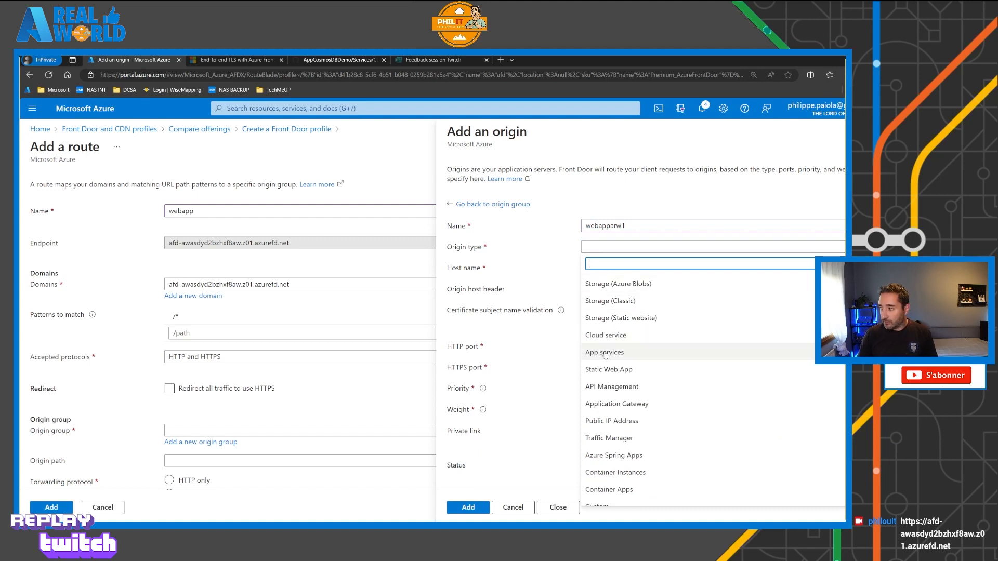
pyautogui.click(605, 352)
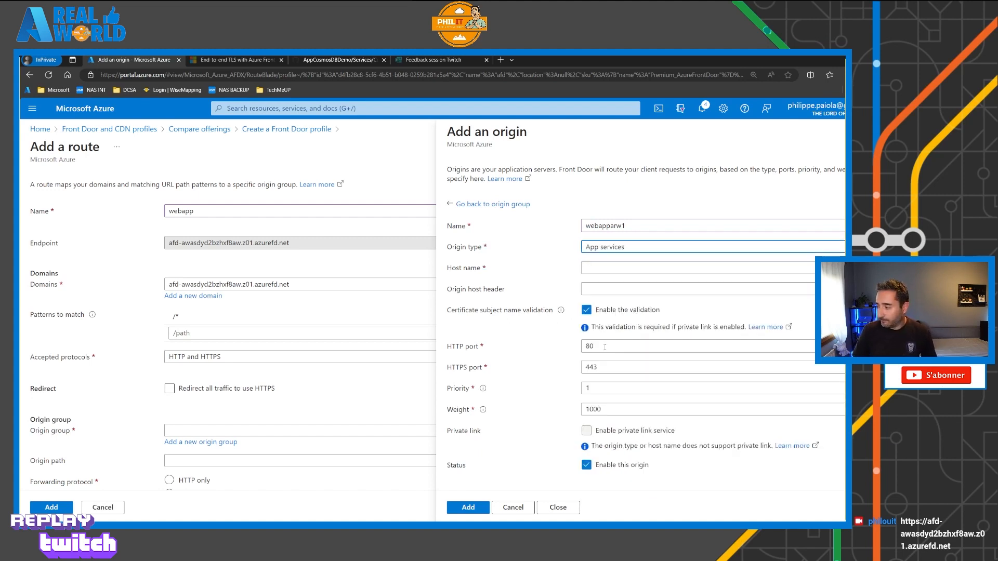
pyautogui.click(617, 270)
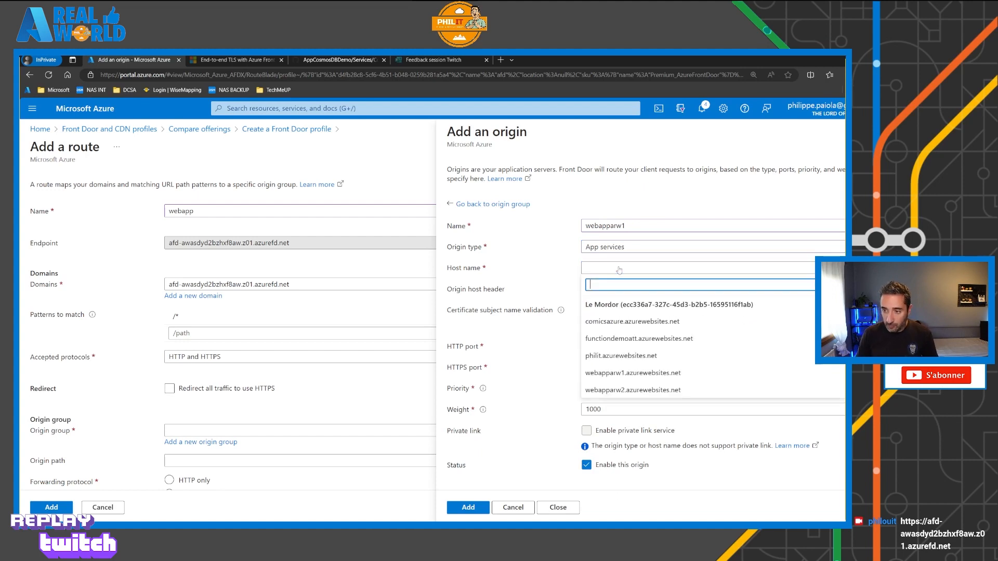
pyautogui.click(630, 373)
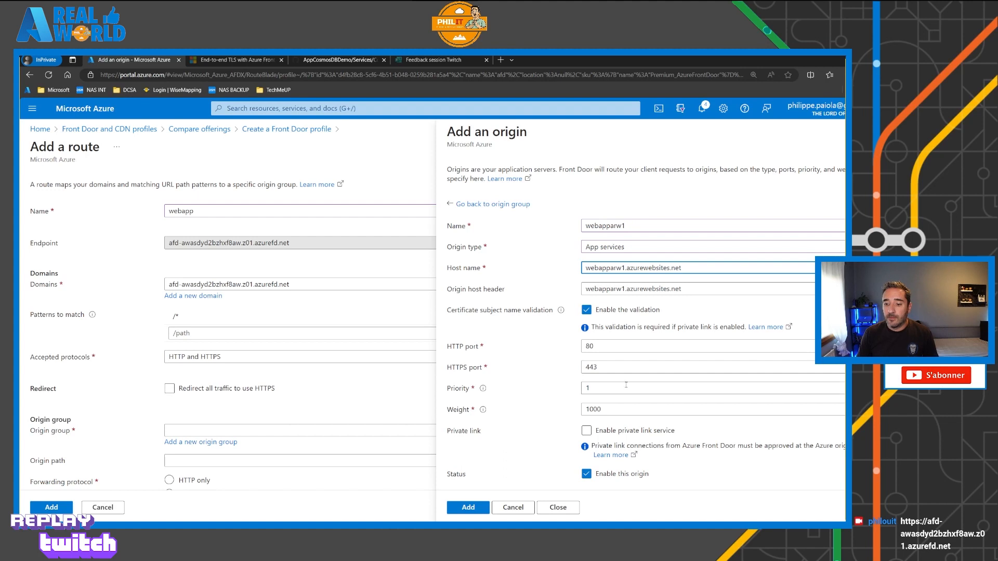
pyautogui.scroll(-1, 626, 384)
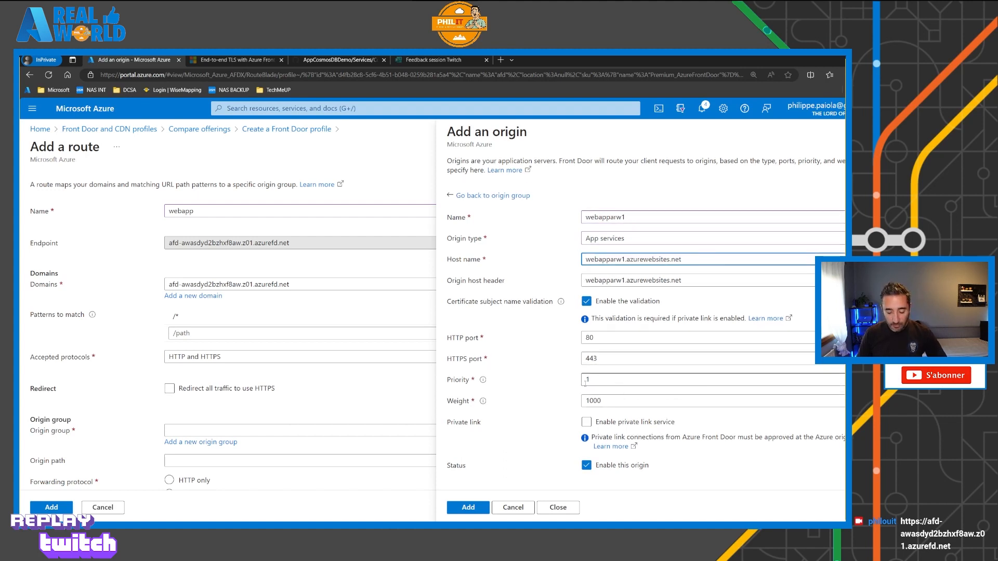
# Briefly mark the origin's priority and weight with arrows, and set its priority to 2.
pyautogui.moveTo(573, 383); pyautogui.dragTo(550, 407)
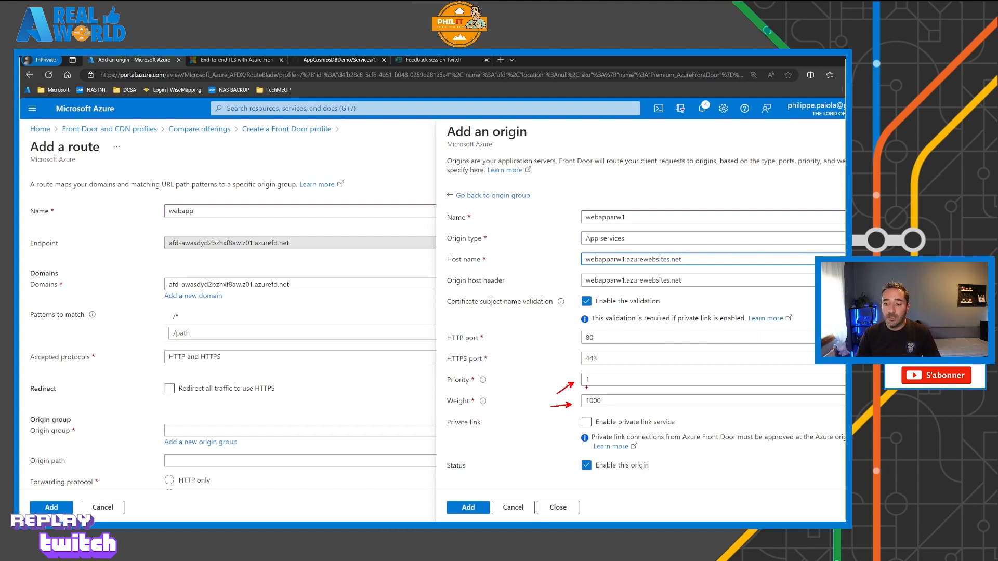
pyautogui.press('Escape')
pyautogui.moveTo(593, 381); pyautogui.dragTo(557, 387)
pyautogui.write('2')
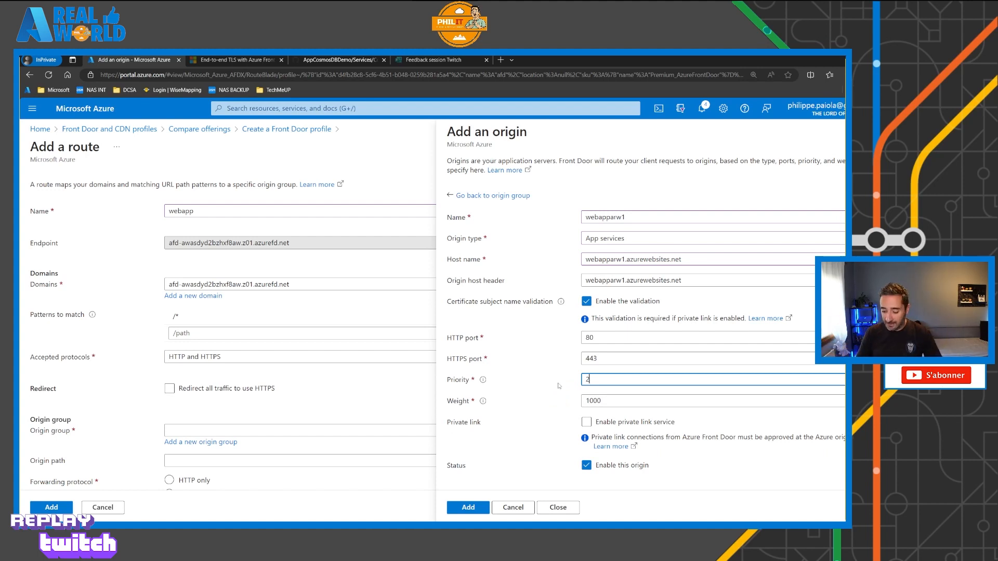
# Set the webapparw1 origin's priority to 1.
pyautogui.press('BackSpace')
pyautogui.write('1')
pyautogui.click(553, 389)
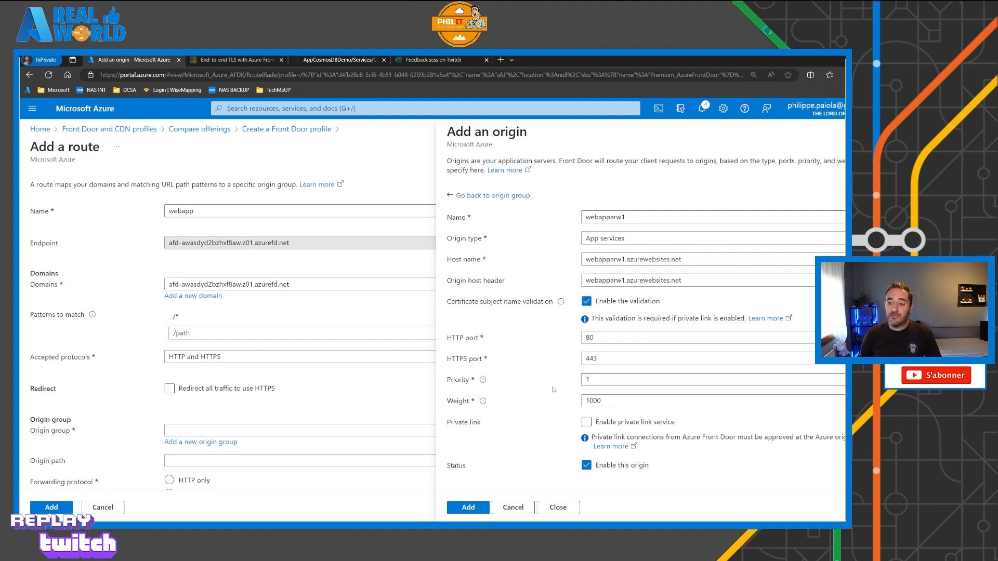
# Enable the private link service for the webapparw1 origin and choose sites as its target sub resource.
pyautogui.click(587, 422)
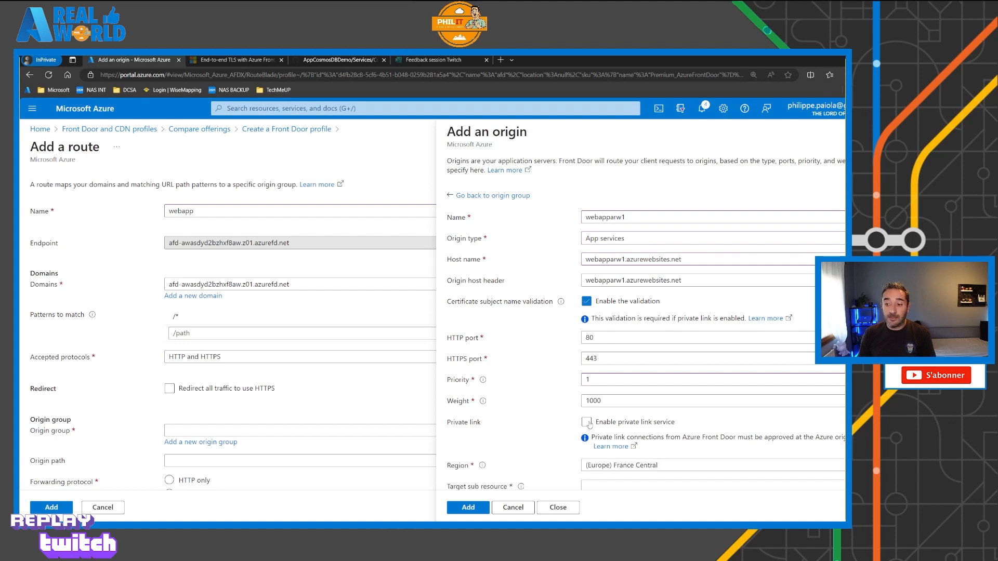
pyautogui.scroll(-1, 592, 395)
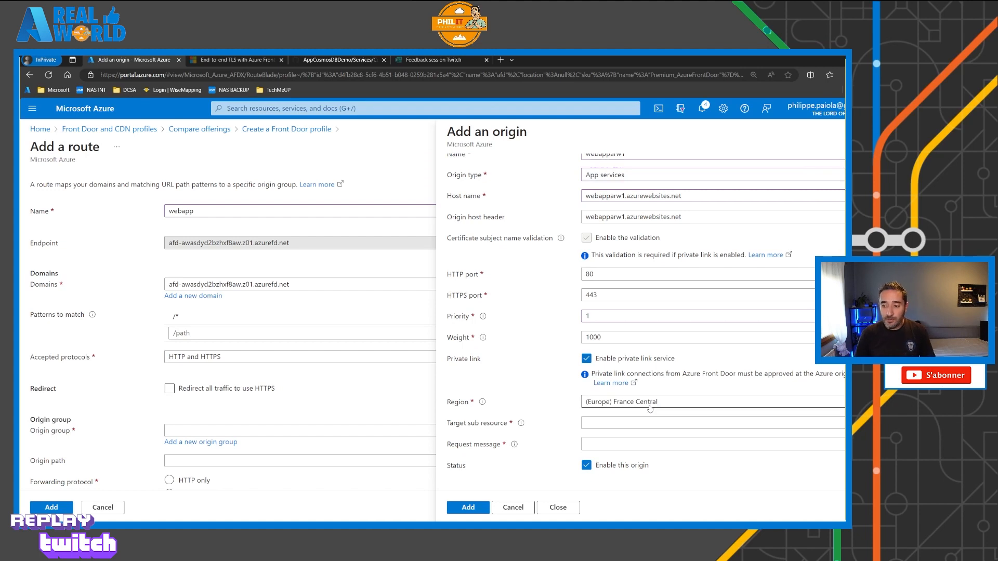
pyautogui.click(646, 427)
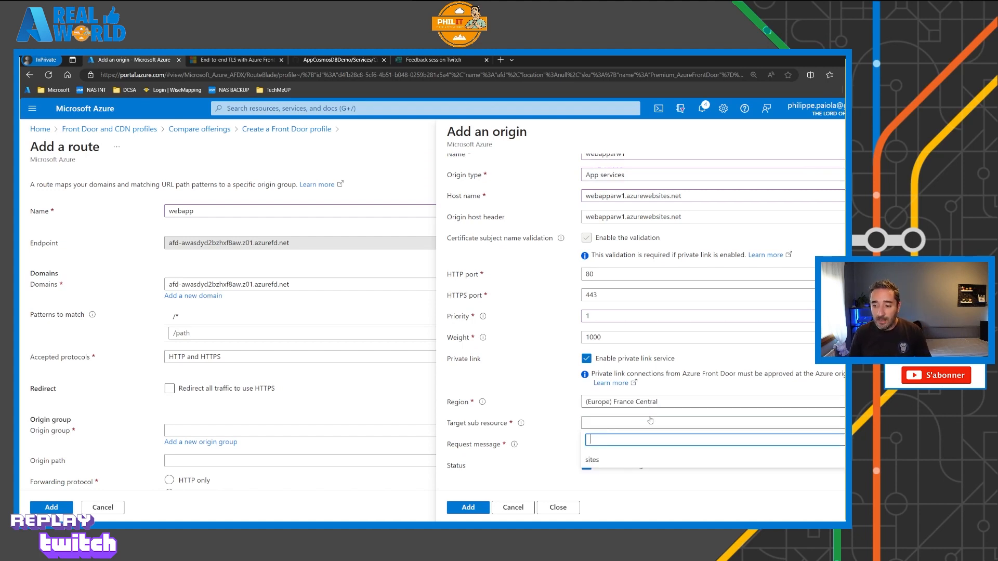
pyautogui.click(618, 460)
# Enter the private link request message "request from FD" and add the webapparw1 origin to the group.
pyautogui.click(619, 444)
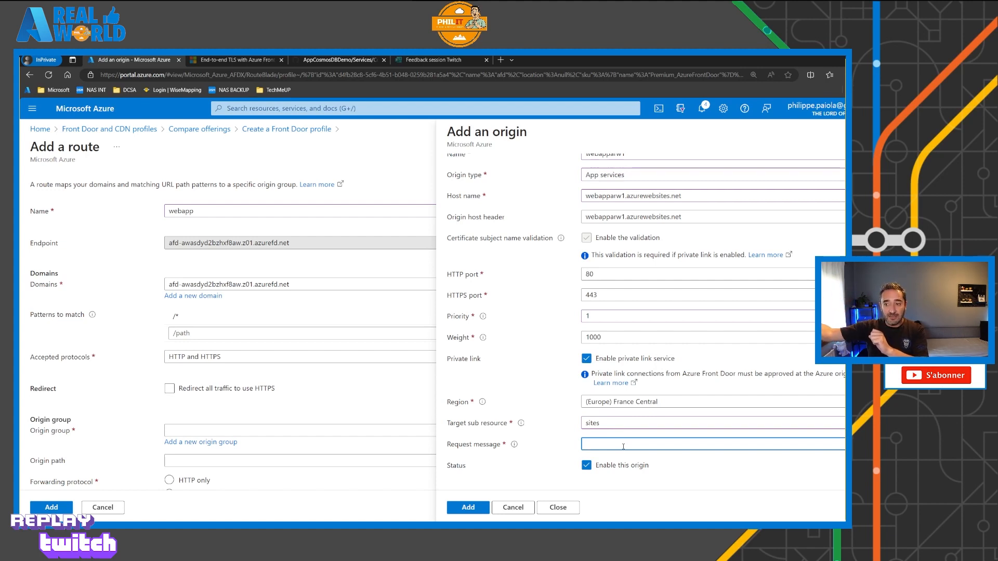
pyautogui.write('request')
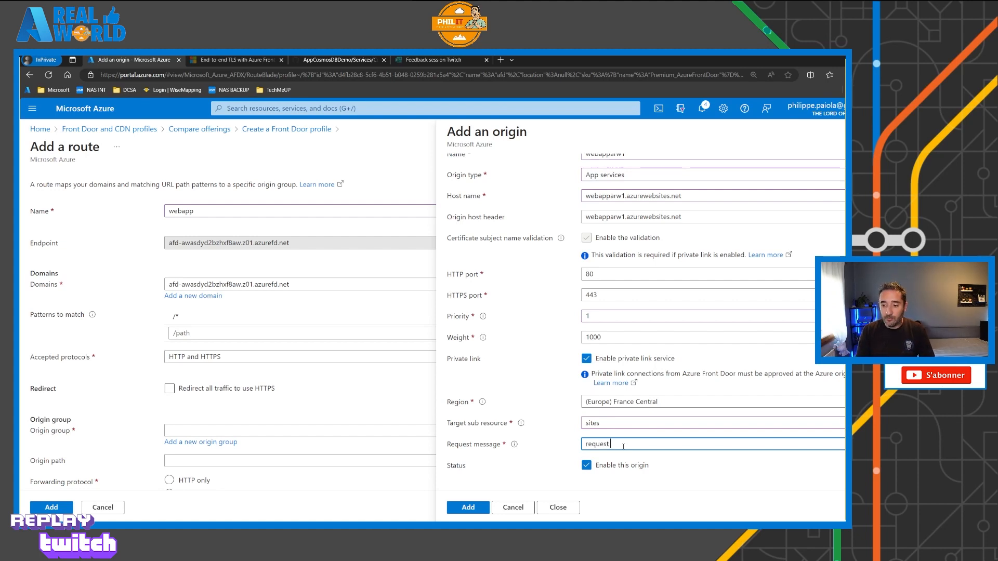
pyautogui.write(' from F')
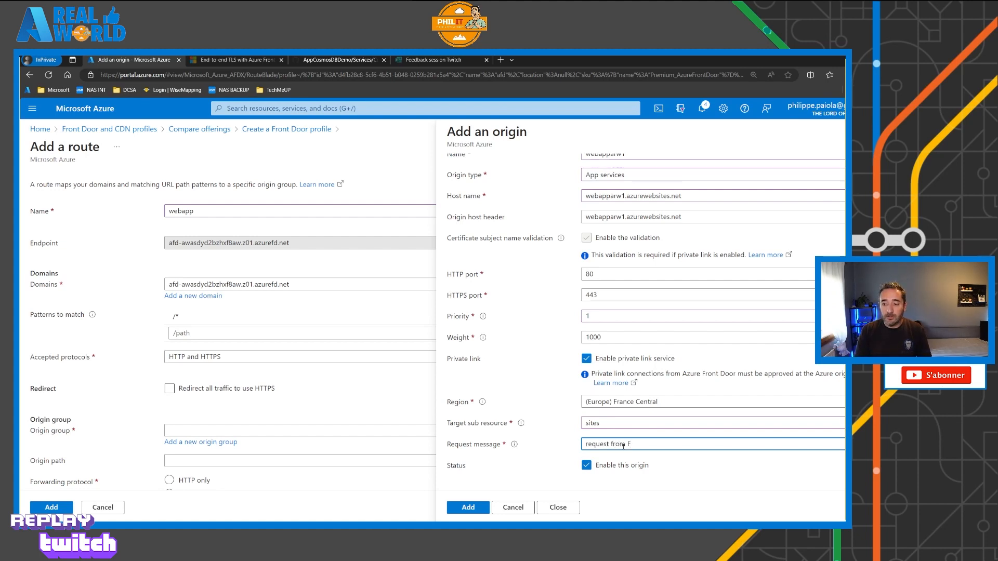
pyautogui.write('D')
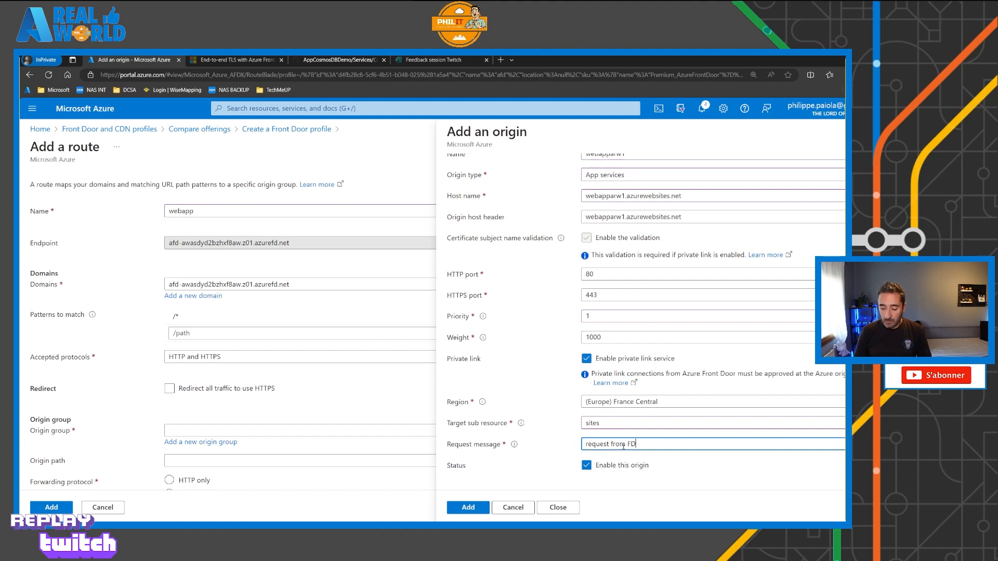
pyautogui.hotkey('ctrl', 'a')
pyautogui.hotkey('ctrl', 'c')
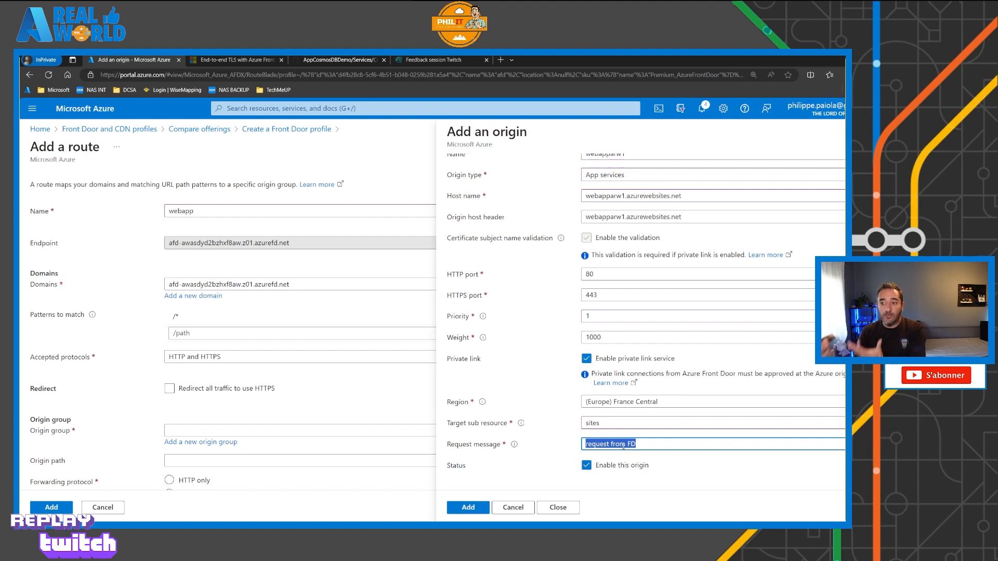
pyautogui.click(533, 403)
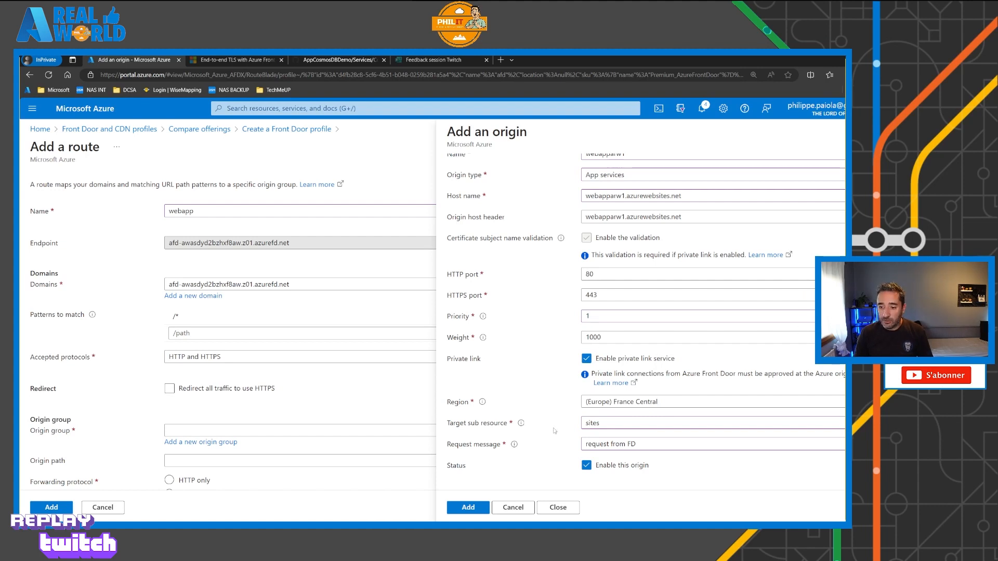
pyautogui.click(482, 512)
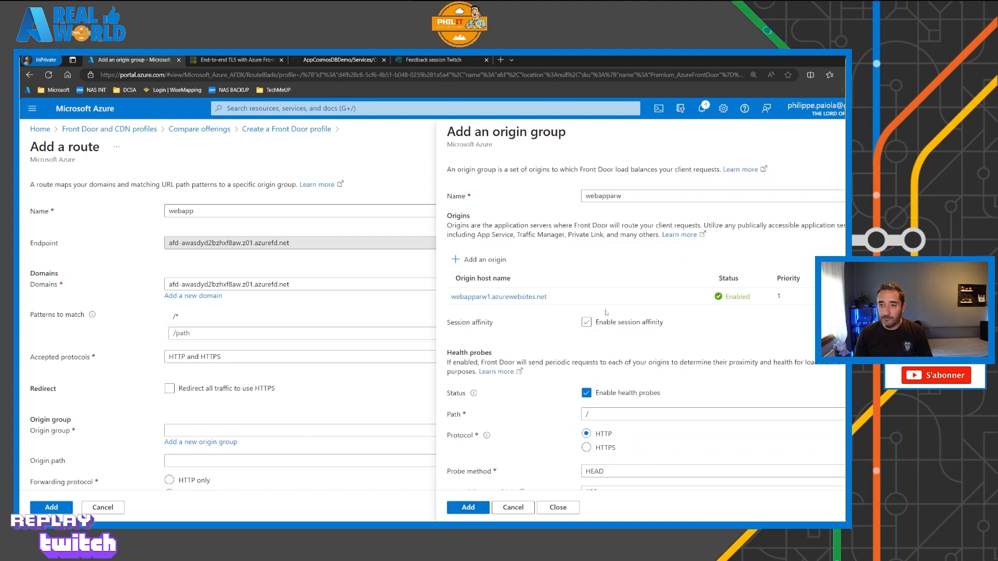
# Start a second origin named webapparw2 in the group, with host name webapparw2.azurewebsites.net.
pyautogui.click(487, 261)
pyautogui.click(655, 225)
pyautogui.hotkey('ctrl', 'v')
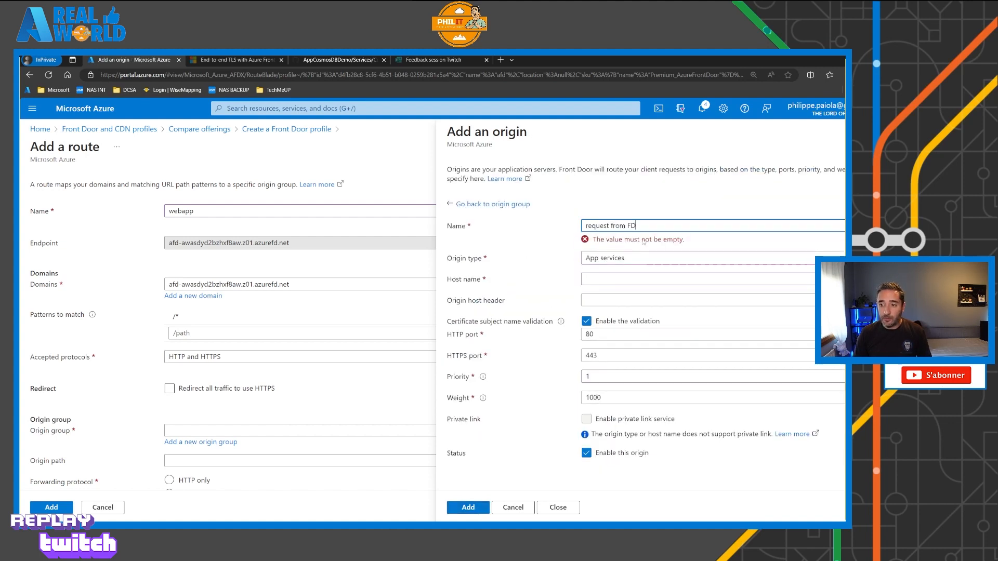
pyautogui.moveTo(654, 223); pyautogui.dragTo(565, 233)
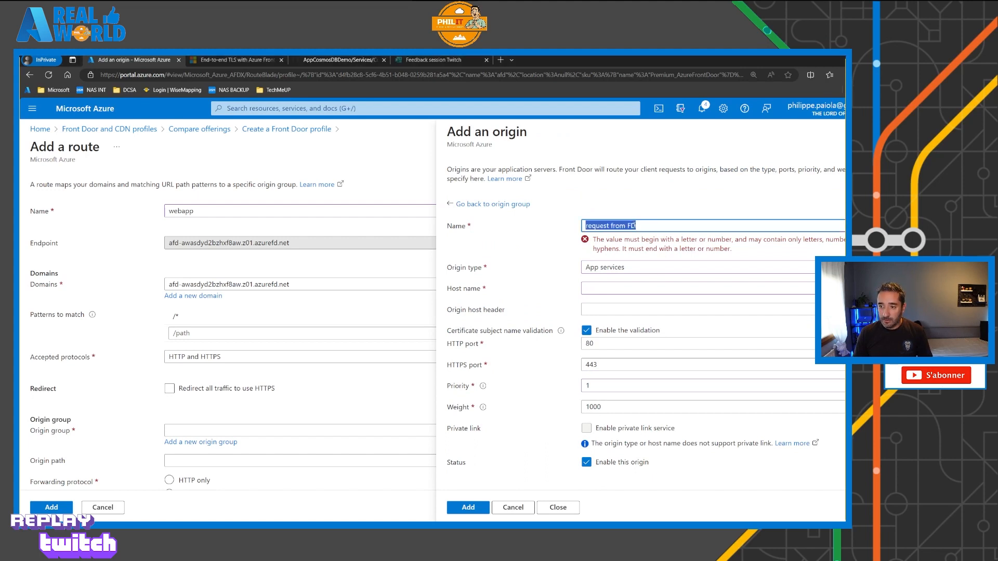
pyautogui.write('webapparw')
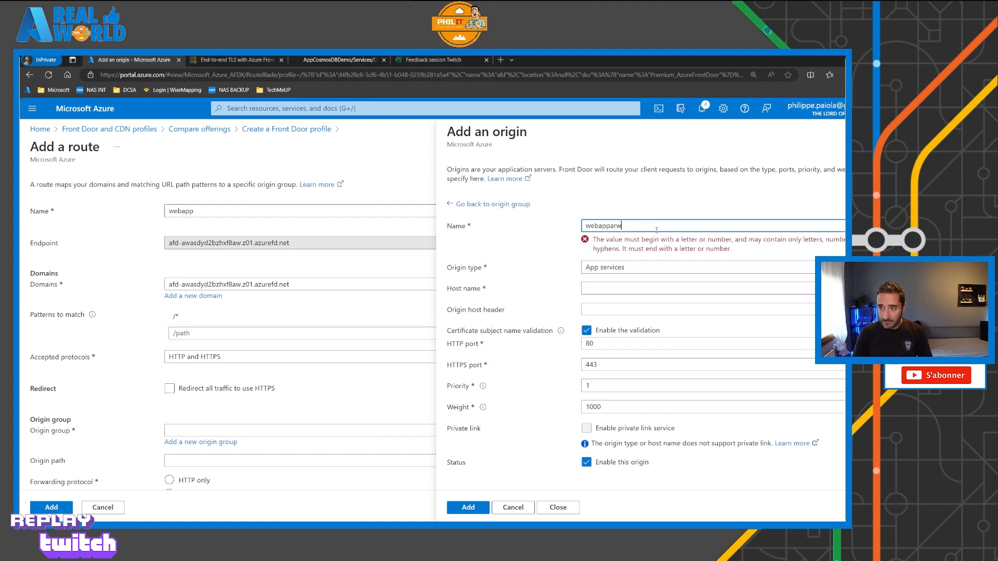
pyautogui.write('2')
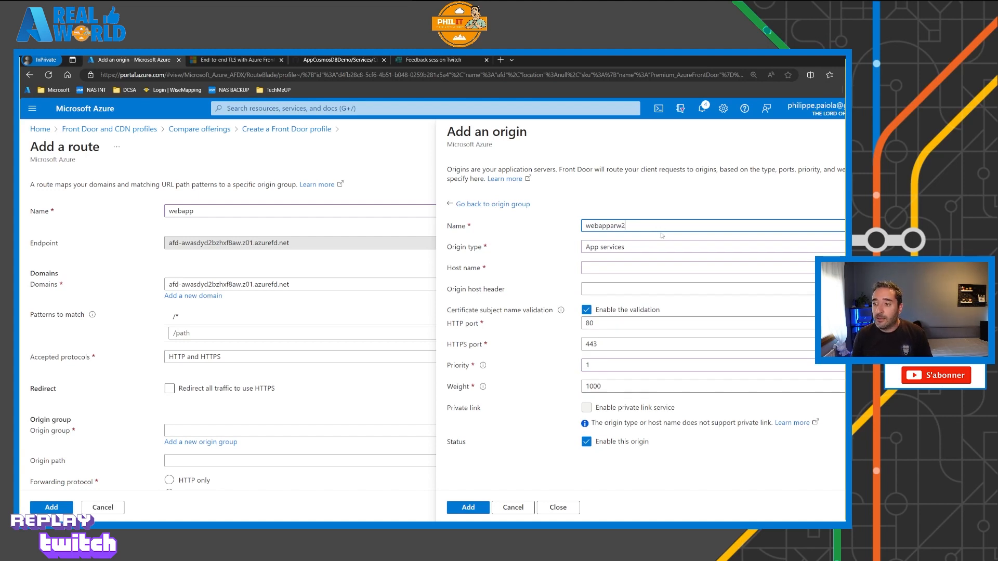
pyautogui.click(631, 268)
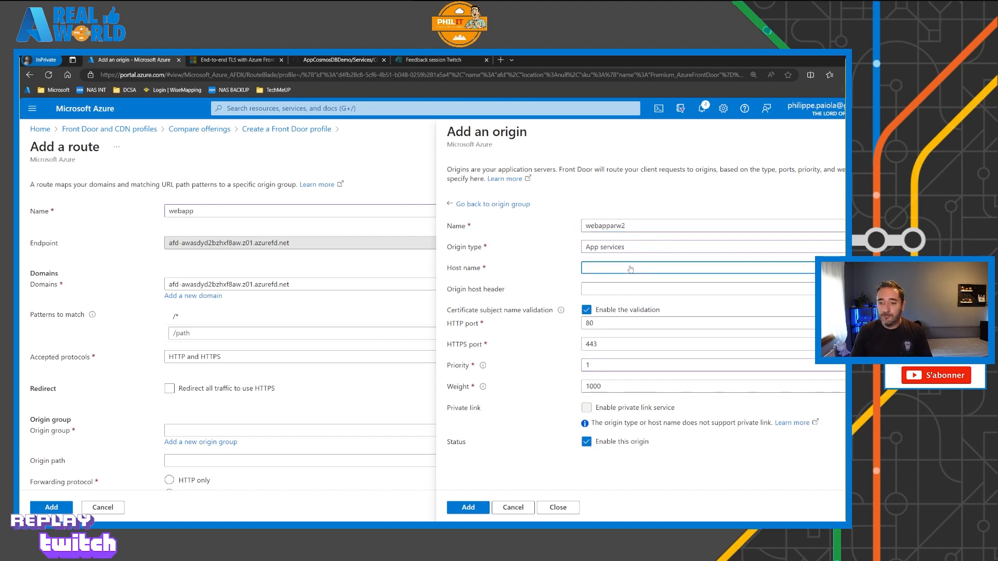
pyautogui.click(638, 390)
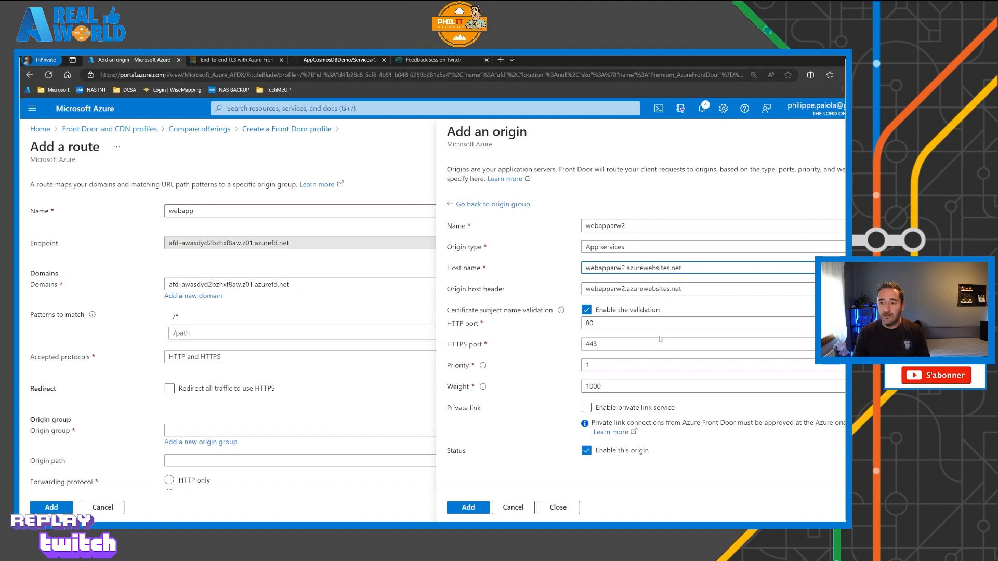
# Enable the private link service for the webapparw2 origin with target sub resource sites.
pyautogui.click(586, 408)
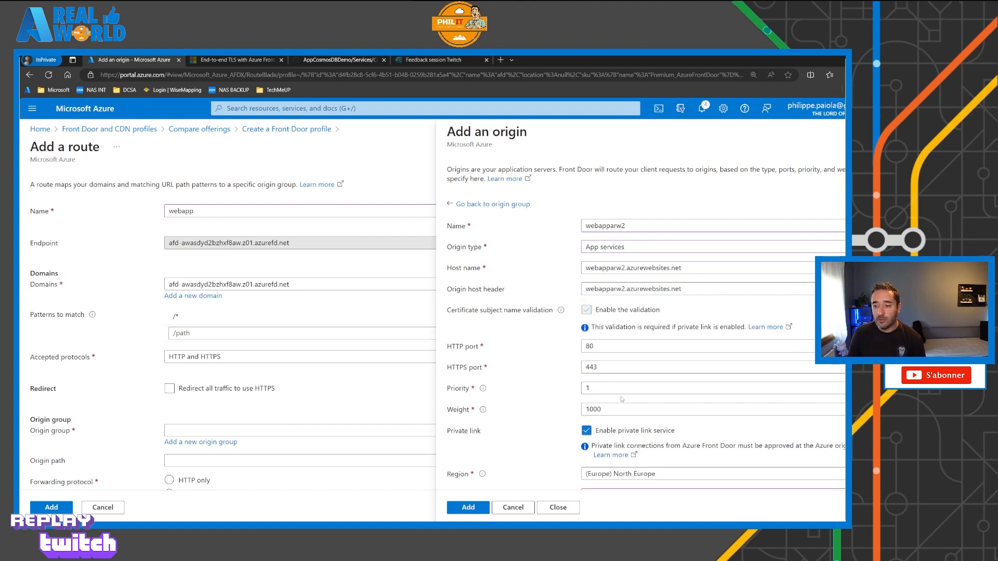
pyautogui.scroll(-2, 647, 382)
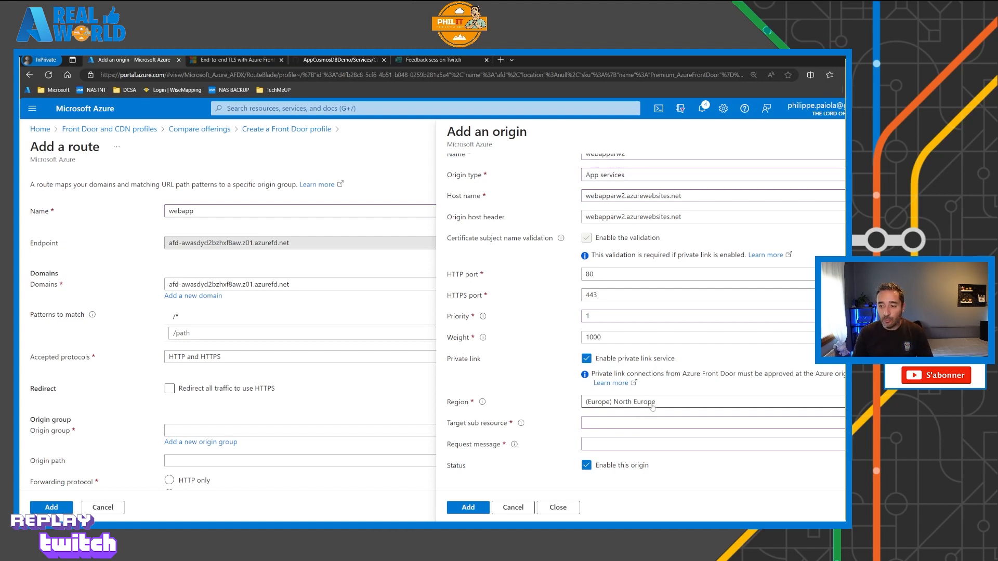
pyautogui.click(651, 423)
pyautogui.click(629, 460)
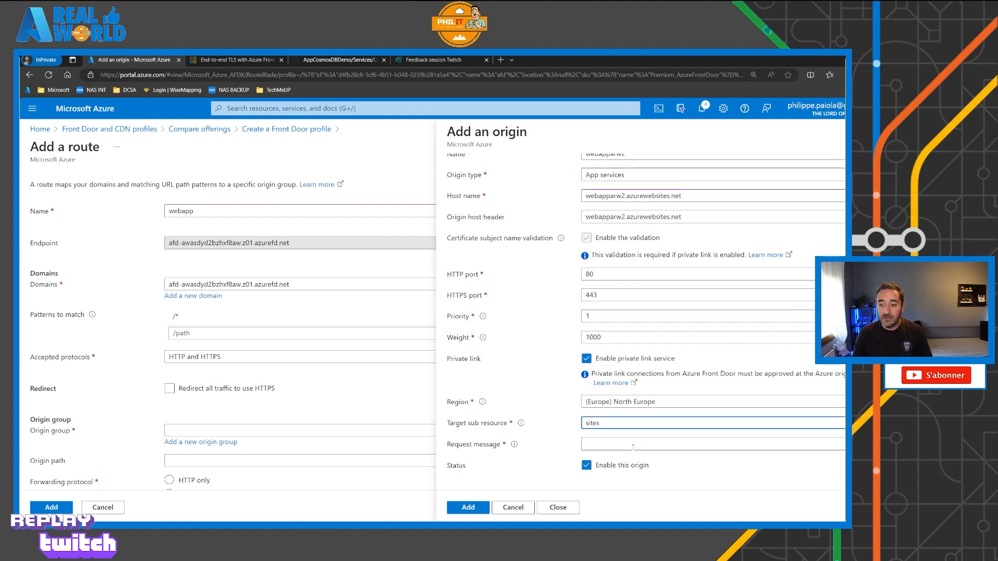
# Give webapparw2's private link the request message "request from FD" and add the origin to the group.
pyautogui.click(634, 444)
pyautogui.write('requ')
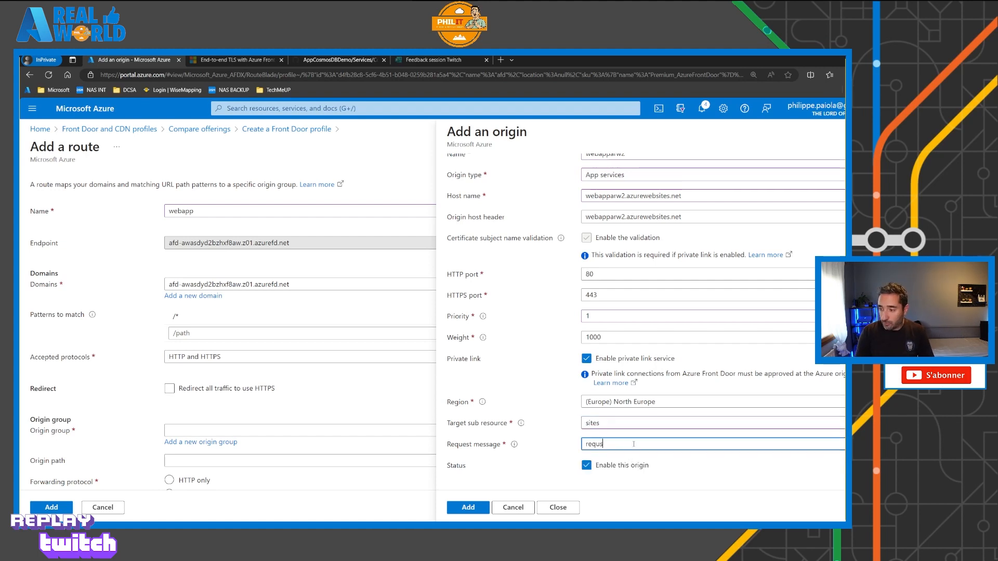
pyautogui.write('e')
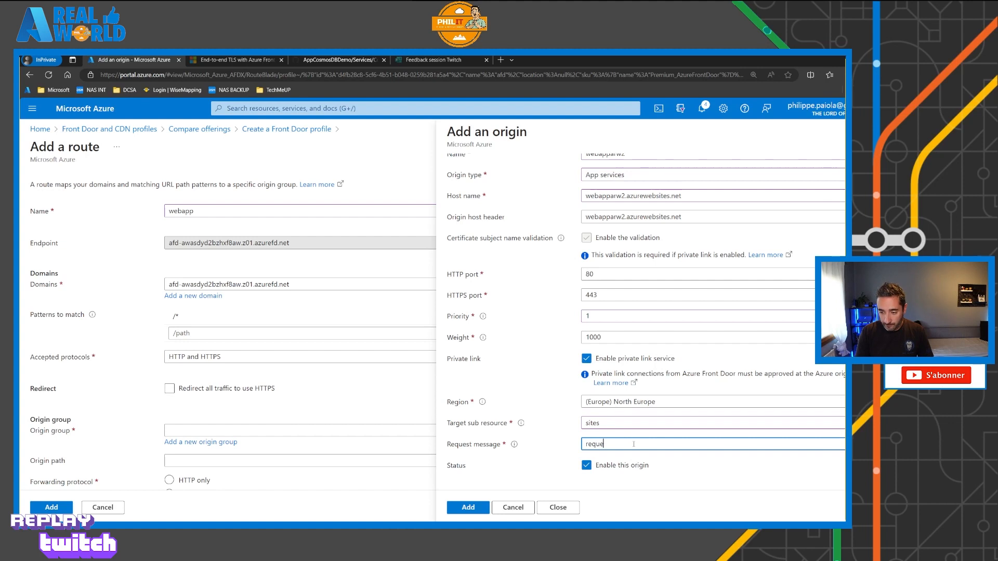
pyautogui.write('st from FD')
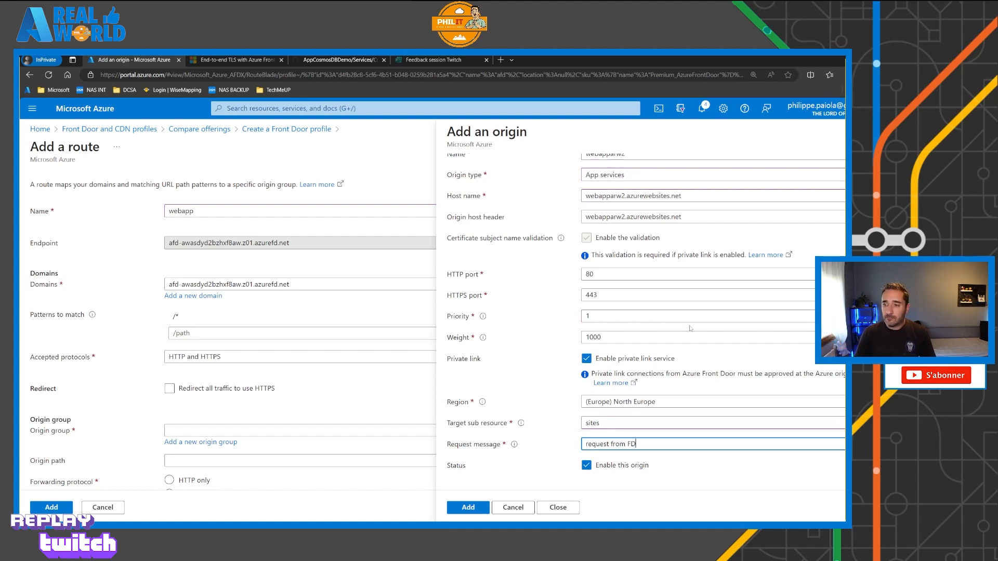
pyautogui.scroll(3, 689, 328)
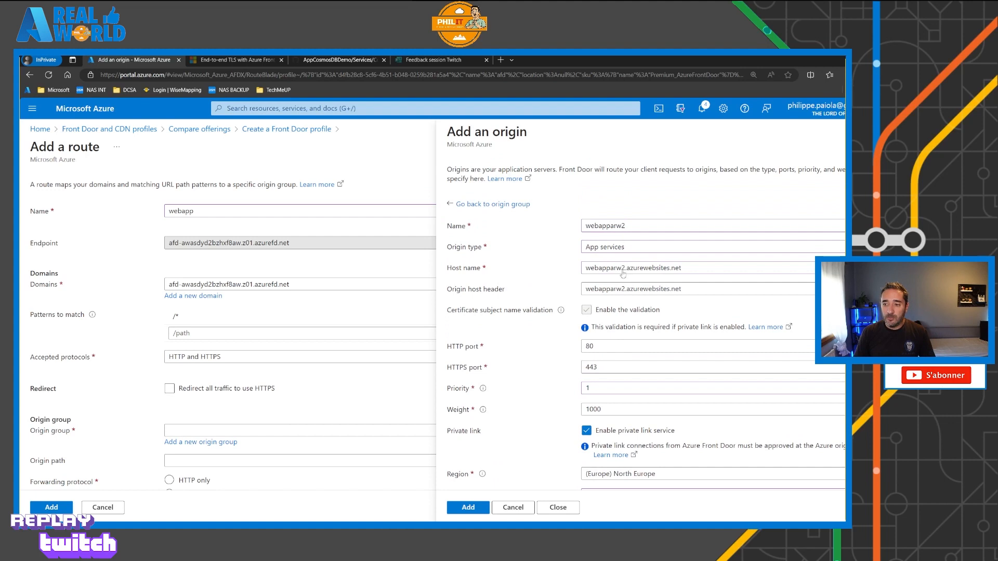
pyautogui.scroll(-3, 613, 277)
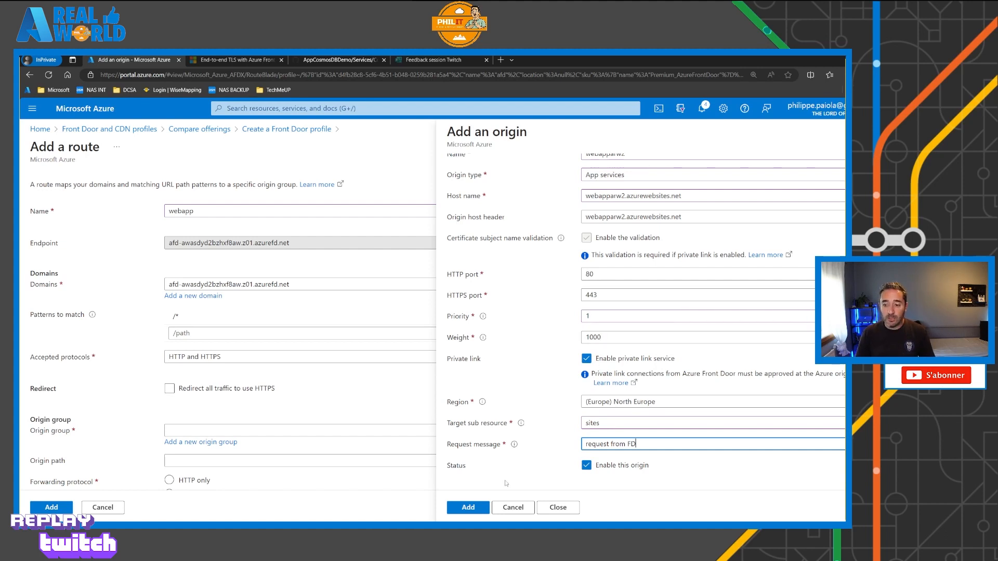
pyautogui.click(474, 510)
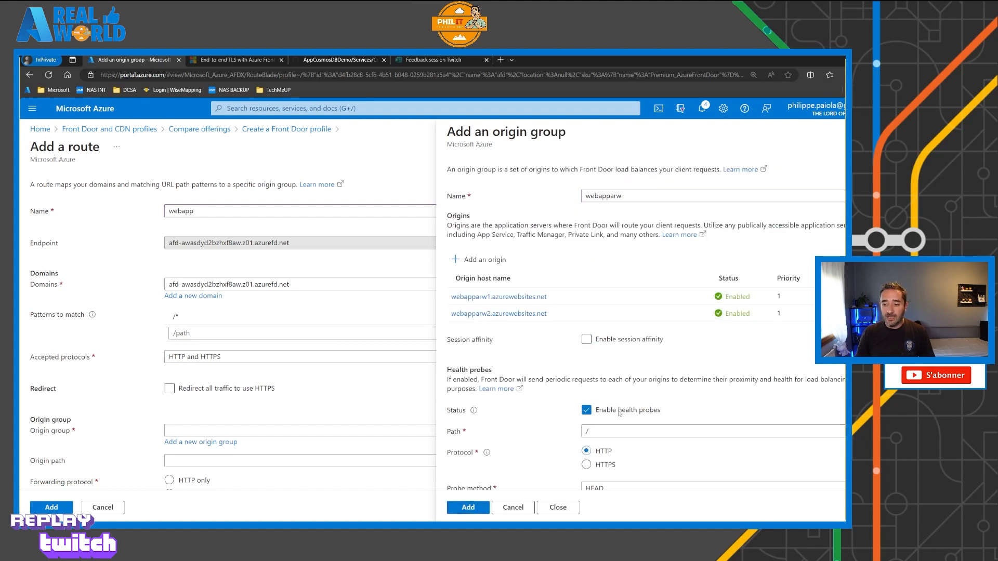
# Set the origin group's health probe interval to 10 seconds and add the group to the route.
pyautogui.scroll(-3, 619, 413)
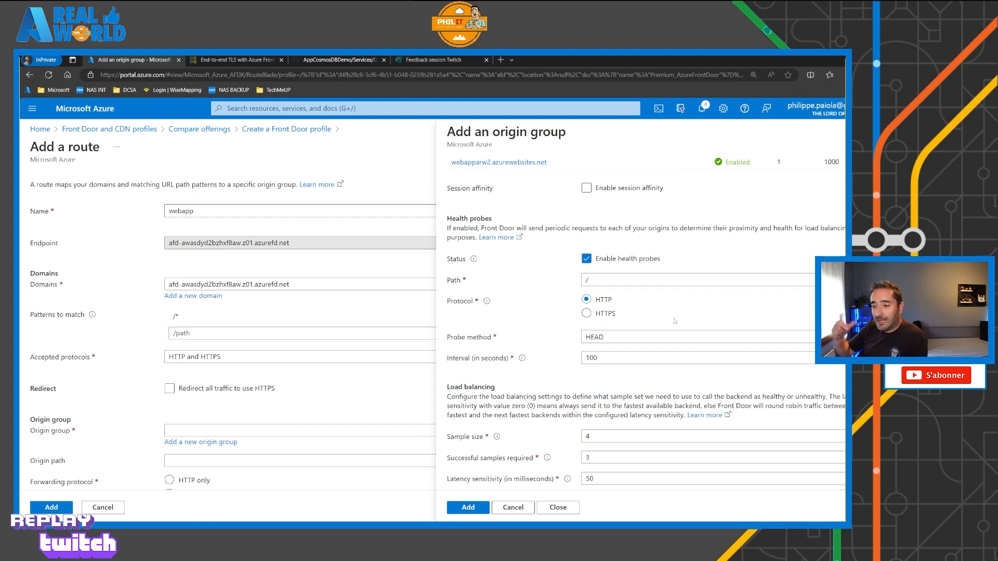
pyautogui.click(594, 357)
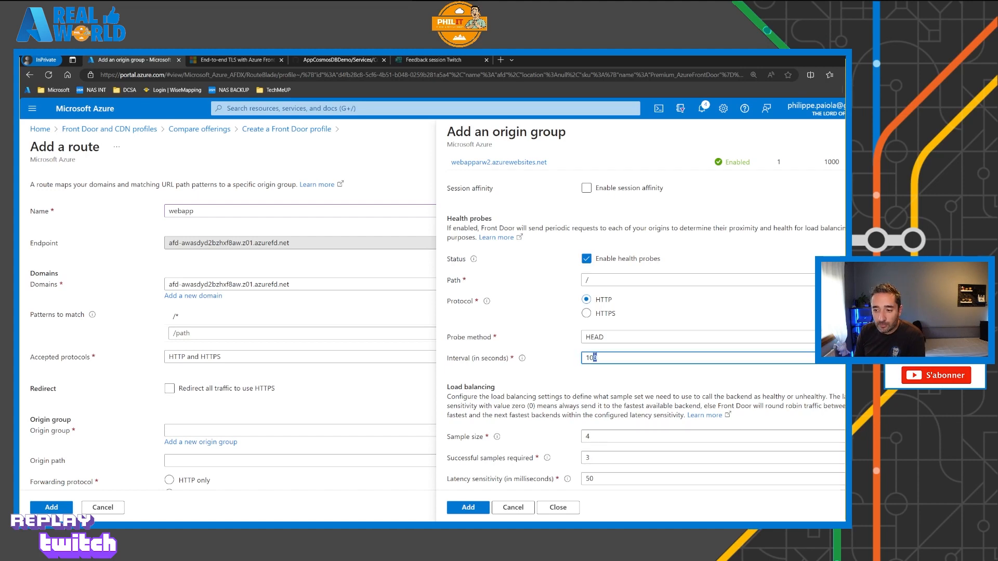
pyautogui.press('BackSpace')
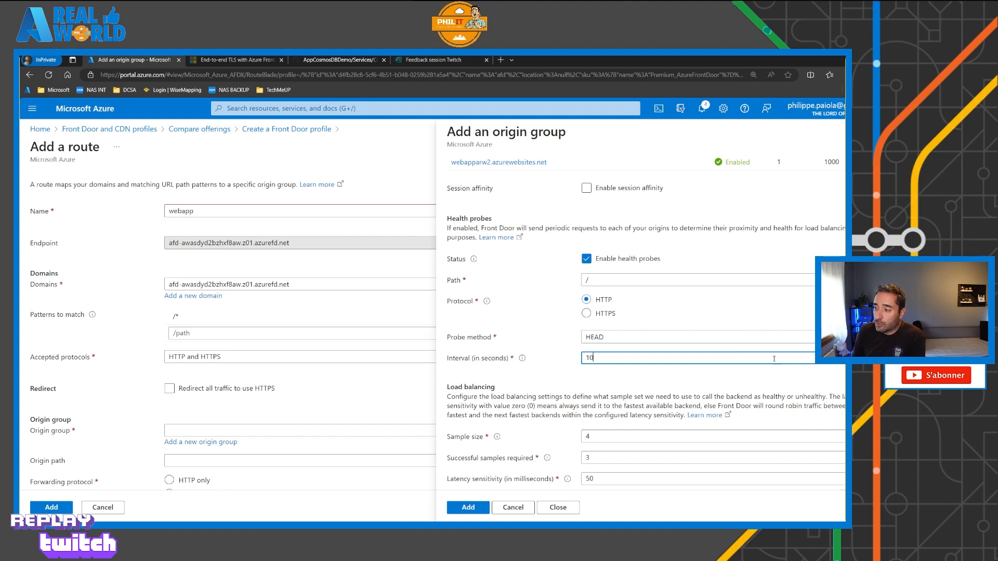
pyautogui.scroll(-1, 476, 468)
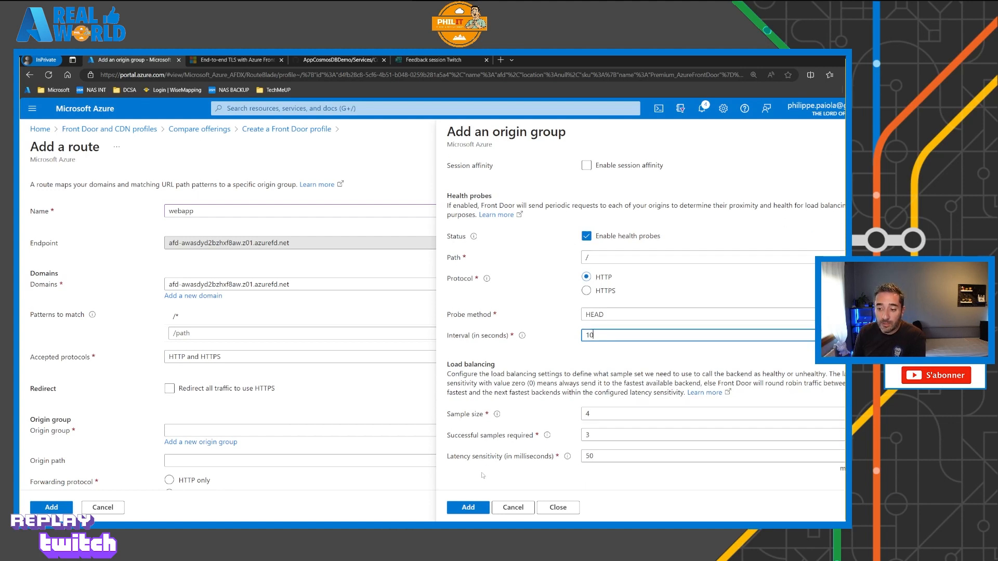
pyautogui.scroll(3, 485, 460)
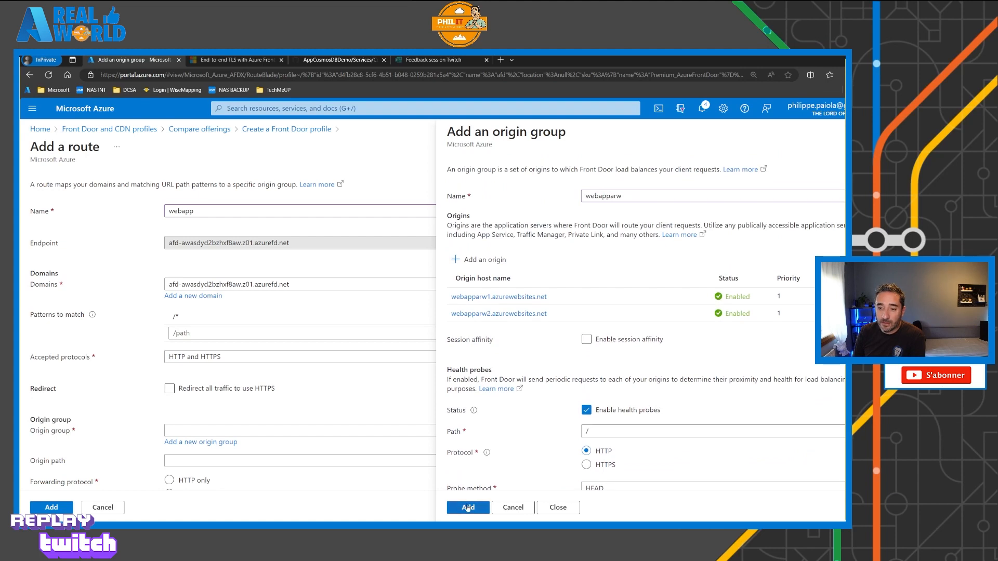
pyautogui.click(468, 507)
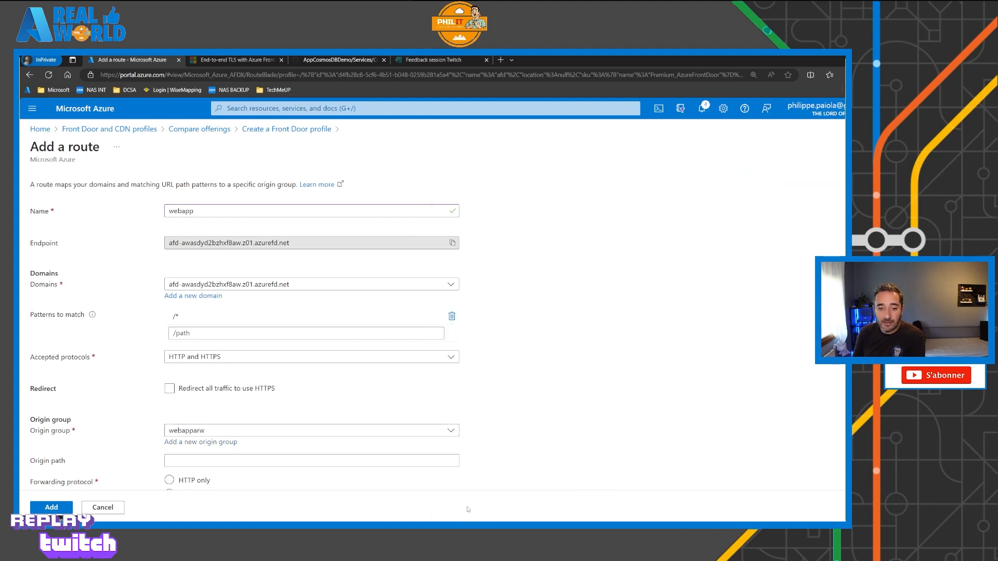
# Set the webapp route's forwarding protocol to HTTP only.
pyautogui.scroll(-2, 233, 409)
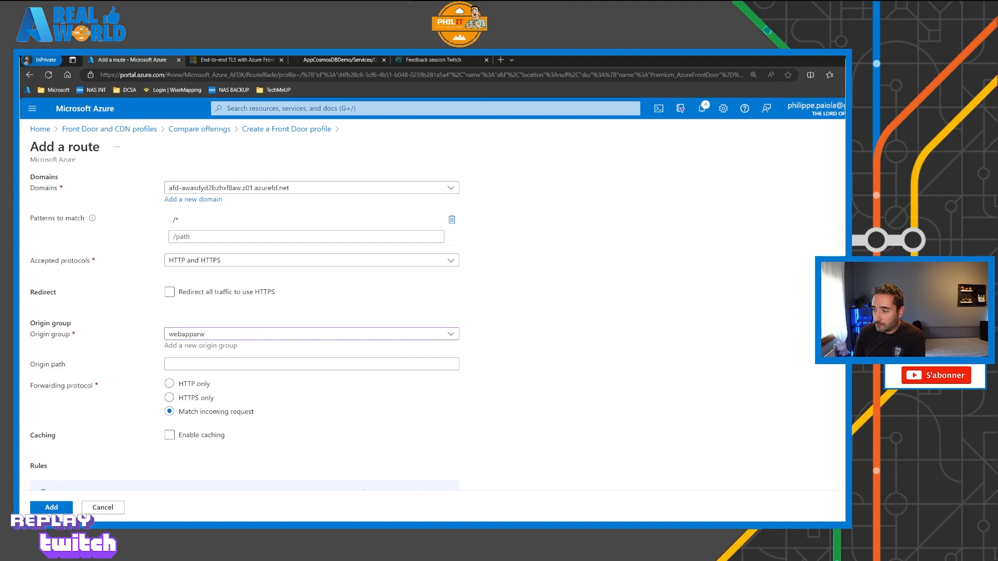
pyautogui.click(192, 384)
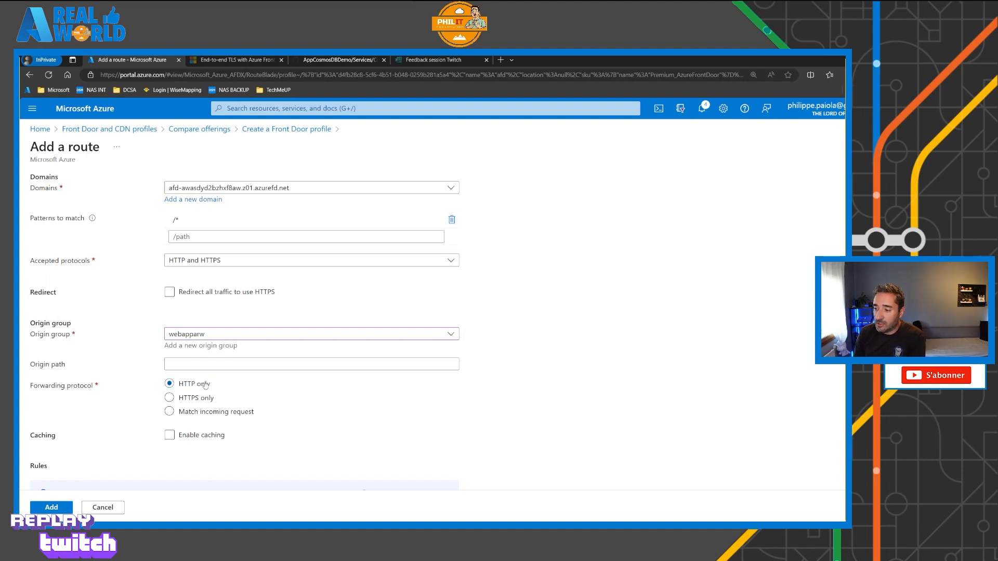
pyautogui.scroll(-1, 144, 396)
pyautogui.scroll(1, 115, 404)
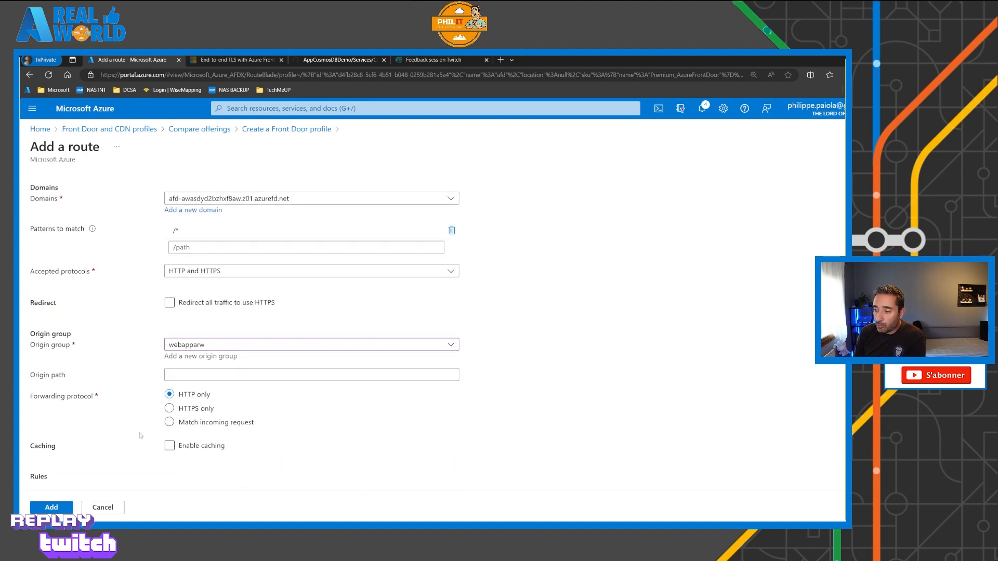
# Add the webapp route to the endpoint and create the afd Front Door Premium profile.
pyautogui.click(57, 508)
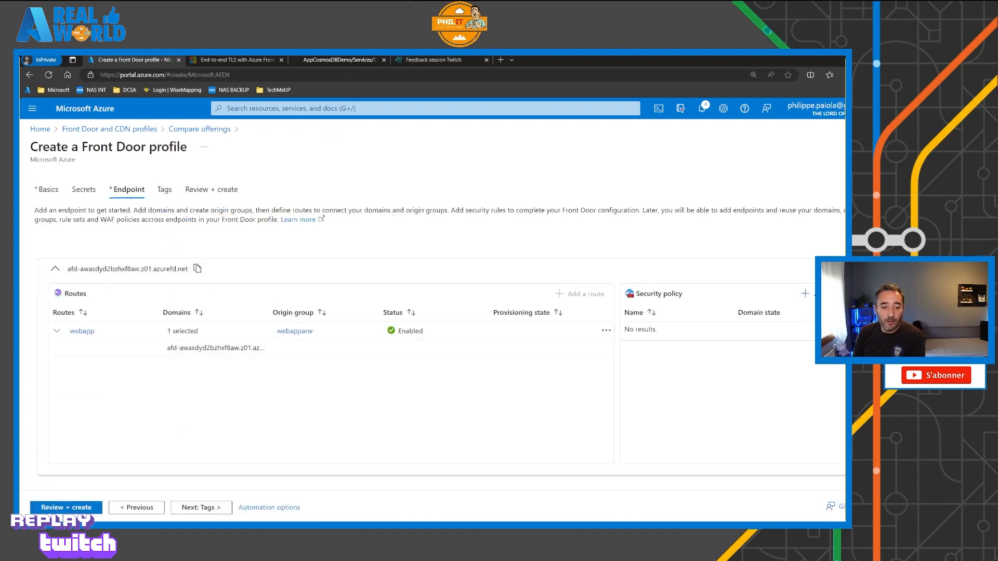
pyautogui.click(63, 507)
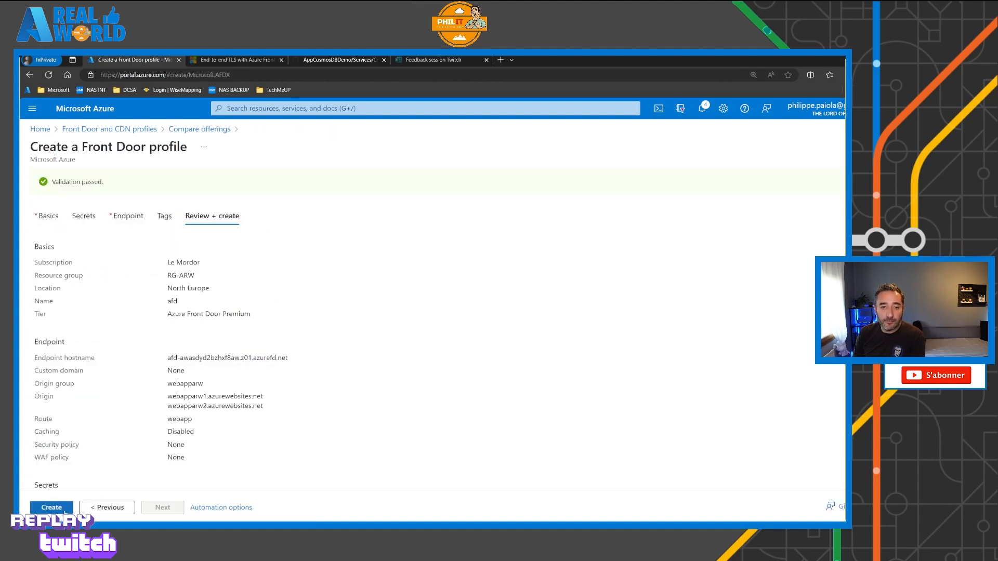
pyautogui.click(58, 507)
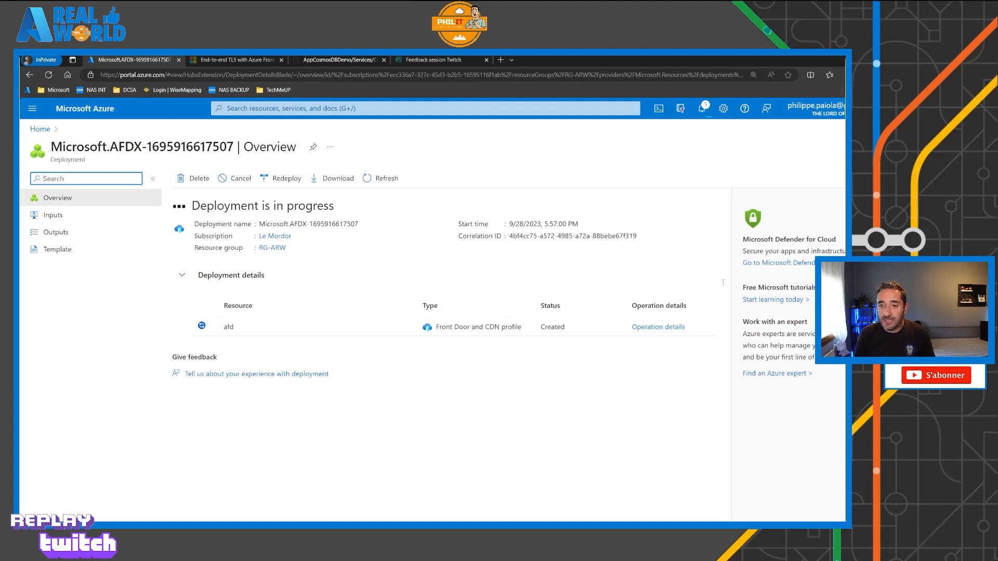
# Open resource group RG-ARW from the deployment and start creating a new resource in it.
pyautogui.click(504, 107)
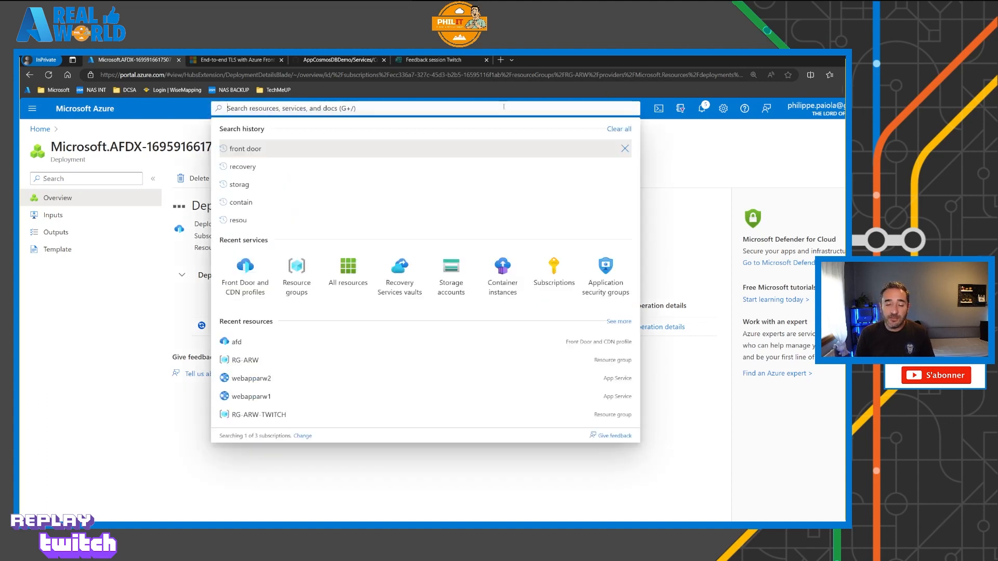
pyautogui.click(156, 290)
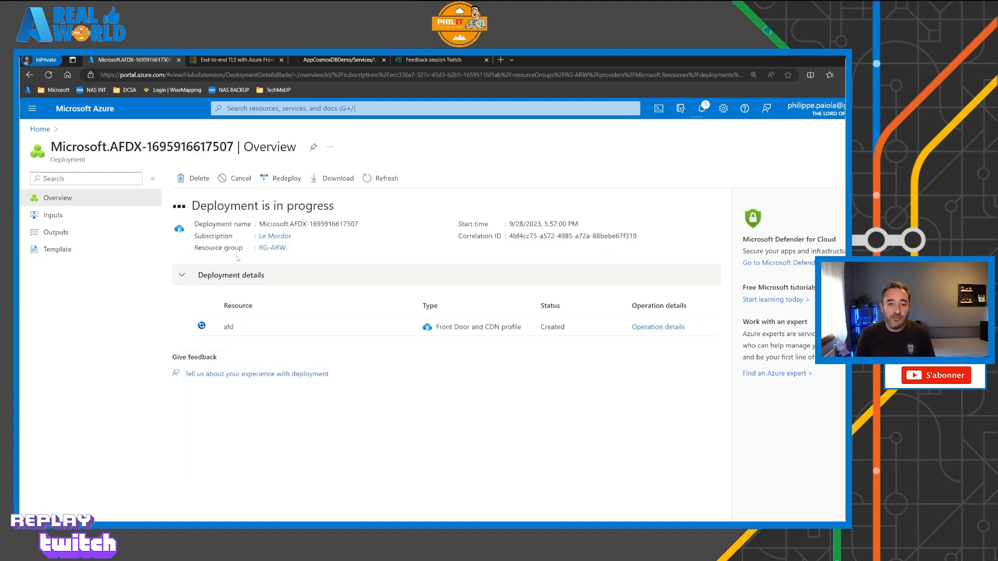
pyautogui.click(266, 247)
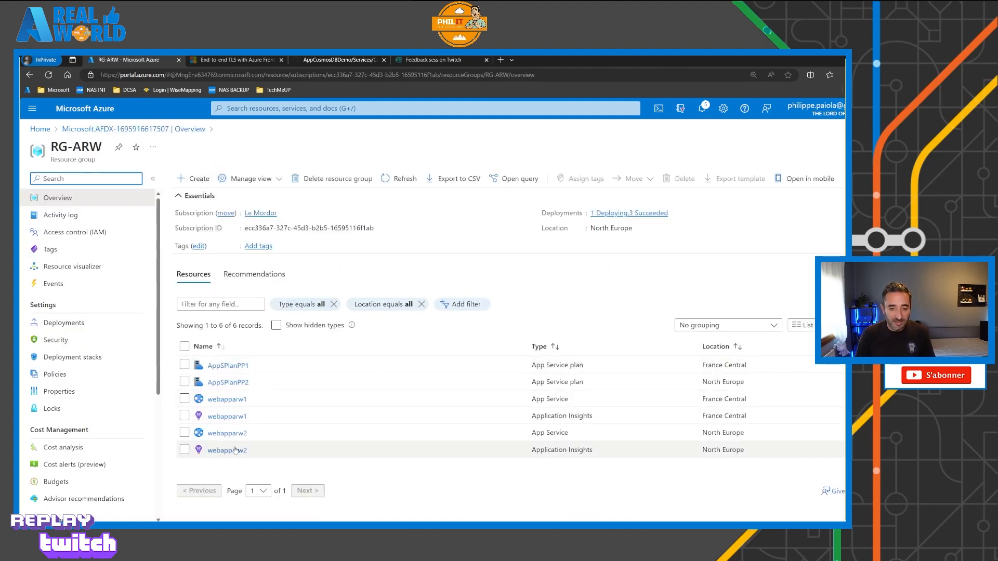
pyautogui.click(195, 179)
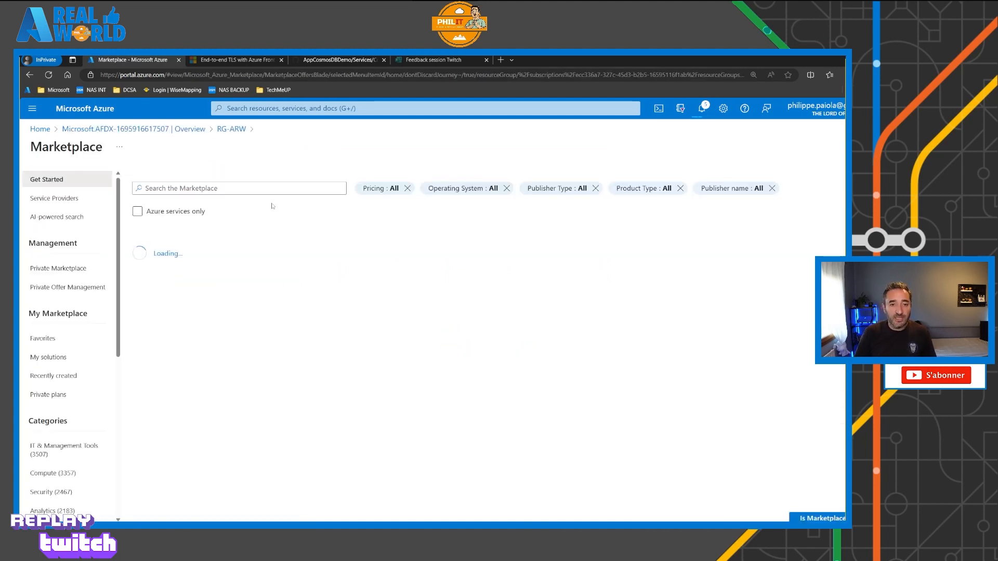
# Search the Marketplace for cosmos db and start creating an Azure Cosmos DB for NoSQL account.
pyautogui.write('cosmos db')
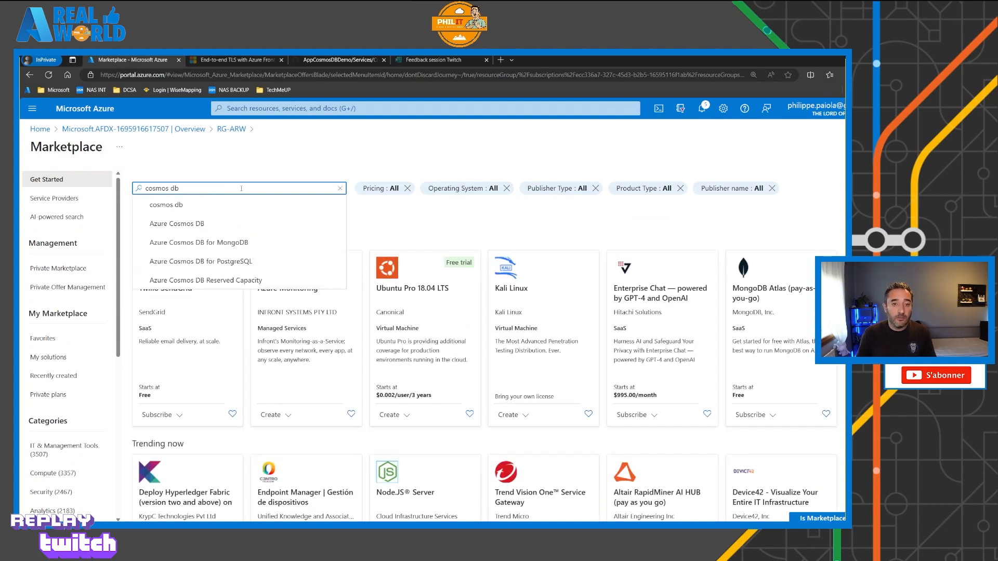
pyautogui.press('Return')
pyautogui.click(195, 290)
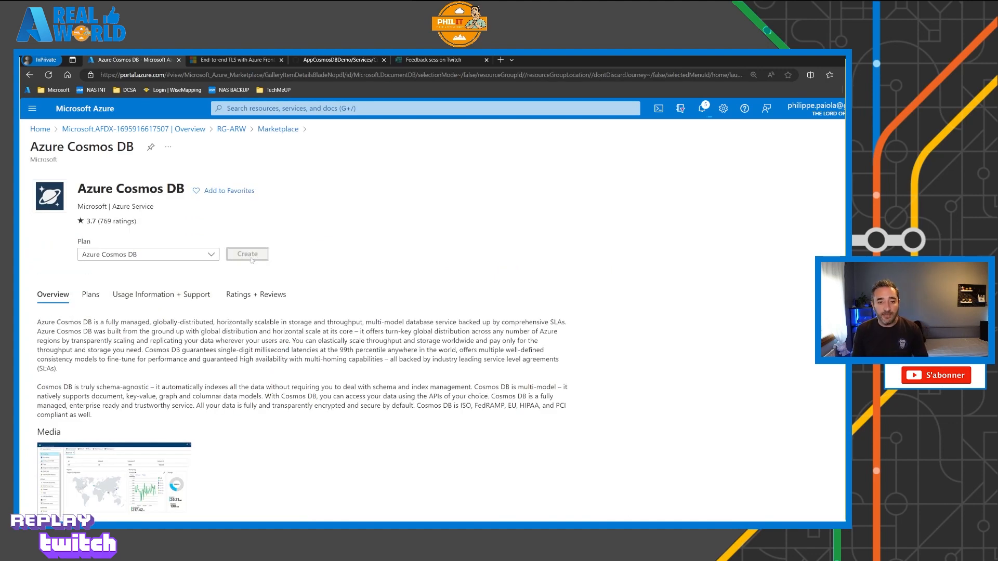
pyautogui.click(250, 258)
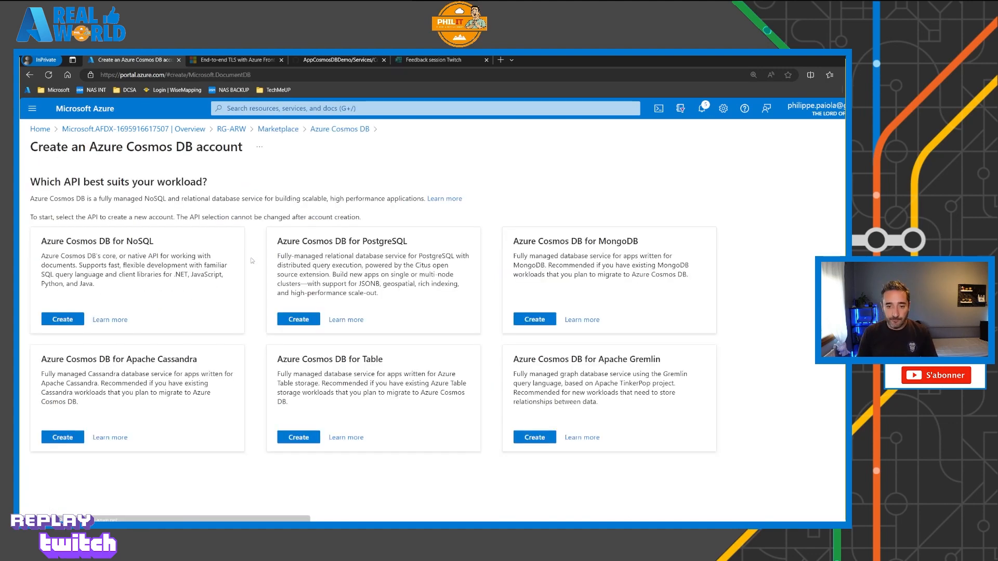
pyautogui.click(67, 321)
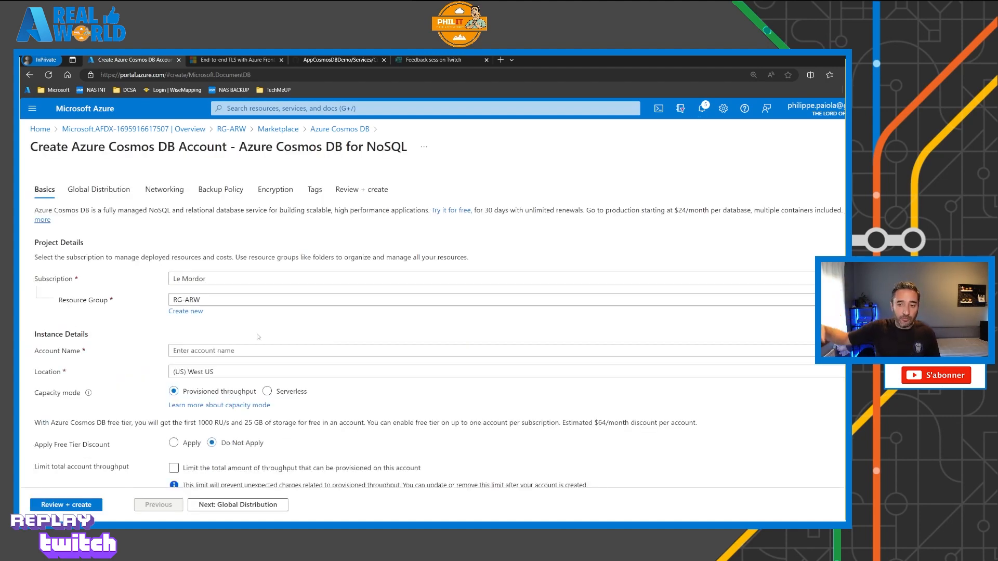
# Name the Cosmos DB account cosmosarw and set its location to (Europe) France Central.
pyautogui.click(307, 350)
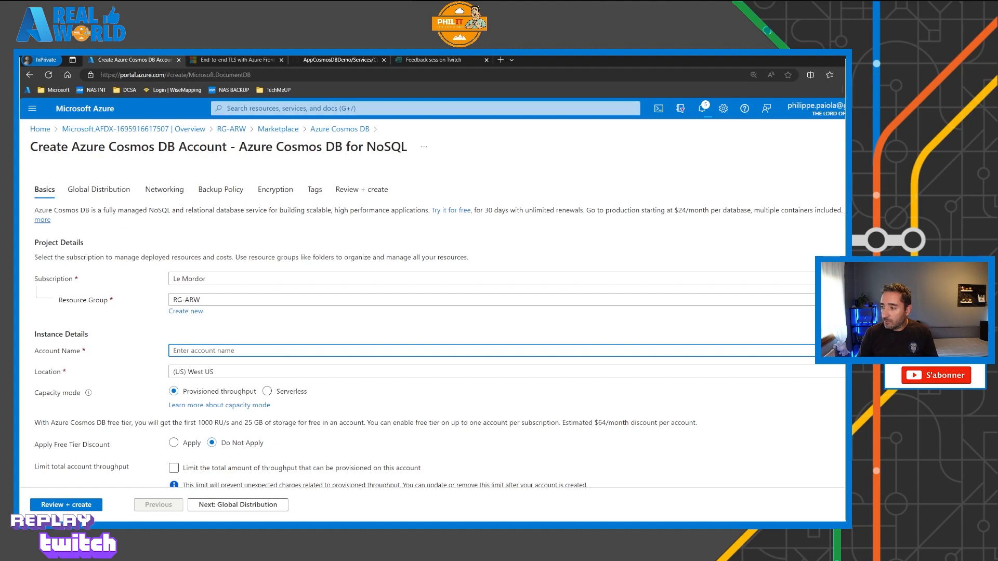
pyautogui.click(256, 352)
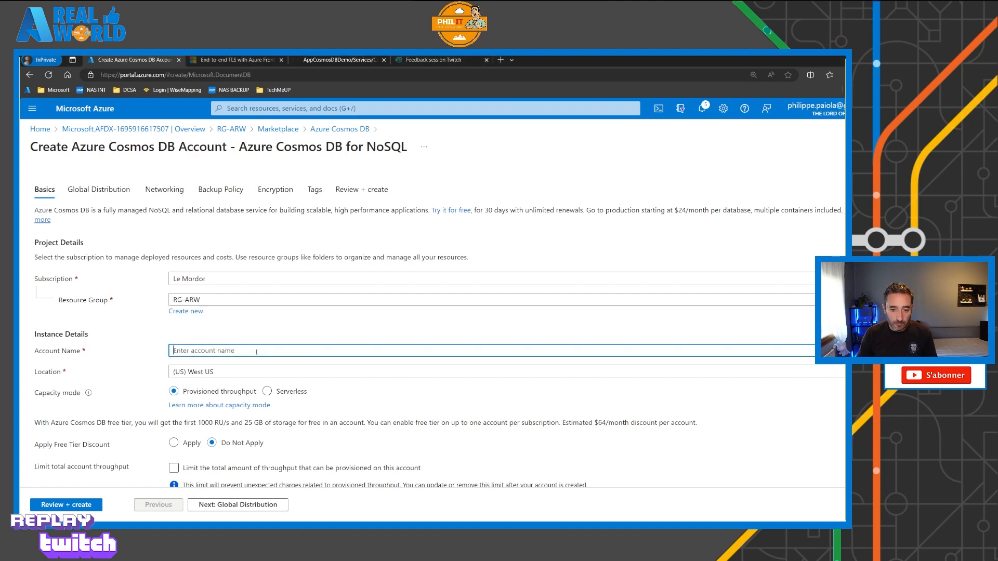
pyautogui.write('cosmosarw')
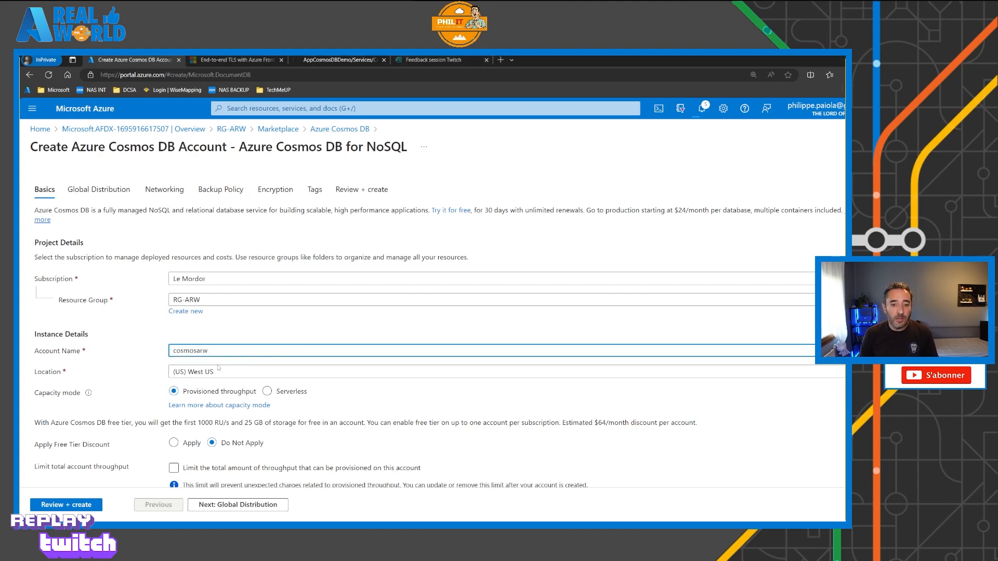
pyautogui.click(261, 374)
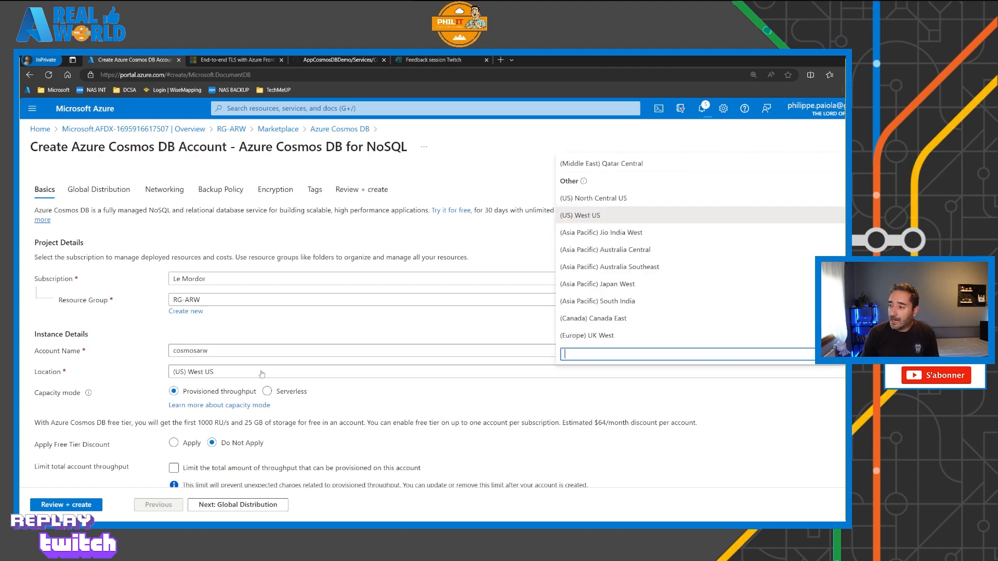
pyautogui.write('fr')
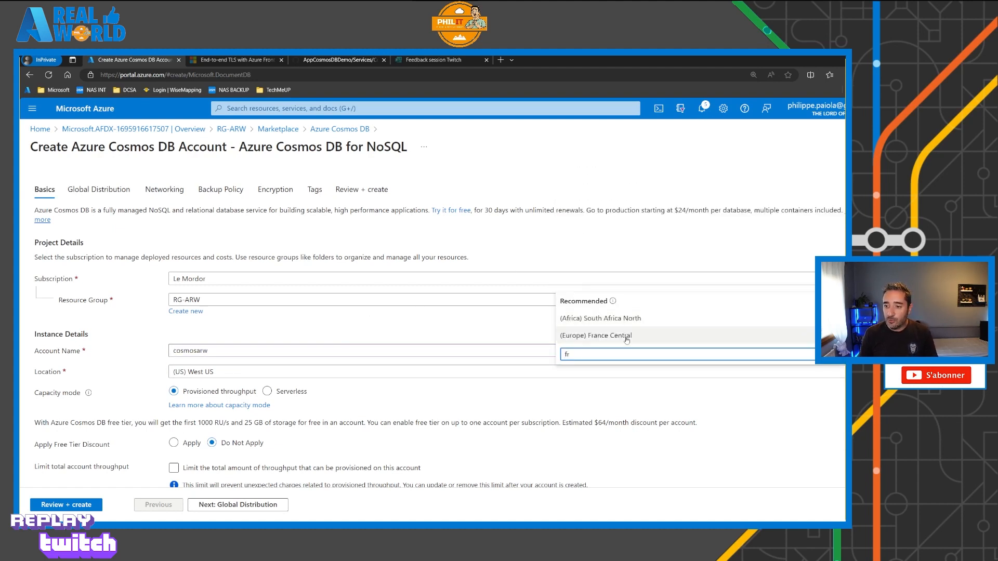
pyautogui.click(637, 336)
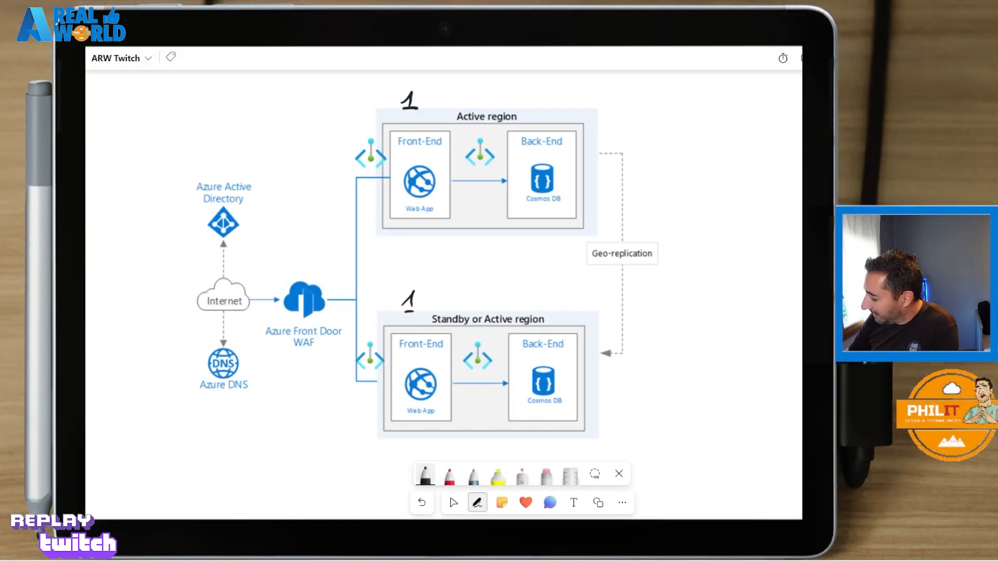
# Switch to the ARW Twitch whiteboard, circle the active region's Cosmos DB back end and write "FC" above that region.
pyautogui.moveTo(561, 128)
pyautogui.mouseDown()
pyautogui.moveTo(541, 122)
pyautogui.moveTo(511, 207)
pyautogui.moveTo(577, 151)
pyautogui.moveTo(562, 127)
pyautogui.mouseUp()
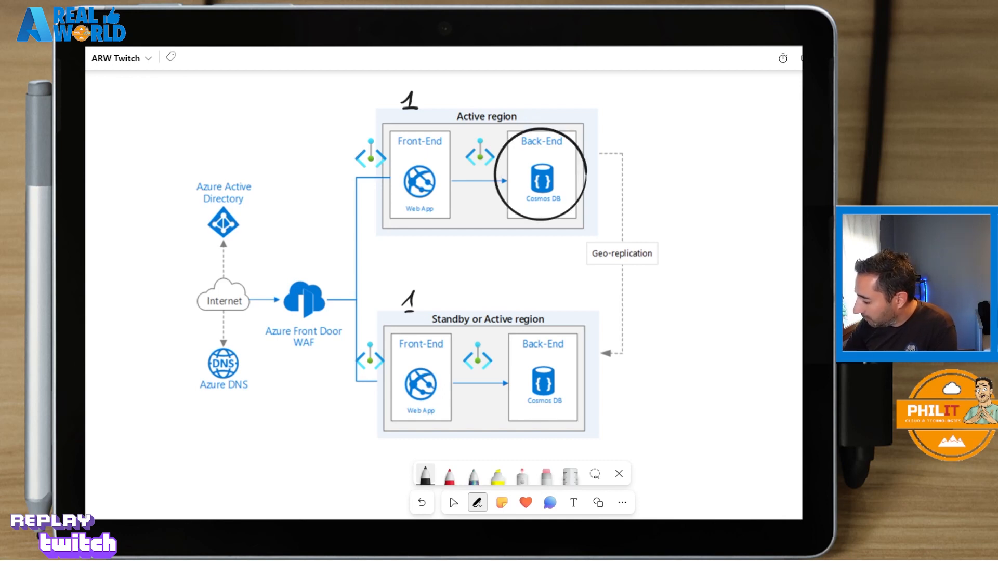
pyautogui.moveTo(484, 86)
pyautogui.mouseDown()
pyautogui.moveTo(485, 107)
pyautogui.moveTo(500, 82)
pyautogui.mouseUp()
pyautogui.moveTo(484, 93); pyautogui.dragTo(516, 102)
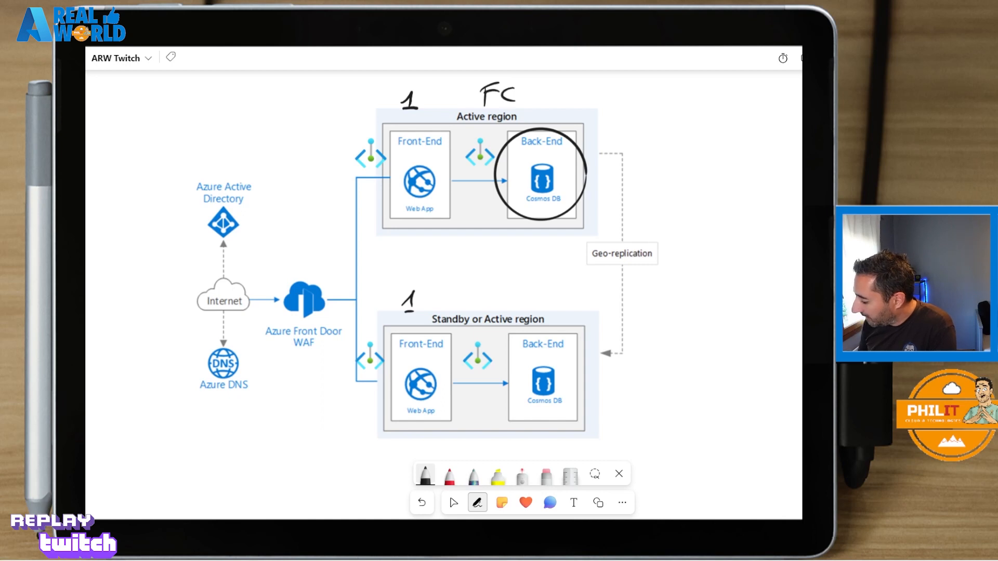
# Draw the geo-replication arrow down to the standby region, label that region "NE" and circle its Cosmos DB.
pyautogui.moveTo(580, 196)
pyautogui.mouseDown()
pyautogui.moveTo(615, 223)
pyautogui.moveTo(593, 340)
pyautogui.mouseUp()
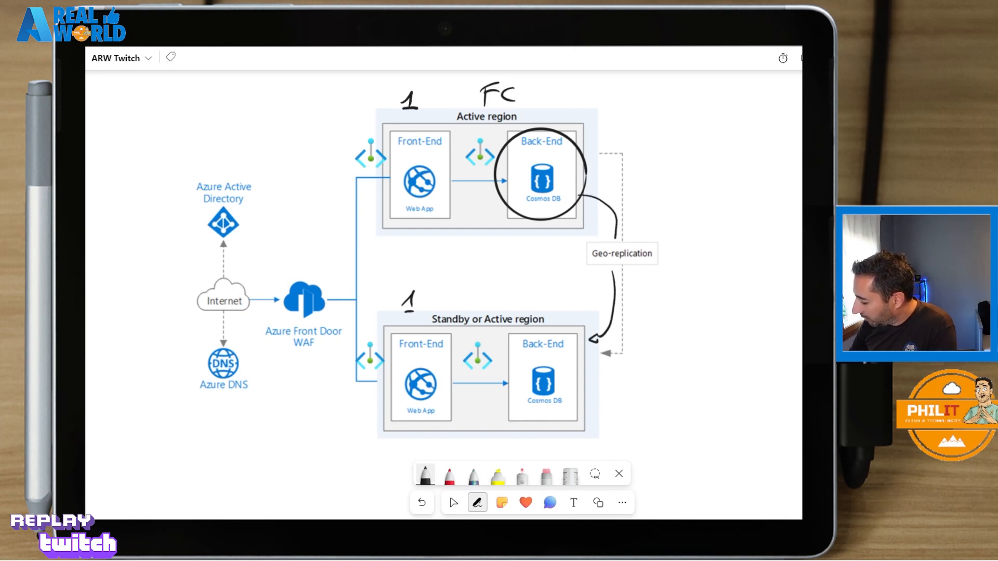
pyautogui.moveTo(491, 307)
pyautogui.mouseDown()
pyautogui.moveTo(506, 289)
pyautogui.moveTo(514, 308)
pyautogui.moveTo(531, 287)
pyautogui.mouseUp()
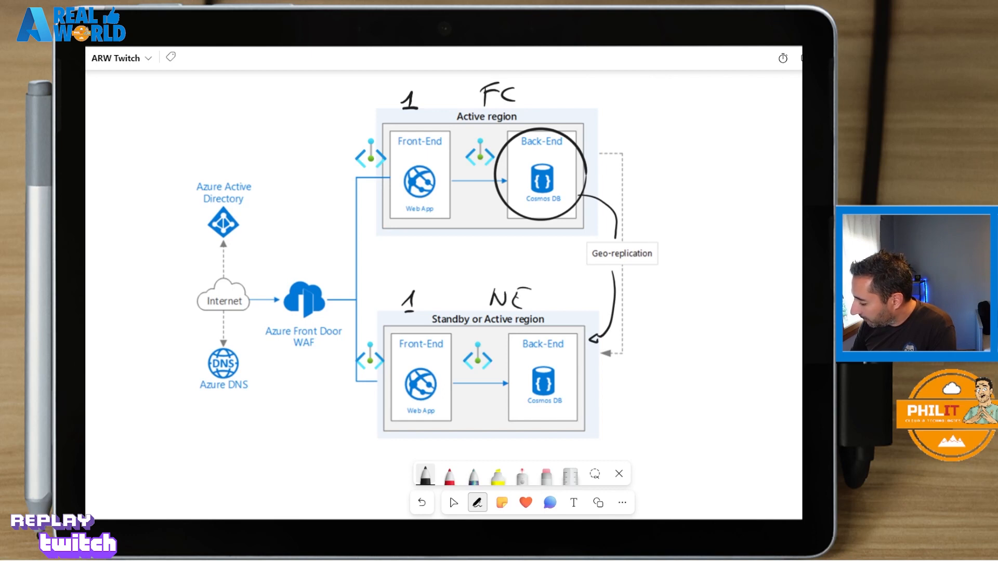
pyautogui.moveTo(554, 356)
pyautogui.mouseDown()
pyautogui.moveTo(528, 413)
pyautogui.moveTo(554, 357)
pyautogui.mouseUp()
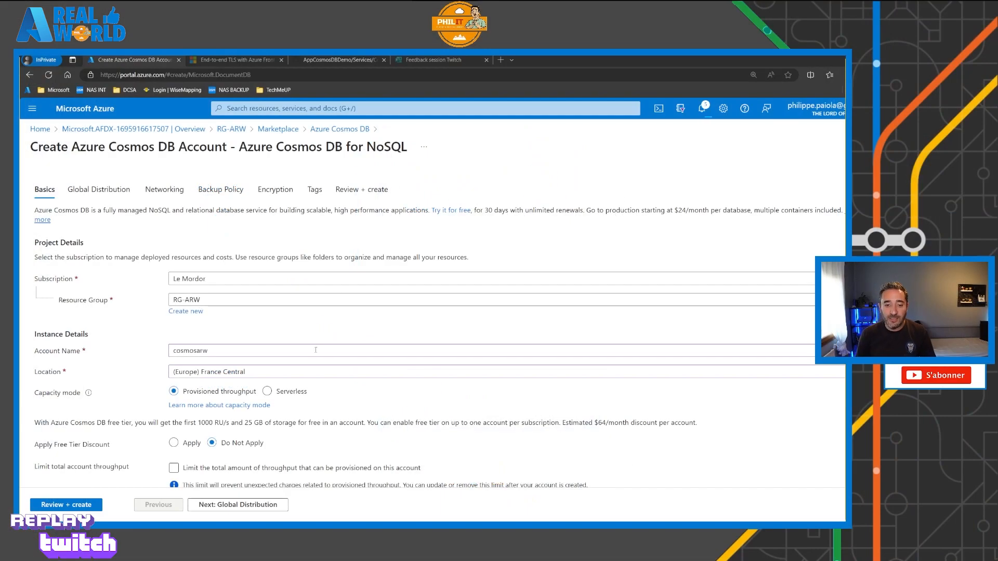
# Back in the Azure portal, enable geo-redundancy and multi-region writes for cosmosarw, leave availability zones disabled, and create the account.
pyautogui.scroll(-1, 324, 341)
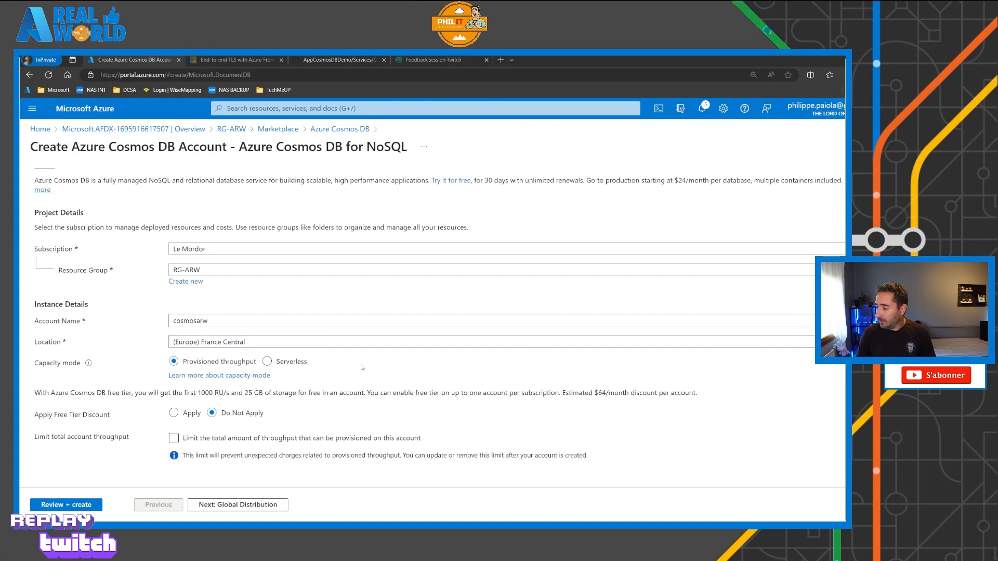
pyautogui.click(222, 506)
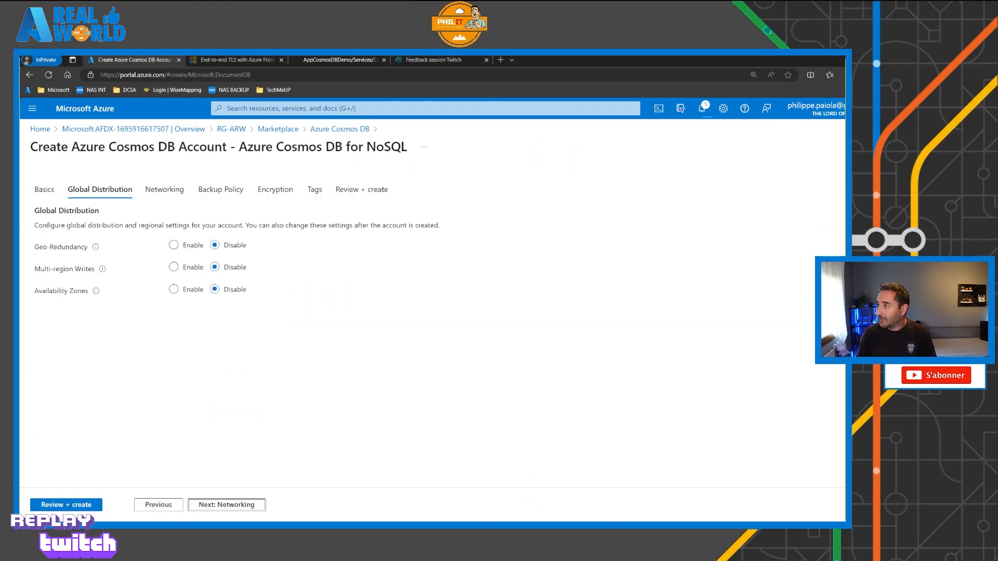
pyautogui.click(175, 245)
pyautogui.click(173, 267)
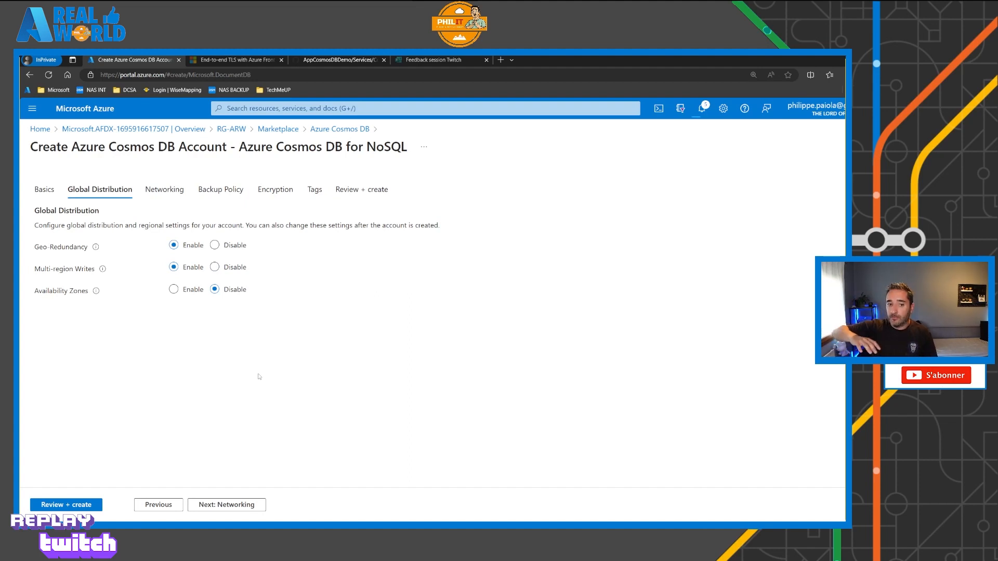
pyautogui.click(94, 498)
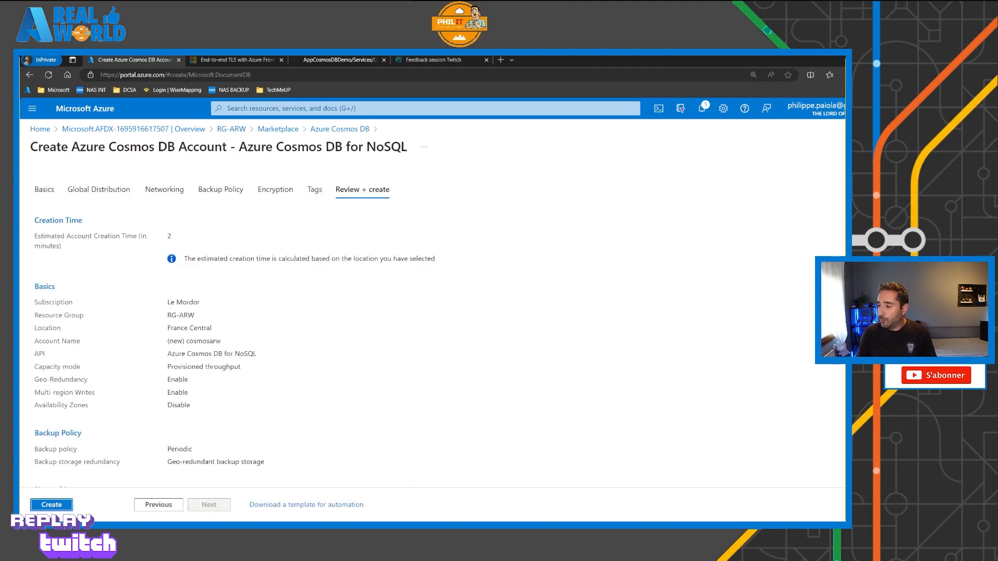
pyautogui.click(65, 504)
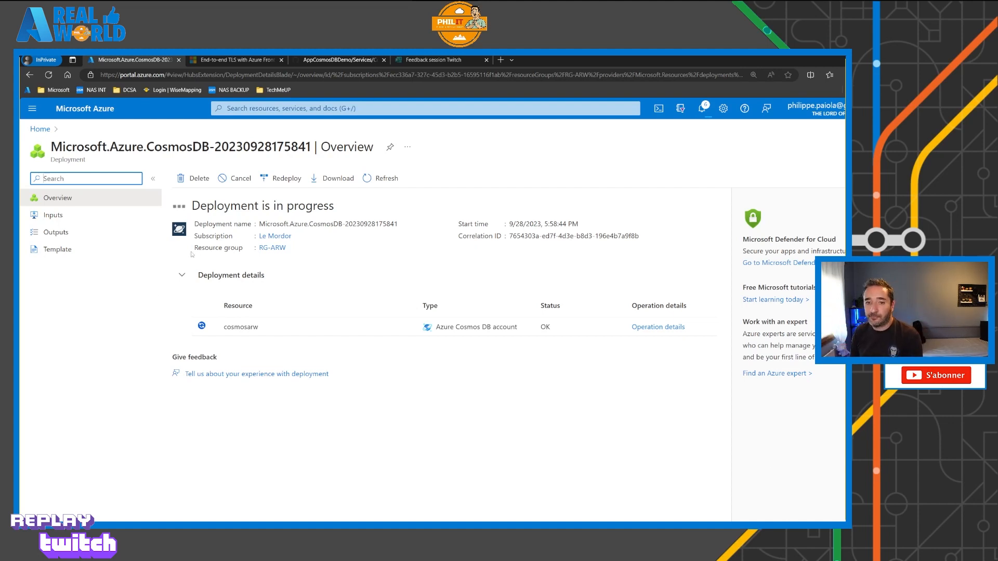
# Open the afd Front Door profile from resource group RG-ARW and copy its endpoint hostname.
pyautogui.click(272, 248)
pyautogui.click(208, 370)
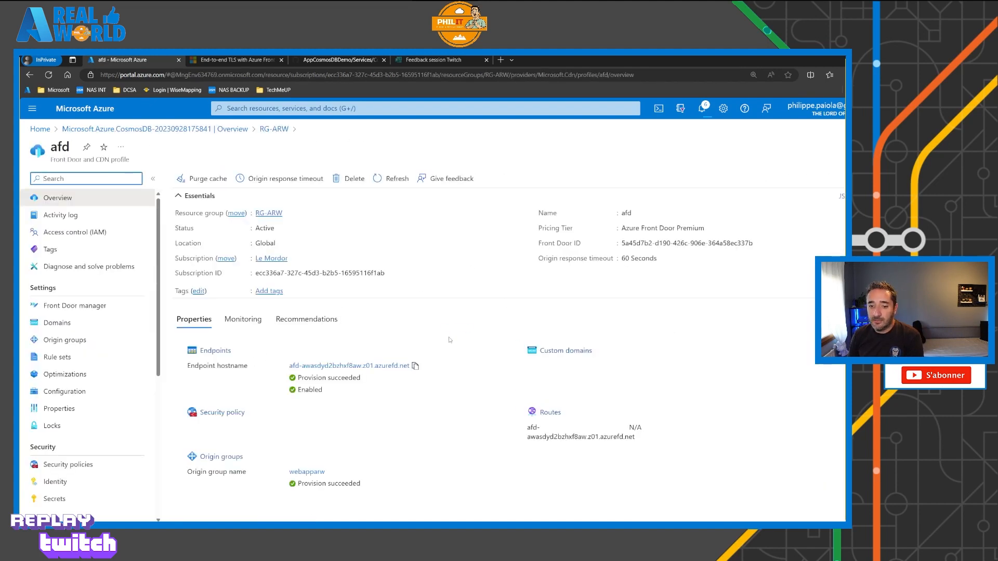
pyautogui.click(416, 367)
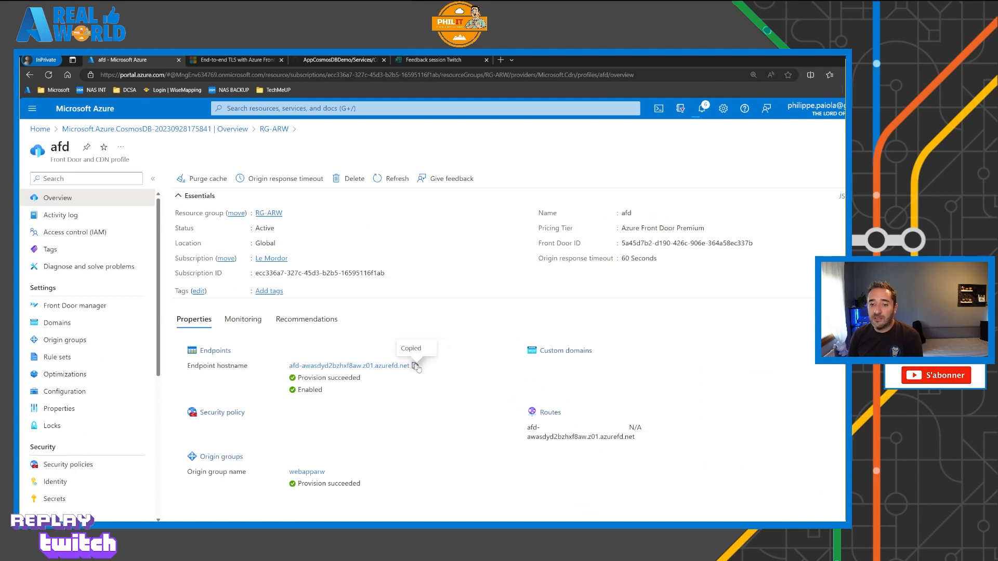
pyautogui.click(501, 61)
pyautogui.write('http')
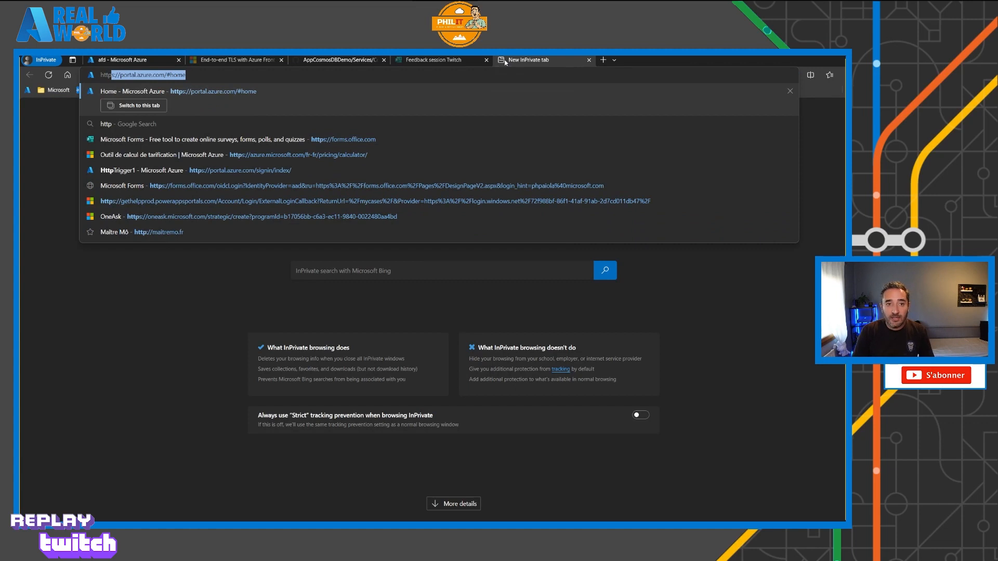
pyautogui.write('s://')
pyautogui.hotkey('ctrl', 'v')
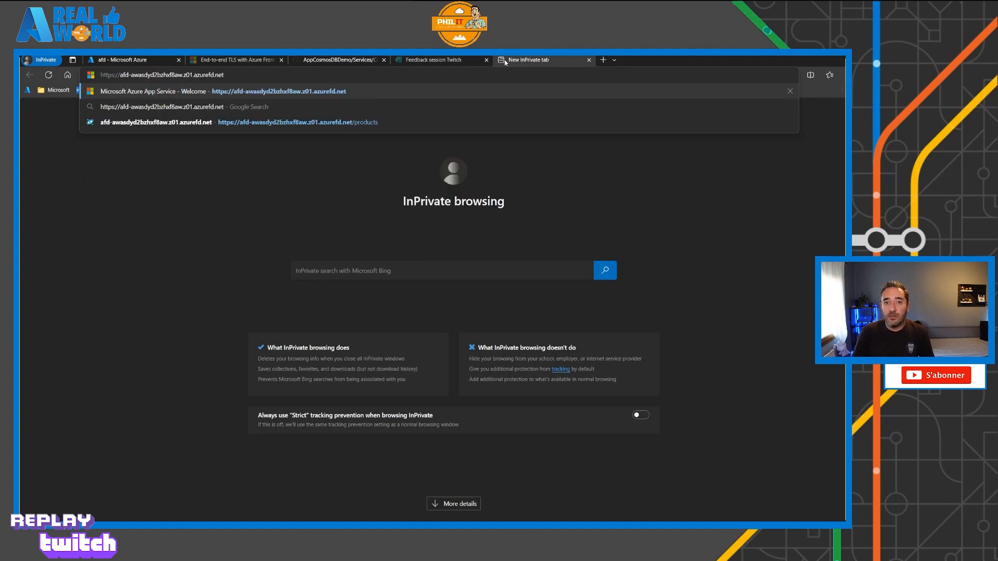
pyautogui.press('Return')
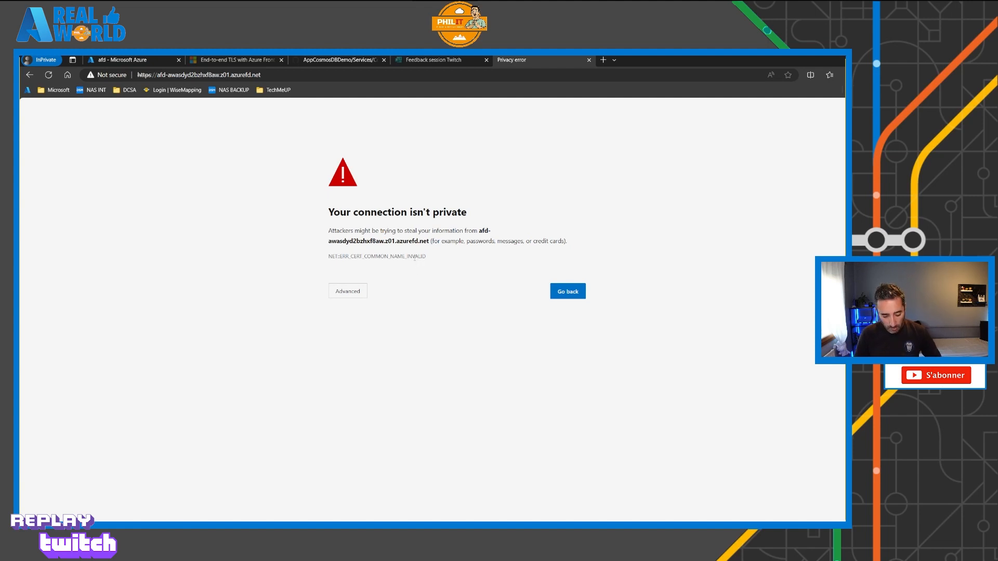
pyautogui.moveTo(325, 196)
pyautogui.mouseDown()
pyautogui.moveTo(513, 281)
pyautogui.moveTo(627, 313)
pyautogui.mouseUp()
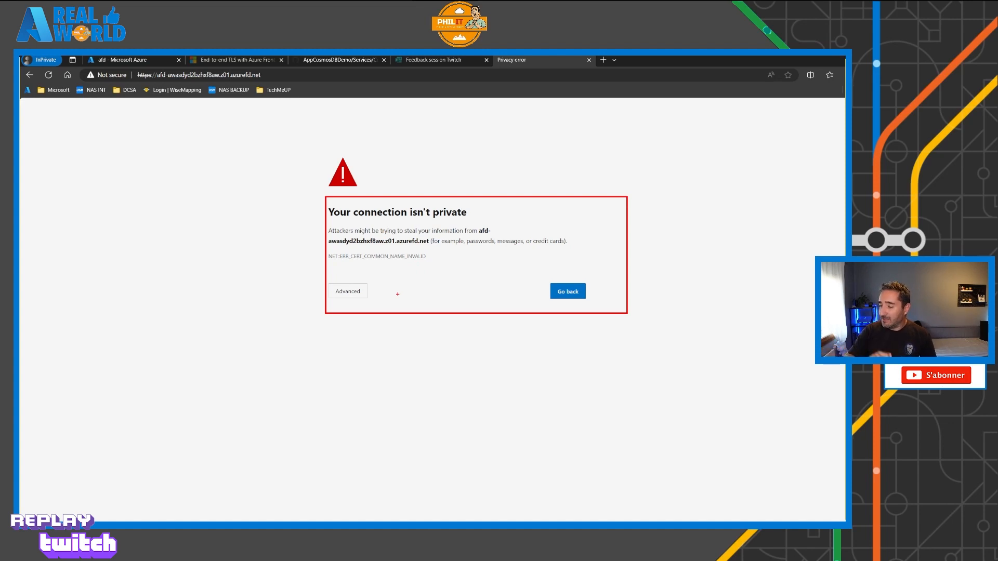
pyautogui.press('Escape')
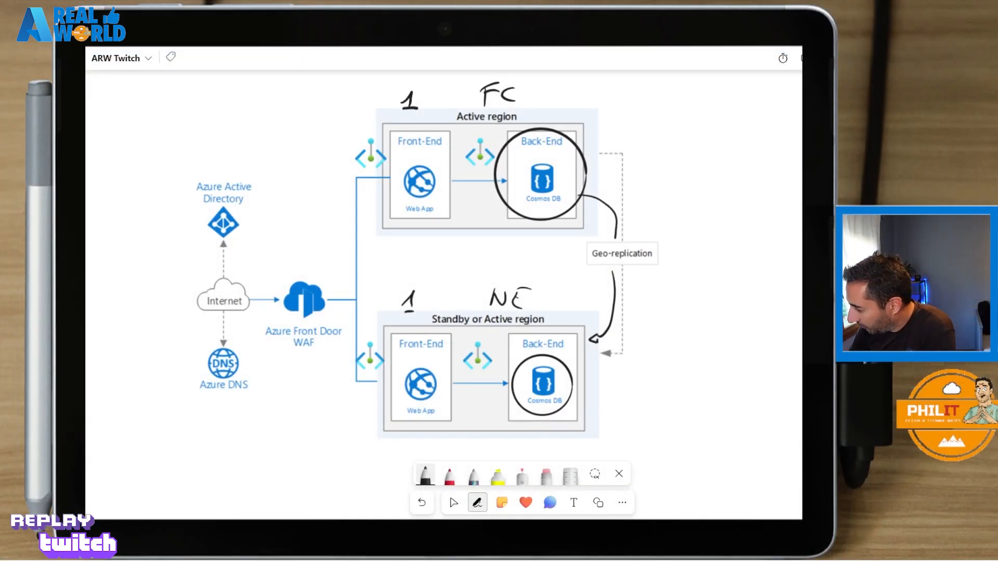
# On the ARW Twitch whiteboard, write "Https" with an arrow from Internet to Azure Front Door and mark Front Door "C1".
pyautogui.moveTo(252, 225); pyautogui.dragTo(253, 245)
pyautogui.moveTo(265, 228); pyautogui.dragTo(264, 247)
pyautogui.moveTo(263, 235); pyautogui.dragTo(274, 243)
pyautogui.moveTo(272, 233); pyautogui.dragTo(280, 229)
pyautogui.moveTo(280, 241); pyautogui.dragTo(279, 246)
pyautogui.moveTo(297, 234)
pyautogui.mouseDown()
pyautogui.moveTo(272, 284)
pyautogui.moveTo(314, 283)
pyautogui.mouseUp()
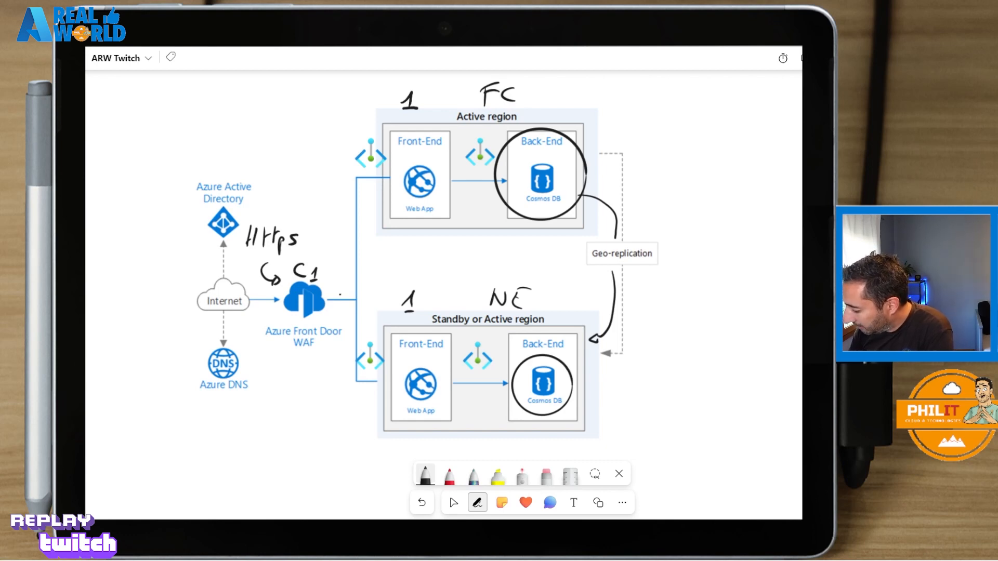
# Draw an arrow from Azure Front Door to the active region's web app, label it "Https", and mark the web app "C2".
pyautogui.moveTo(338, 295)
pyautogui.mouseDown()
pyautogui.moveTo(333, 234)
pyautogui.moveTo(387, 185)
pyautogui.moveTo(379, 194)
pyautogui.mouseUp()
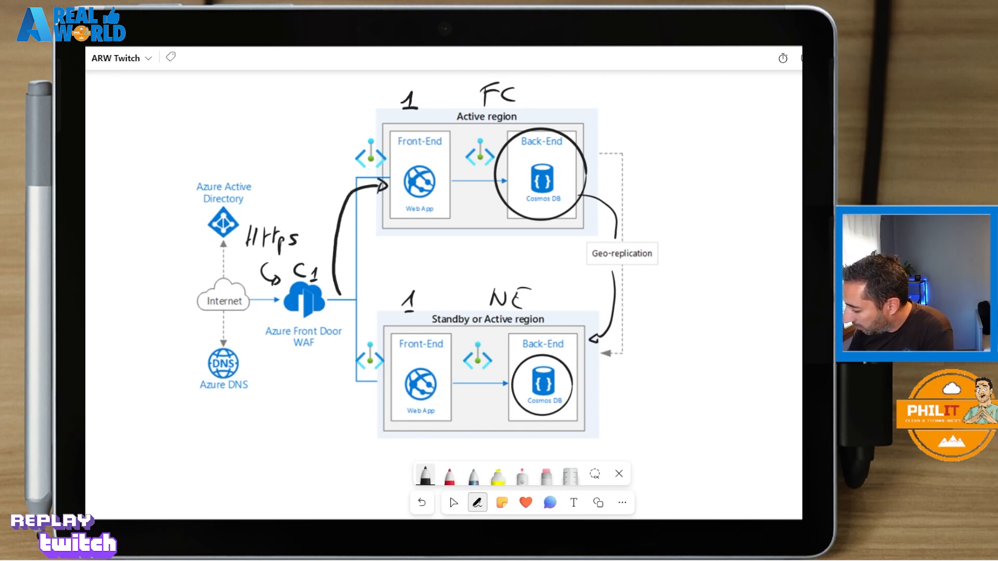
pyautogui.moveTo(318, 176)
pyautogui.mouseDown()
pyautogui.moveTo(316, 190)
pyautogui.moveTo(348, 182)
pyautogui.mouseUp()
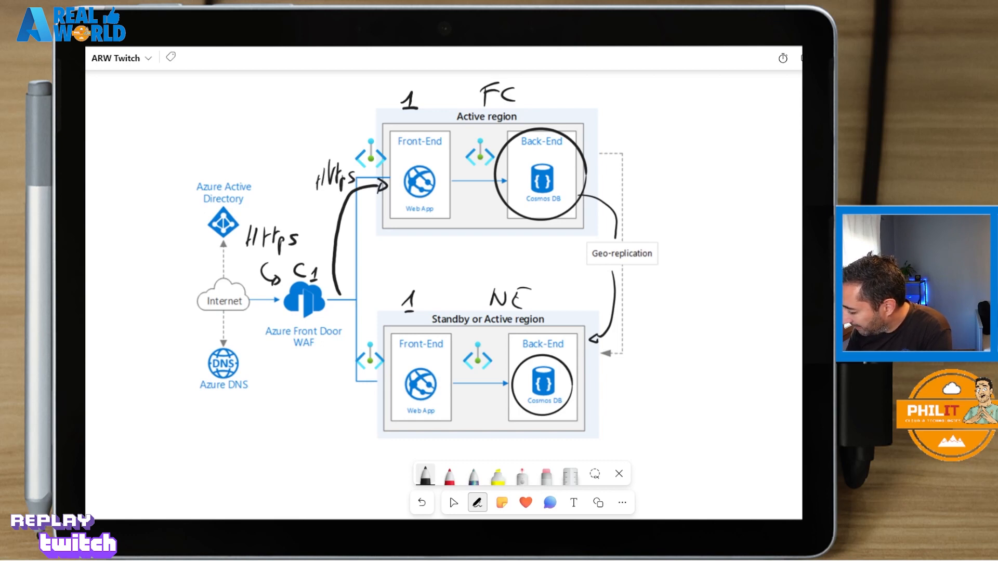
pyautogui.moveTo(440, 189); pyautogui.dragTo(450, 203)
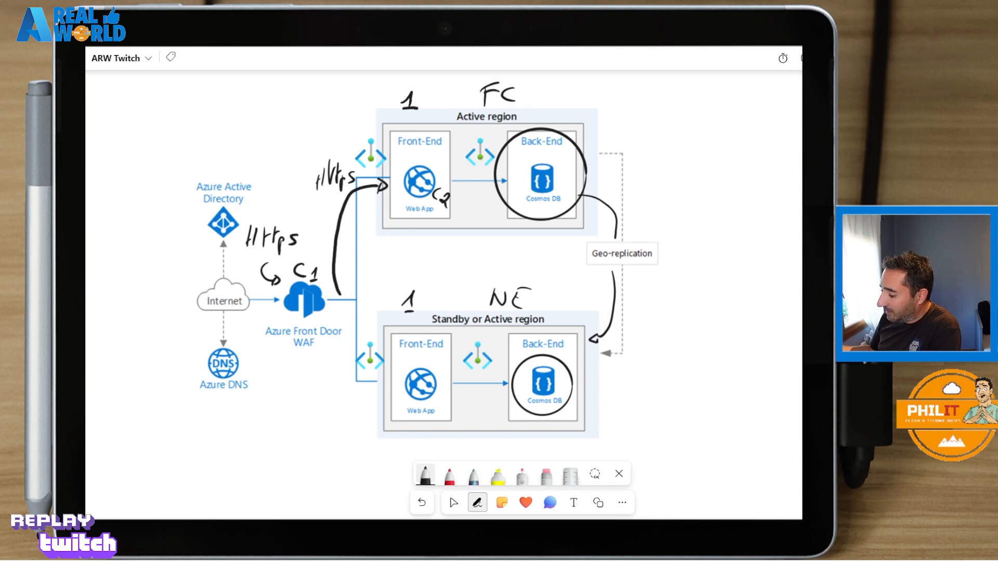
# Erase the handwritten Https labels, the Front Door arrows and the C1 and C2 marks, and reselect the black pen.
pyautogui.click(546, 475)
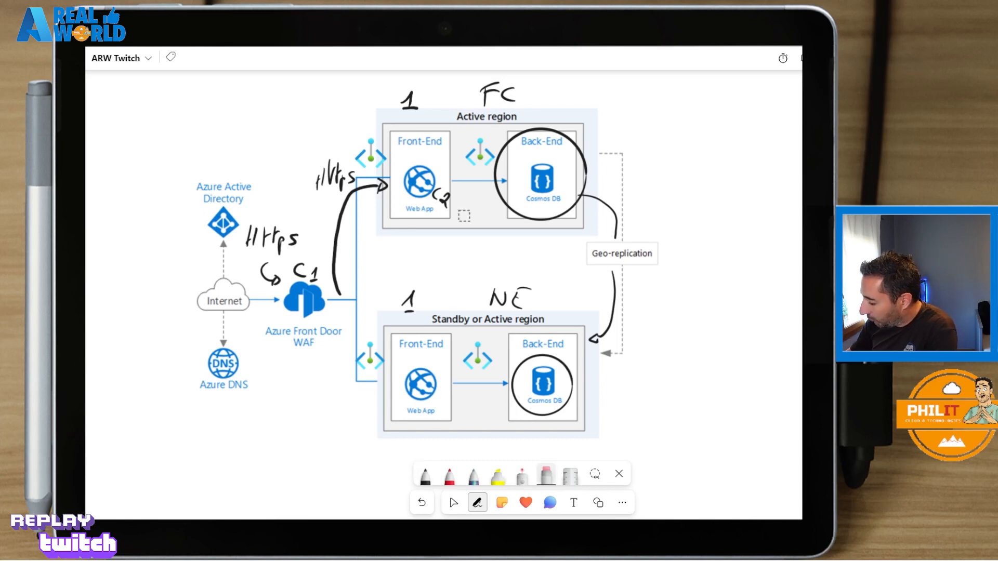
pyautogui.moveTo(463, 216)
pyautogui.mouseDown()
pyautogui.moveTo(372, 168)
pyautogui.moveTo(338, 281)
pyautogui.moveTo(265, 249)
pyautogui.moveTo(298, 289)
pyautogui.mouseUp()
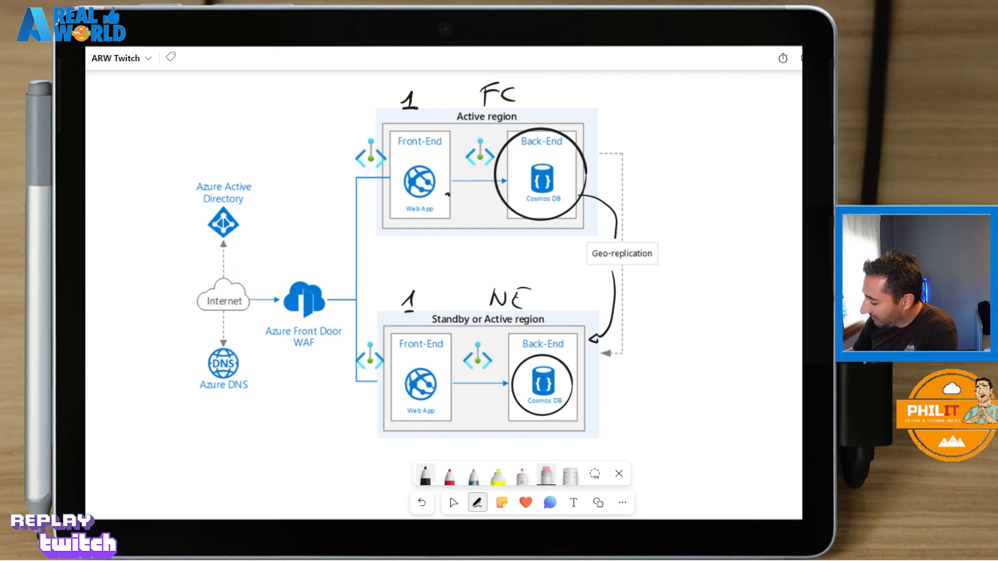
pyautogui.click(425, 474)
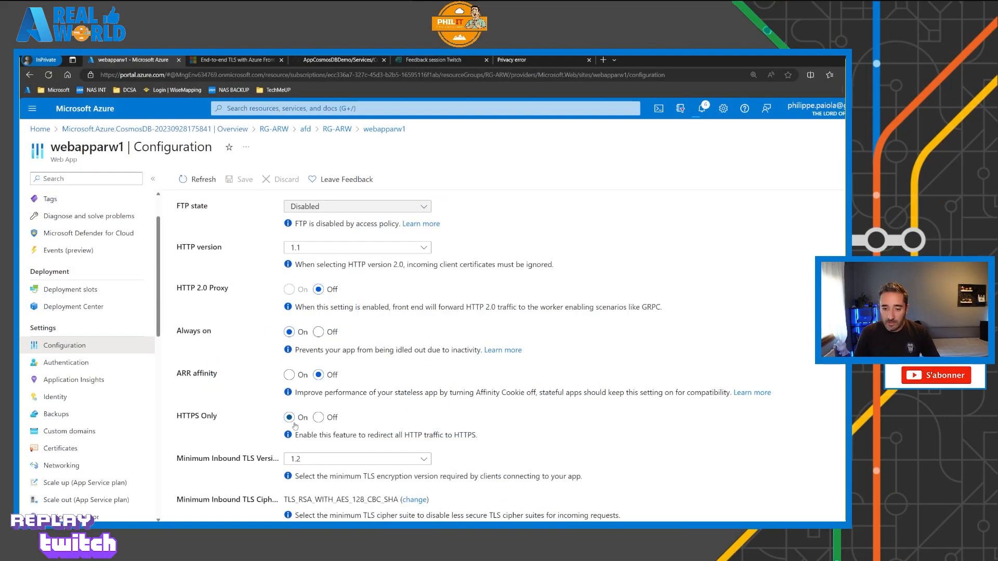
# In the Azure portal, turn HTTPS Only off in webapparw1's configuration and save the change, accepting the application restart.
pyautogui.moveTo(303, 408); pyautogui.dragTo(358, 387)
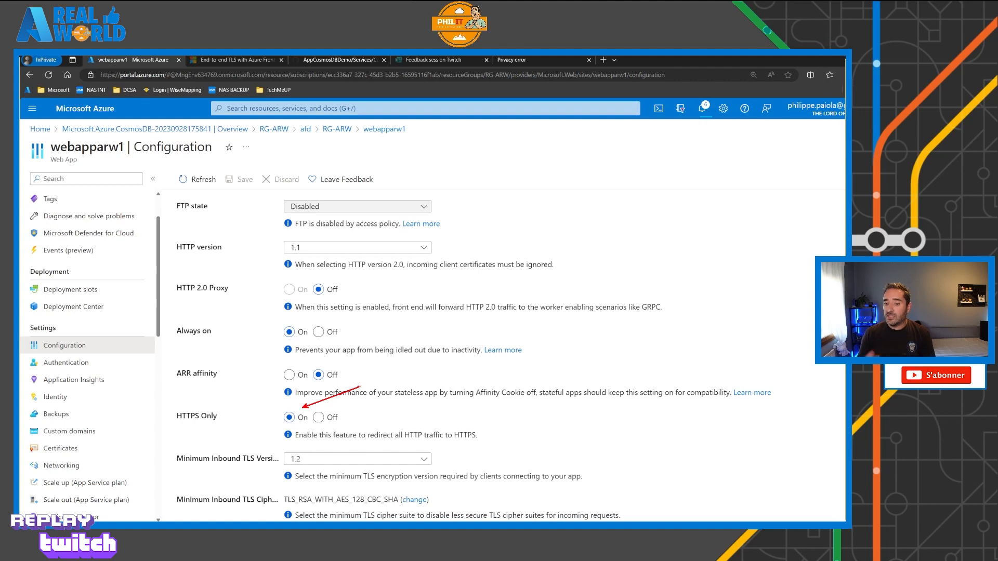
pyautogui.press('Escape')
pyautogui.click(318, 417)
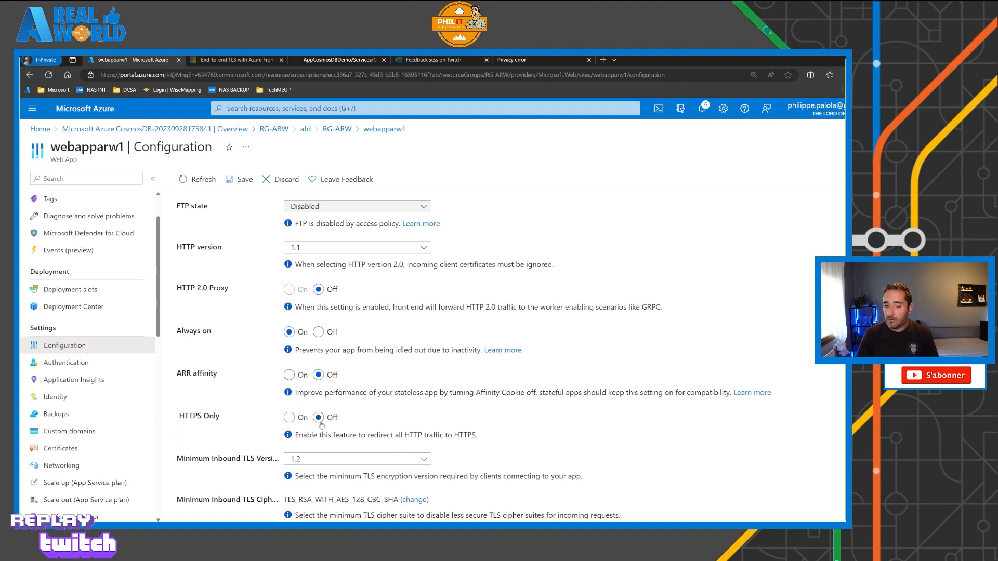
pyautogui.click(236, 181)
pyautogui.click(203, 254)
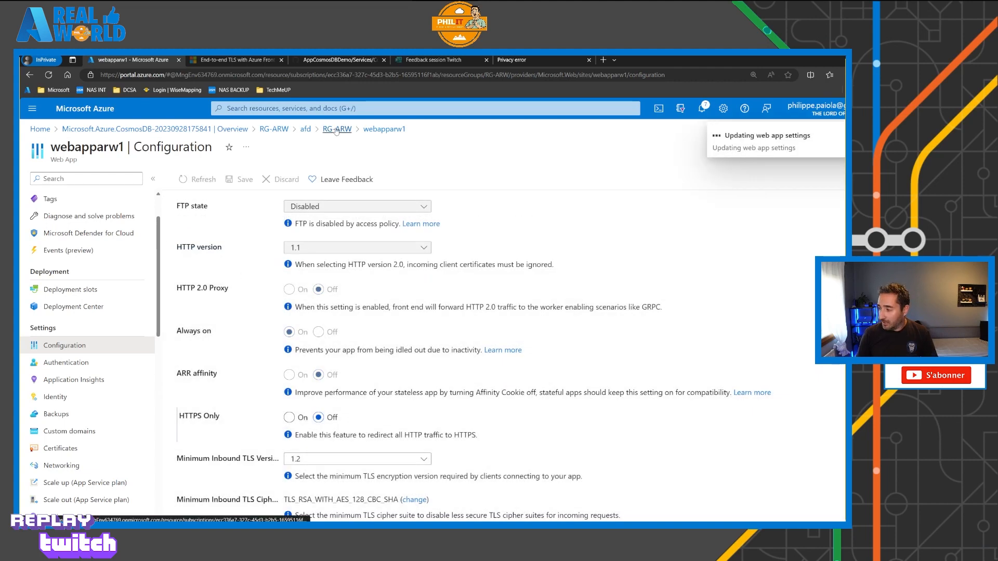
pyautogui.click(336, 130)
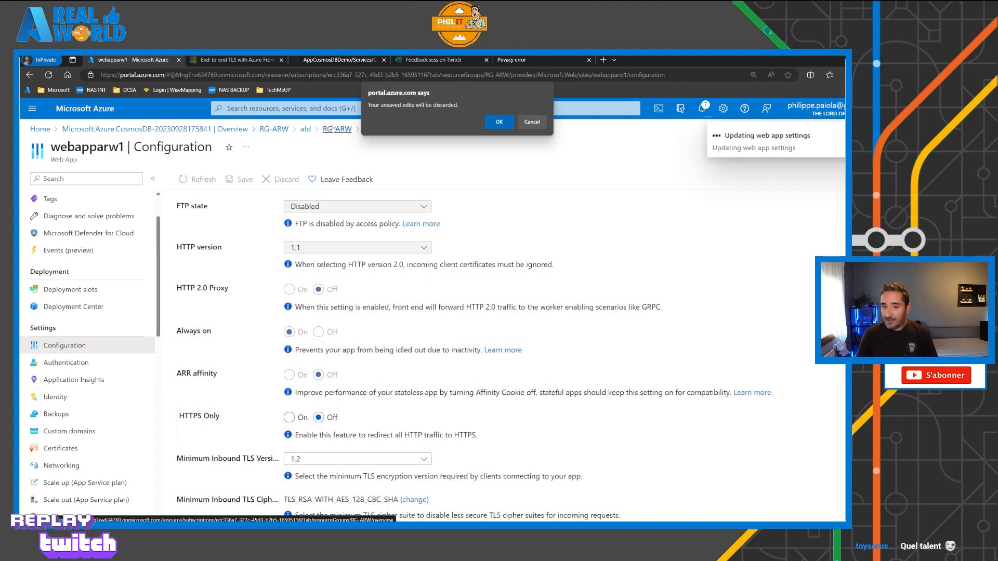
pyautogui.click(521, 125)
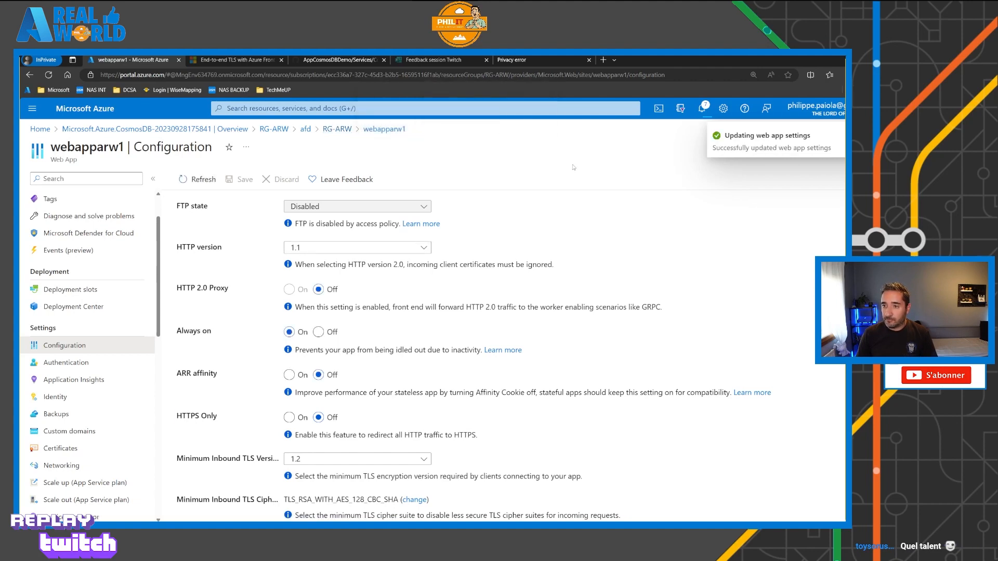
# Open webapparw2 from RG-ARW, turn HTTPS Only off in its general configuration settings, and save with the restart accepted.
pyautogui.click(352, 130)
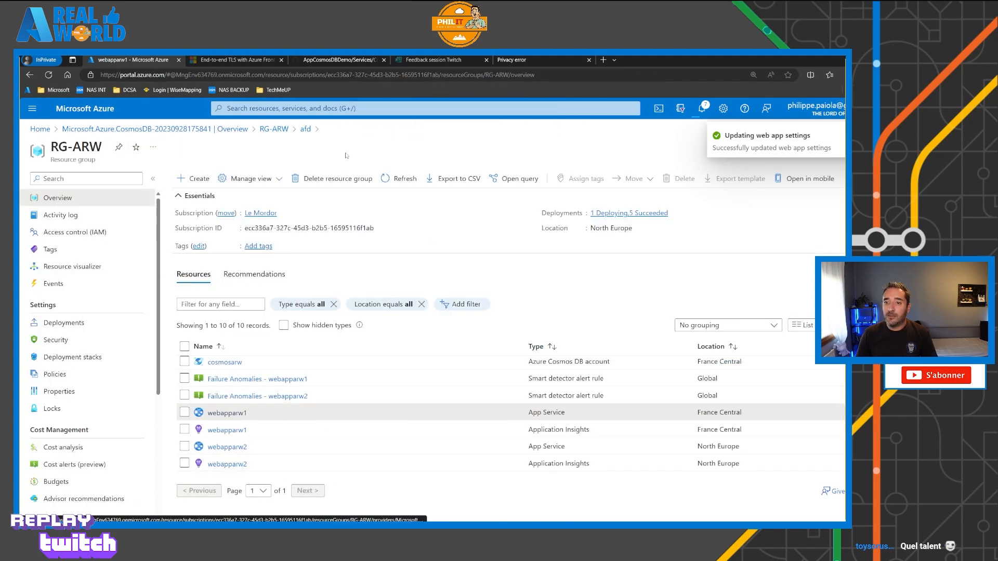
pyautogui.click(240, 446)
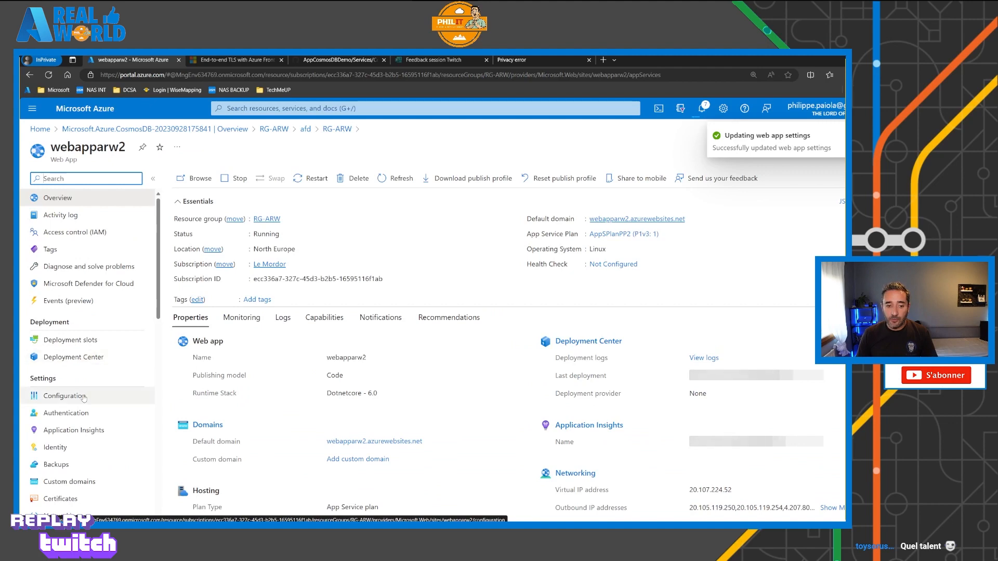
pyautogui.click(83, 397)
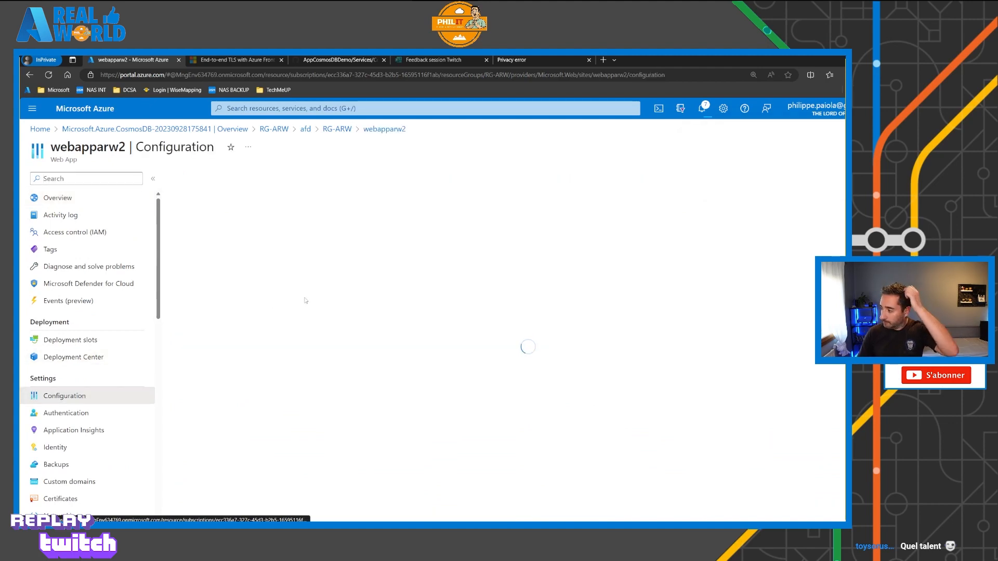
pyautogui.click(288, 203)
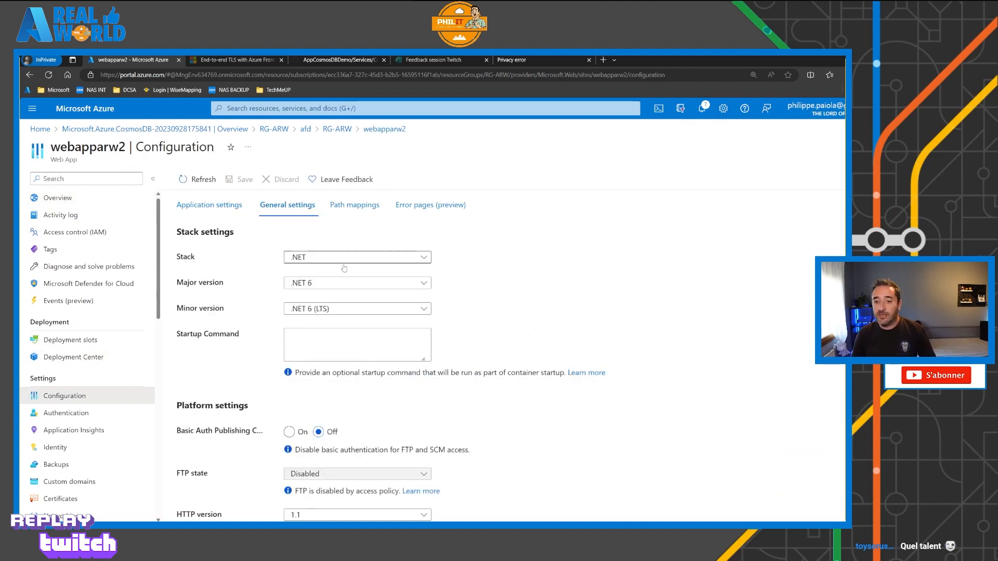
pyautogui.scroll(-5, 409, 387)
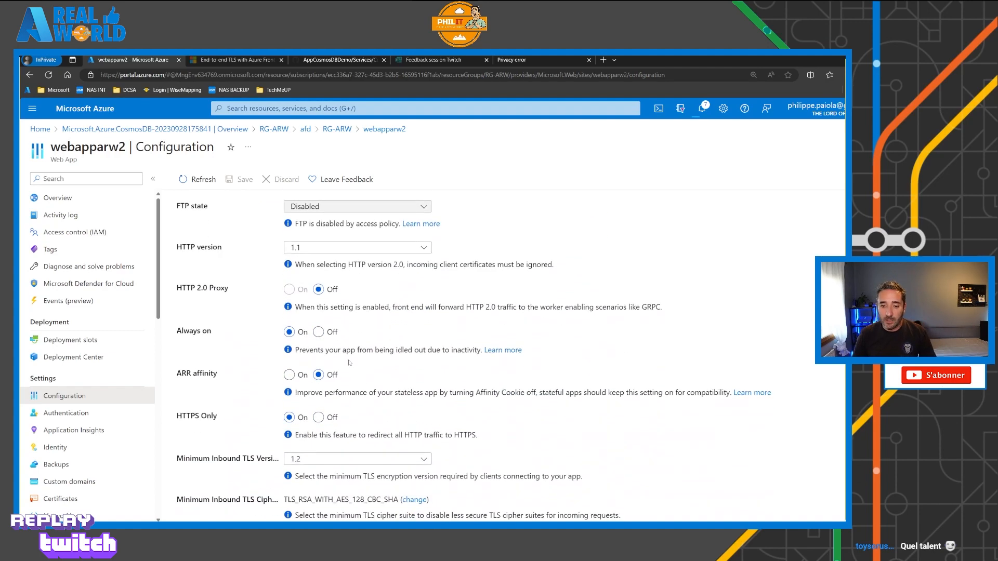
pyautogui.click(318, 418)
pyautogui.click(240, 179)
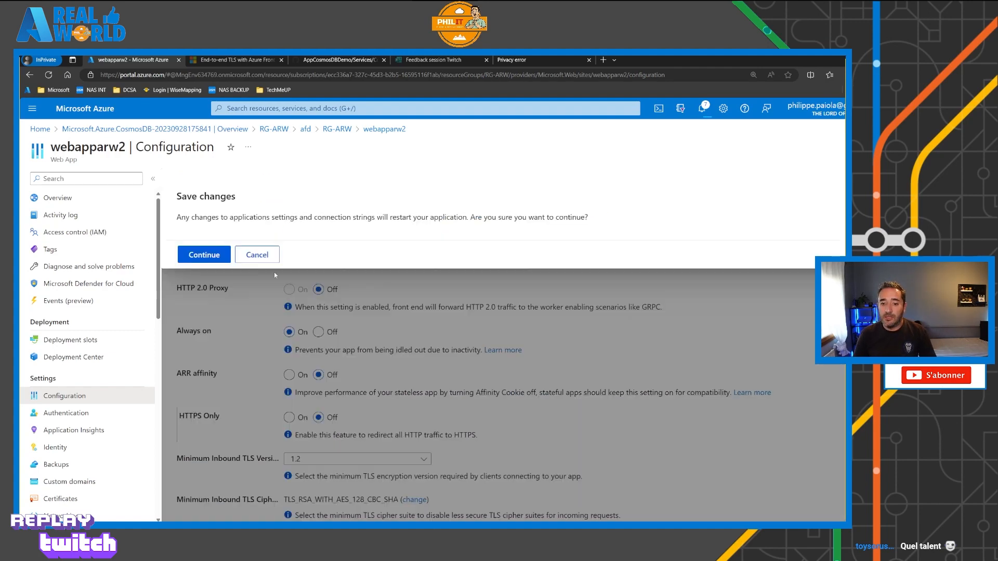
pyautogui.click(203, 254)
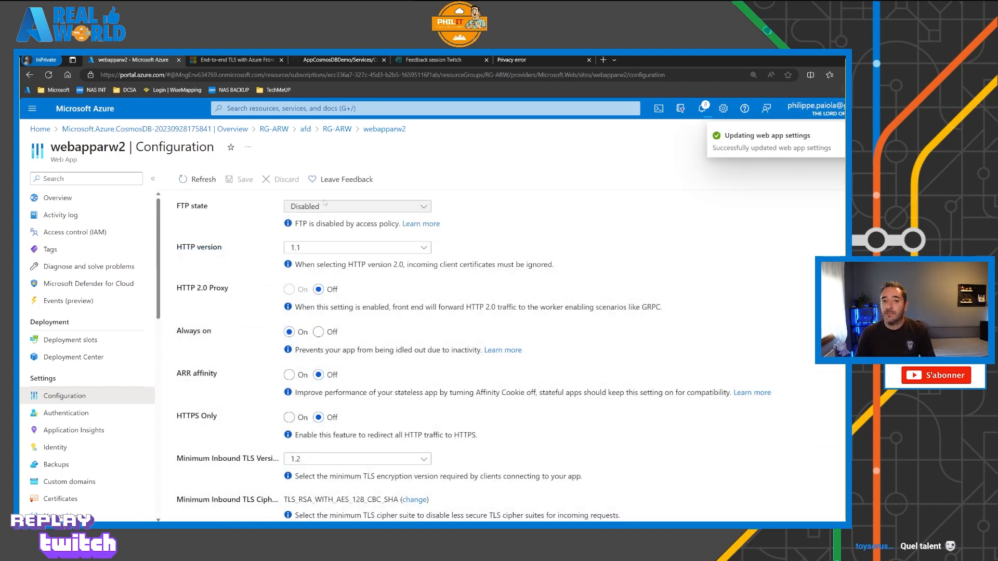
pyautogui.click(562, 58)
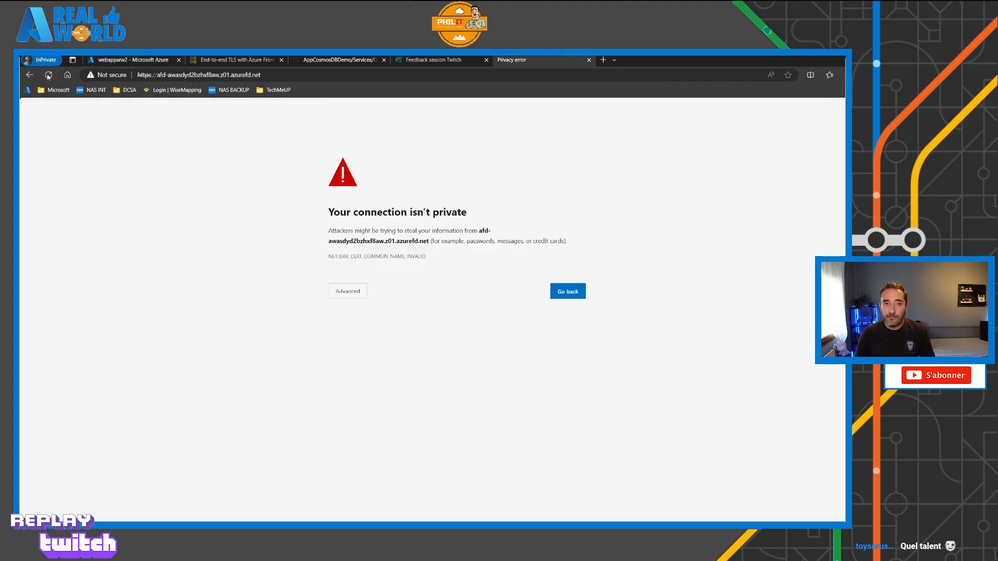
pyautogui.click(109, 75)
pyautogui.click(150, 75)
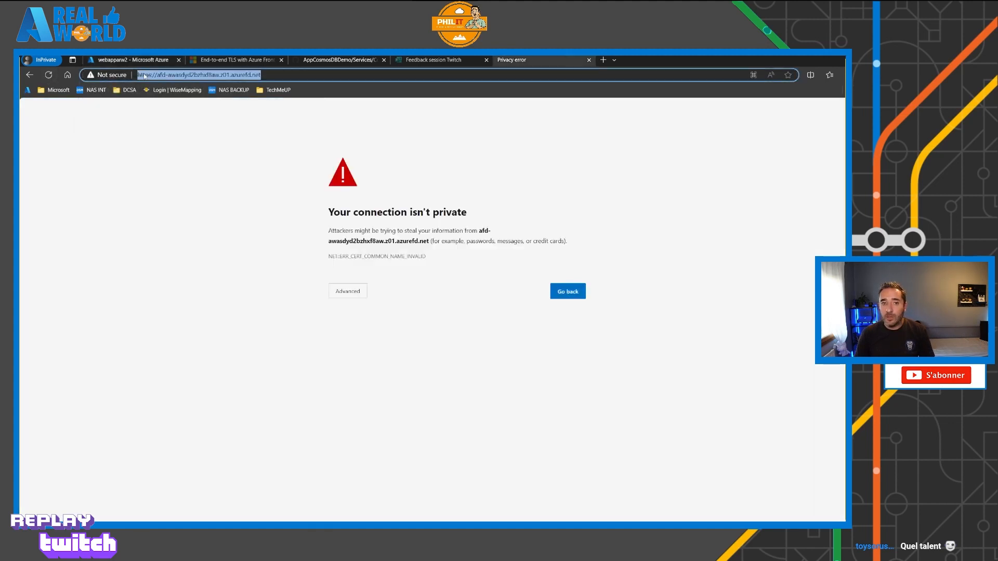
pyautogui.click(47, 76)
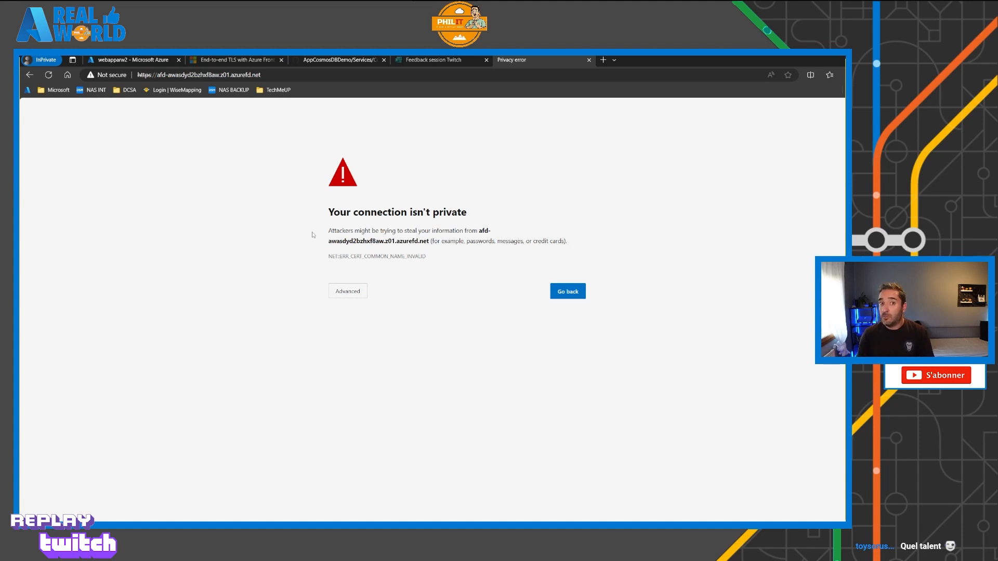
# Return to the Azure portal and view webapparw2's networking configuration.
pyautogui.click(128, 60)
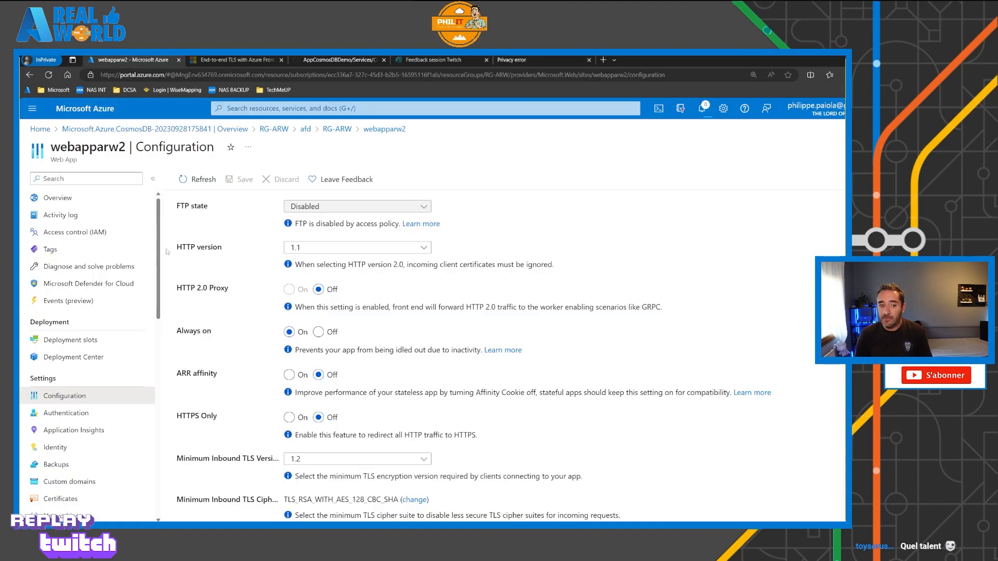
pyautogui.click(59, 515)
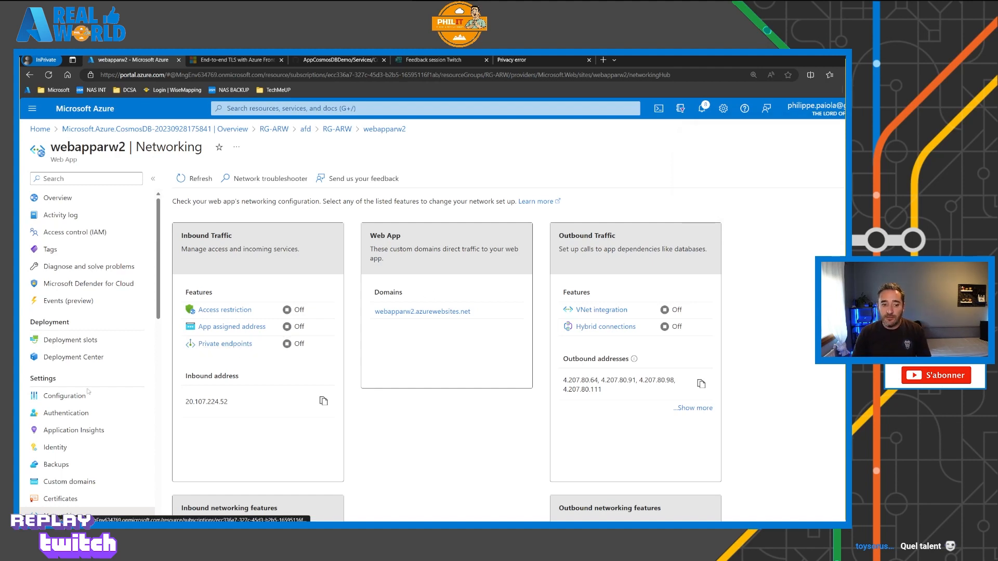
pyautogui.scroll(-1, 73, 478)
pyautogui.scroll(1, 99, 464)
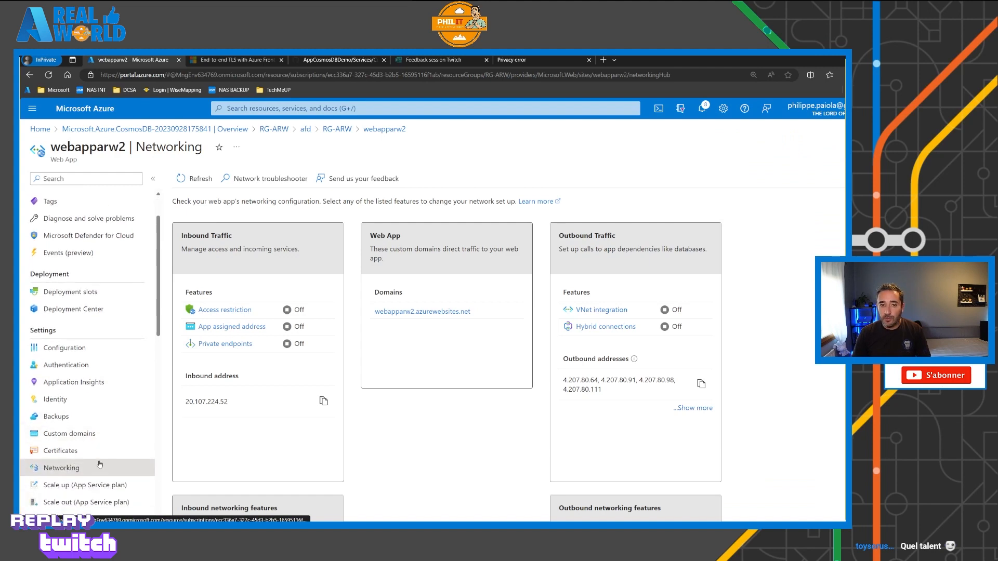
# Open webapparw1 from resource group RG-ARW and show its private endpoint connections through the networking settings.
pyautogui.click(337, 129)
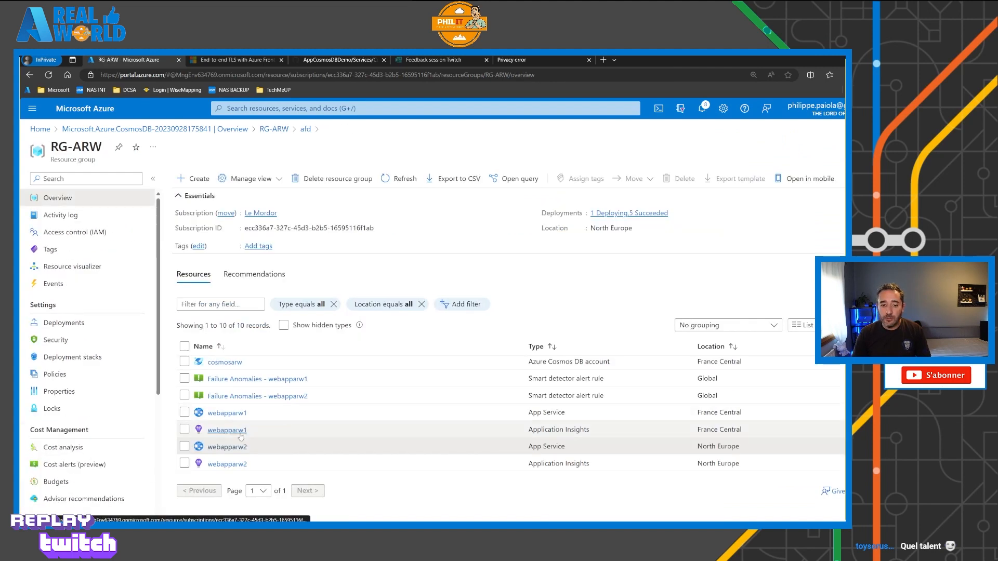
pyautogui.click(236, 414)
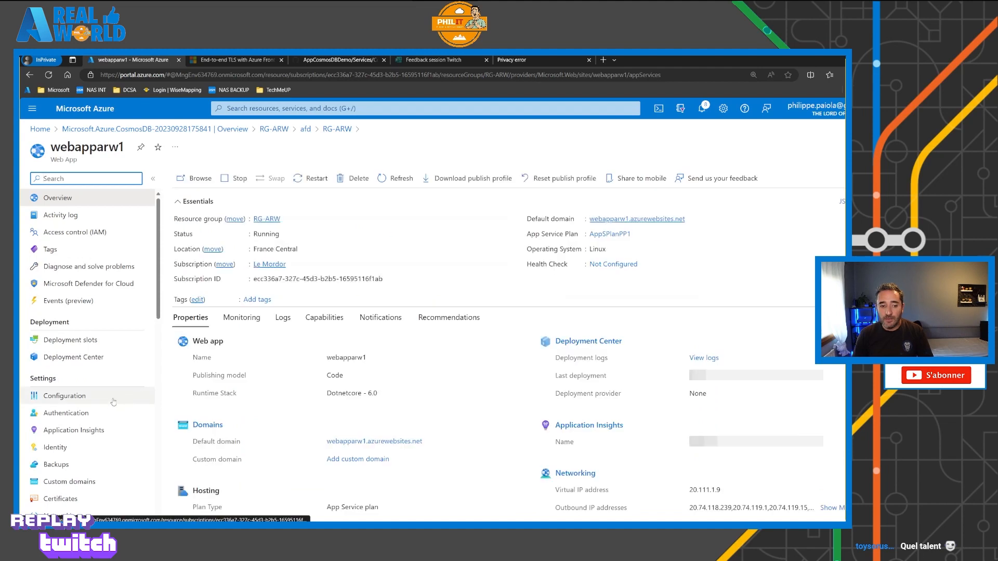
pyautogui.click(104, 413)
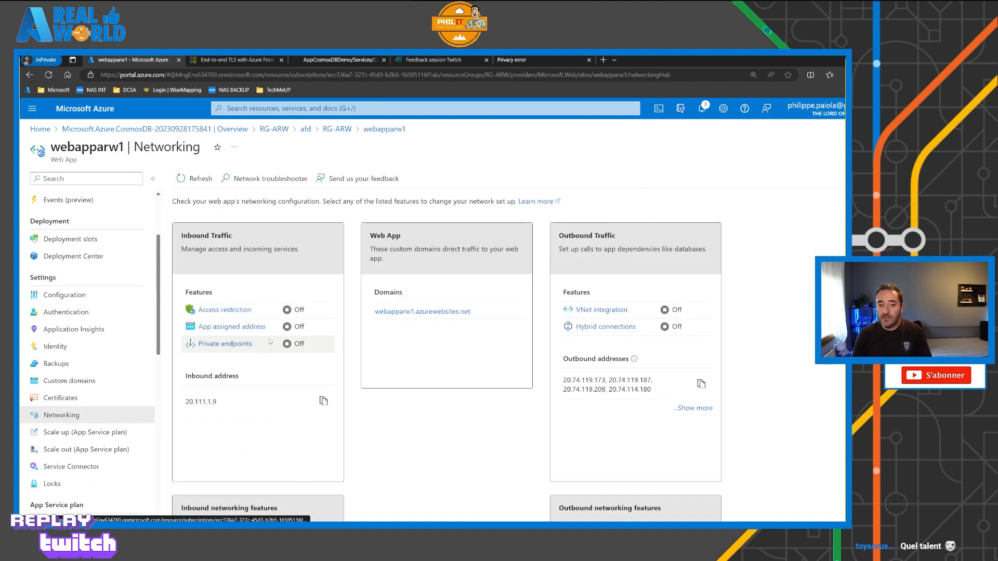
pyautogui.click(247, 347)
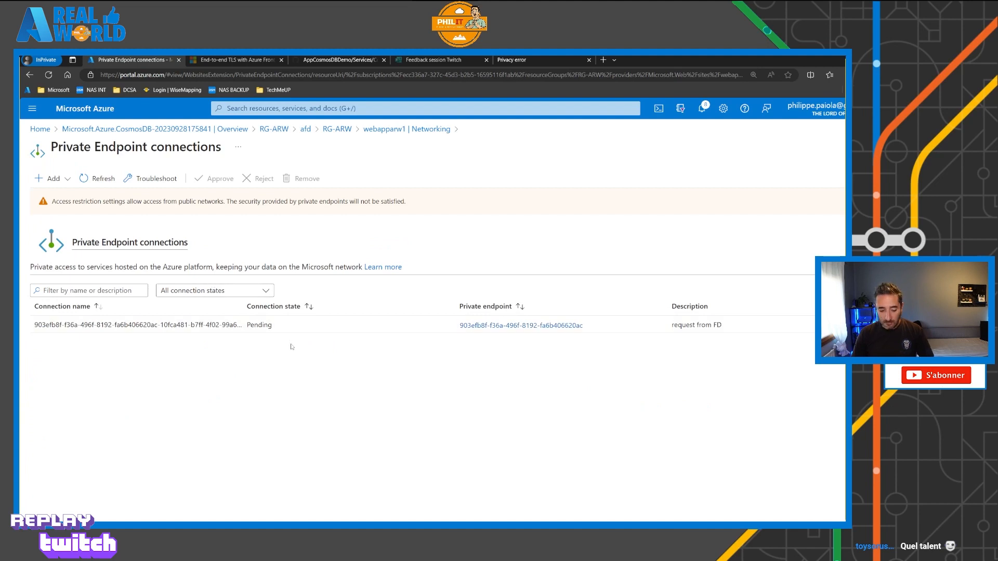
# Temporarily mark the connection state, private endpoint and description with red arrows, circle "Pending", and clear the annotations.
pyautogui.moveTo(285, 337); pyautogui.dragTo(322, 362)
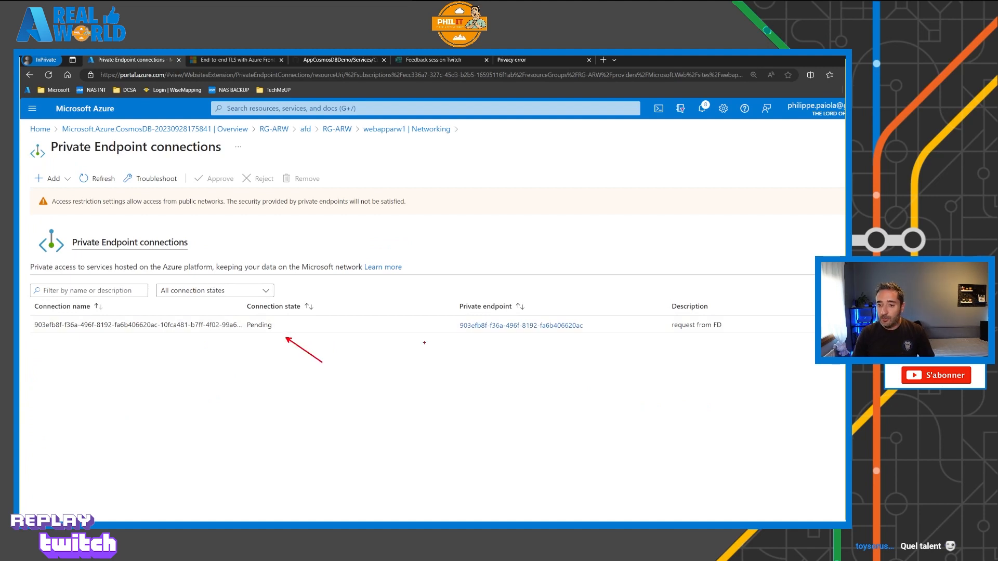
pyautogui.moveTo(451, 340); pyautogui.dragTo(414, 369)
pyautogui.moveTo(289, 323)
pyautogui.mouseDown()
pyautogui.moveTo(273, 318)
pyautogui.moveTo(278, 329)
pyautogui.mouseUp()
pyautogui.moveTo(665, 329); pyautogui.dragTo(635, 353)
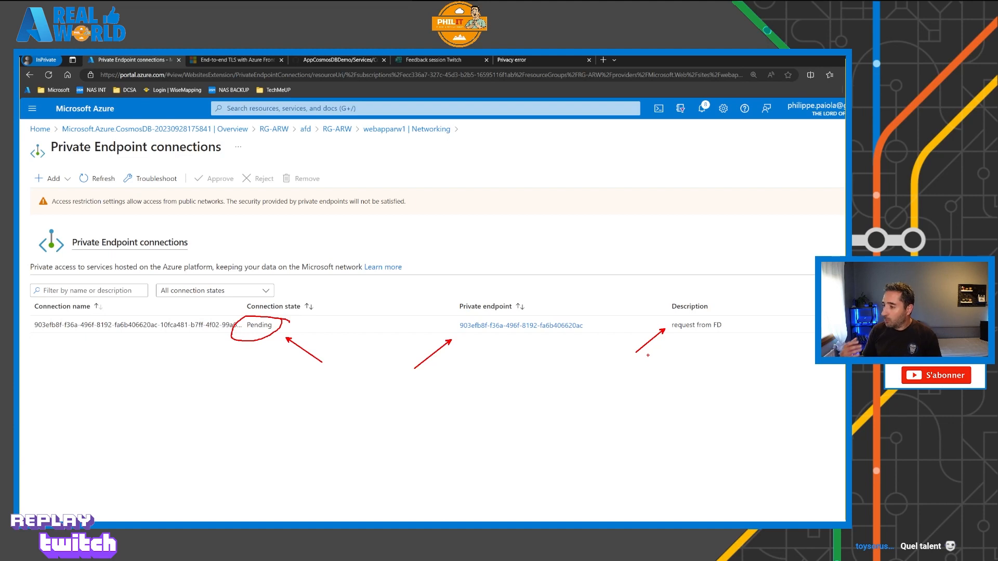
pyautogui.press('Escape')
# Approve webapparw1's pending private endpoint connection described as "request from FD".
pyautogui.click(294, 332)
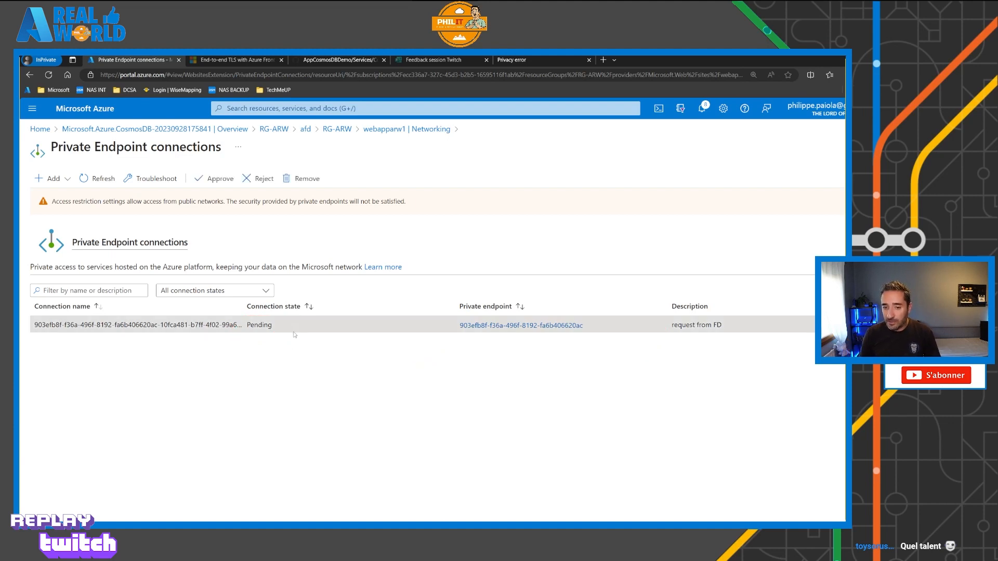
pyautogui.click(227, 179)
pyautogui.click(52, 247)
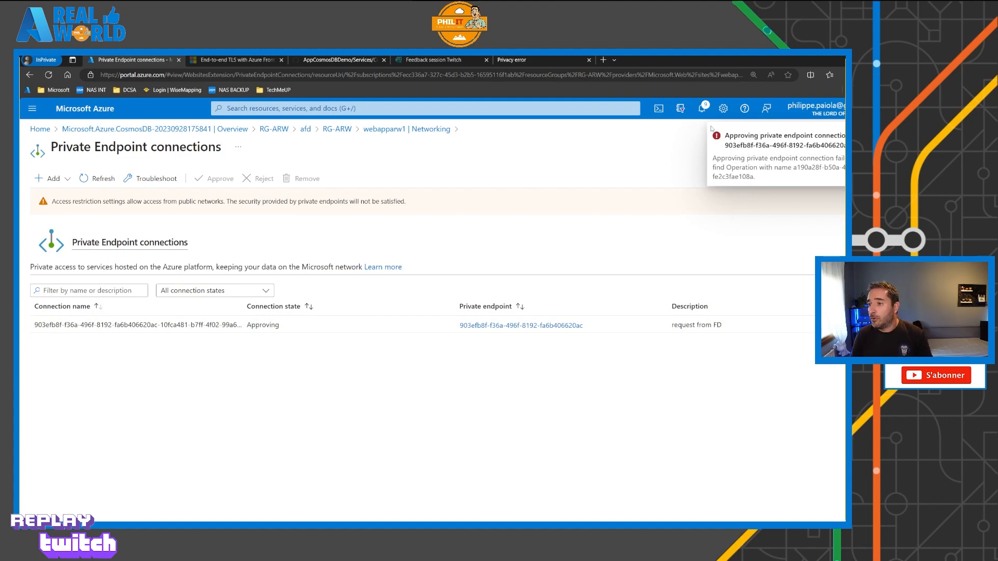
# Approve webapparw2's pending private endpoint connection described as "request from FD" through the app's networking settings in resource group RG-ARW.
pyautogui.click(337, 130)
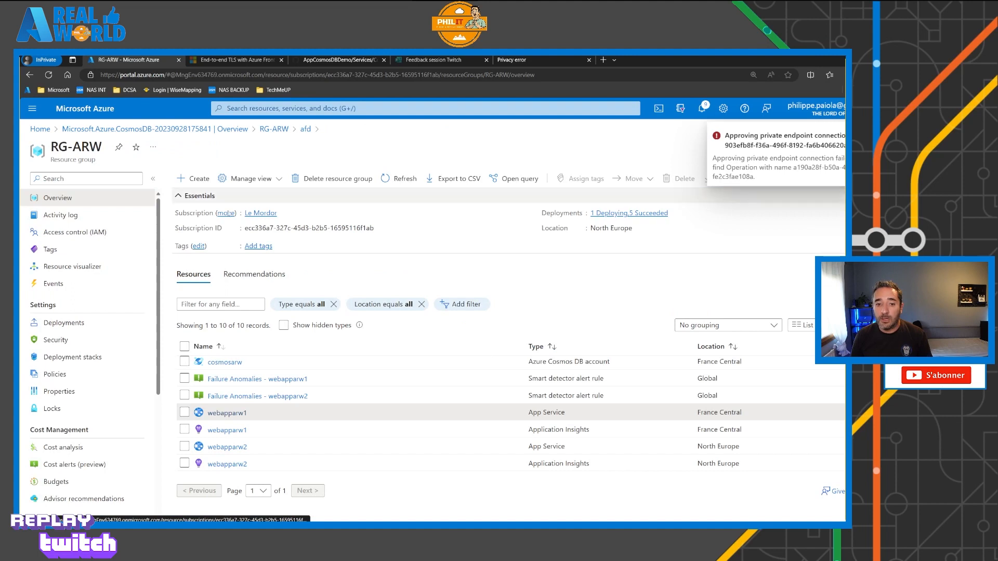
pyautogui.click(238, 450)
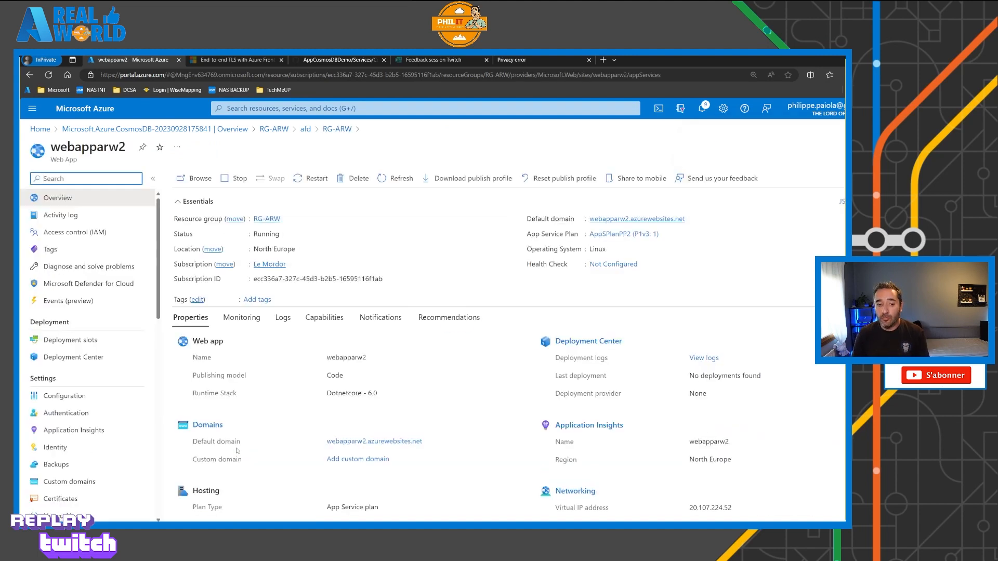
pyautogui.scroll(-1, 103, 484)
pyautogui.click(71, 468)
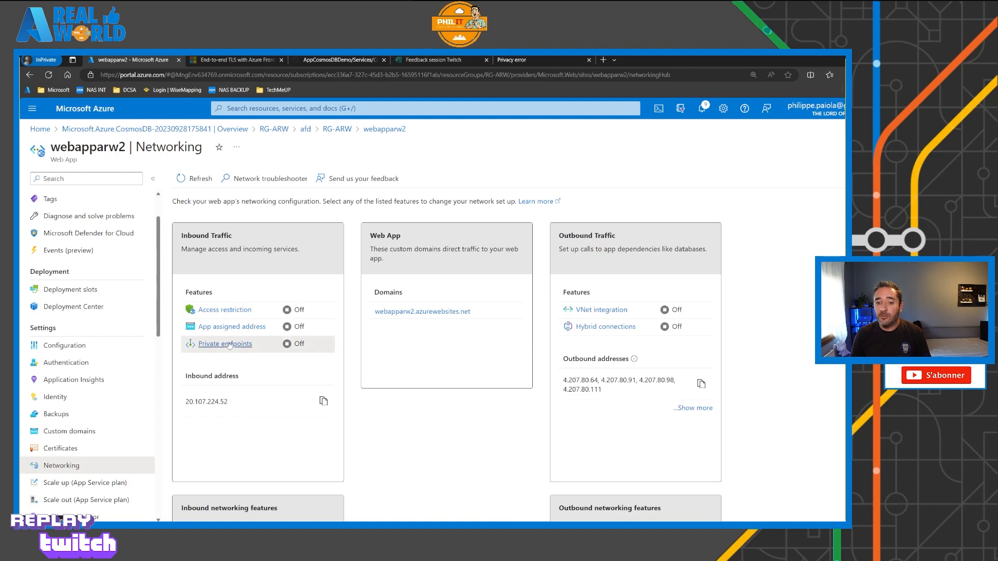
pyautogui.click(229, 345)
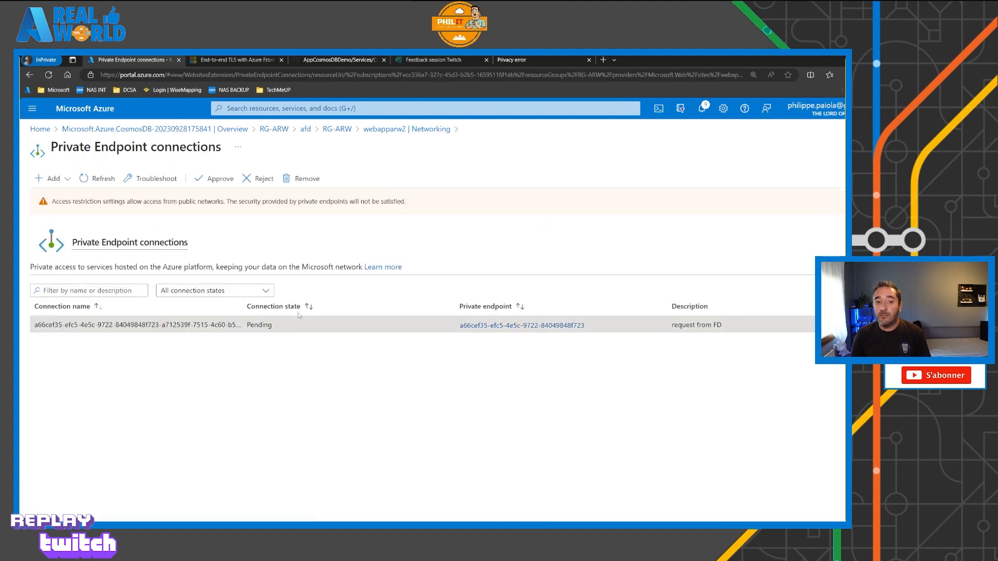
pyautogui.click(213, 180)
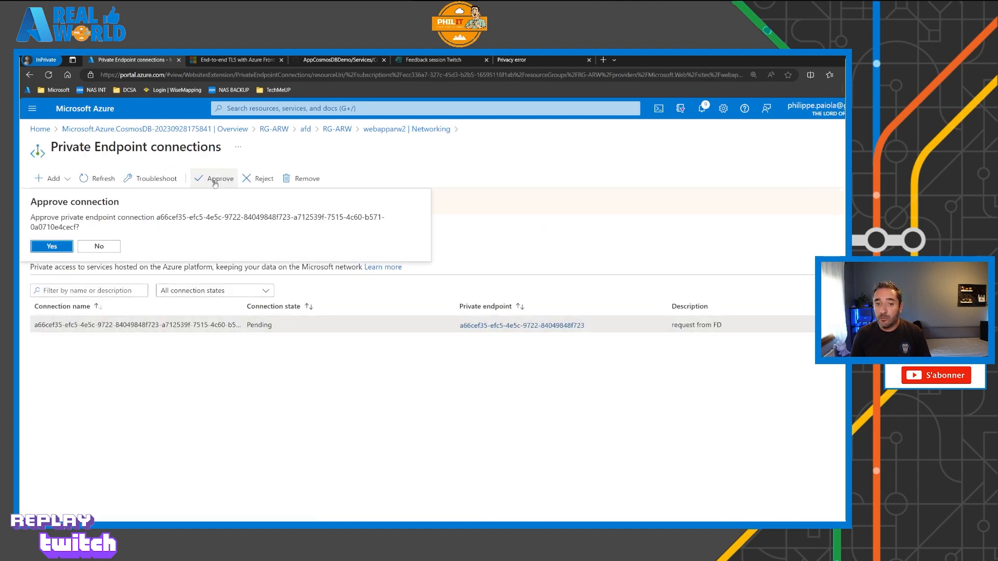
pyautogui.click(53, 246)
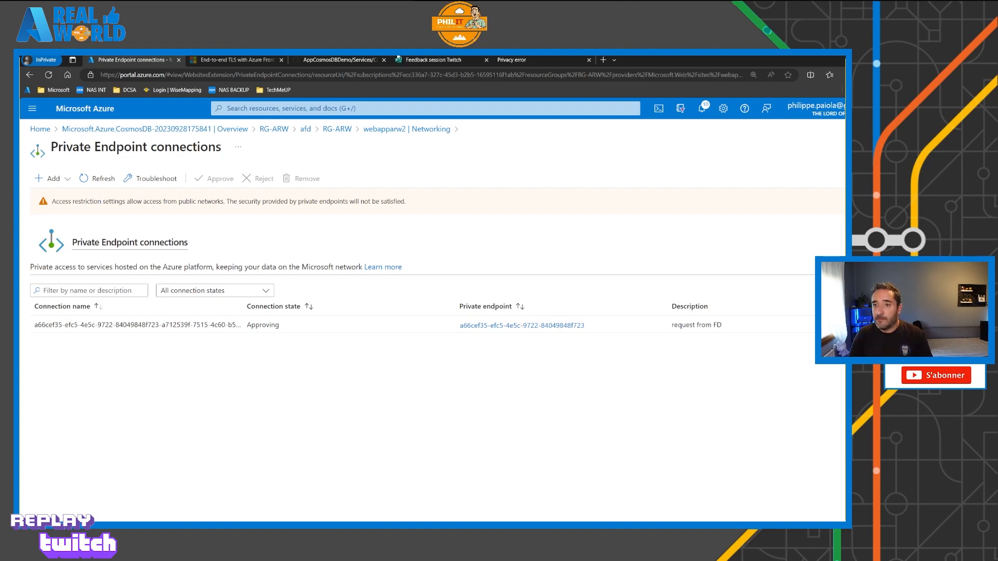
# Test the Front Door endpoint by reloading its azurefd.net page over HTTPS several times.
pyautogui.click(512, 59)
pyautogui.click(49, 76)
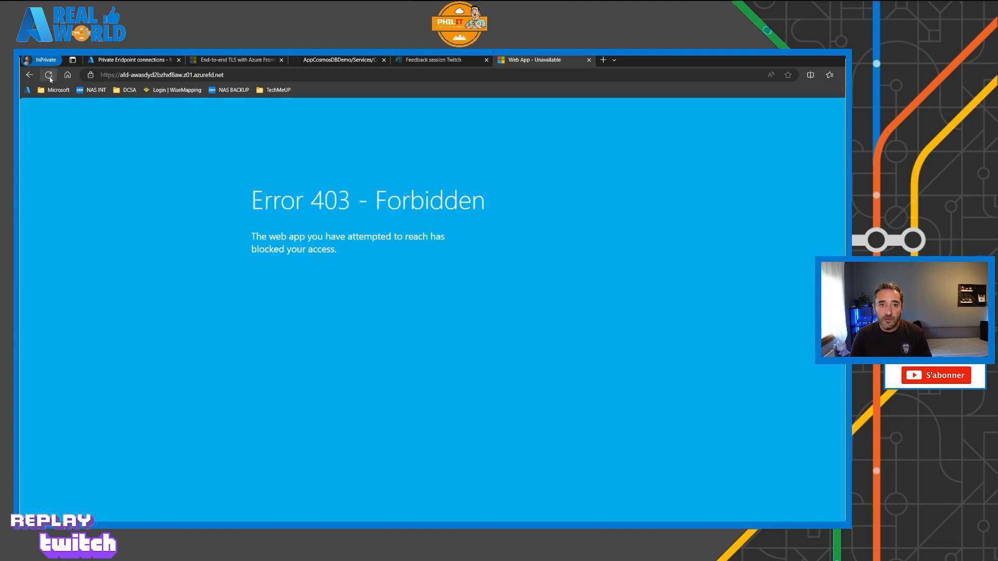
pyautogui.click(220, 76)
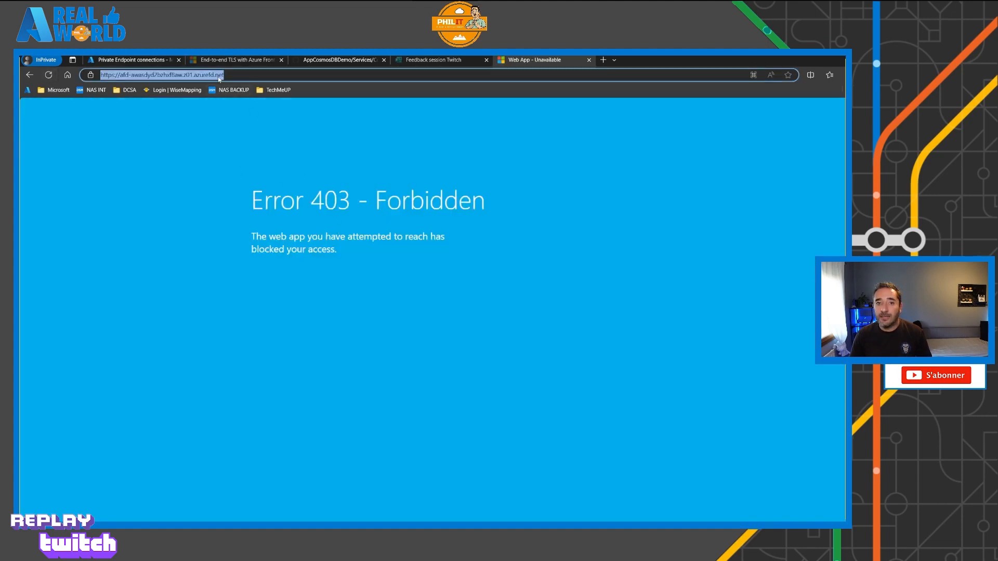
pyautogui.press('Return')
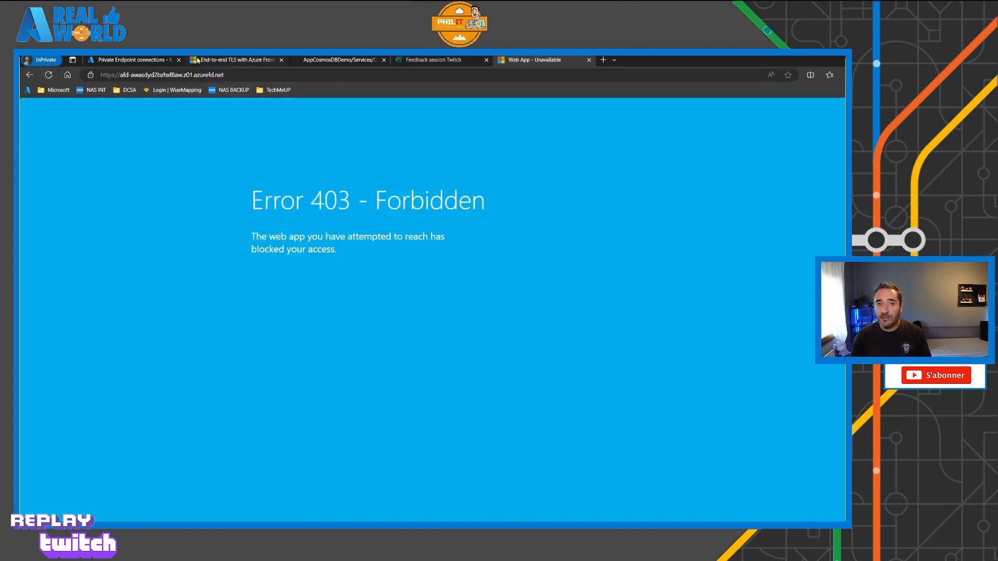
pyautogui.click(49, 75)
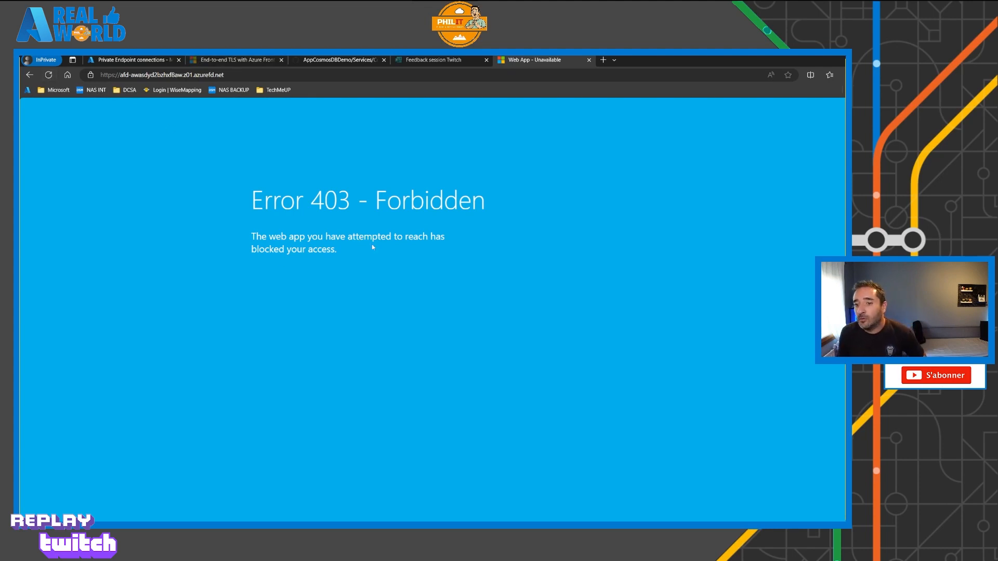
pyautogui.click(258, 78)
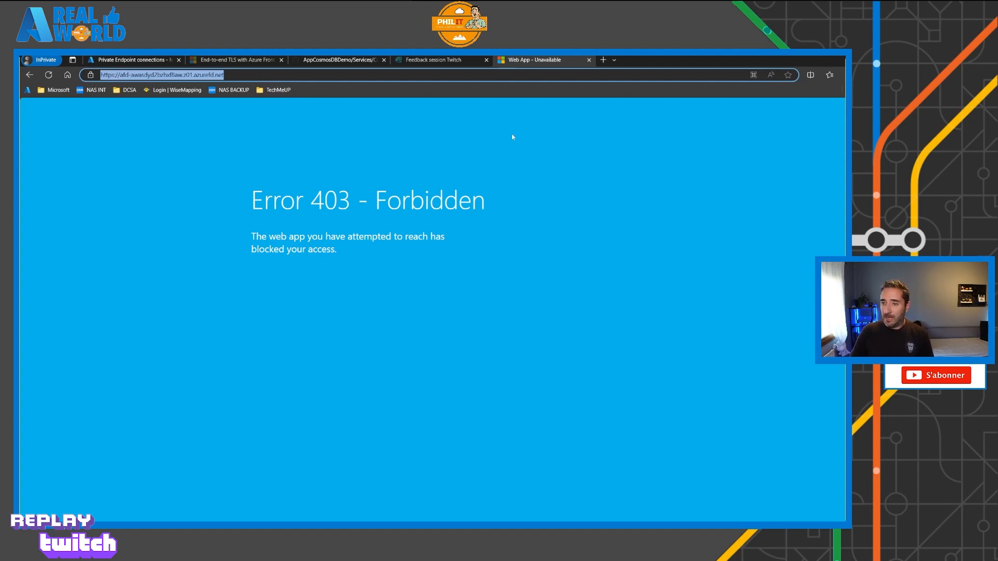
pyautogui.hotkey('alt', 'Tab')
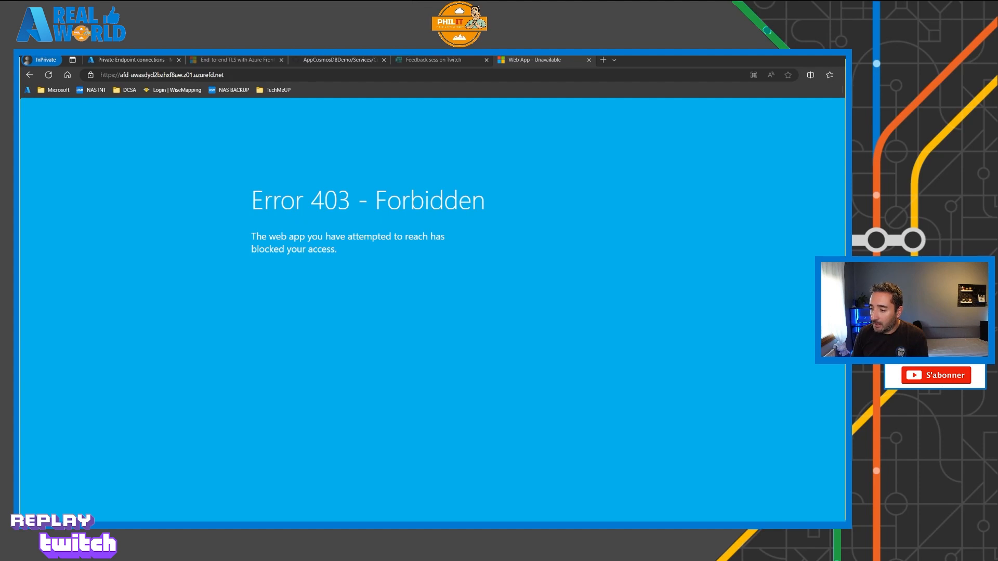
pyautogui.click(135, 76)
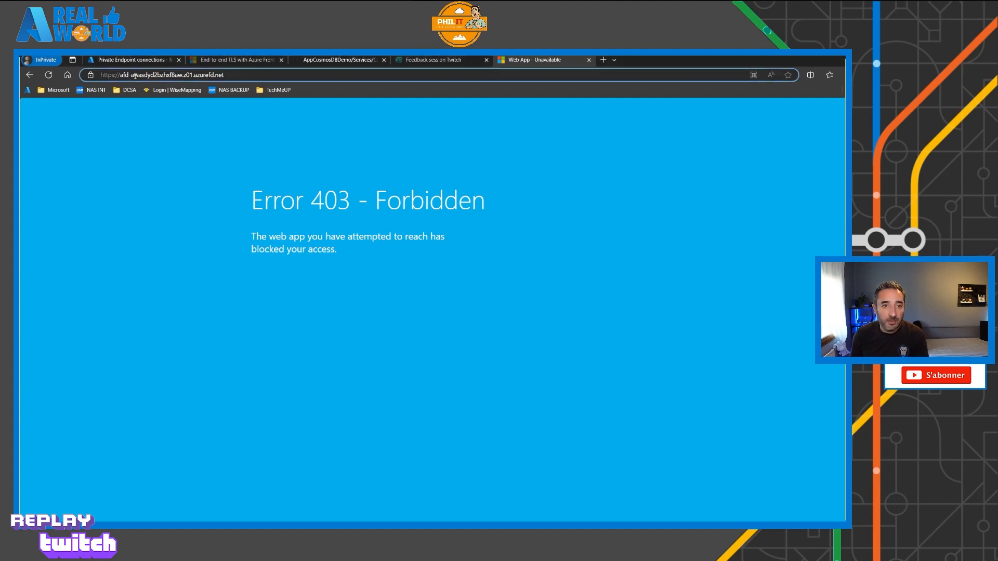
pyautogui.press('BackSpace')
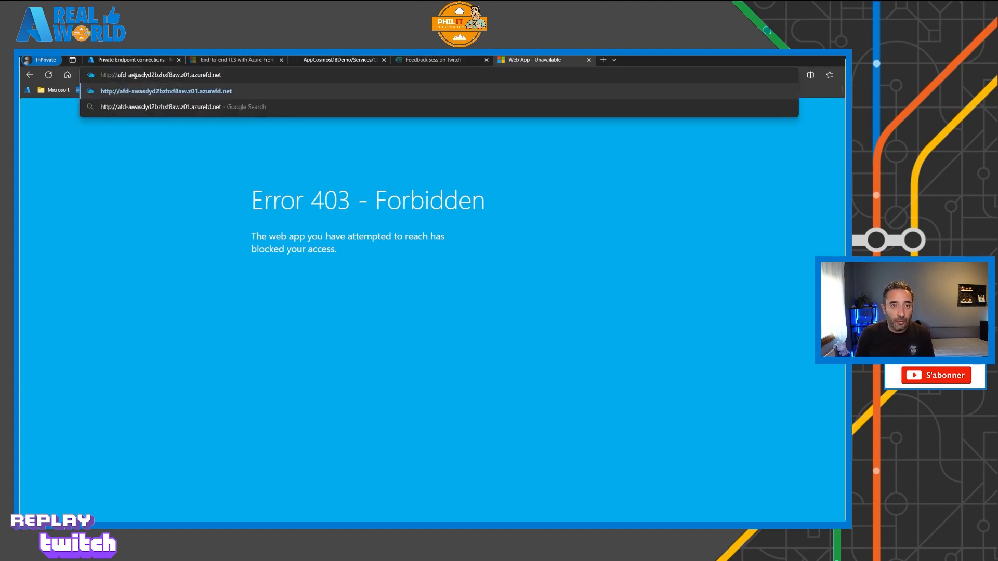
pyautogui.hotkey('ctrl', 'a')
pyautogui.press('Return')
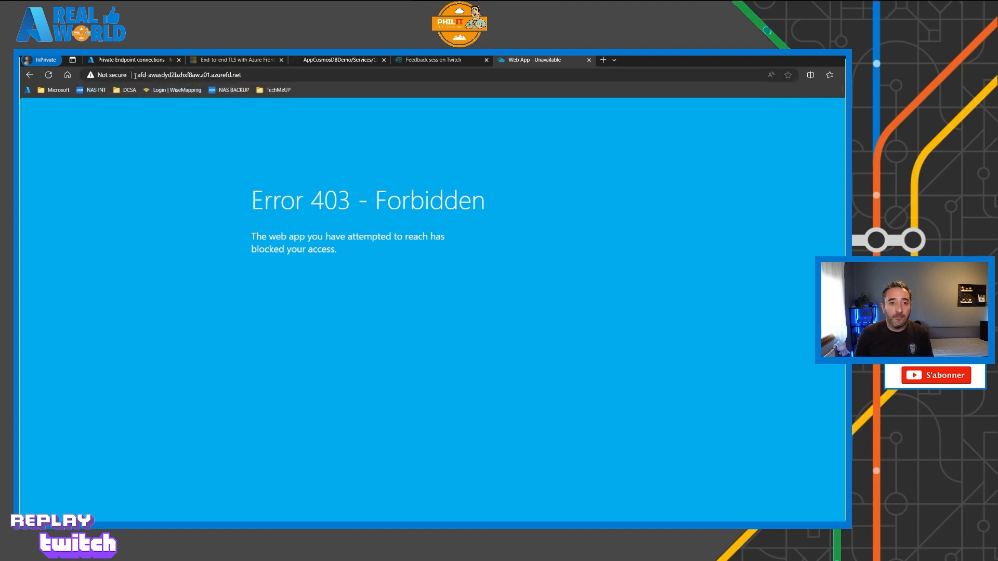
pyautogui.click(111, 75)
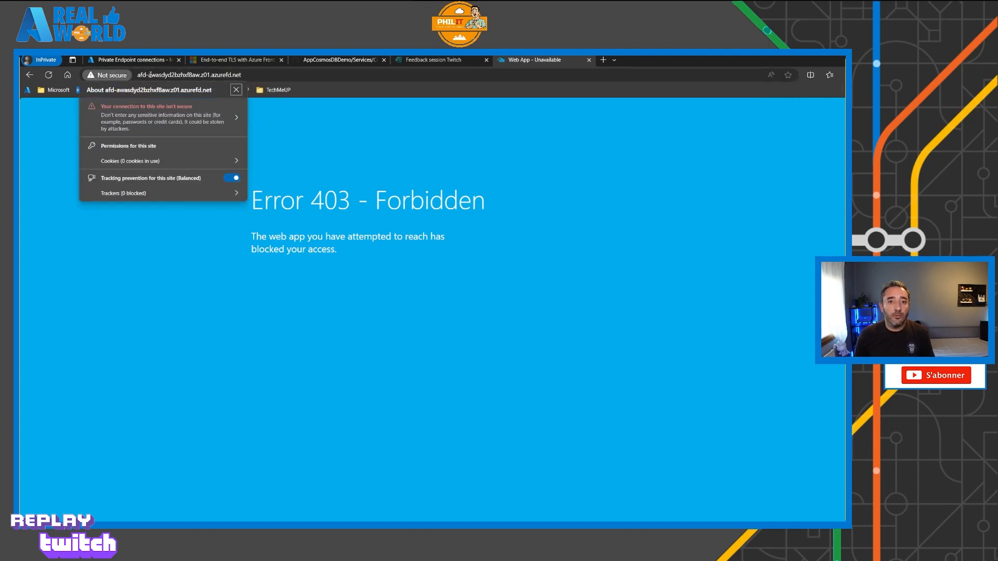
pyautogui.click(157, 77)
pyautogui.press('Home')
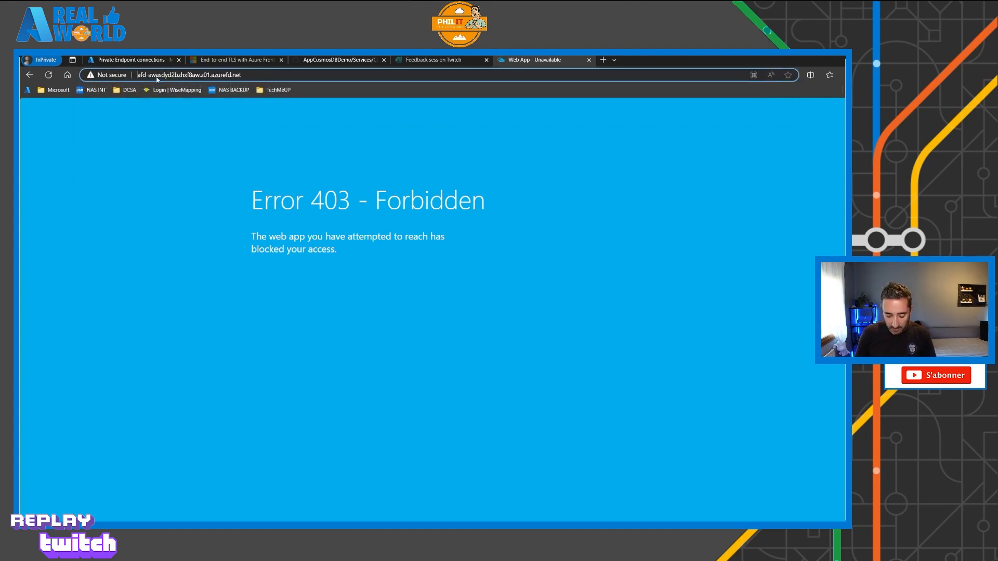
pyautogui.write('https://')
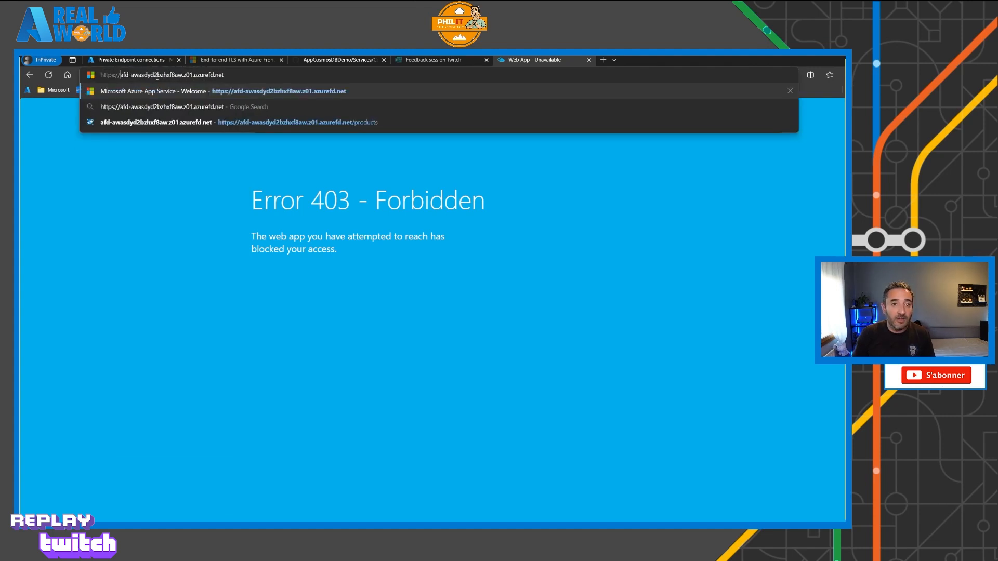
pyautogui.press('Return')
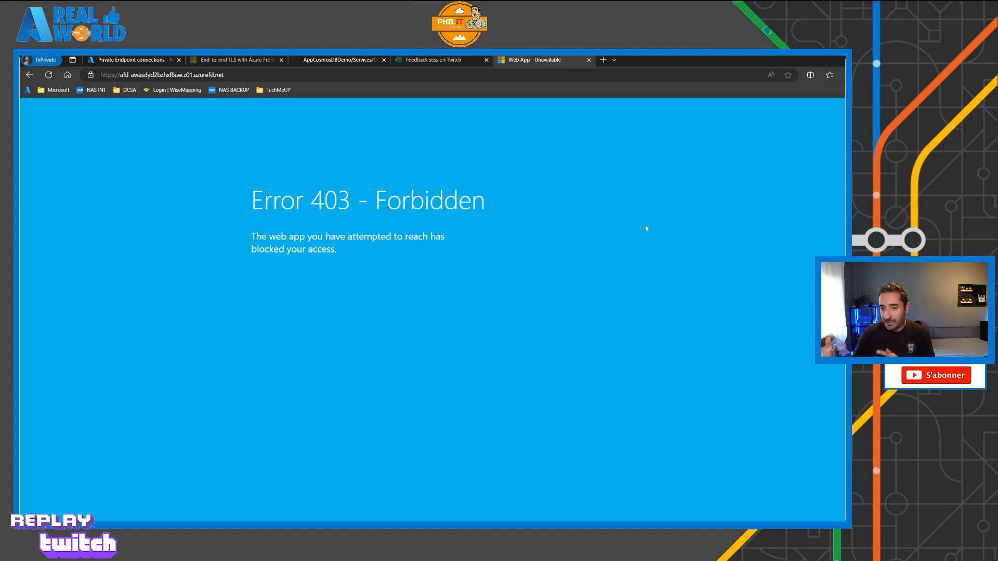
# Return to the Azure portal and refresh webapparw2's private endpoint connections to check the approval state.
pyautogui.click(133, 60)
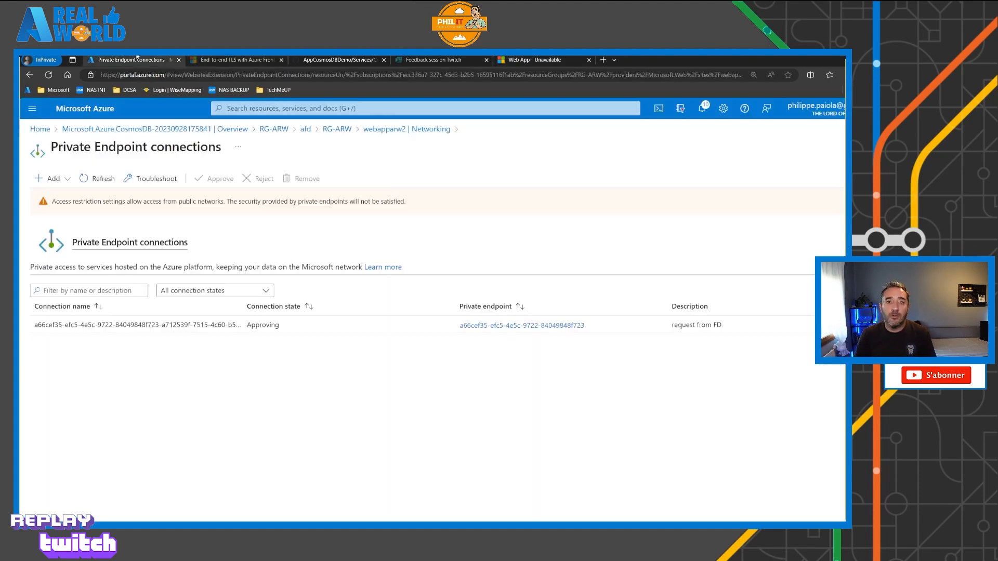
pyautogui.click(101, 179)
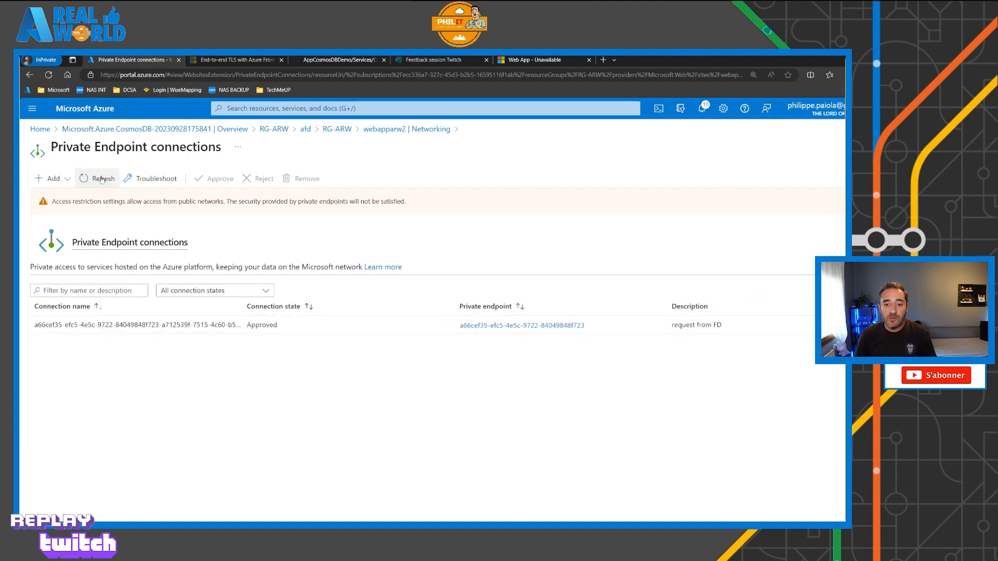
pyautogui.click(102, 179)
# Open webapparw1 from RG-ARW and check the state of its private endpoint connection.
pyautogui.click(338, 134)
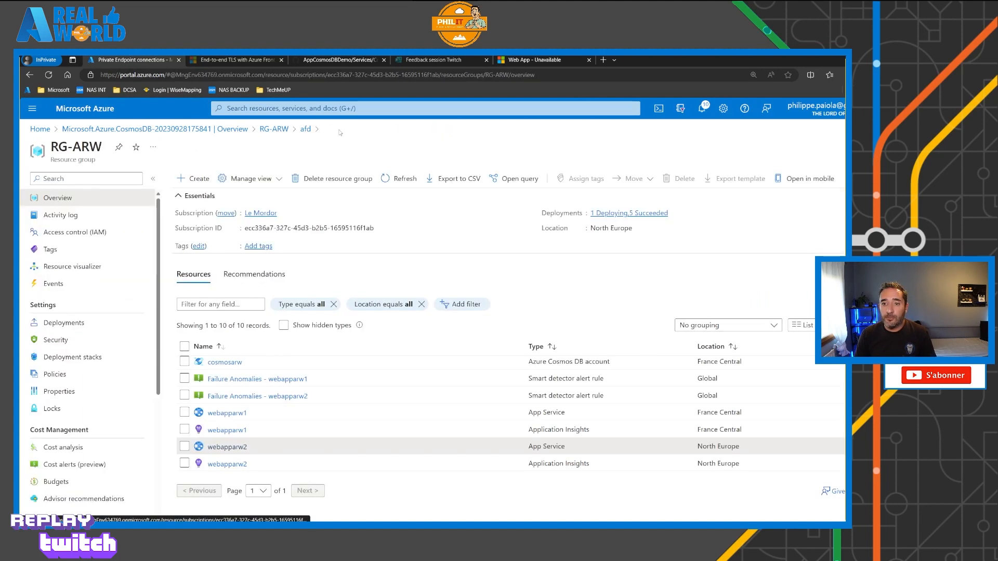
pyautogui.click(232, 416)
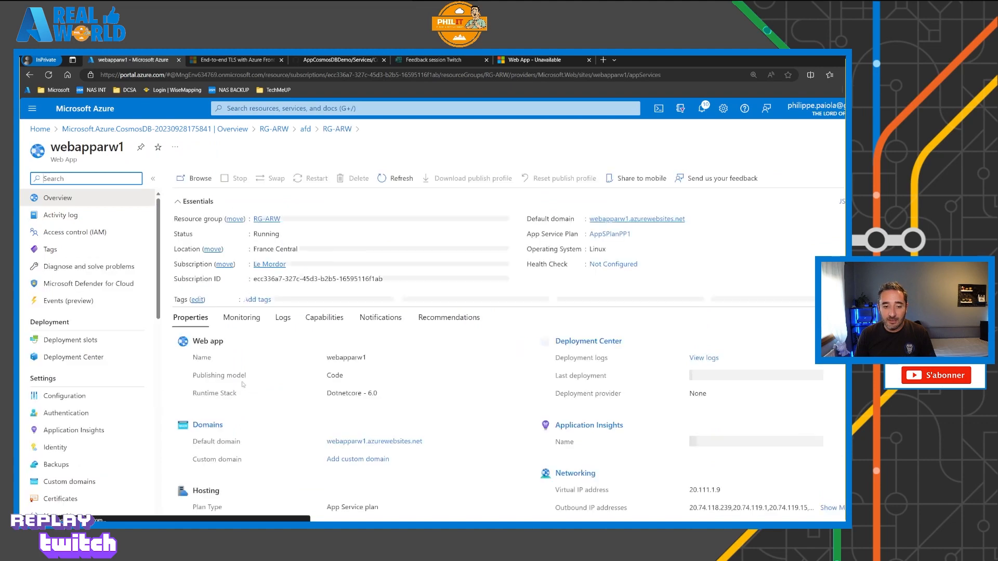
pyautogui.scroll(-1, 79, 457)
pyautogui.click(78, 466)
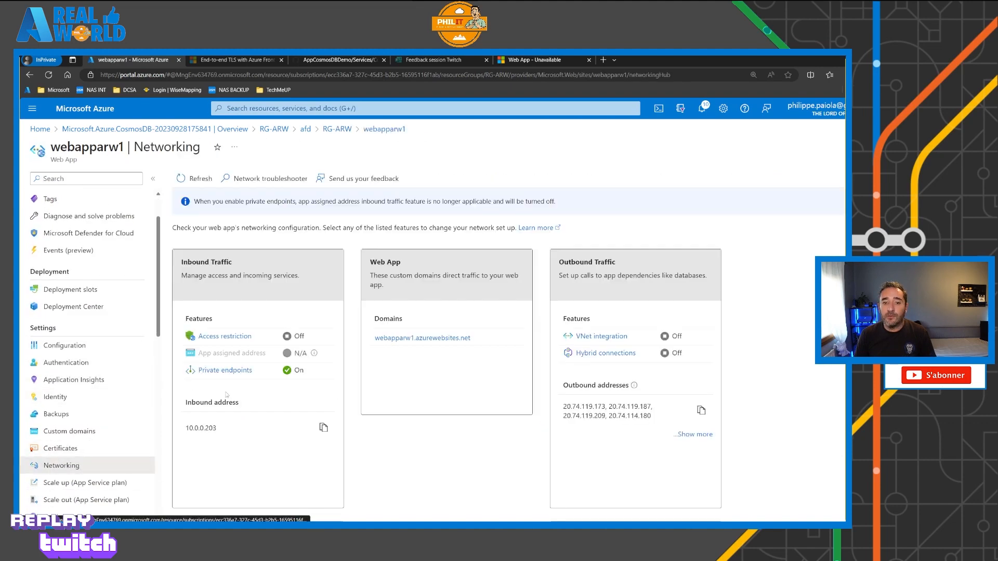
pyautogui.click(251, 371)
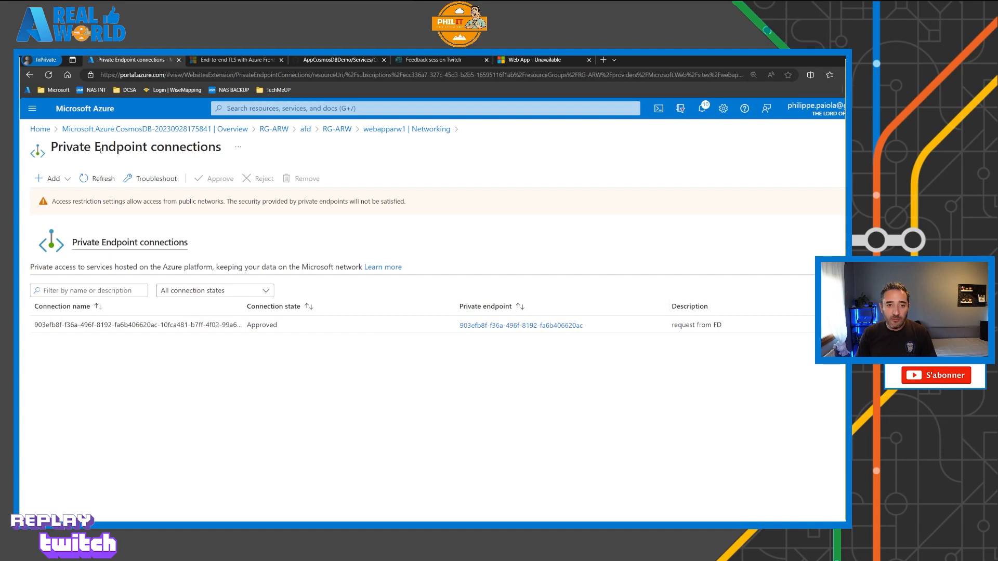
# Reopen webapparw1 from RG-ARW and examine the access restrictions in its networking settings.
pyautogui.click(346, 132)
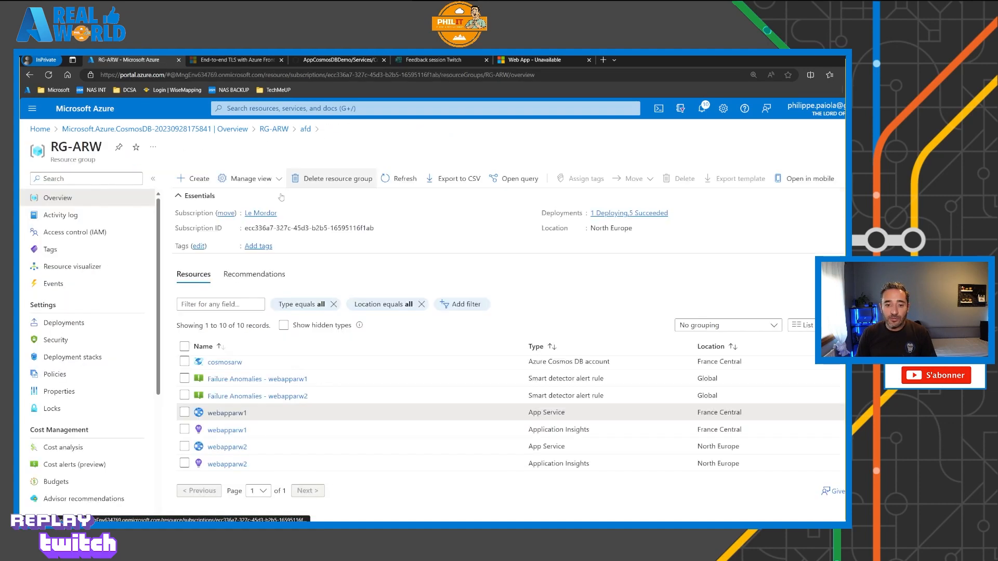
pyautogui.click(227, 413)
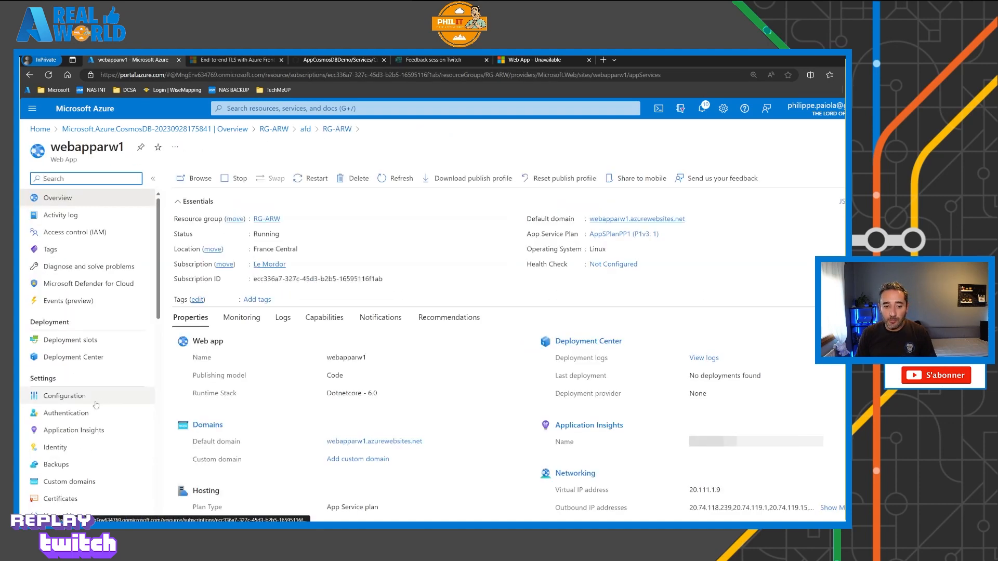
pyautogui.scroll(-1, 68, 476)
pyautogui.click(61, 465)
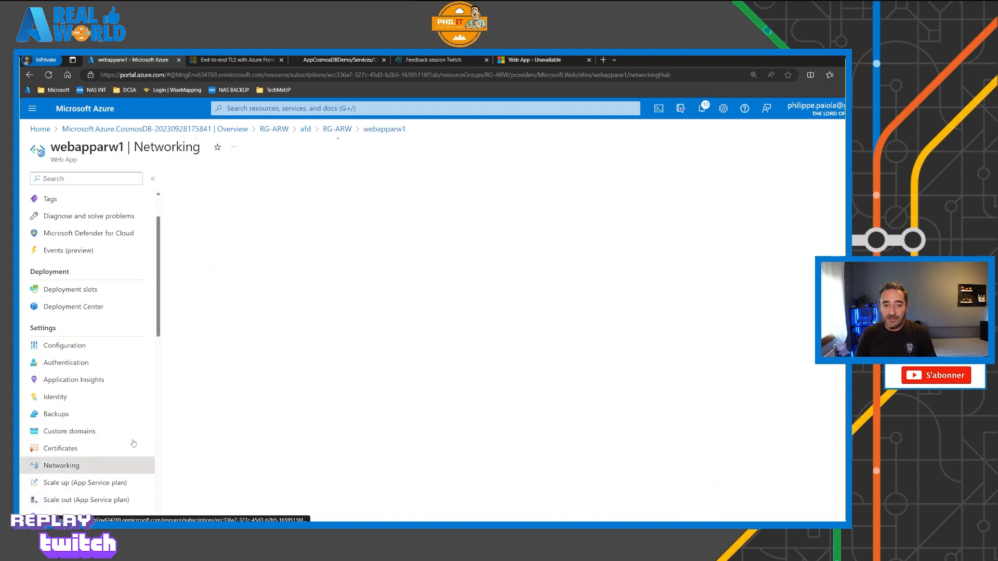
pyautogui.click(229, 337)
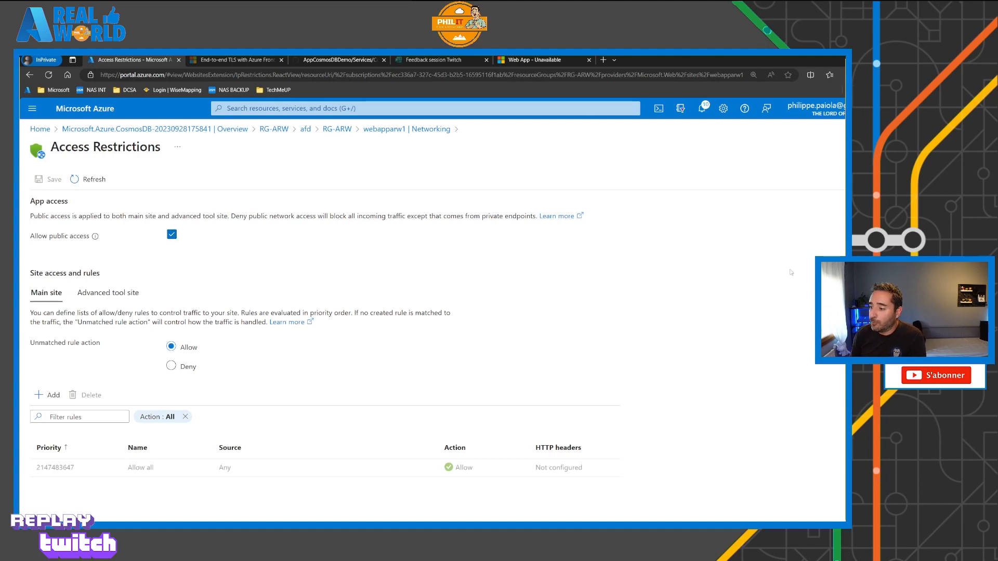
# Go to the portal home page and open the Cosmos DB account cosmosarw from the recent resources.
pyautogui.click(40, 130)
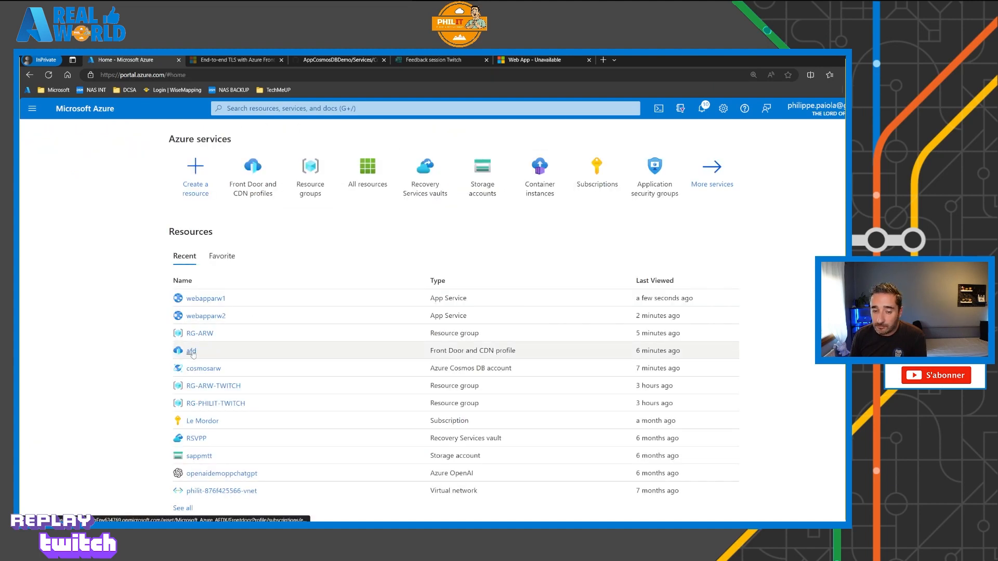
pyautogui.click(201, 369)
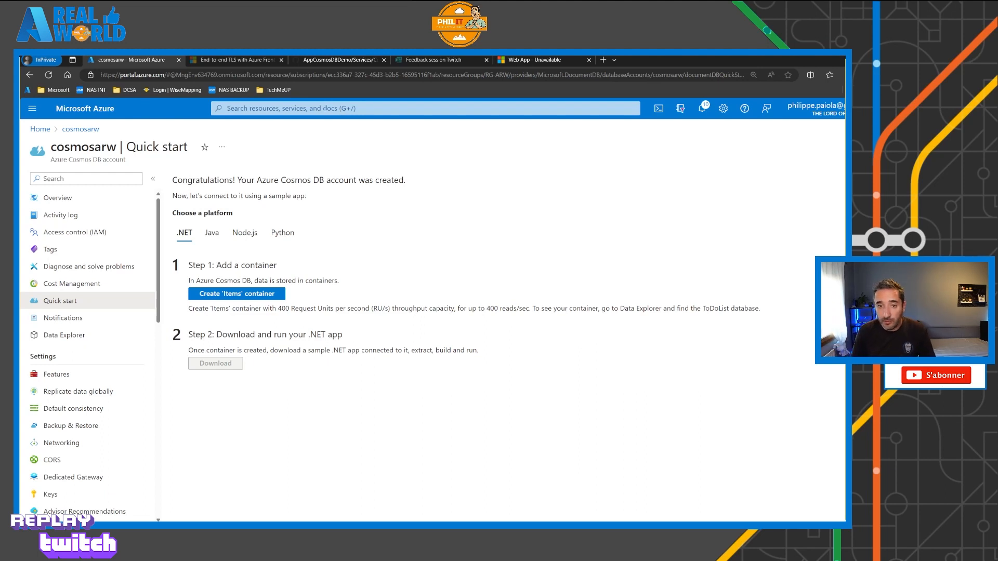
# Search the portal for the Virtual networks service, open it and start creating a virtual network.
pyautogui.click(324, 108)
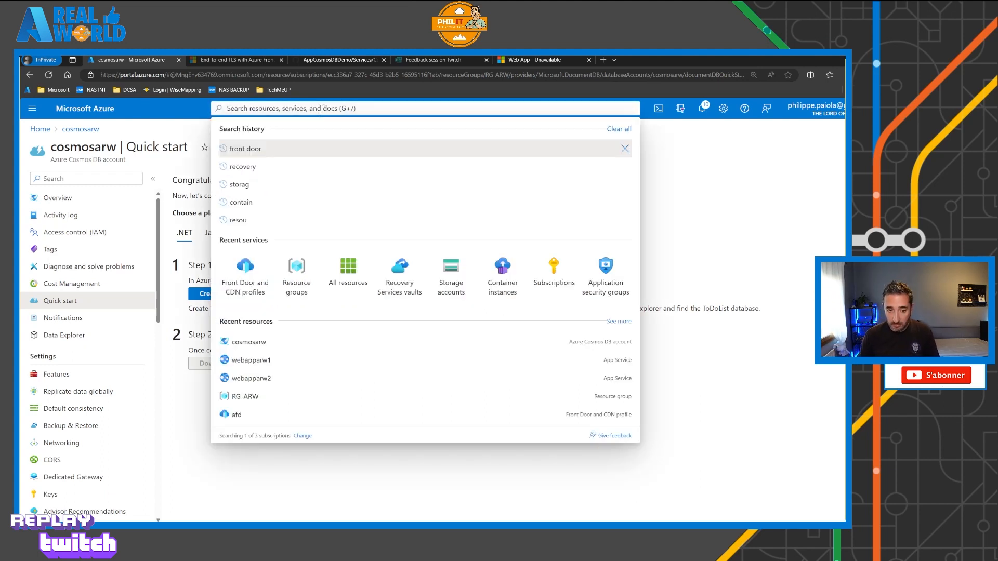
pyautogui.write('virtu')
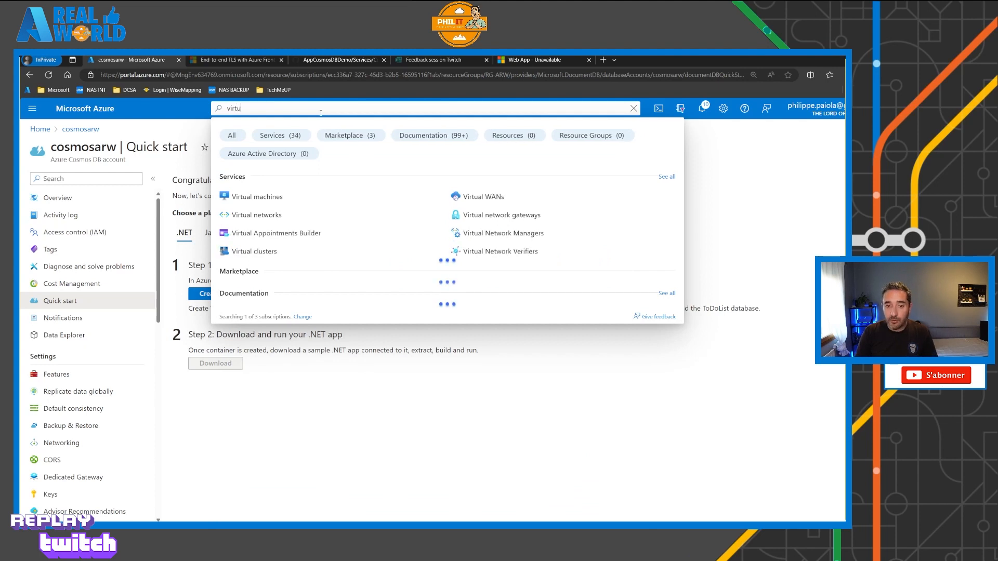
pyautogui.press('Down')
pyautogui.press('Down')
pyautogui.press('Return')
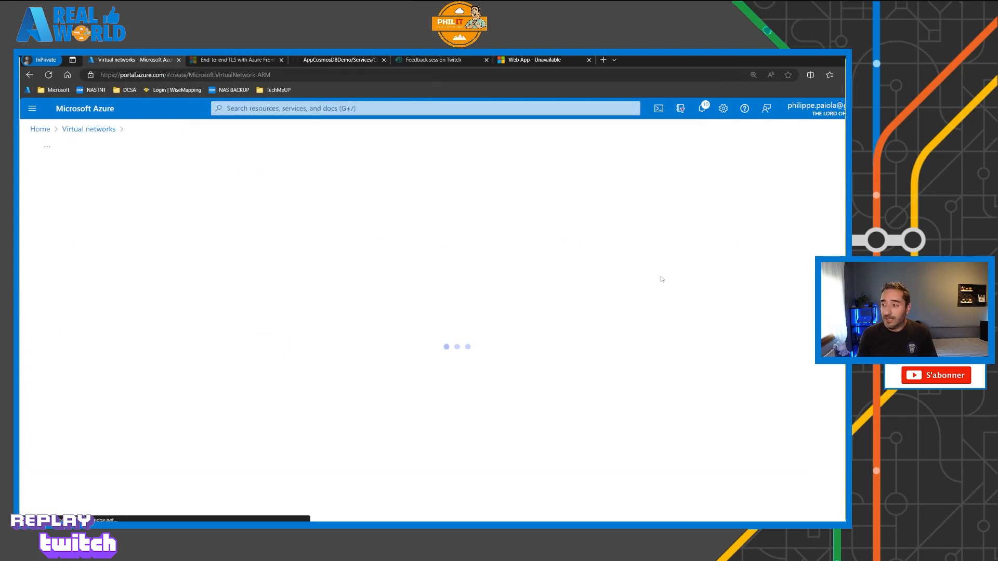
# Set the new virtual network's resource group to RG-ARW, its name to vnet-prod and its region to (Europe) France Central.
pyautogui.click(256, 358)
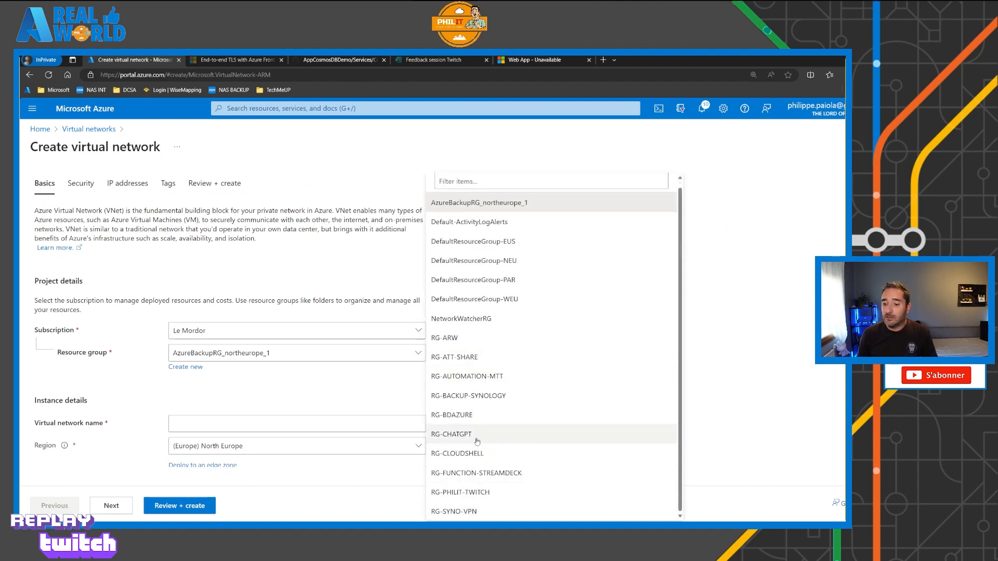
pyautogui.click(462, 339)
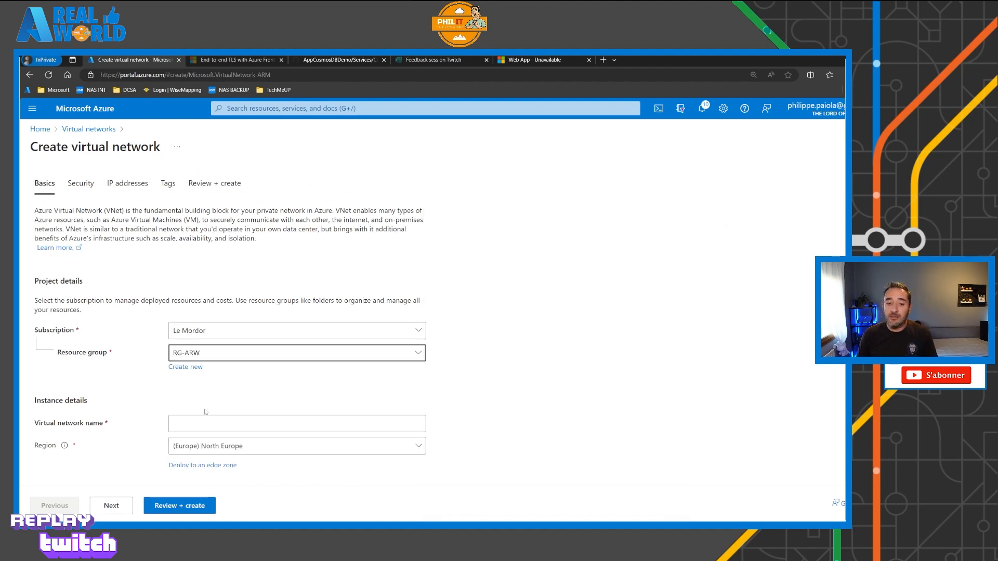
pyautogui.click(188, 425)
pyautogui.write('vnet-prod')
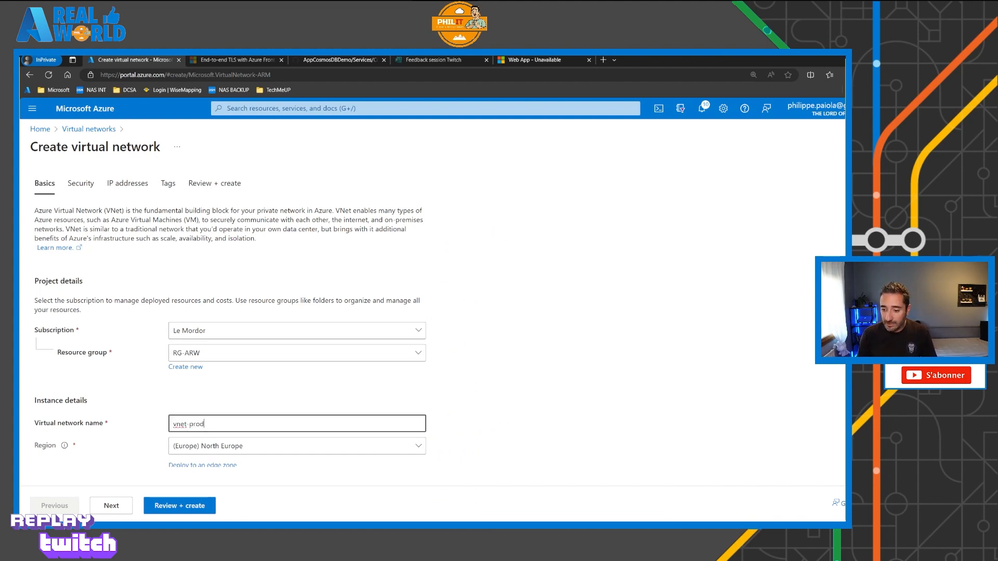
pyautogui.hotkey('alt', 'Tab')
pyautogui.scroll(-1, 357, 393)
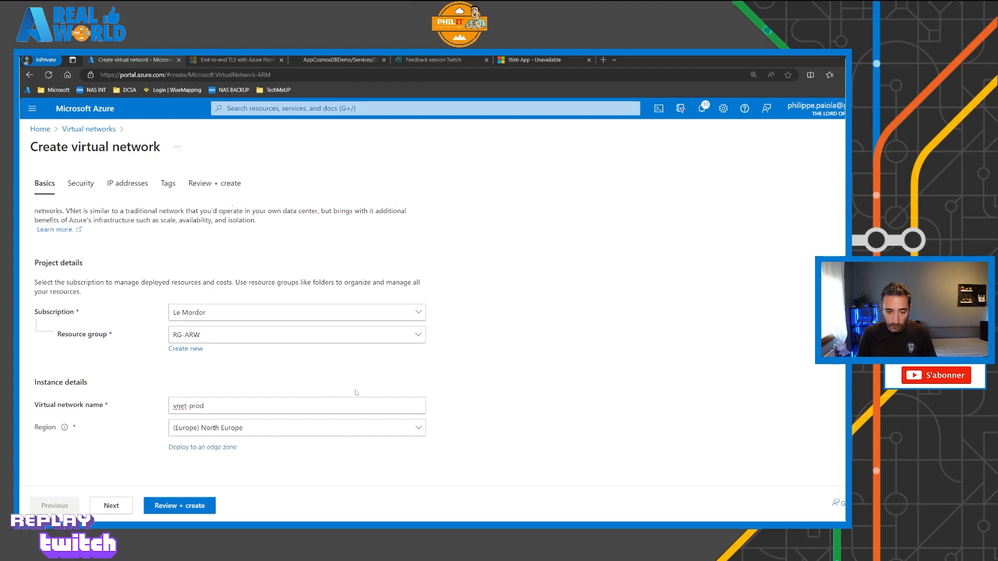
pyautogui.click(246, 436)
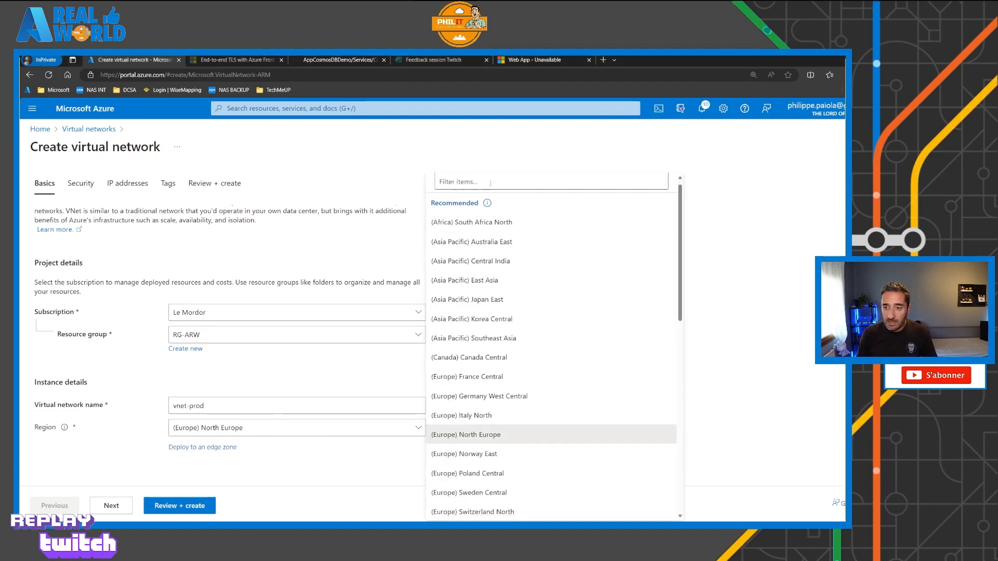
pyautogui.click(470, 377)
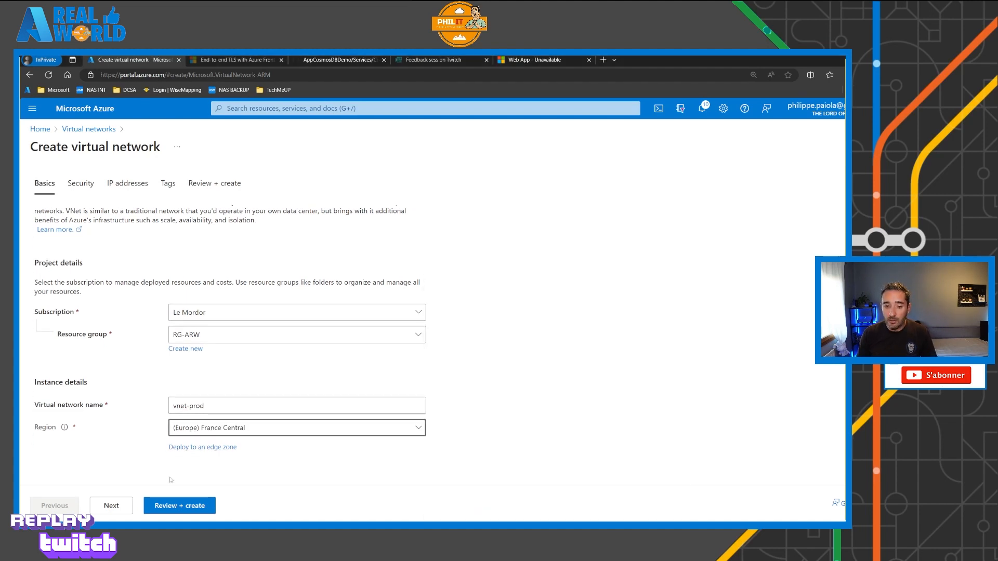
# Go to the virtual network's IP address settings and rename the default subnet privateendpoint.
pyautogui.click(125, 513)
pyautogui.click(125, 513)
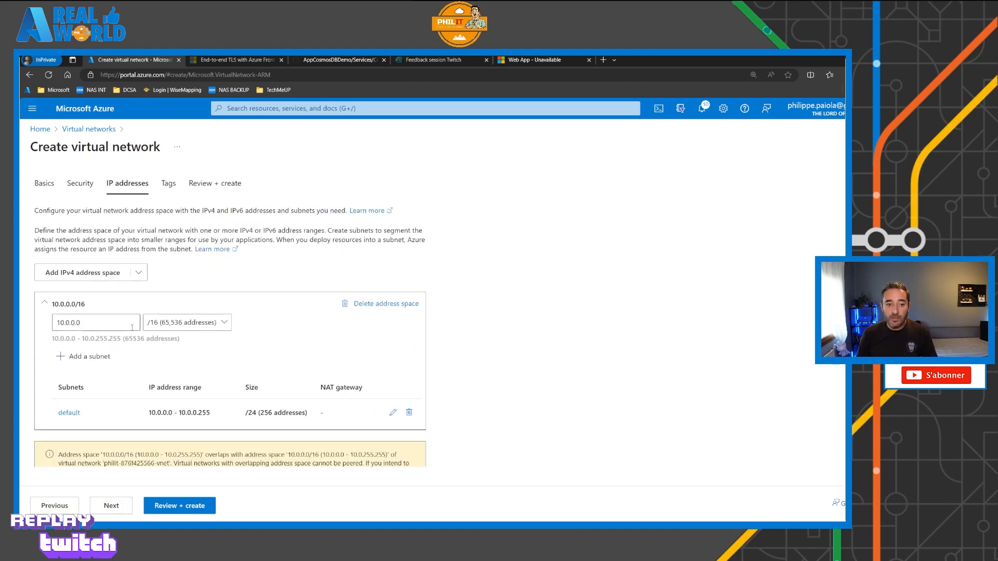
pyautogui.click(69, 412)
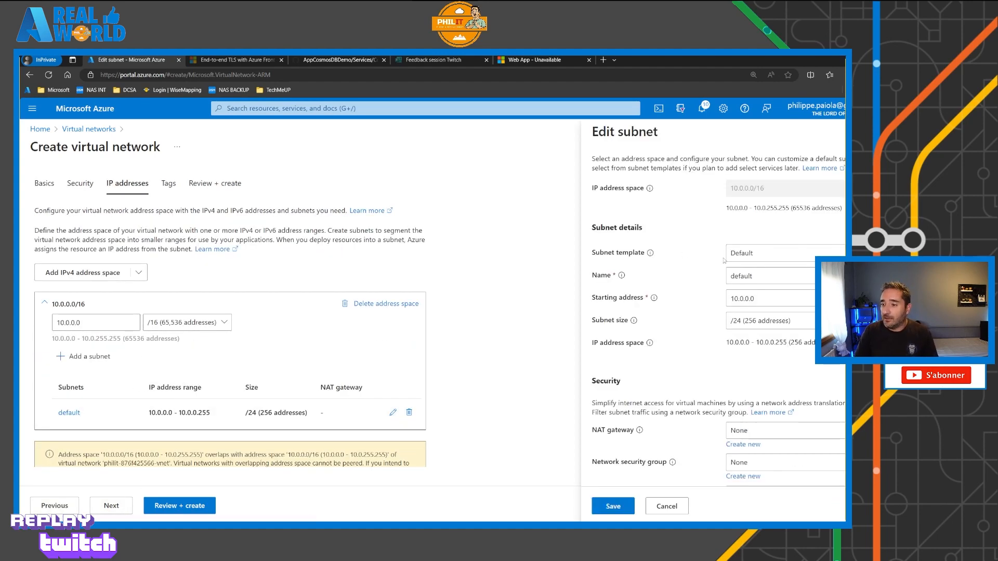
pyautogui.doubleClick(740, 274)
pyautogui.write('privatenedpo')
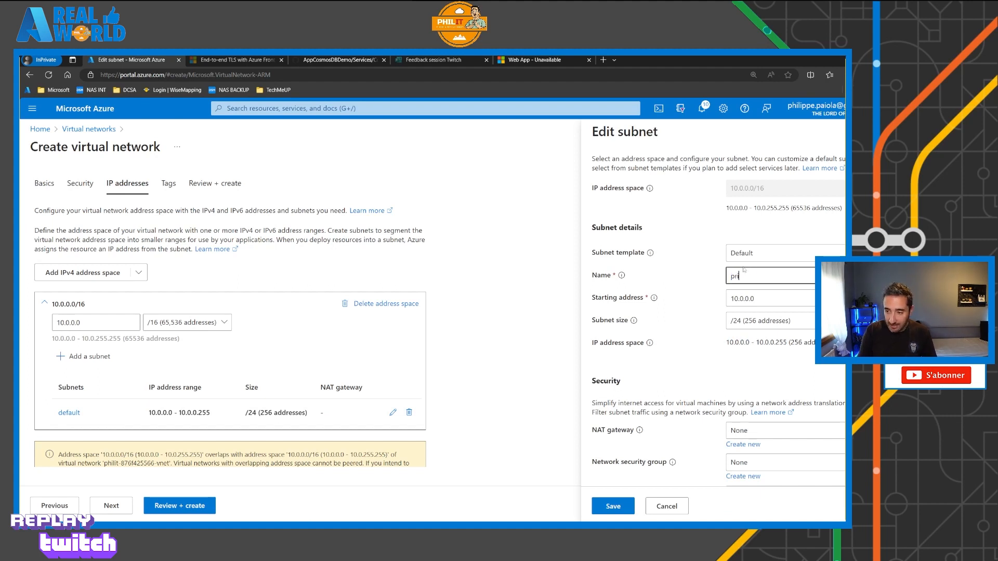
pyautogui.press('BackSpace')
pyautogui.press('BackSpace')
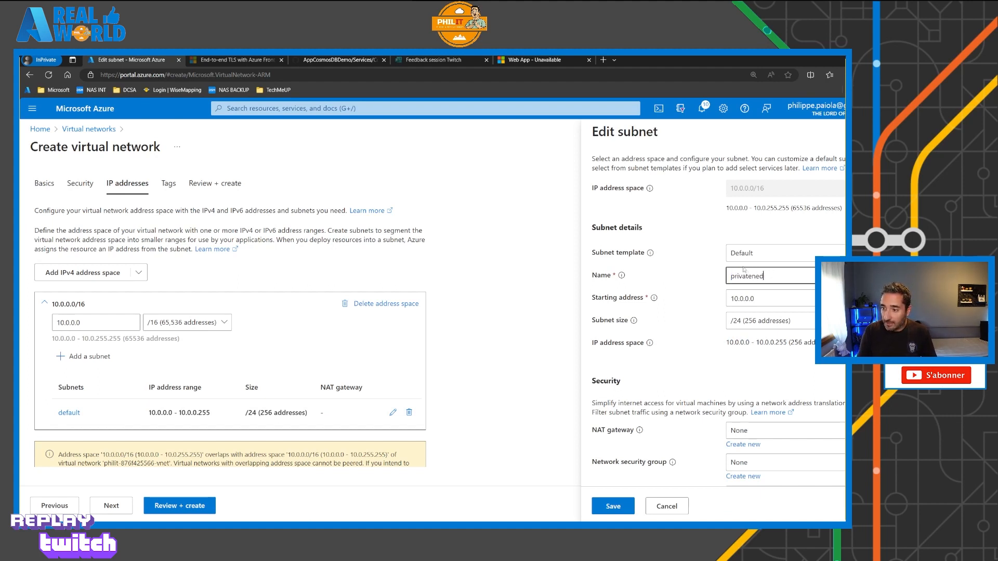
pyautogui.write('endpoint')
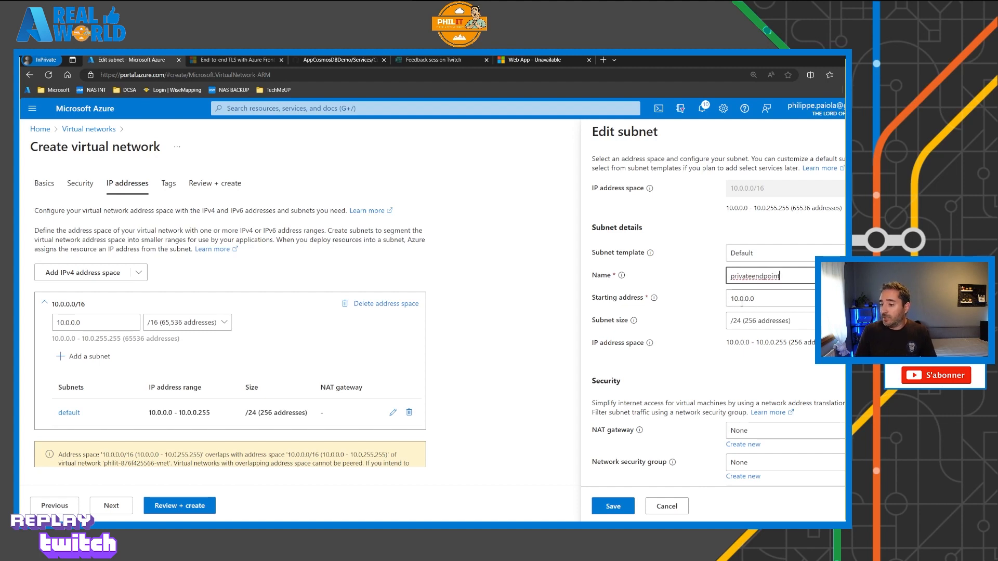
pyautogui.click(626, 504)
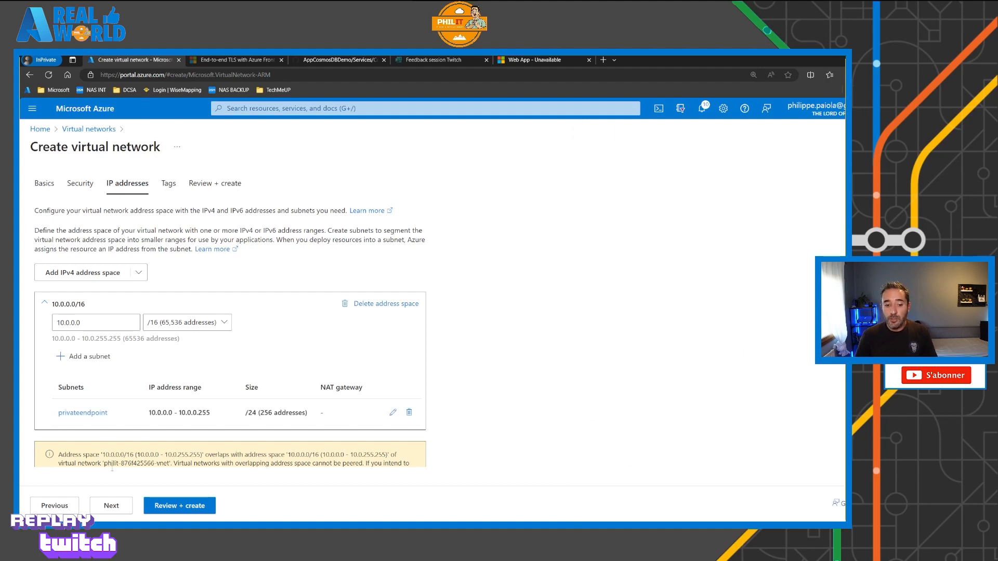
# Review and create the virtual network, then open the deployed vnet-prod resource.
pyautogui.click(168, 506)
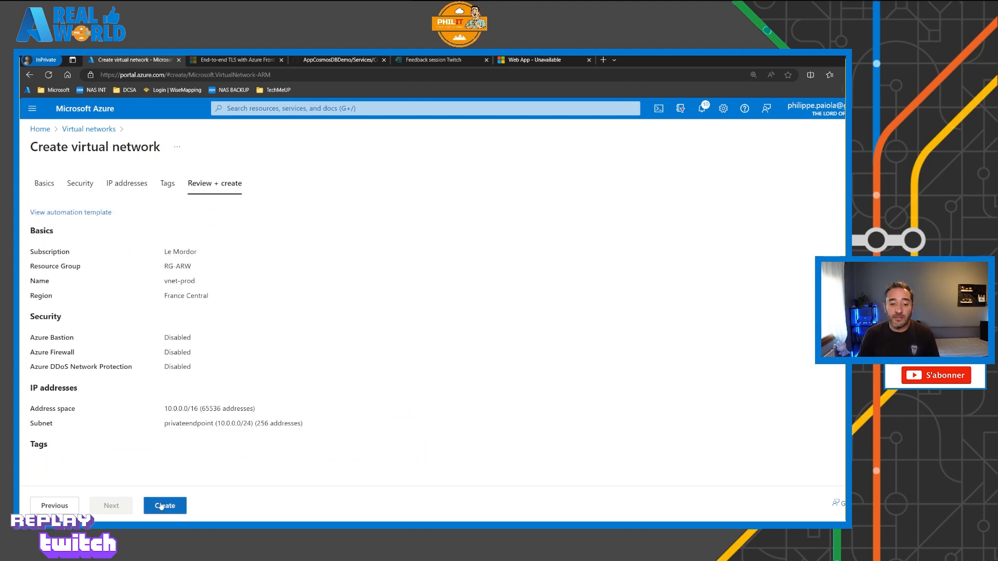
pyautogui.click(161, 507)
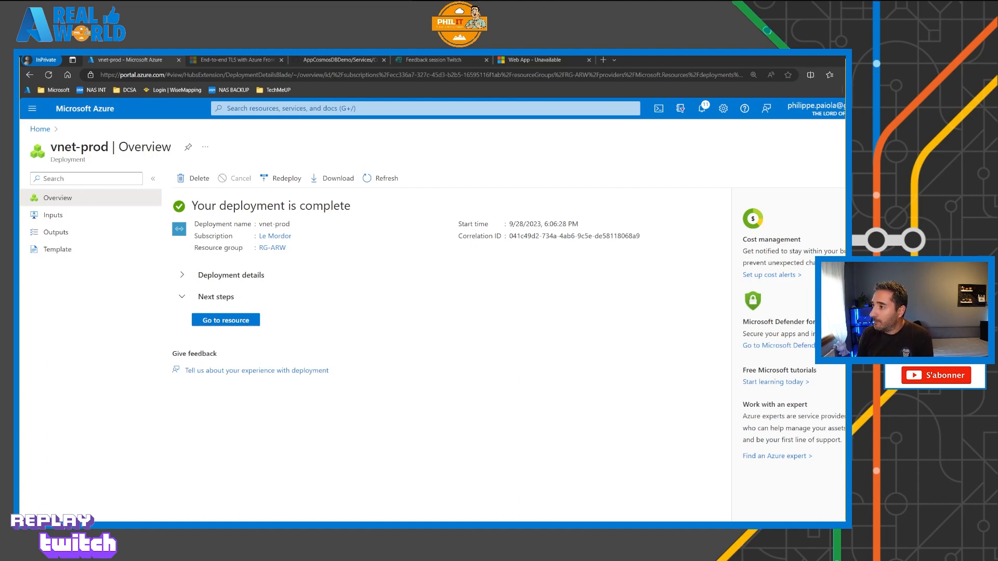
pyautogui.hotkey('alt', 'Tab')
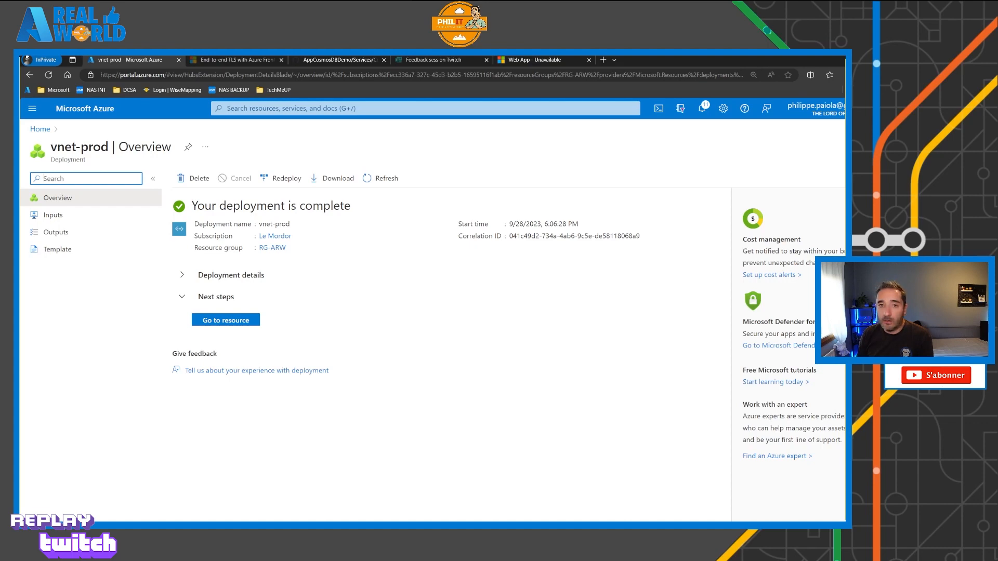
pyautogui.click(237, 321)
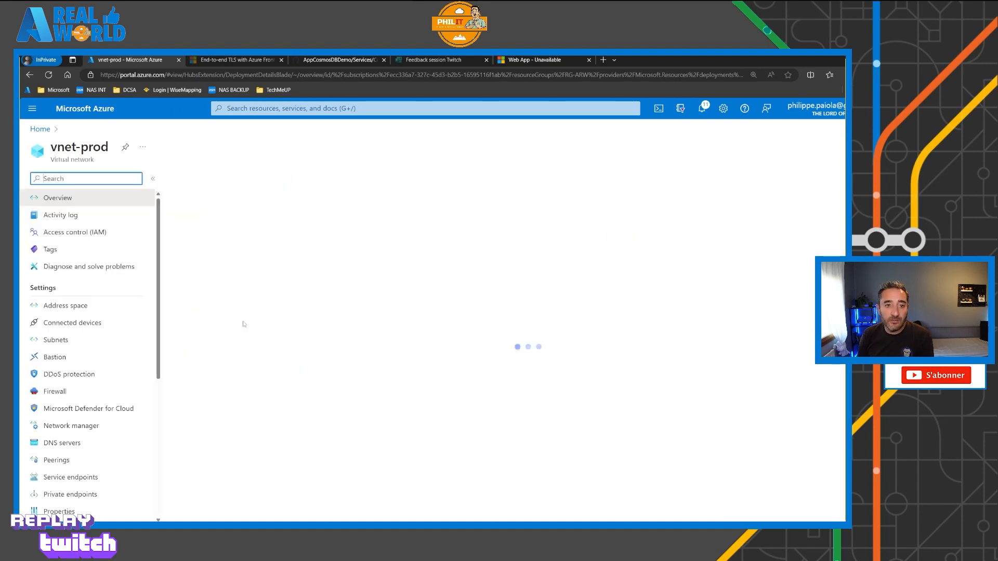
# Open the Front Door profile afd from RG-ARW and examine the webapparw origin group's origins, health probes and load balancing.
pyautogui.click(269, 228)
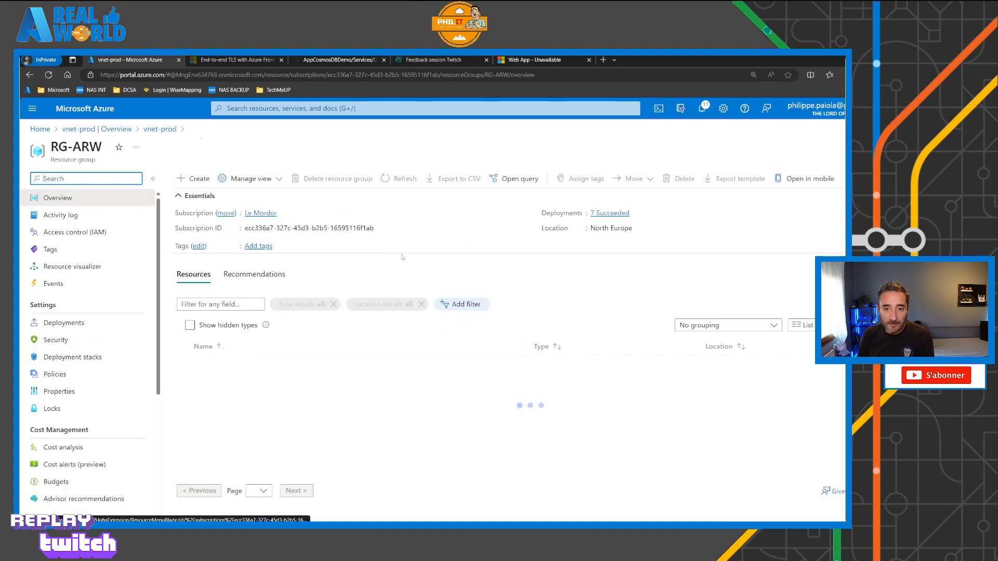
pyautogui.click(212, 365)
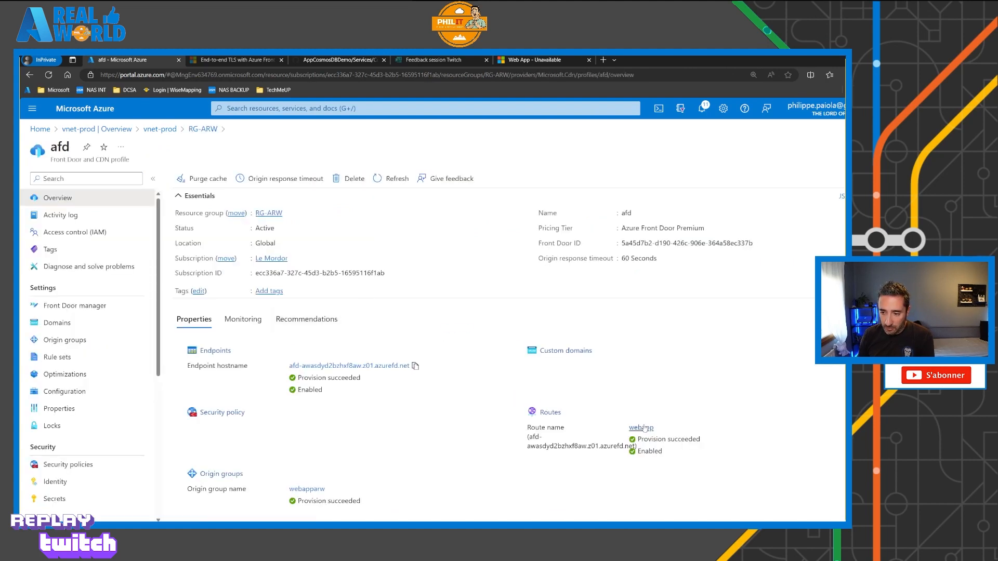
pyautogui.click(352, 366)
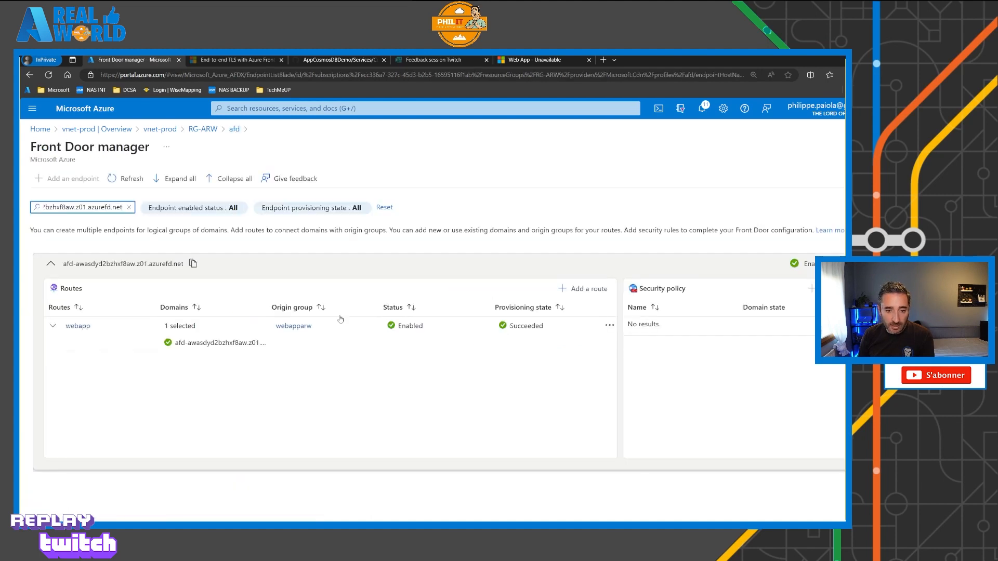
pyautogui.click(293, 326)
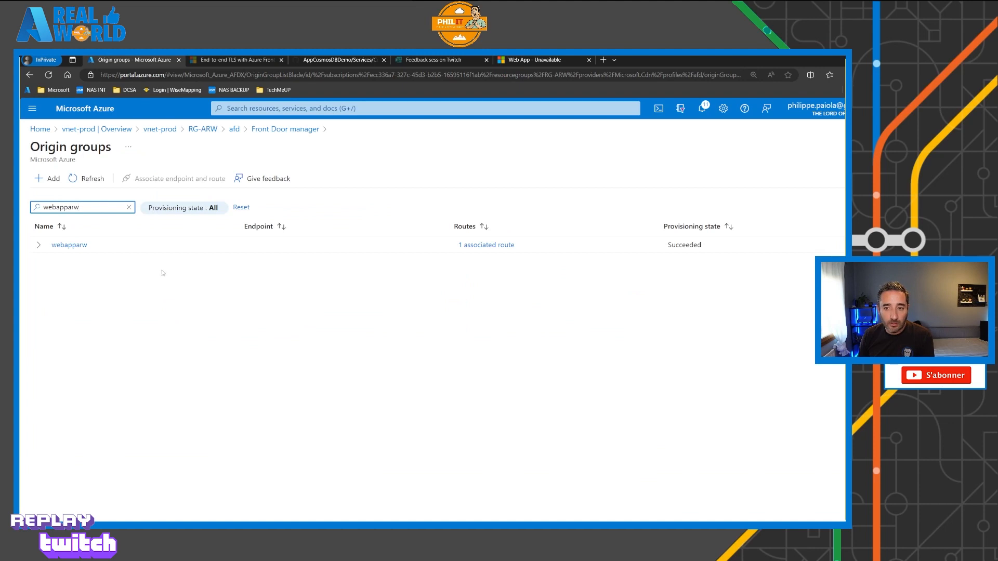
pyautogui.click(69, 244)
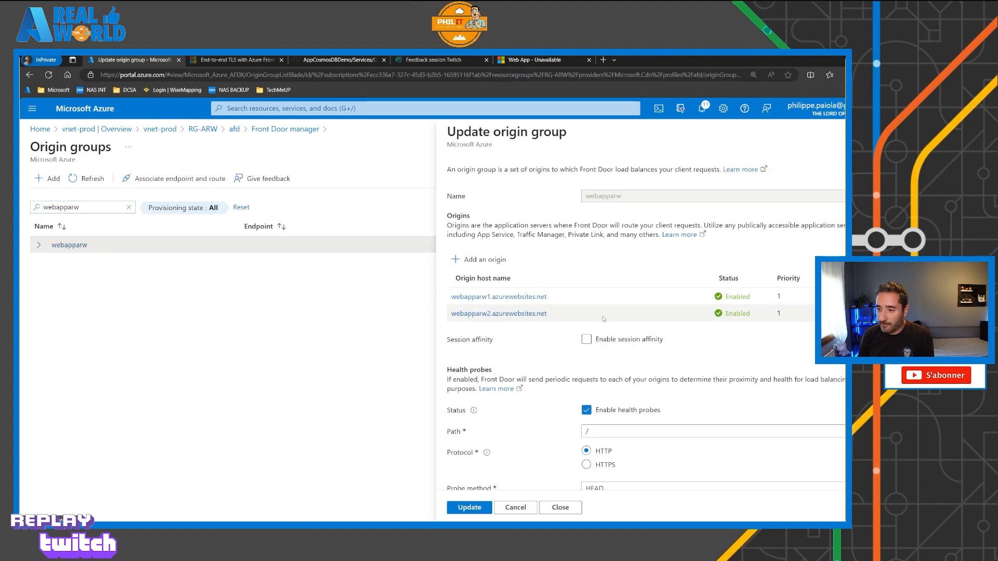
pyautogui.scroll(-2, 686, 348)
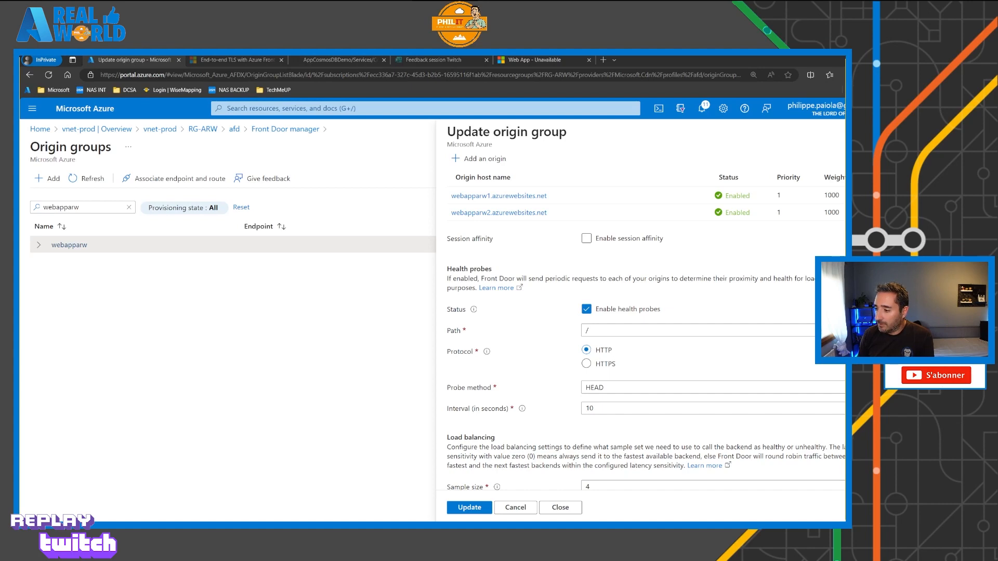
pyautogui.scroll(-3, 638, 367)
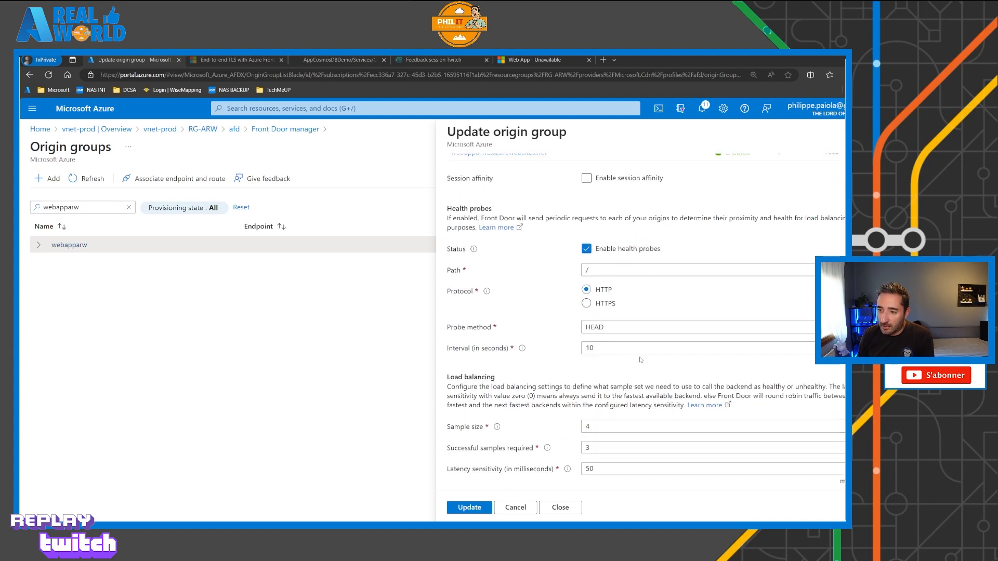
pyautogui.scroll(5, 572, 332)
# Check the webapparw1 origin's host, port, priority and private link settings, then close its details.
pyautogui.click(510, 297)
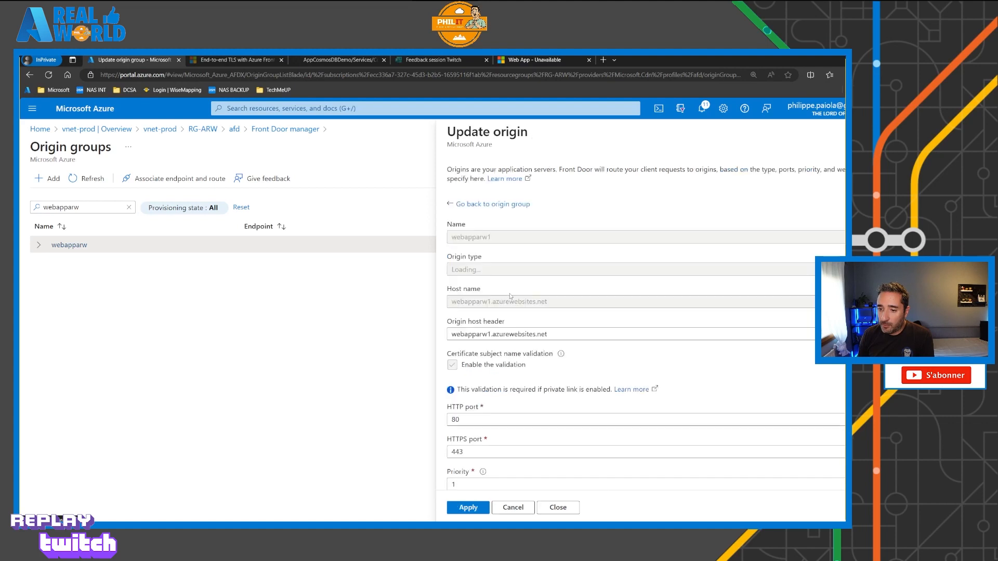
pyautogui.scroll(-1, 599, 305)
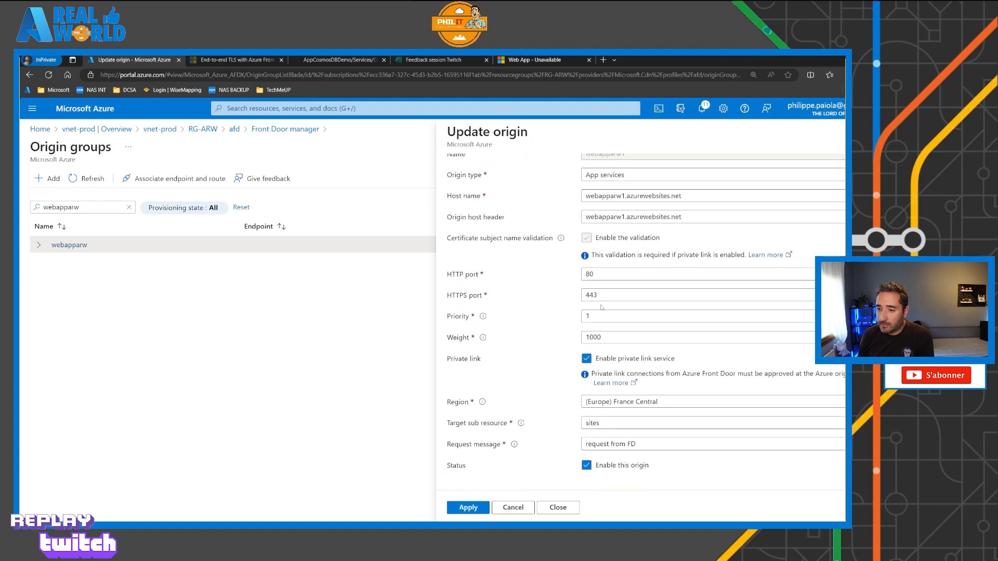
pyautogui.scroll(3, 613, 330)
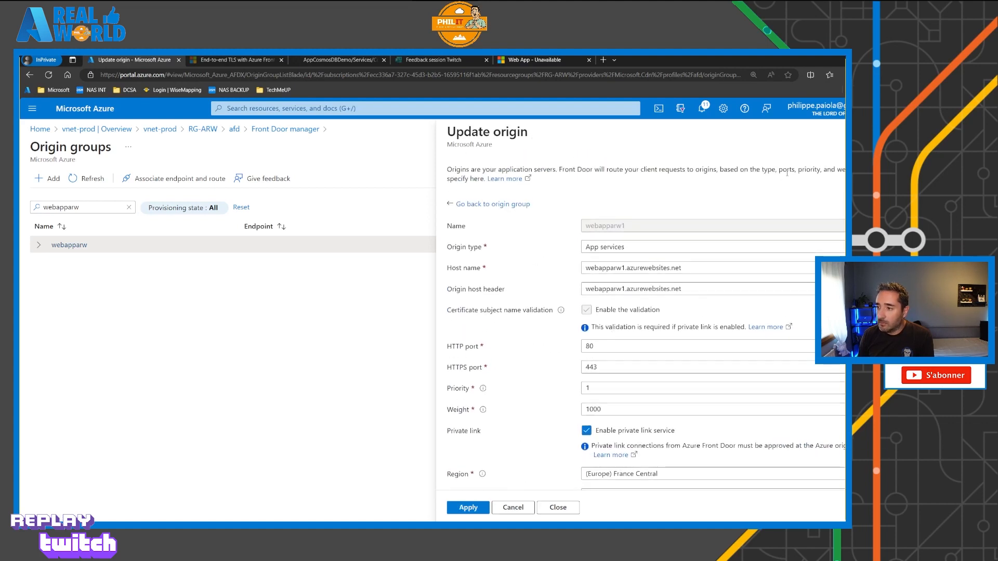
pyautogui.click(879, 132)
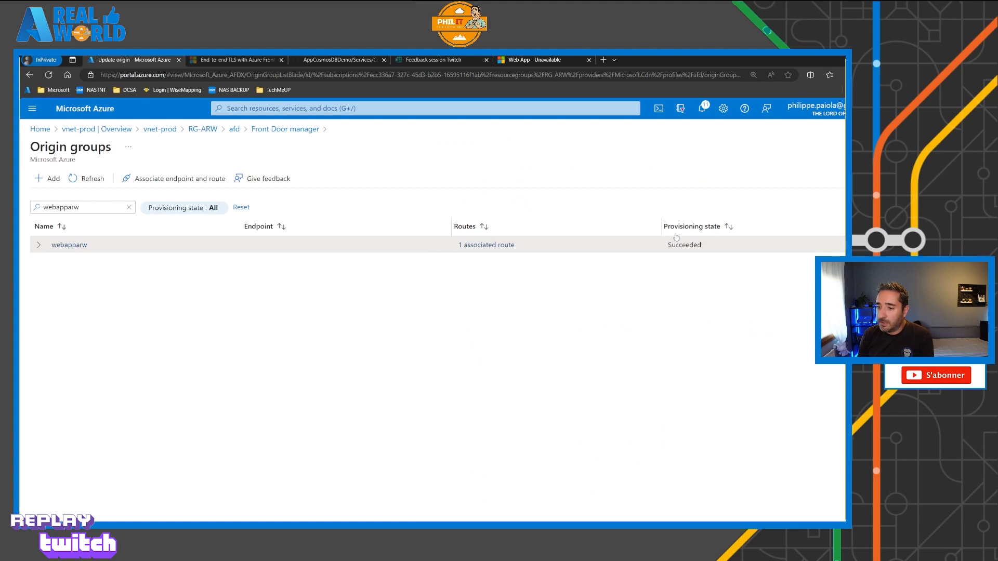
# Reopen the webapparw origin group and check the webapparw2 origin's host, priority and private link settings.
pyautogui.click(483, 246)
pyautogui.click(69, 245)
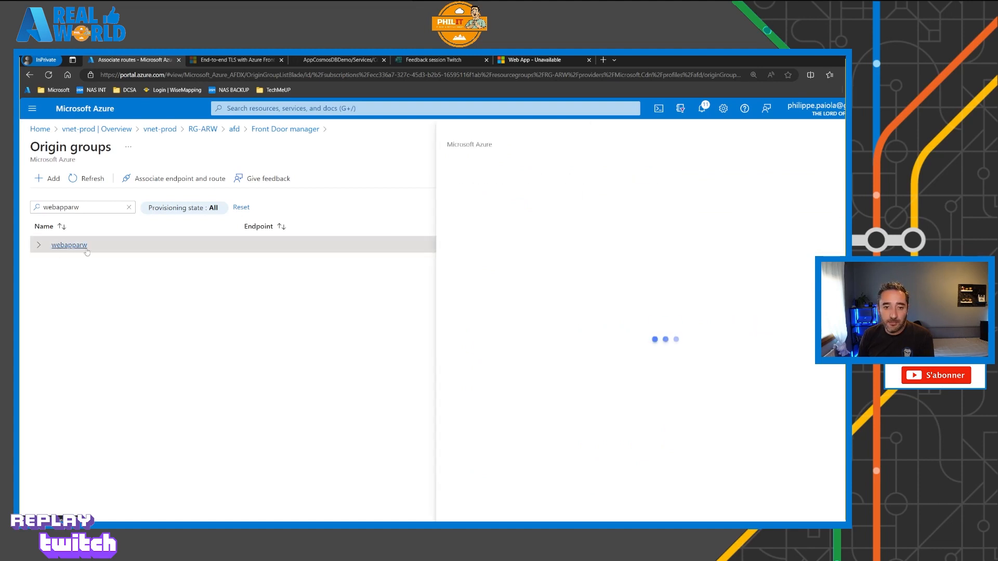
pyautogui.click(499, 314)
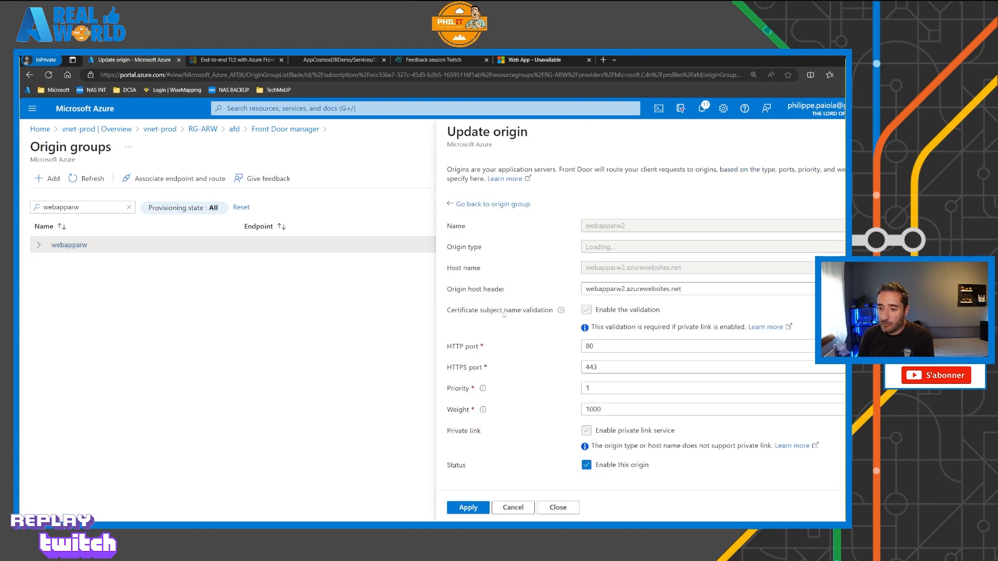
pyautogui.scroll(-2, 557, 331)
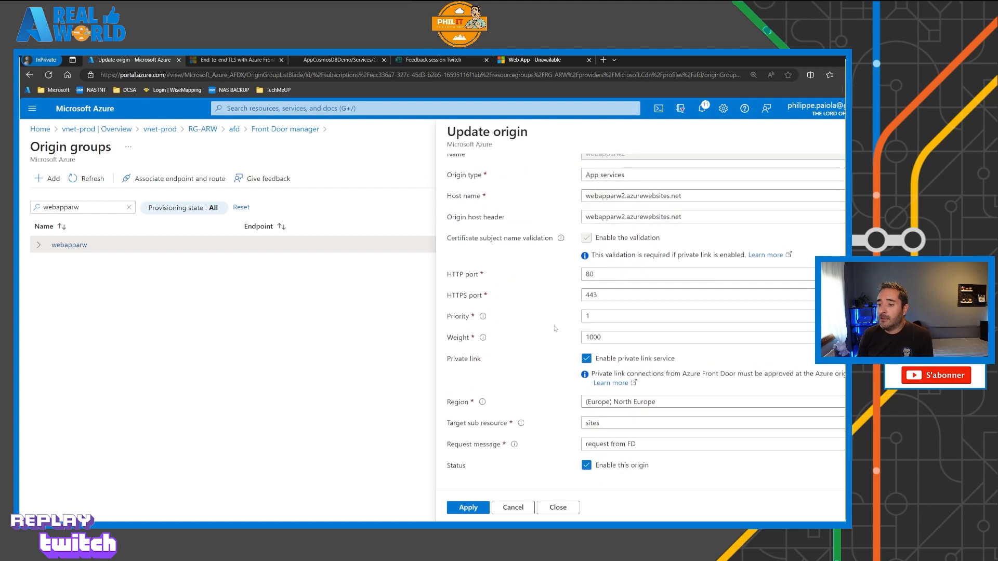
pyautogui.scroll(-1, 568, 336)
pyautogui.scroll(3, 568, 336)
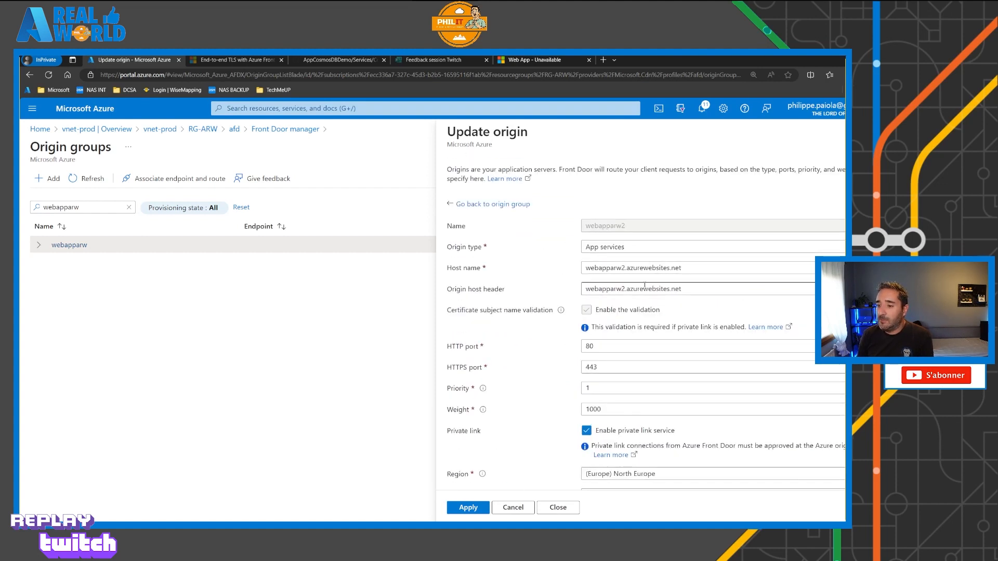
pyautogui.click(884, 132)
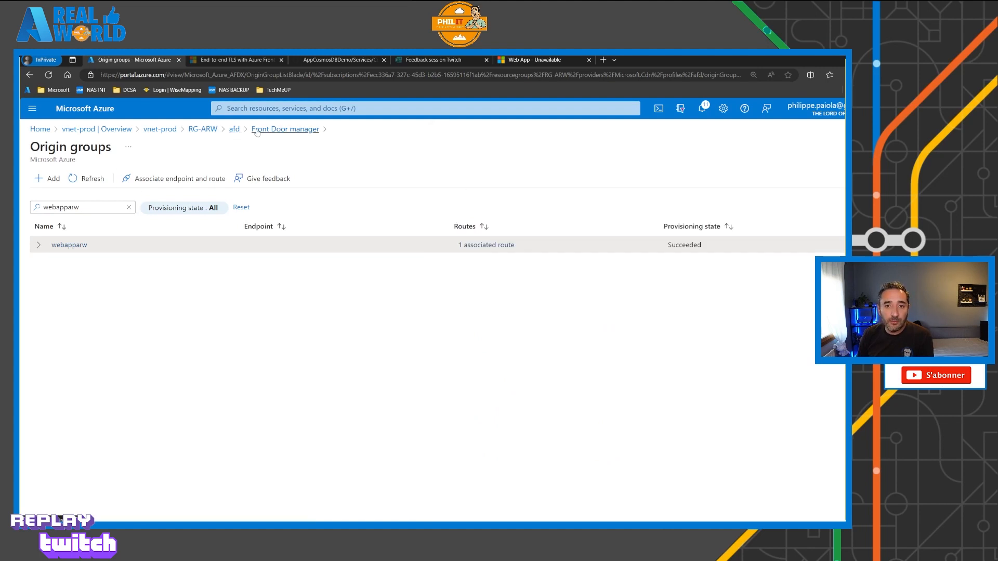
# Return to Front Door manager, open the webapp route and check its domain selection.
pyautogui.click(259, 130)
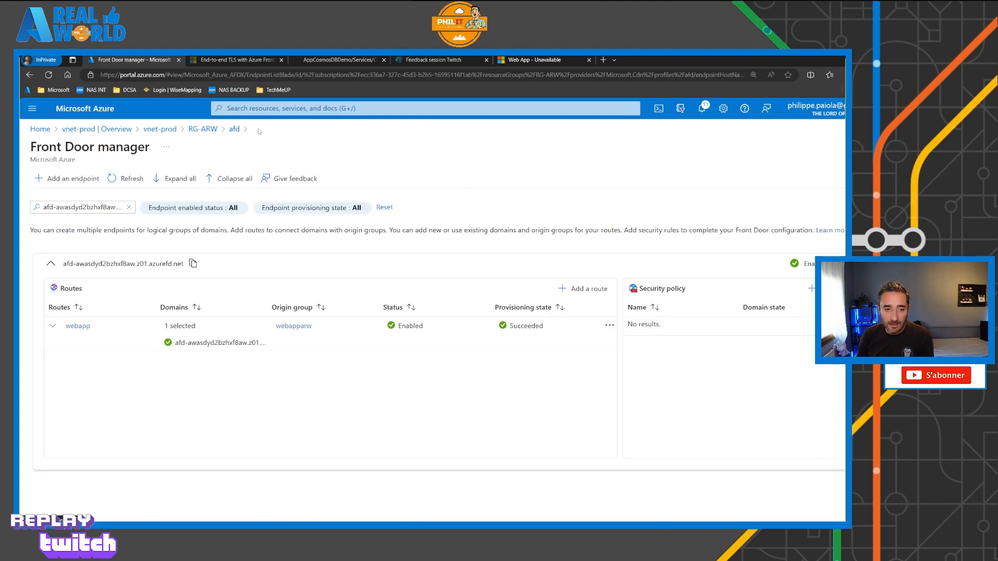
pyautogui.click(77, 326)
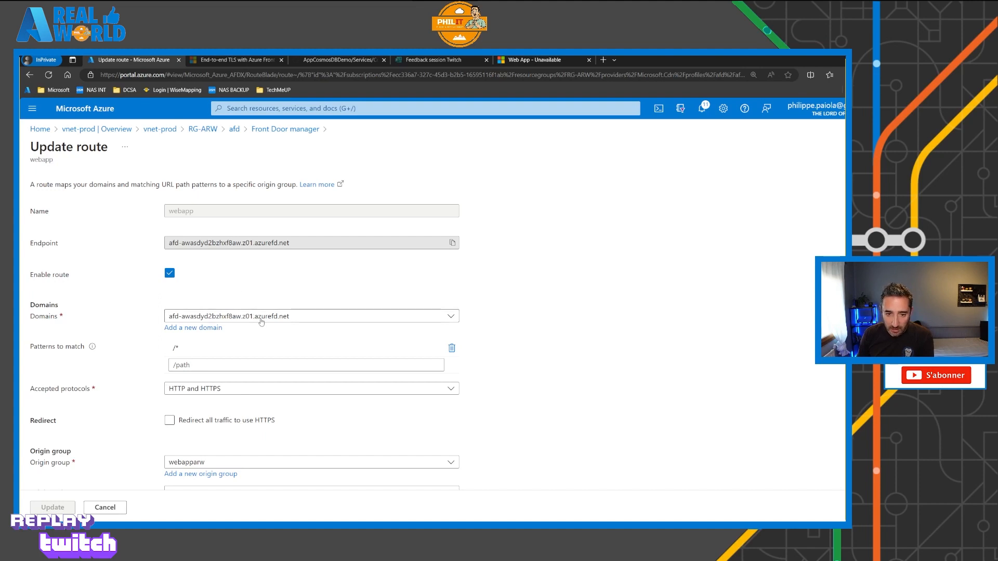
pyautogui.click(275, 320)
pyautogui.click(274, 318)
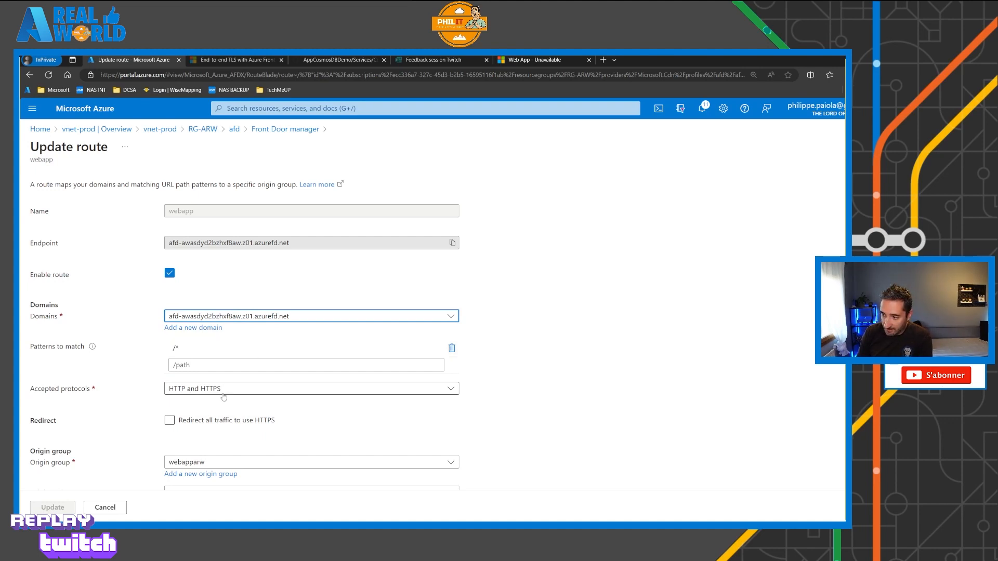
# Review the webapp route's domain, protocol and forwarding settings, and open the afd Front Door profile from RG-ARW.
pyautogui.scroll(-2, 224, 398)
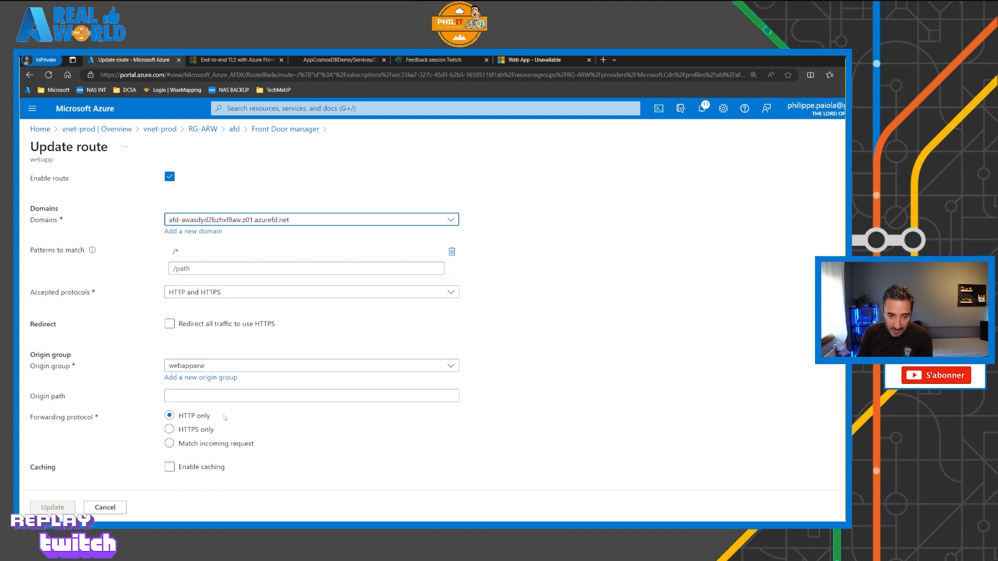
pyautogui.scroll(-2, 224, 417)
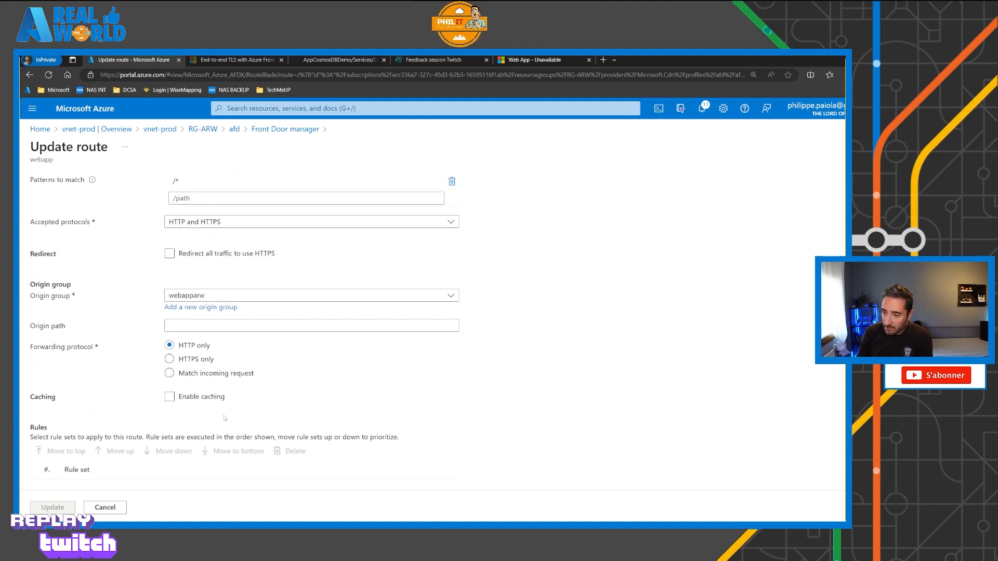
pyautogui.scroll(4, 225, 417)
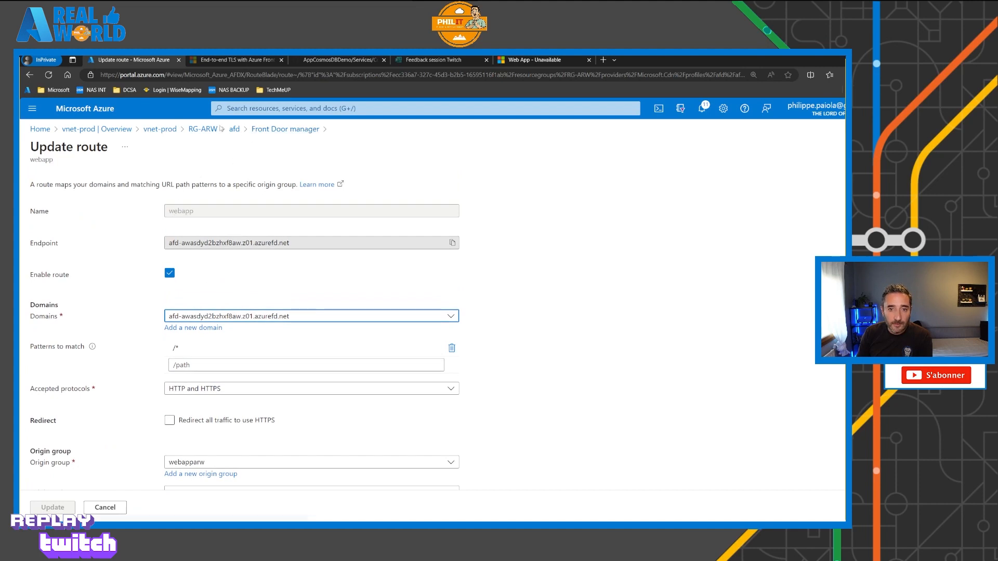
pyautogui.click(203, 129)
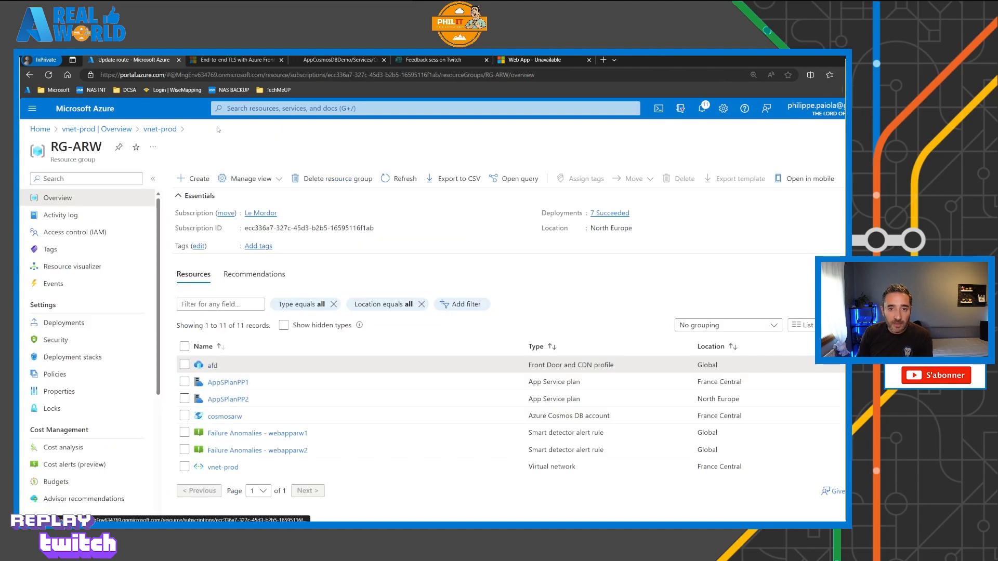
pyautogui.click(213, 366)
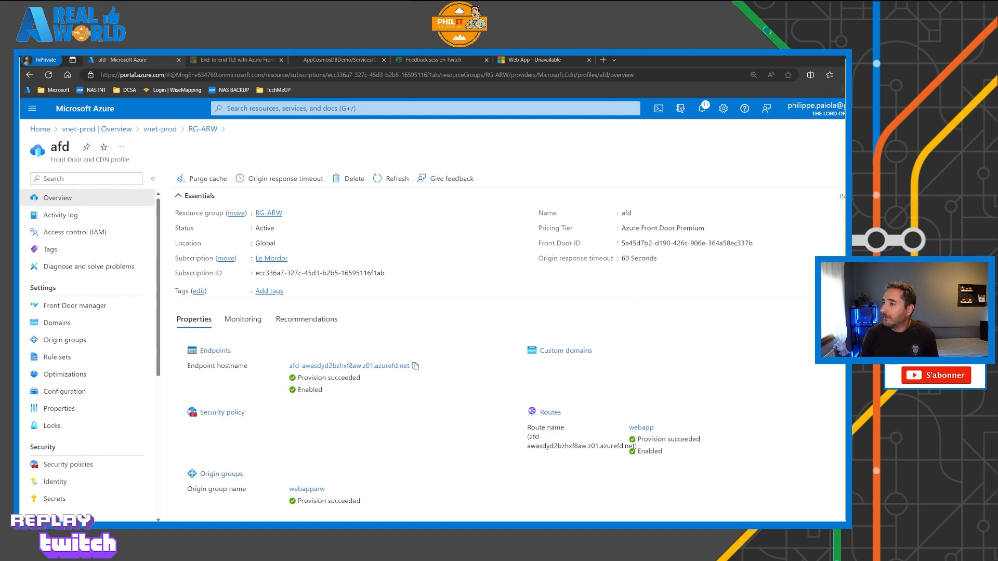
pyautogui.moveTo(841, 129); pyautogui.dragTo(334, 129)
pyautogui.doubleClick(334, 130)
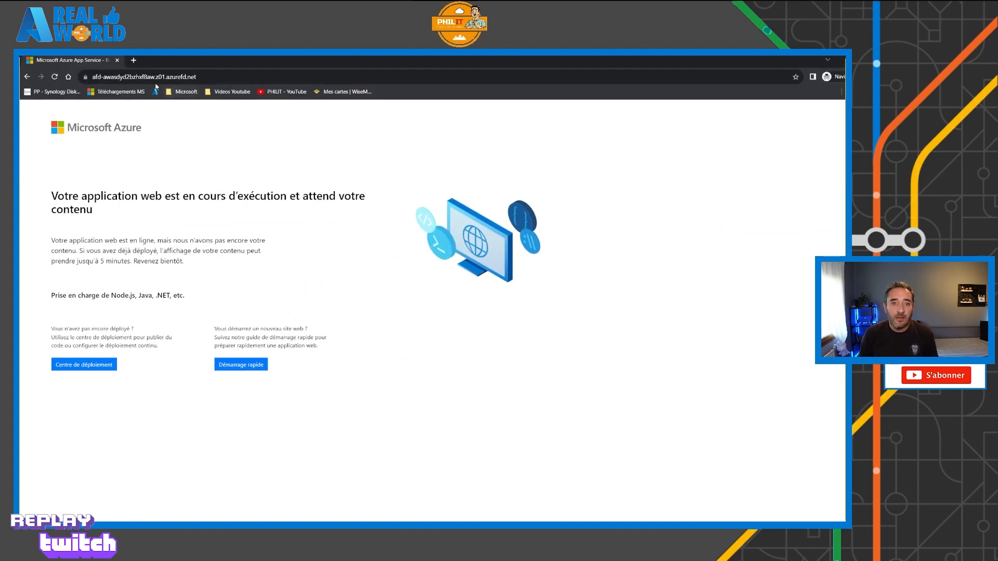
pyautogui.click(145, 80)
pyautogui.press('Home')
pyautogui.write('https://')
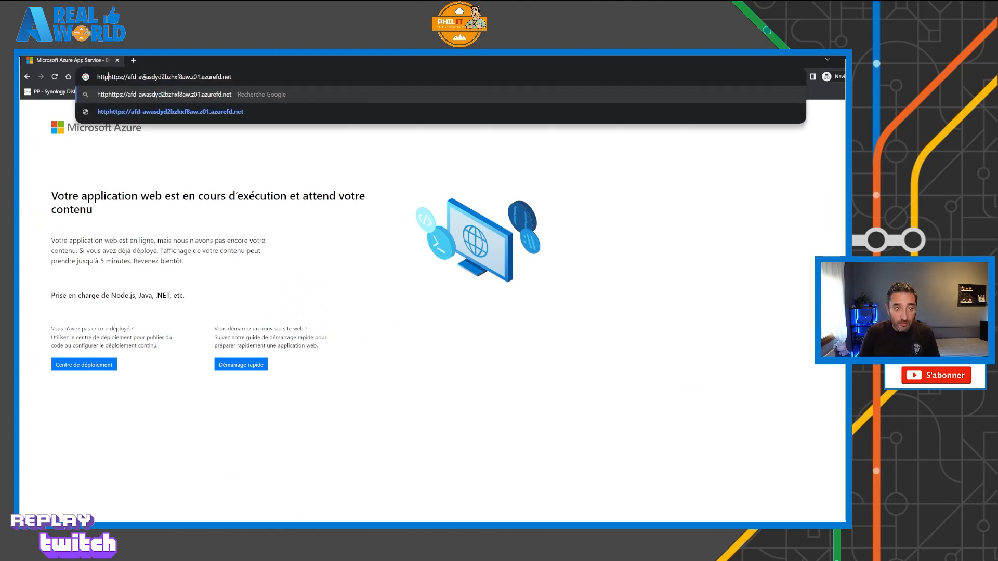
pyautogui.press('BackSpace')
pyautogui.press('BackSpace')
pyautogui.press('BackSpace')
pyautogui.press('BackSpace')
pyautogui.press('BackSpace')
pyautogui.press('BackSpace')
pyautogui.press('BackSpace')
pyautogui.press('BackSpace')
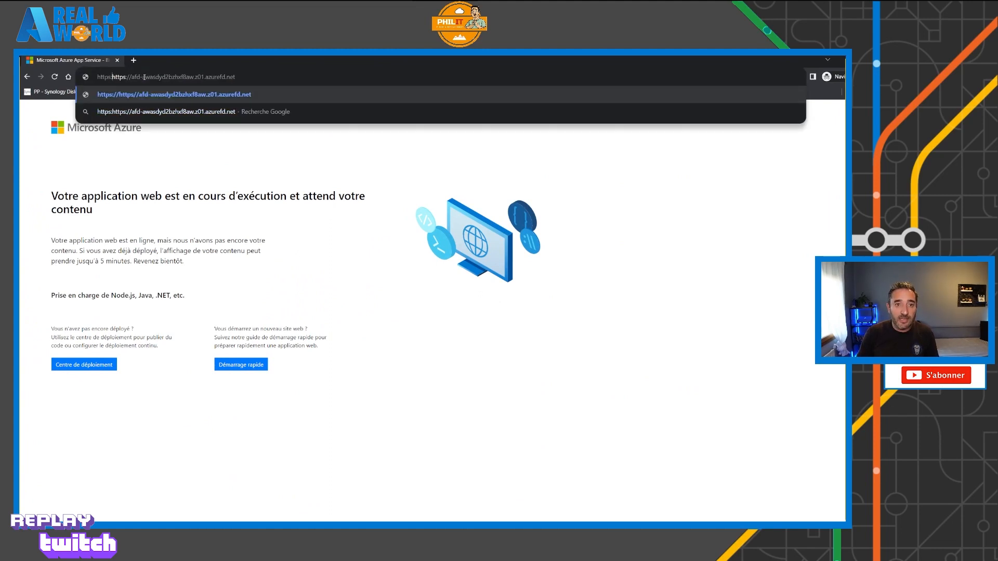
pyautogui.press('Return')
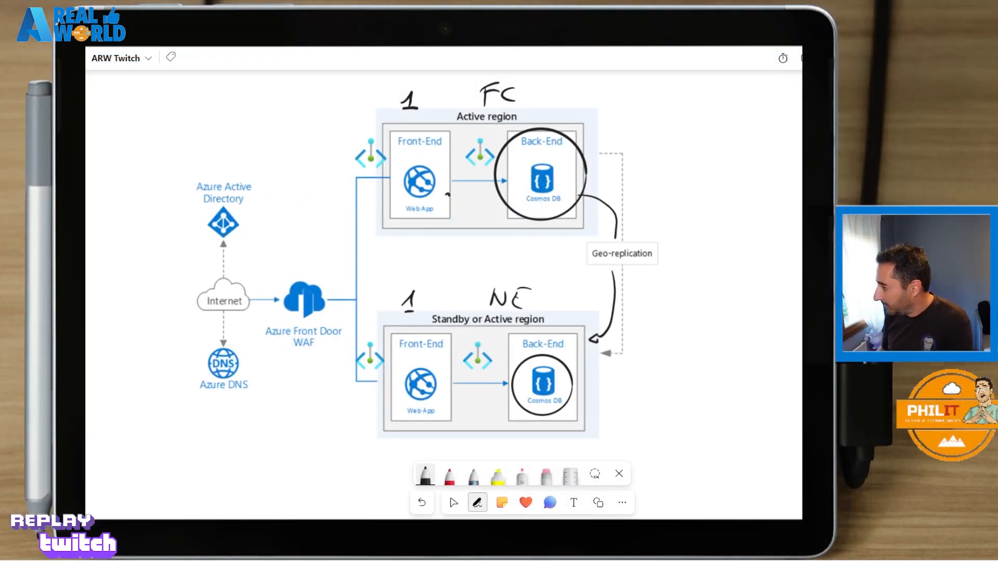
# Draw a curved arrow from the Internet cloud toward Azure Front Door and label it HTTPS by hand.
pyautogui.moveTo(253, 214)
pyautogui.mouseDown()
pyautogui.moveTo(240, 242)
pyautogui.moveTo(264, 285)
pyautogui.mouseUp()
pyautogui.moveTo(253, 232); pyautogui.dragTo(248, 249)
pyautogui.moveTo(250, 242)
pyautogui.mouseDown()
pyautogui.moveTo(257, 250)
pyautogui.moveTo(271, 234)
pyautogui.mouseUp()
pyautogui.moveTo(268, 234)
pyautogui.mouseDown()
pyautogui.moveTo(266, 248)
pyautogui.moveTo(274, 234)
pyautogui.moveTo(292, 254)
pyautogui.moveTo(279, 235)
pyautogui.mouseUp()
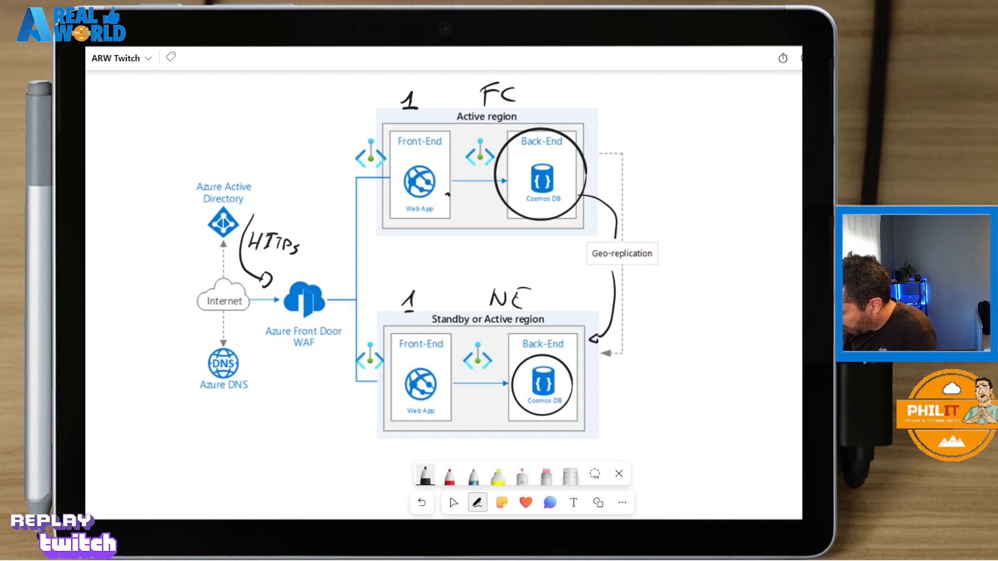
# Draw arrows from Front Door to both regions, label them HTTP, and circle the private endpoint icon before each front end.
pyautogui.moveTo(341, 282)
pyautogui.mouseDown()
pyautogui.moveTo(359, 210)
pyautogui.moveTo(353, 299)
pyautogui.moveTo(362, 342)
pyautogui.mouseUp()
pyautogui.moveTo(353, 237)
pyautogui.mouseDown()
pyautogui.moveTo(363, 252)
pyautogui.moveTo(378, 237)
pyautogui.mouseUp()
pyautogui.moveTo(375, 240)
pyautogui.mouseDown()
pyautogui.moveTo(372, 252)
pyautogui.moveTo(395, 238)
pyautogui.mouseUp()
pyautogui.moveTo(390, 242)
pyautogui.mouseDown()
pyautogui.moveTo(387, 252)
pyautogui.moveTo(394, 241)
pyautogui.mouseUp()
pyautogui.moveTo(382, 143)
pyautogui.mouseDown()
pyautogui.moveTo(372, 136)
pyautogui.moveTo(392, 165)
pyautogui.moveTo(384, 139)
pyautogui.mouseUp()
pyautogui.moveTo(375, 338)
pyautogui.mouseDown()
pyautogui.moveTo(348, 360)
pyautogui.moveTo(385, 347)
pyautogui.mouseUp()
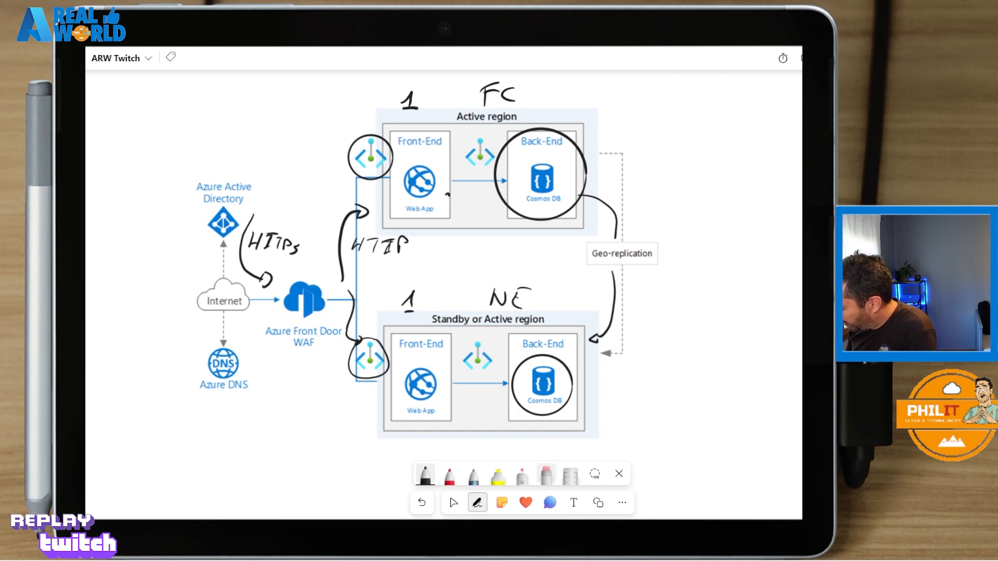
# Erase the HTTPS and HTTP arrows, the endpoint circles and the handwritten 1 above each region, and return to the selection tool.
pyautogui.click(546, 474)
pyautogui.moveTo(345, 186)
pyautogui.mouseDown()
pyautogui.moveTo(349, 167)
pyautogui.moveTo(366, 168)
pyautogui.moveTo(378, 191)
pyautogui.moveTo(409, 326)
pyautogui.moveTo(268, 281)
pyautogui.moveTo(276, 200)
pyautogui.mouseUp()
pyautogui.click(425, 474)
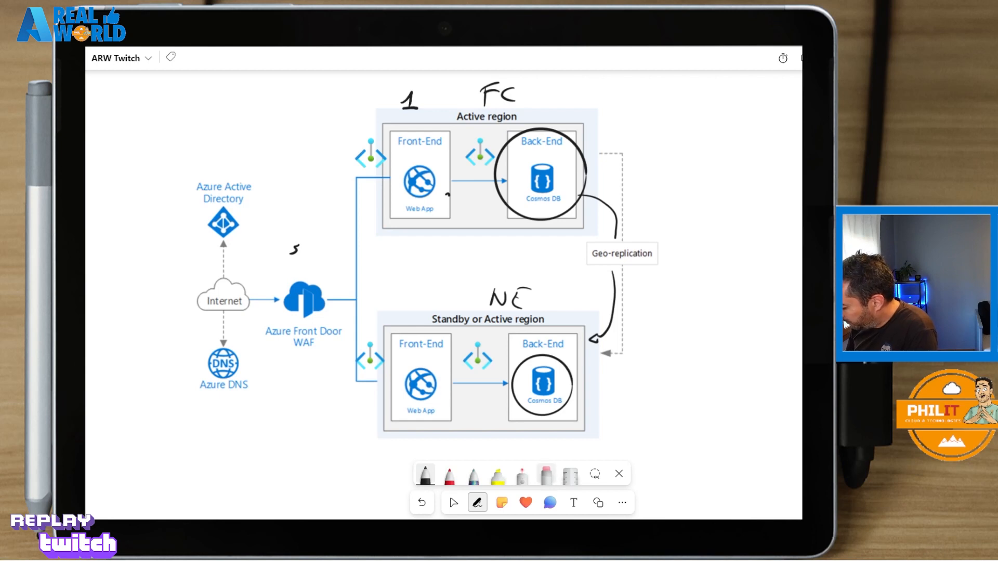
pyautogui.click(545, 473)
pyautogui.moveTo(409, 107); pyautogui.dragTo(412, 93)
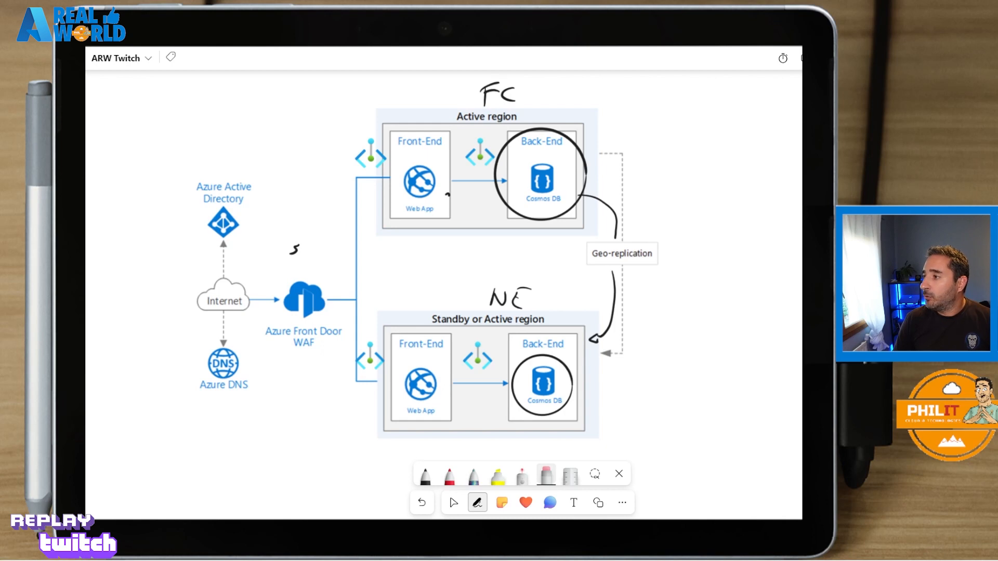
pyautogui.click(453, 502)
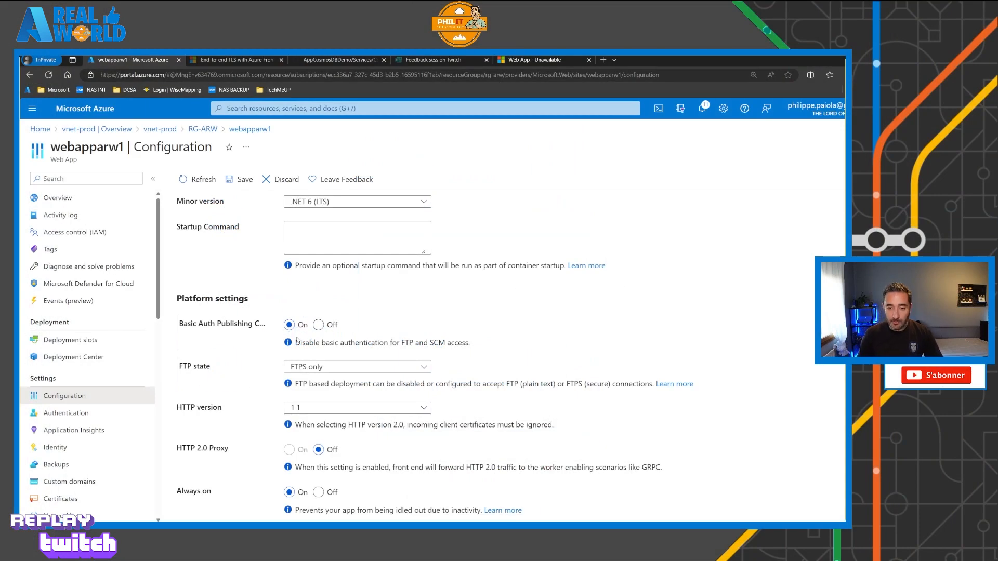
# Mark the Configuration entry and the Basic Auth Publishing On option with red arrows, and clear the annotations.
pyautogui.moveTo(95, 396); pyautogui.dragTo(176, 338)
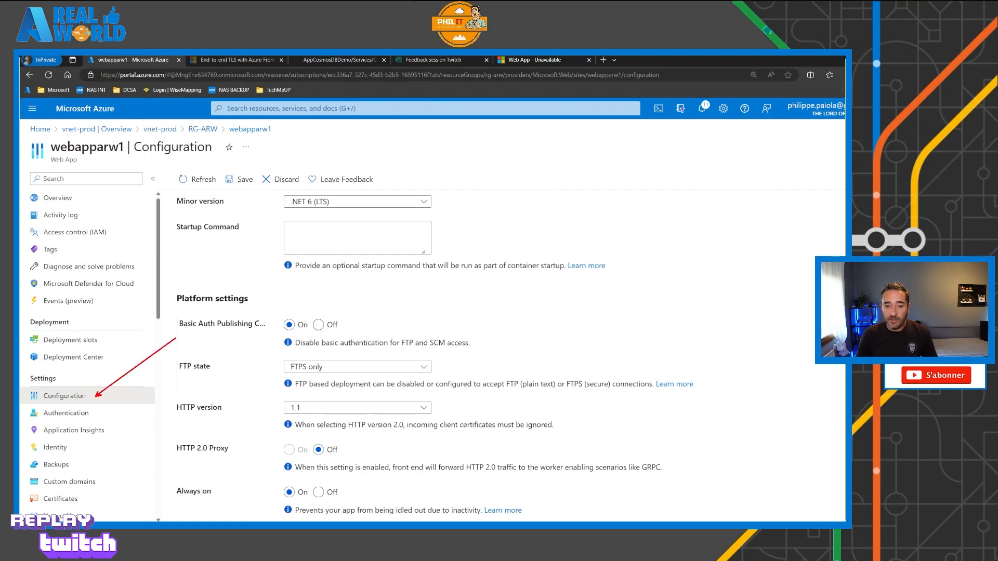
pyautogui.moveTo(300, 315); pyautogui.dragTo(316, 300)
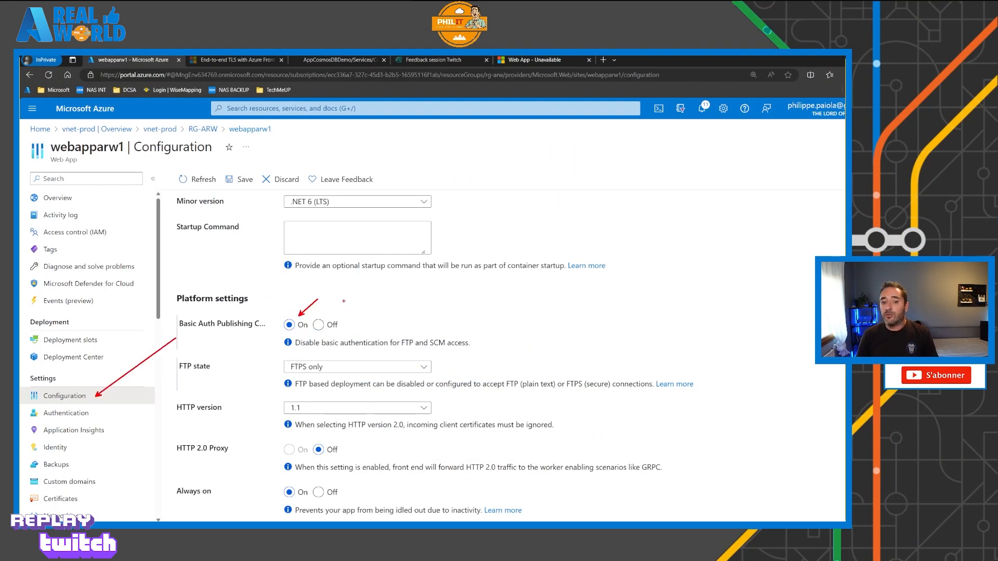
pyautogui.press('Escape')
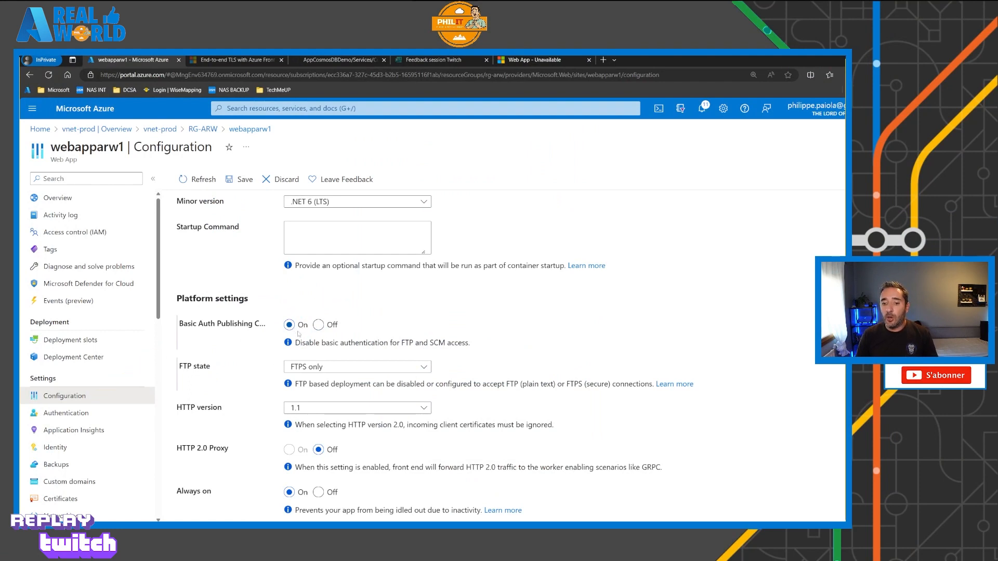
# Save webapparw1's configuration with Basic Auth Publishing Credentials set to On.
pyautogui.click(239, 180)
pyautogui.click(204, 254)
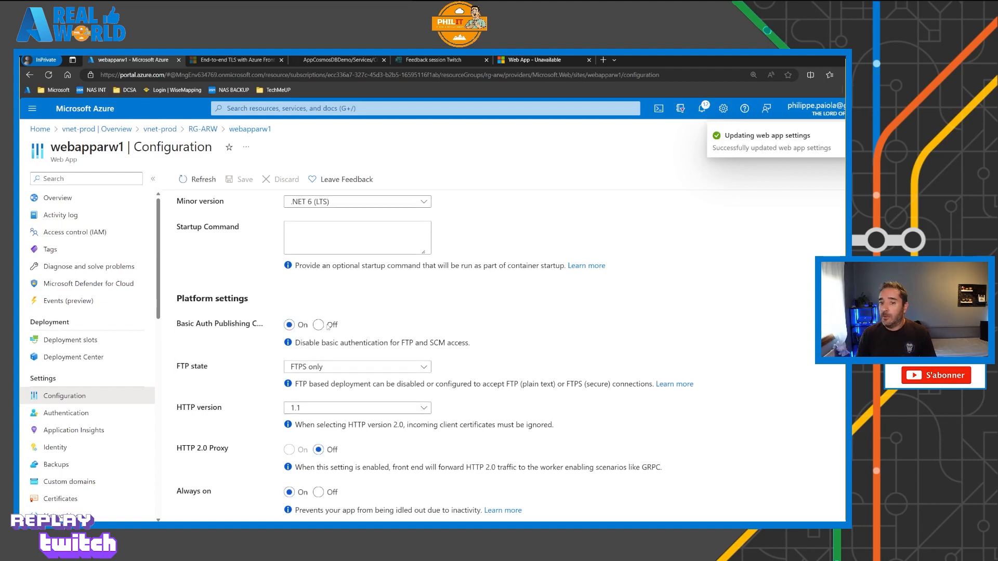
# Set Basic Auth Publishing Credentials to On in webapparw2's general configuration settings and save the change.
pyautogui.click(203, 129)
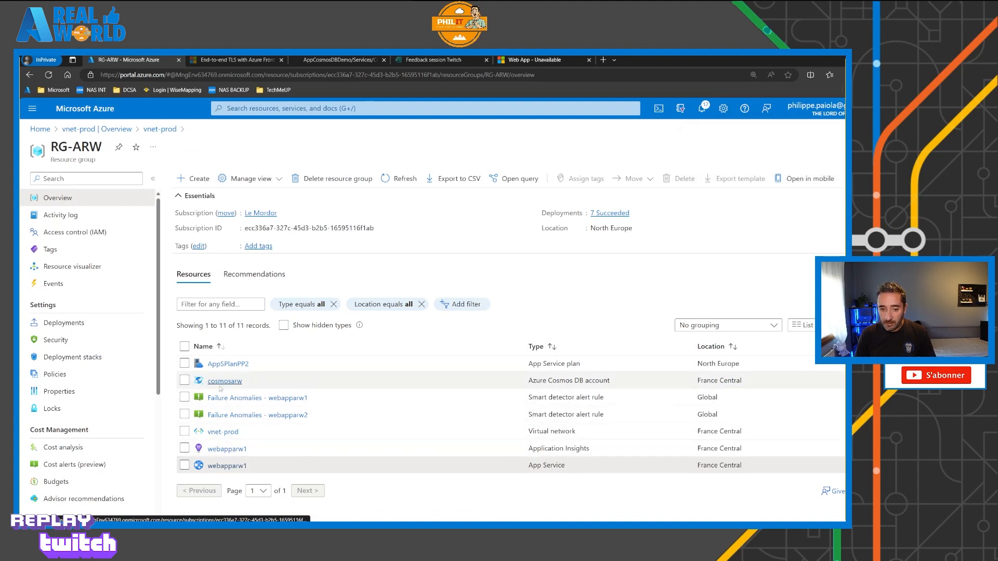
pyautogui.scroll(-1, 231, 437)
pyautogui.click(227, 446)
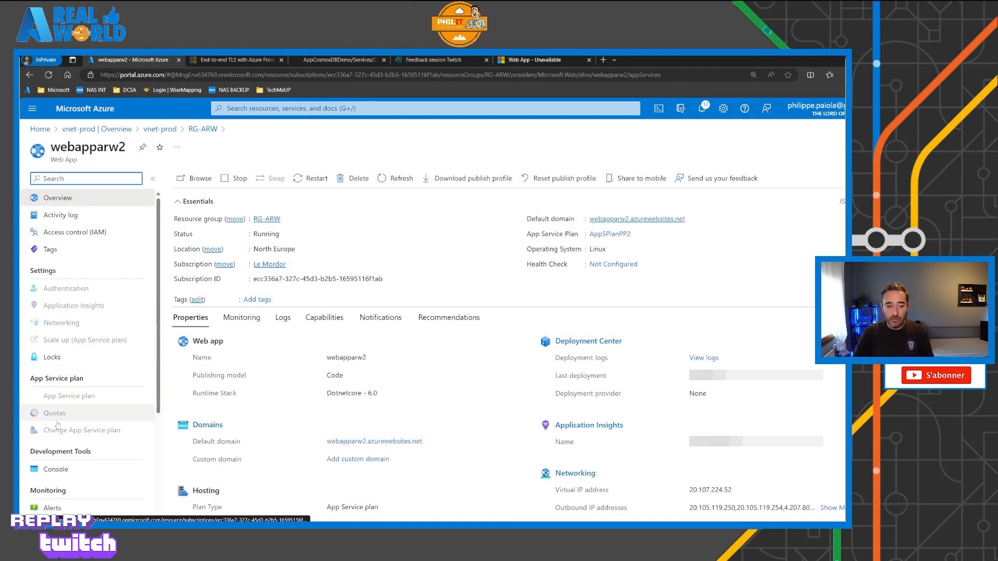
pyautogui.click(68, 396)
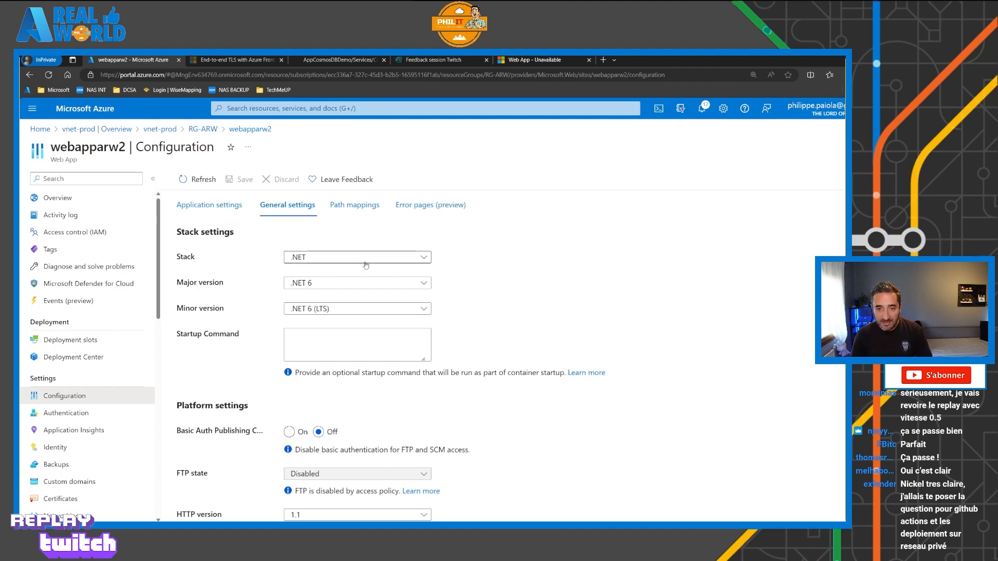
pyautogui.click(289, 431)
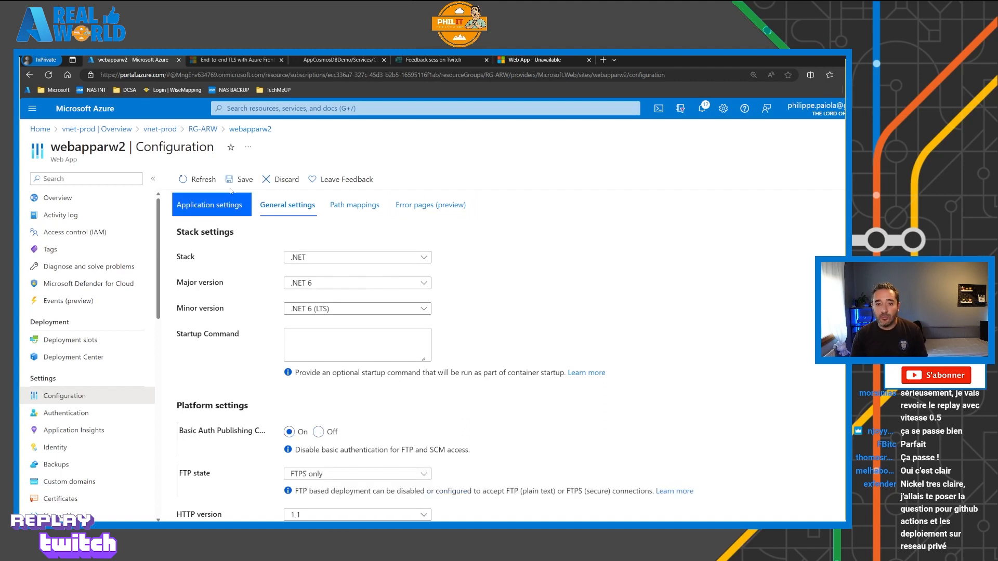
pyautogui.click(231, 178)
pyautogui.click(229, 262)
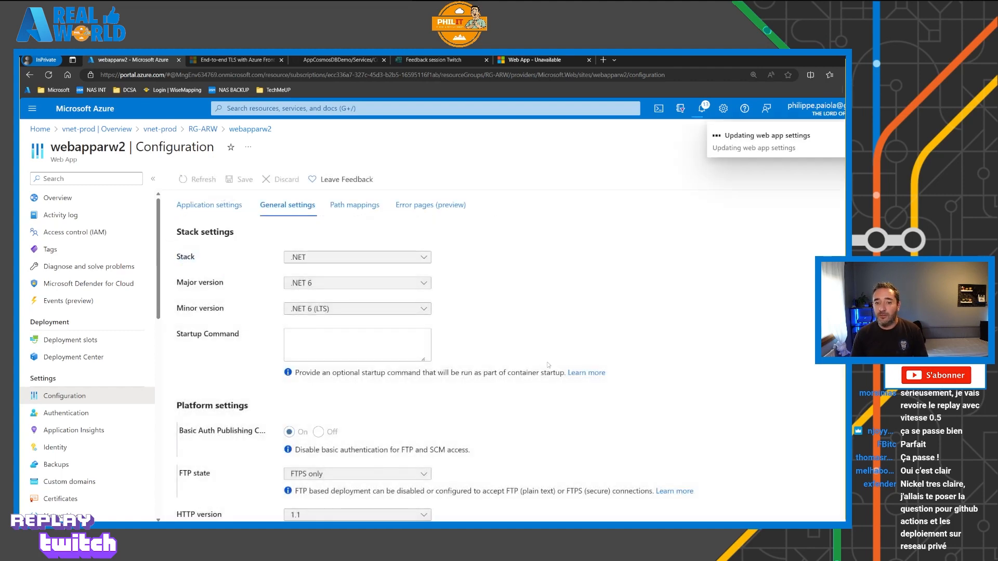
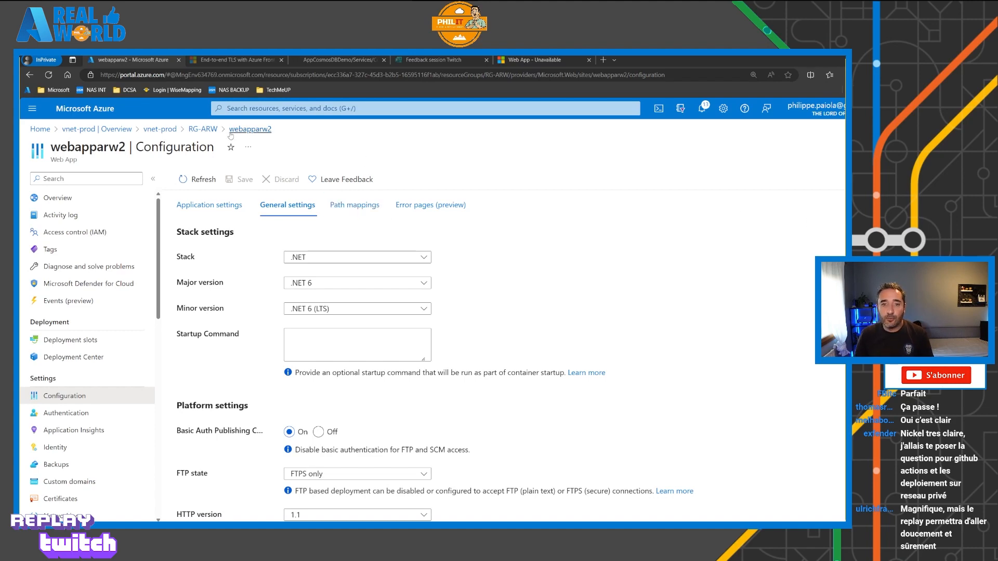
# Open Data Explorer for the cosmosarw Cosmos DB account in RG-ARW and dismiss its welcome dialog.
pyautogui.click(202, 129)
pyautogui.scroll(2, 232, 394)
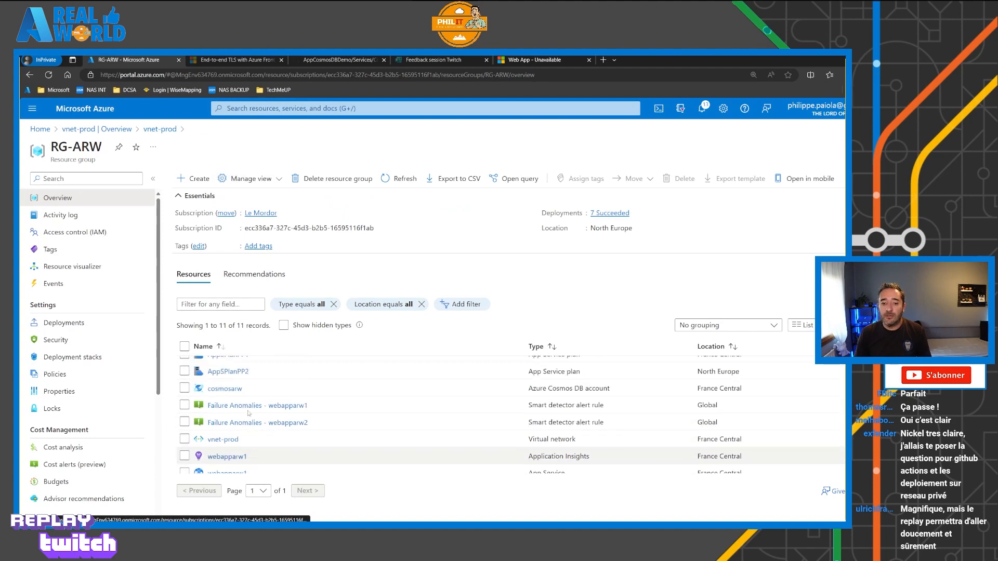
pyautogui.click(225, 397)
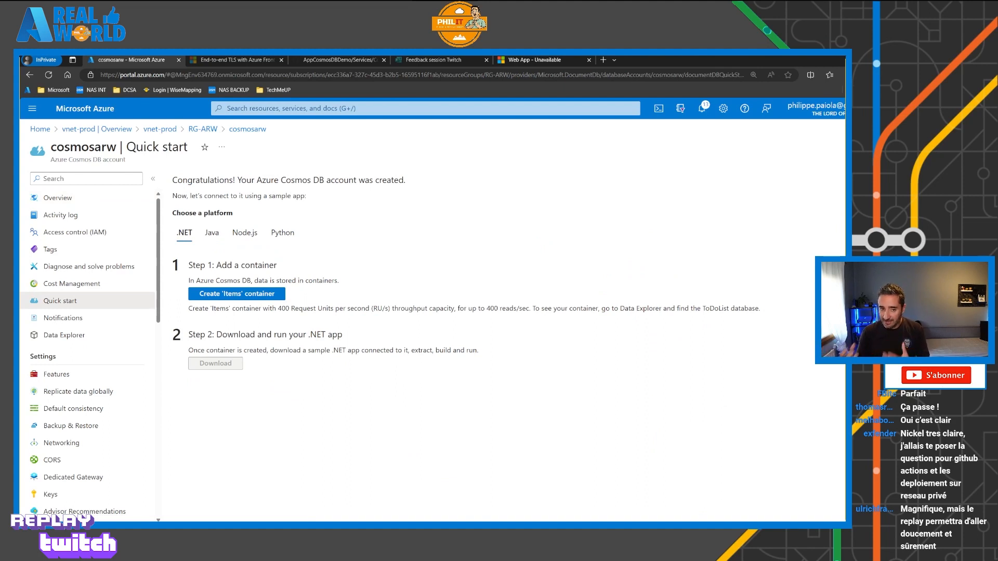
pyautogui.click(82, 336)
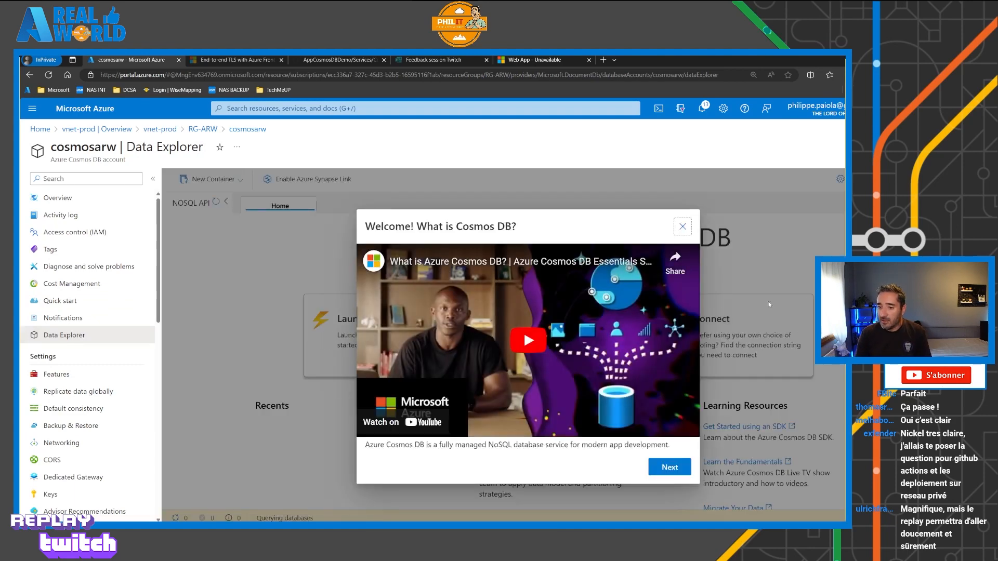
pyautogui.click(682, 227)
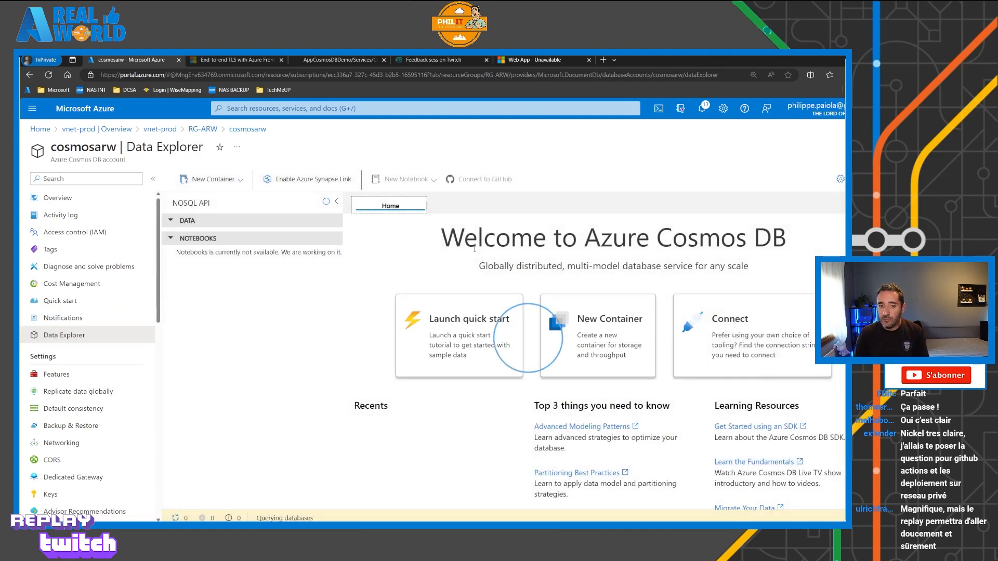
# Start a new container in the cosmosarw account with a new database named cosmicworks.
pyautogui.click(231, 181)
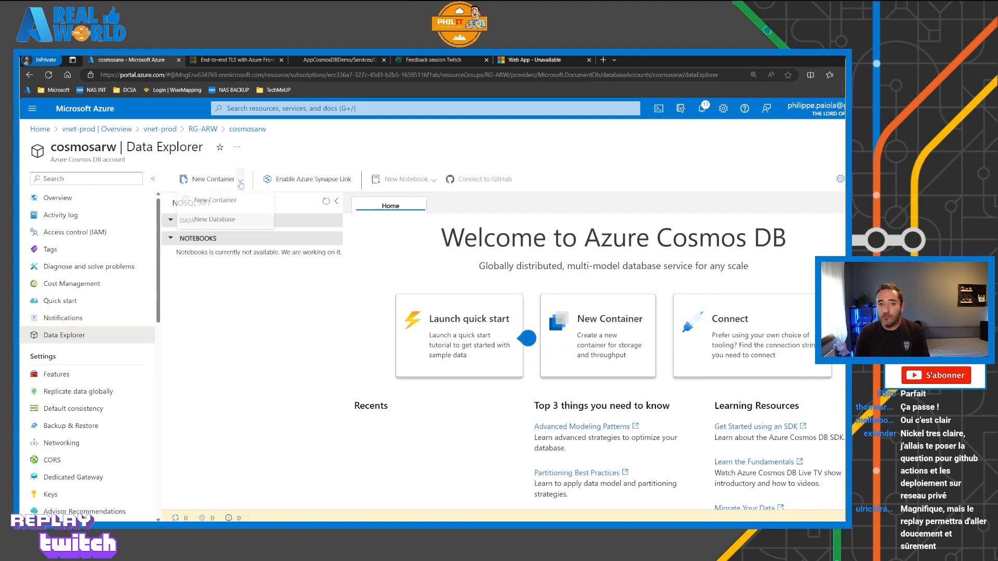
pyautogui.click(227, 184)
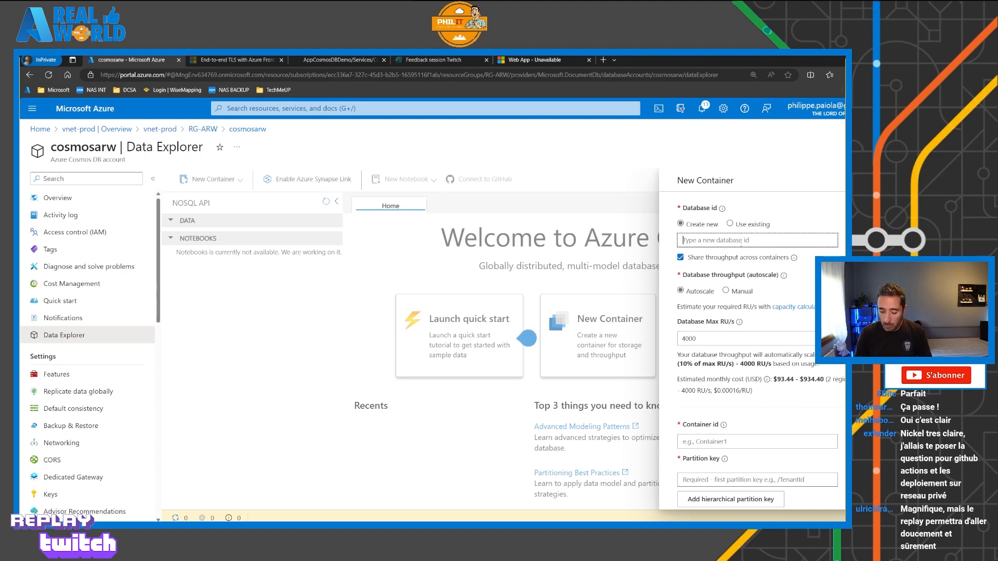
pyautogui.write('cosmicw')
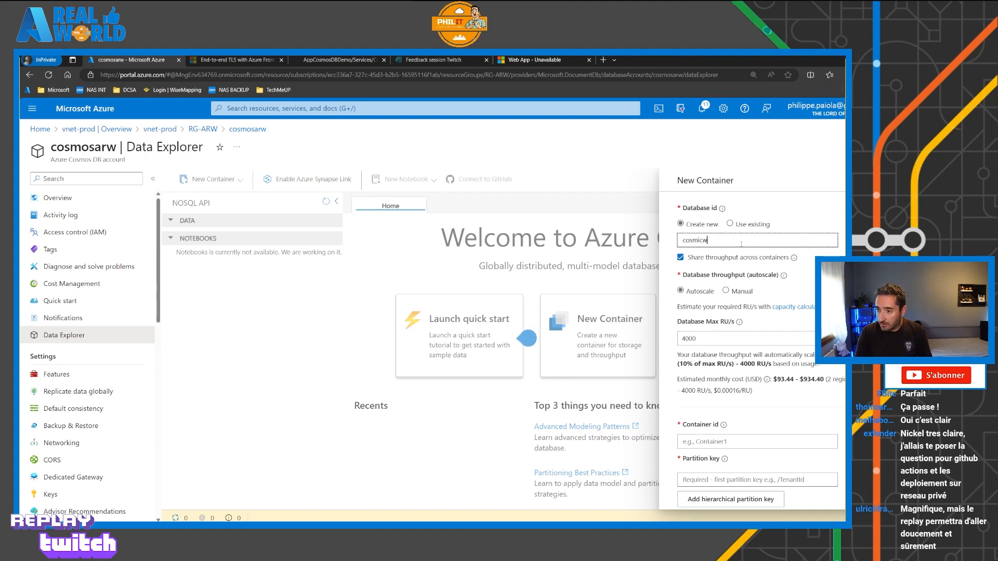
pyautogui.write('orks')
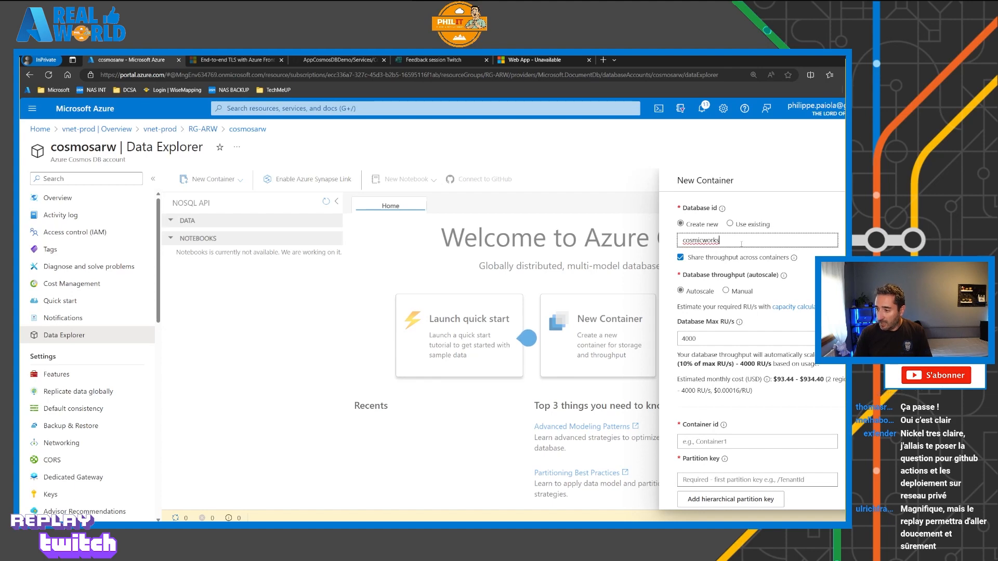
# Set the container id to products and the partition key to /categoryID, and create the container.
pyautogui.click(721, 441)
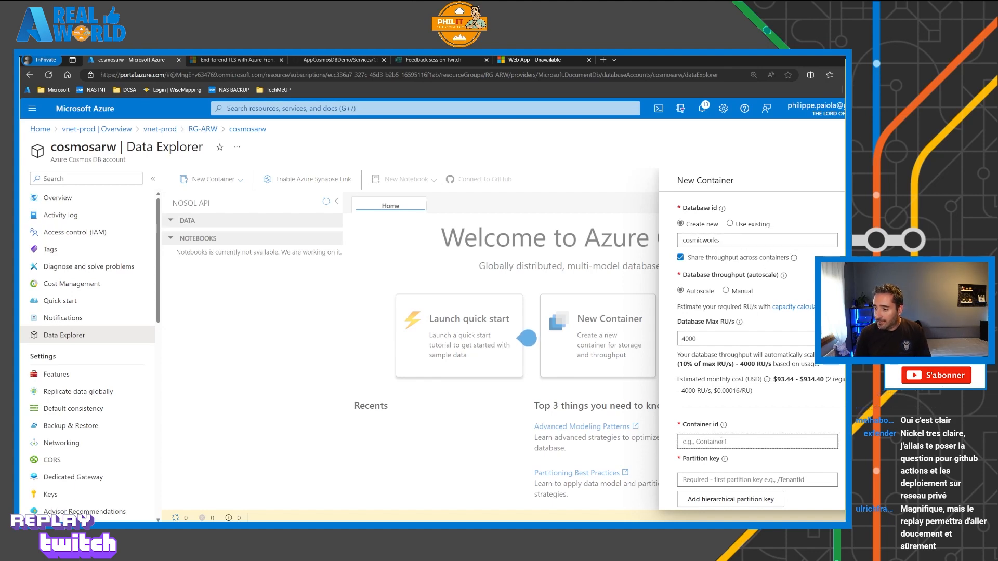
pyautogui.write('produc')
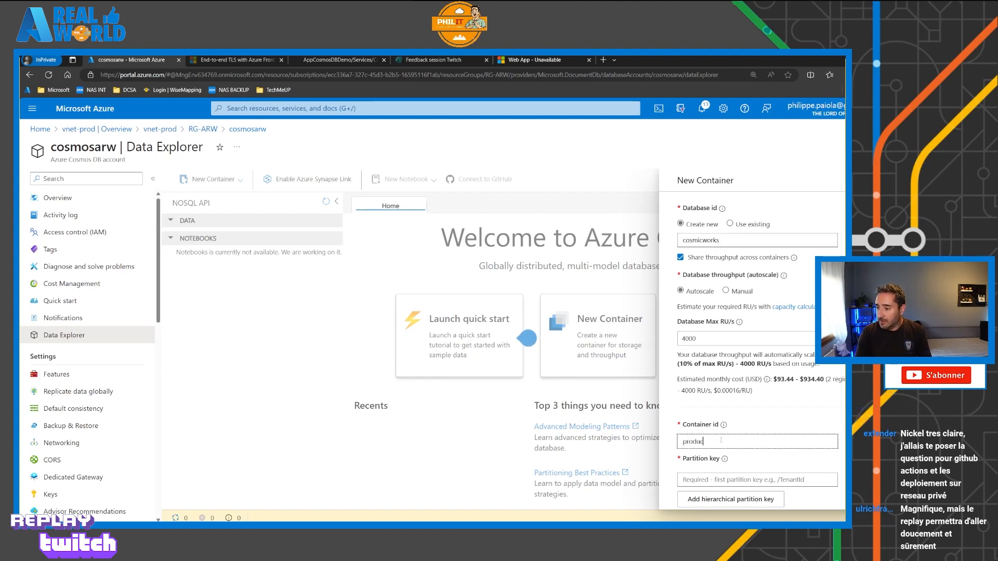
pyautogui.write('ts')
pyautogui.click(716, 478)
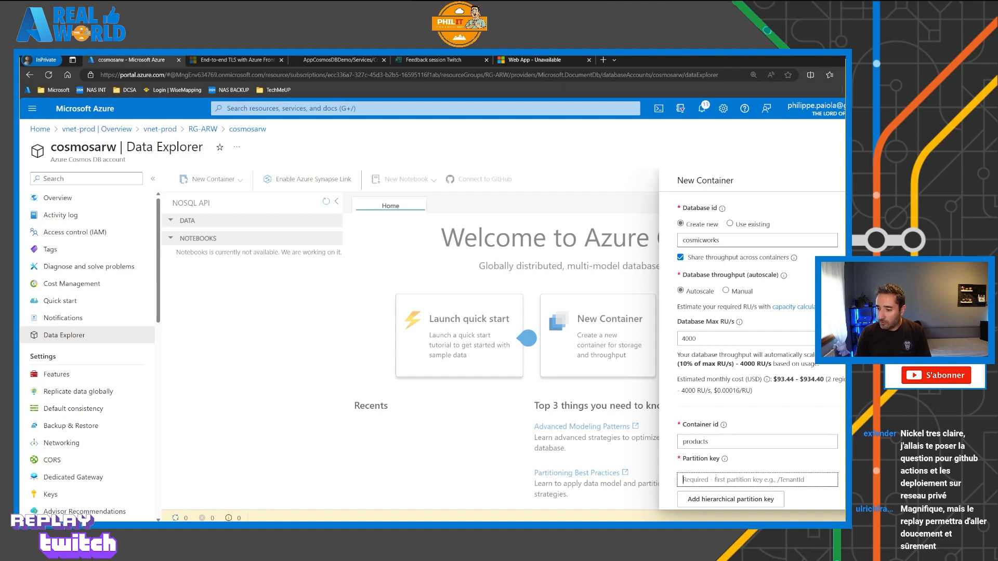
pyautogui.write('/category')
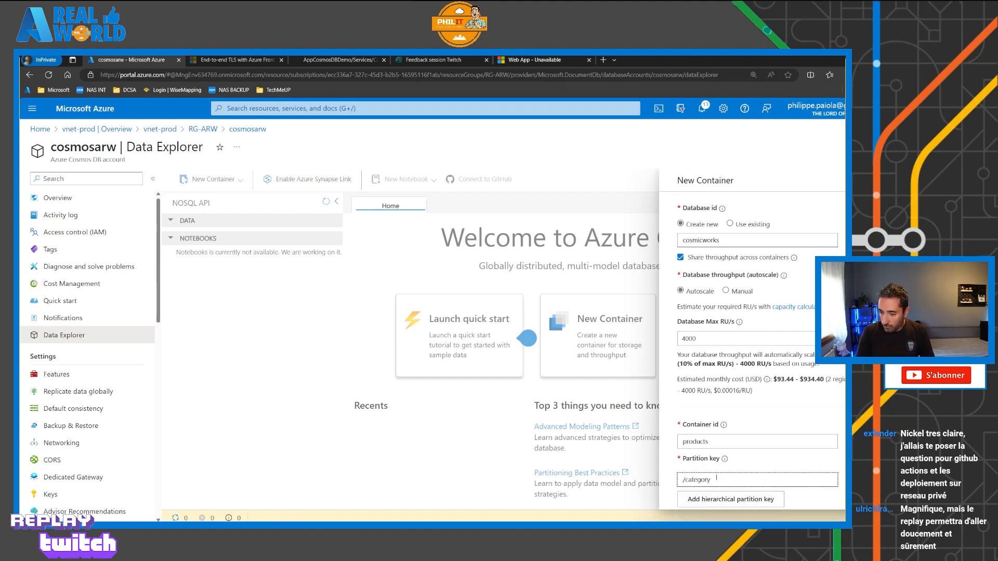
pyautogui.write('ID')
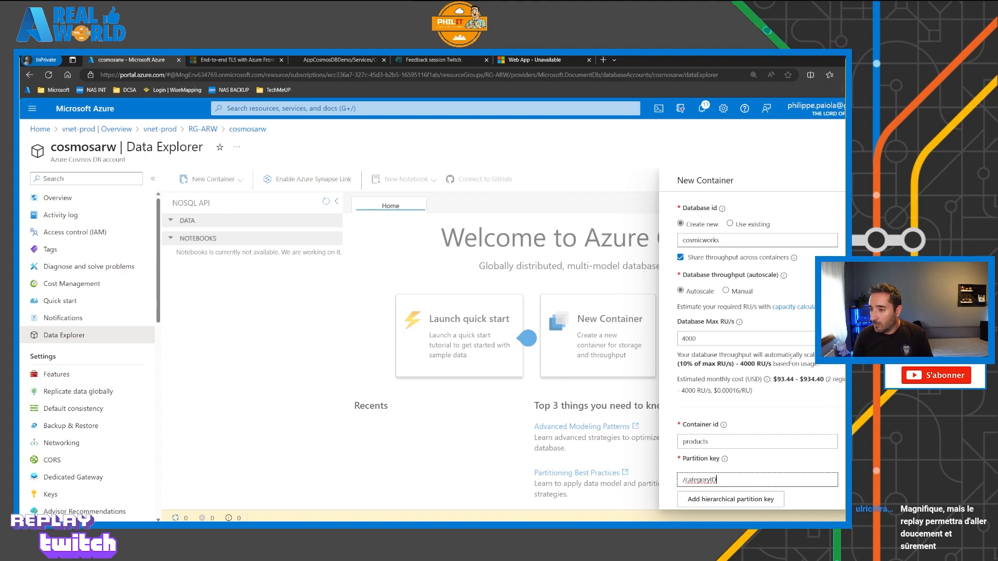
pyautogui.scroll(-2, 727, 285)
pyautogui.scroll(-2, 727, 285)
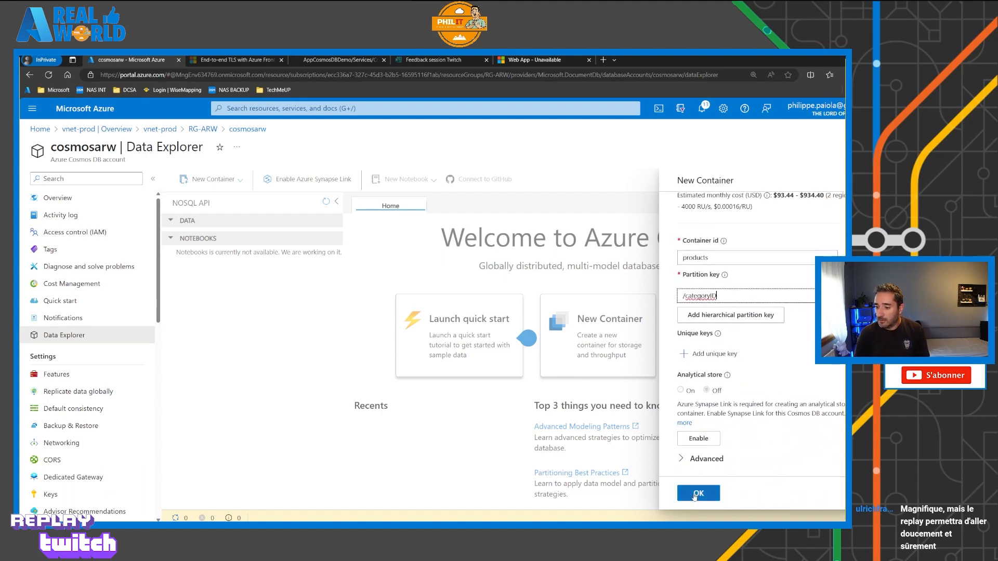
pyautogui.click(697, 495)
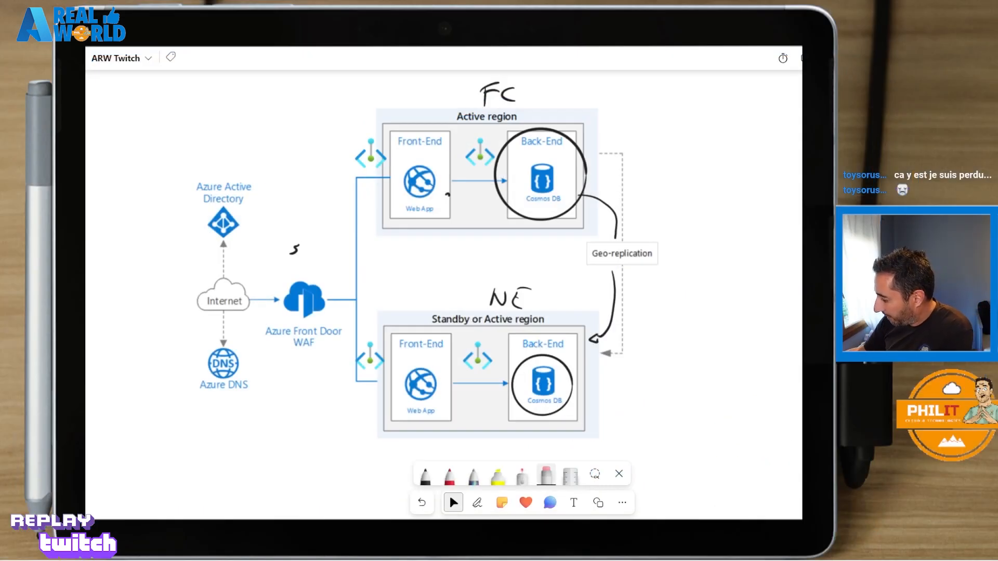
# On the ARW Twitch whiteboard, annotate the active region's Cosmos DB in black pen with an arrow and the handwritten label cosmicworks.
pyautogui.click(477, 503)
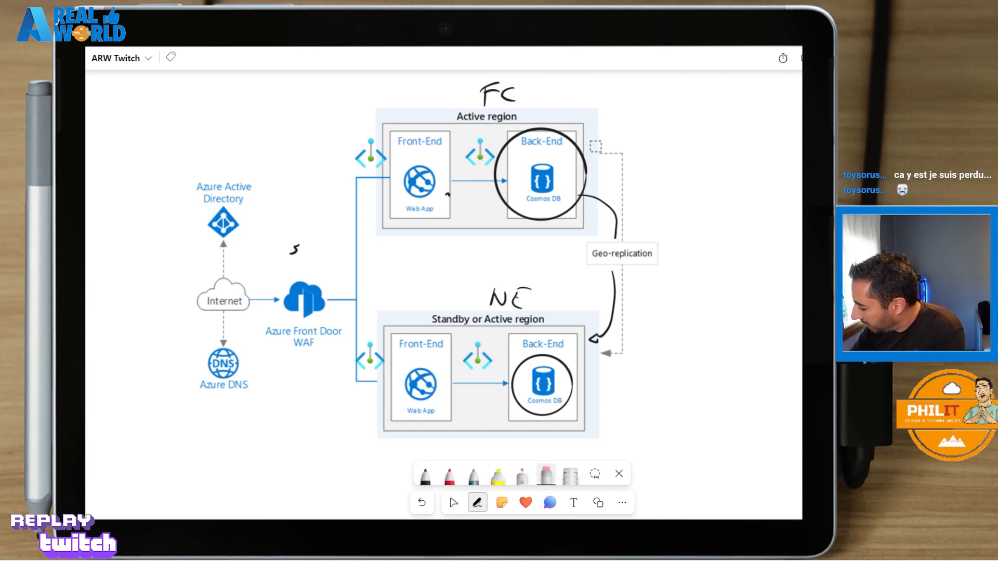
pyautogui.click(425, 473)
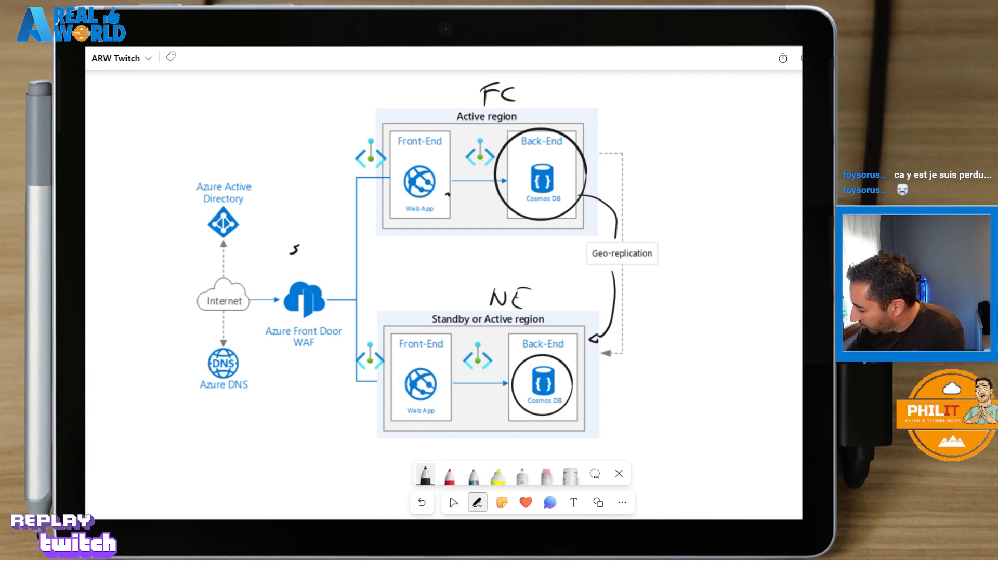
pyautogui.moveTo(626, 129)
pyautogui.mouseDown()
pyautogui.moveTo(583, 139)
pyautogui.moveTo(650, 126)
pyautogui.moveTo(700, 142)
pyautogui.mouseUp()
pyautogui.moveTo(709, 139); pyautogui.dragTo(705, 144)
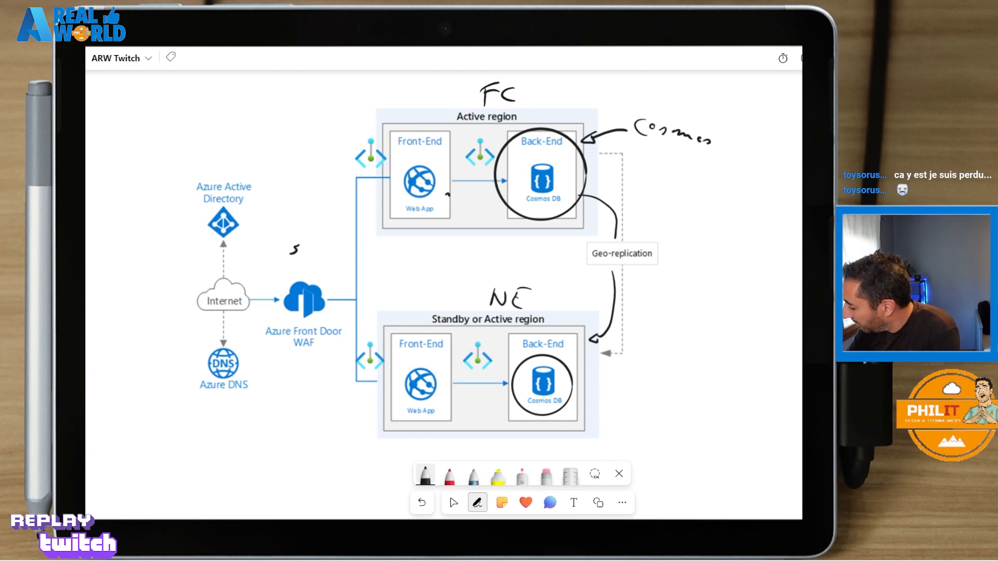
pyautogui.moveTo(699, 140)
pyautogui.mouseDown()
pyautogui.moveTo(745, 160)
pyautogui.moveTo(767, 147)
pyautogui.moveTo(769, 173)
pyautogui.moveTo(740, 158)
pyautogui.mouseUp()
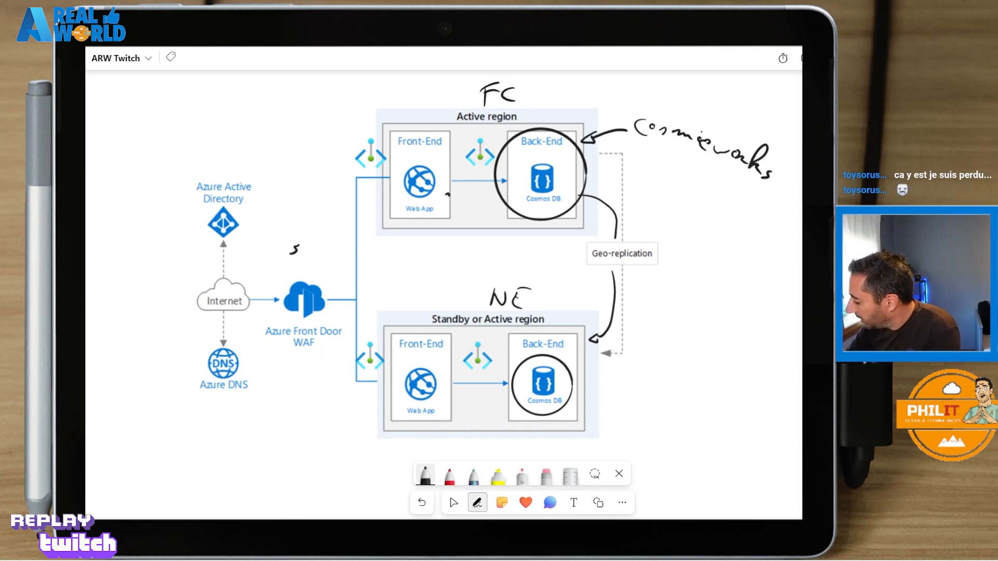
pyautogui.moveTo(667, 156)
pyautogui.mouseDown()
pyautogui.moveTo(678, 176)
pyautogui.moveTo(748, 208)
pyautogui.mouseUp()
pyautogui.moveTo(762, 188)
pyautogui.mouseDown()
pyautogui.moveTo(755, 208)
pyautogui.moveTo(772, 204)
pyautogui.mouseUp()
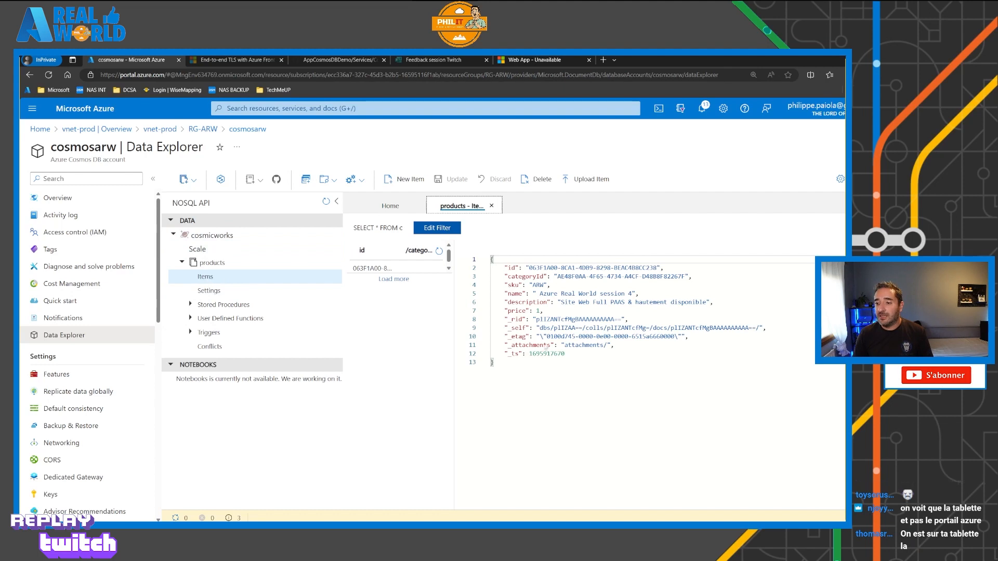
# Mark the Data Explorer entry, the products container's Items node and the item's JSON with red arrows, and clear the annotations.
pyautogui.click(530, 363)
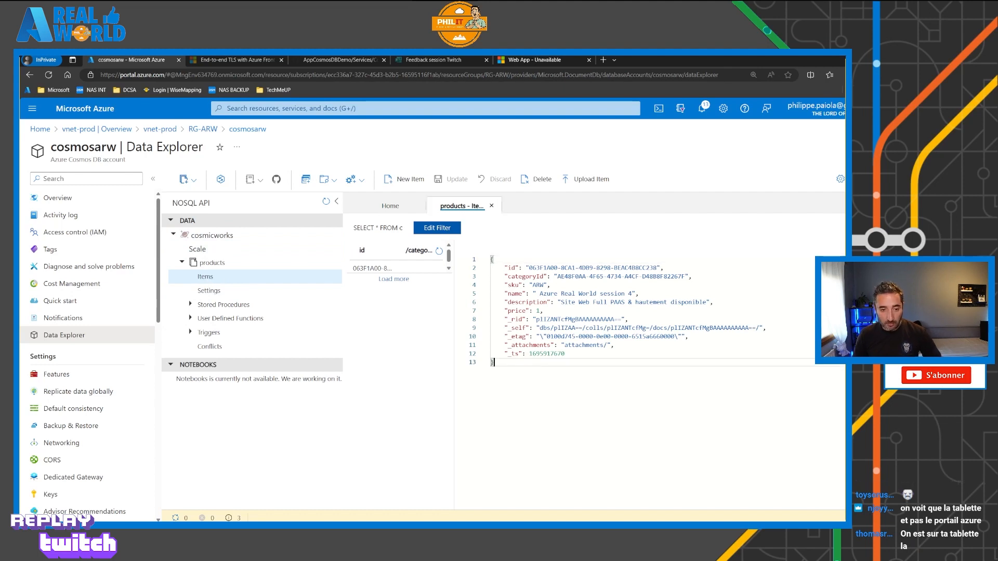
pyautogui.moveTo(91, 334)
pyautogui.mouseDown()
pyautogui.moveTo(137, 259)
pyautogui.moveTo(149, 257)
pyautogui.mouseUp()
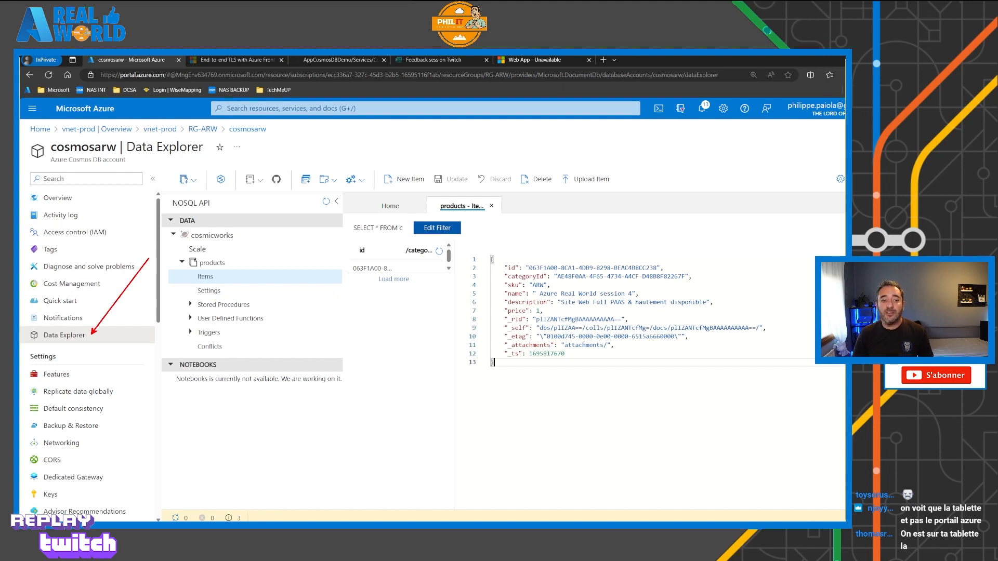
pyautogui.moveTo(223, 281); pyautogui.dragTo(300, 309)
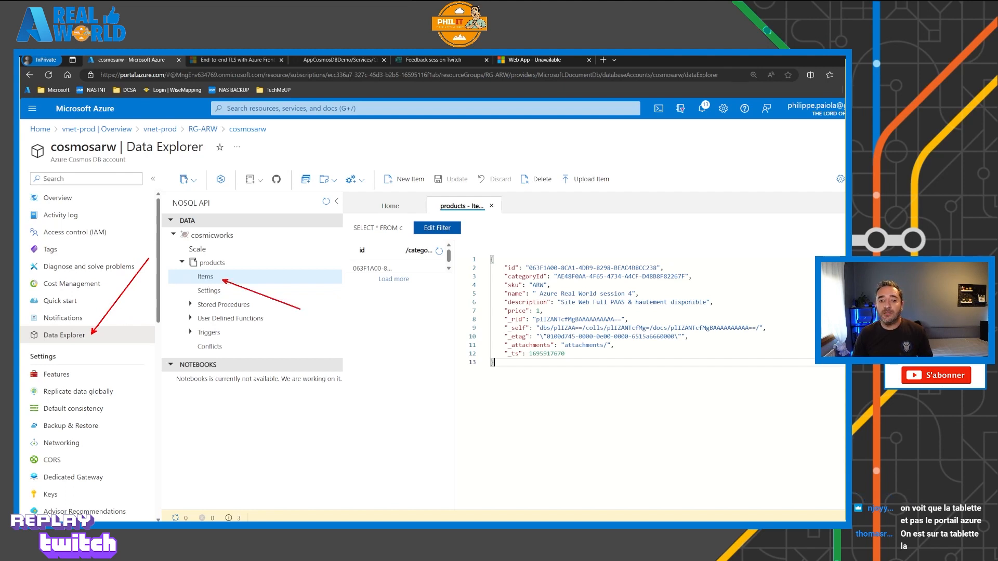
pyautogui.moveTo(487, 299); pyautogui.dragTo(416, 329)
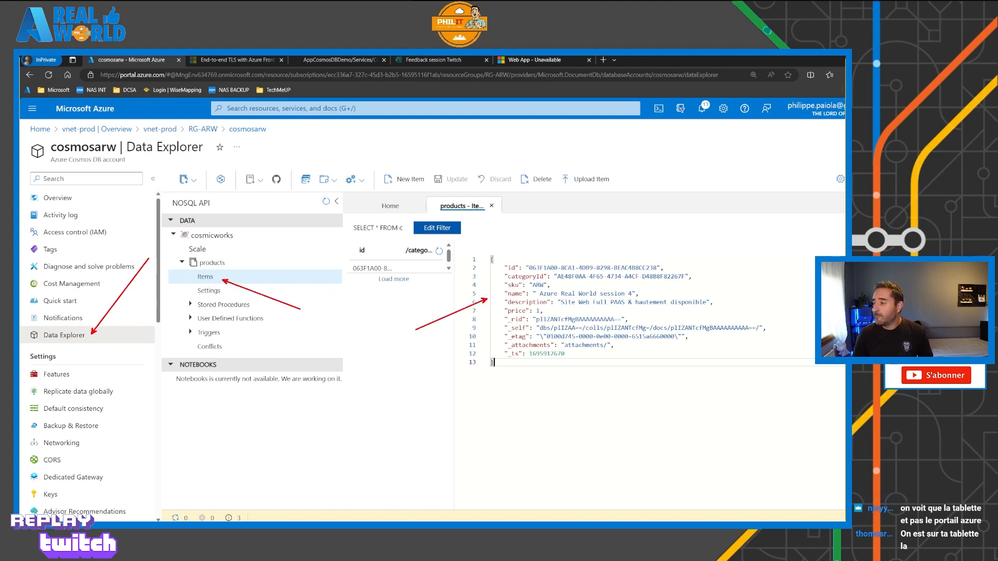
pyautogui.press('Escape')
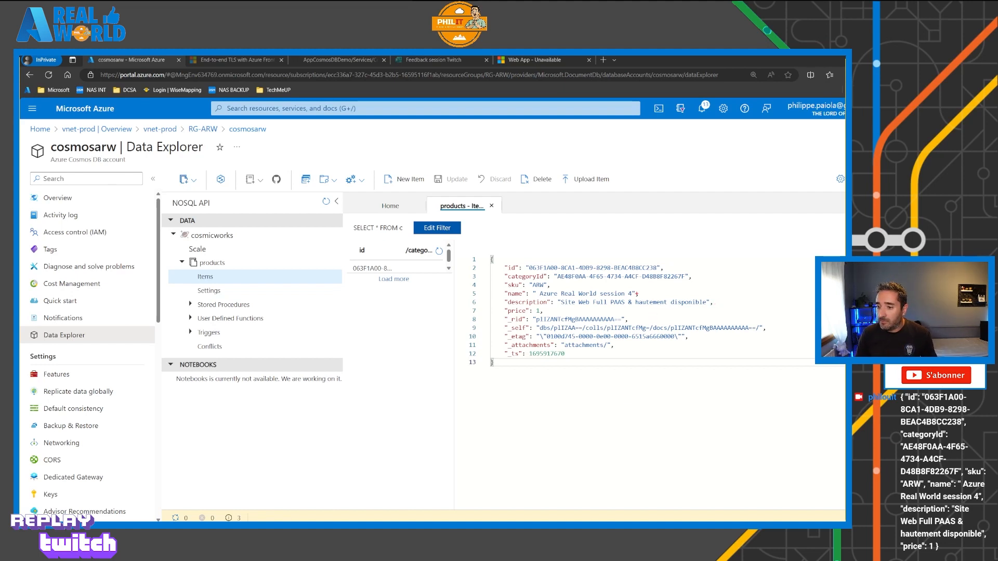
# Mark the name, description and price lines of the item's JSON with red arrows, and clear the annotations.
pyautogui.moveTo(642, 294); pyautogui.dragTo(737, 301)
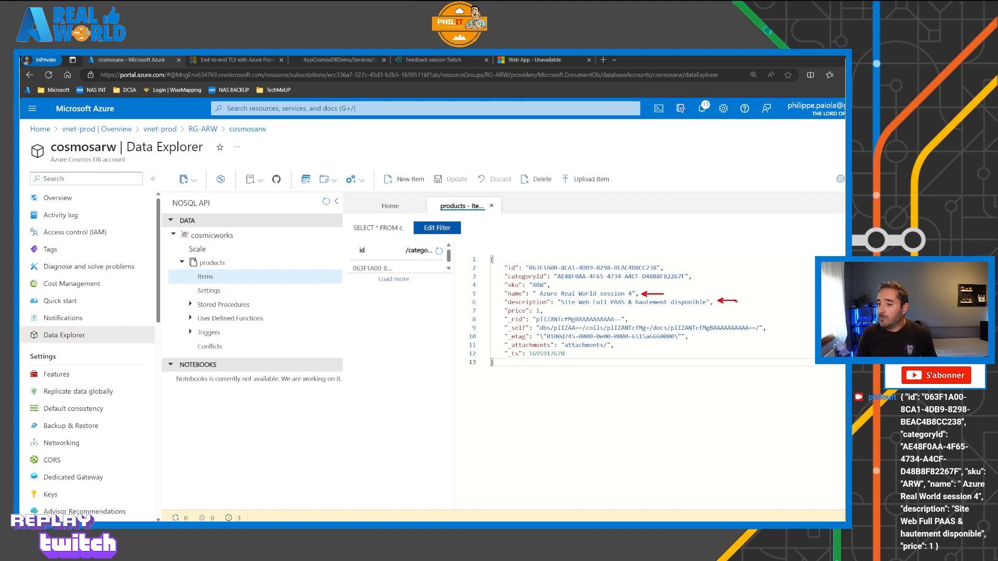
pyautogui.moveTo(551, 313); pyautogui.dragTo(605, 312)
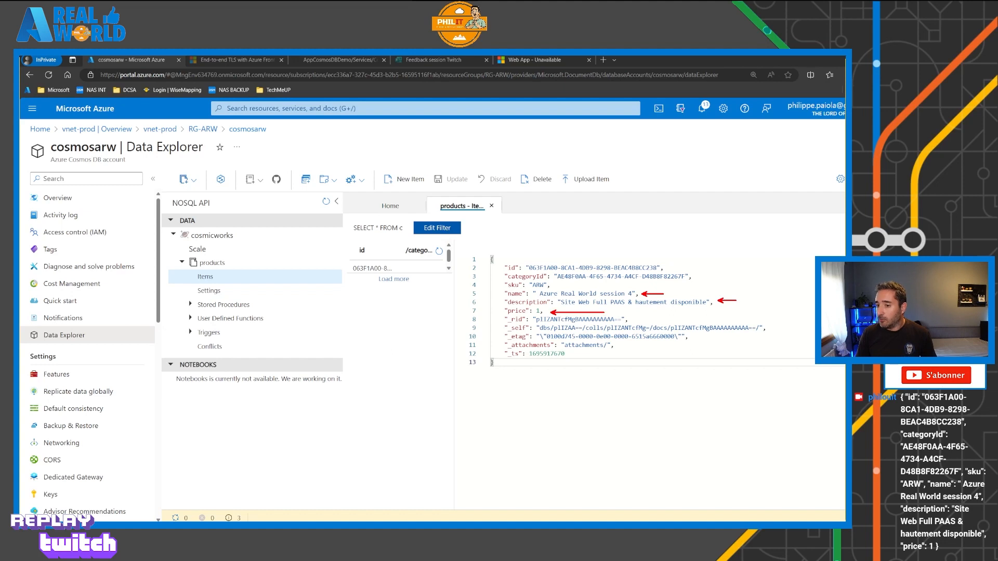
pyautogui.press('Escape')
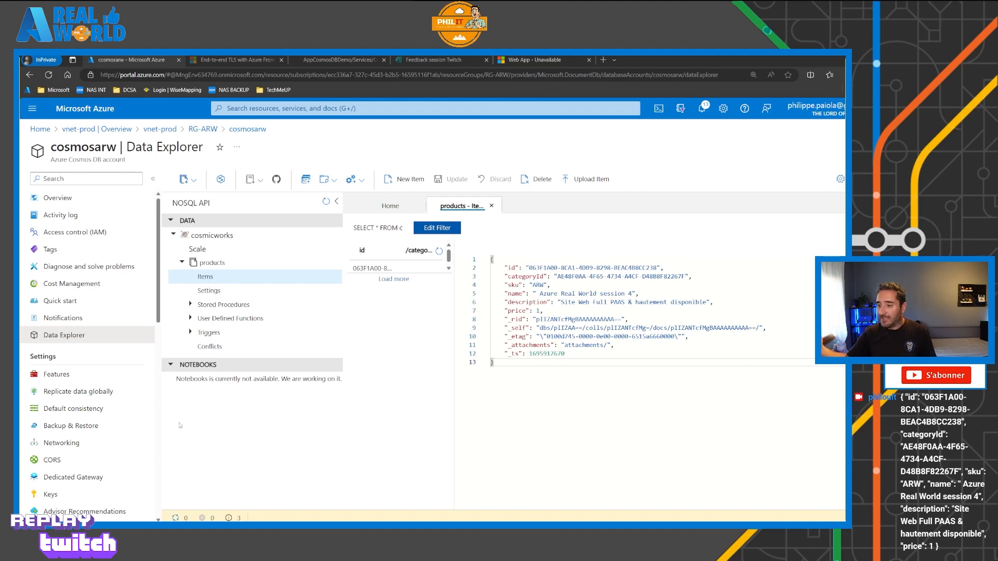
# Open the Cosmos DB account's Keys page, reveal the read-write primary connection string, highlight it briefly and copy it.
pyautogui.scroll(-1, 63, 447)
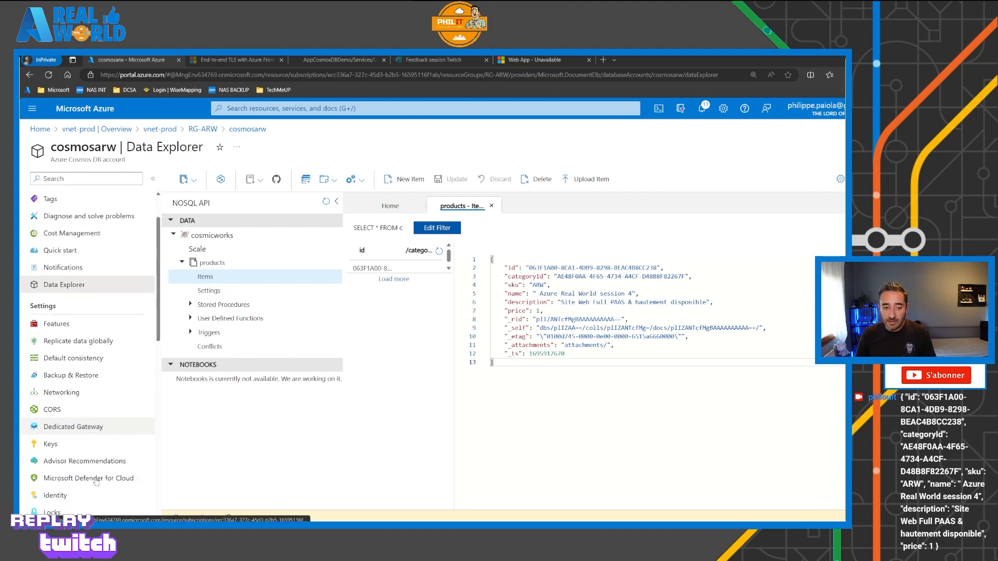
pyautogui.click(51, 445)
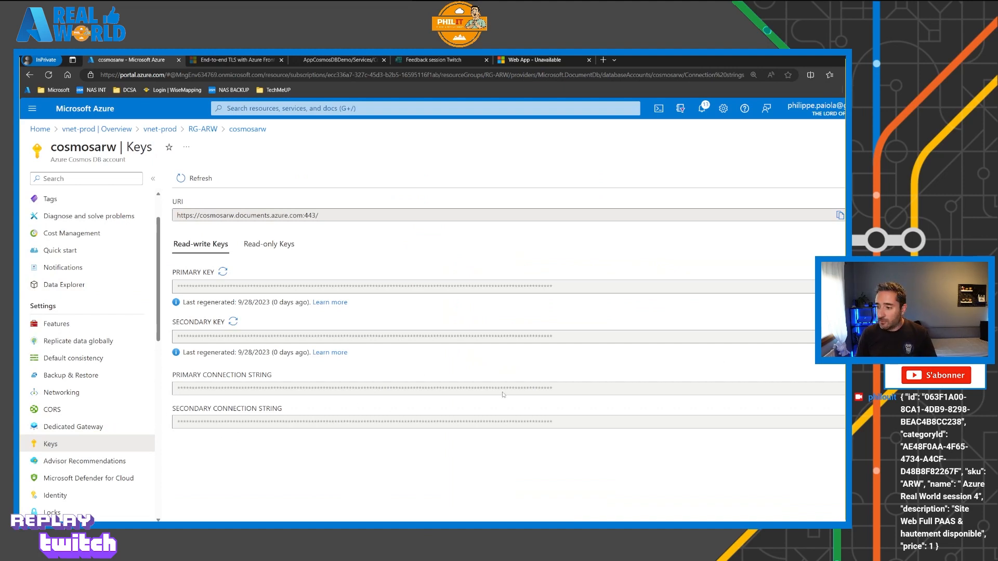
pyautogui.click(852, 389)
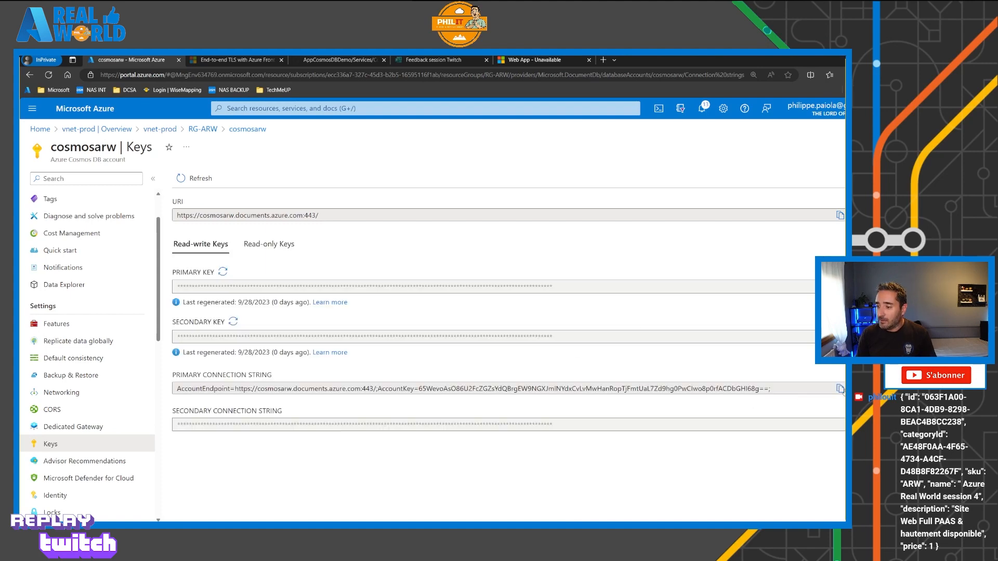
pyautogui.click(840, 389)
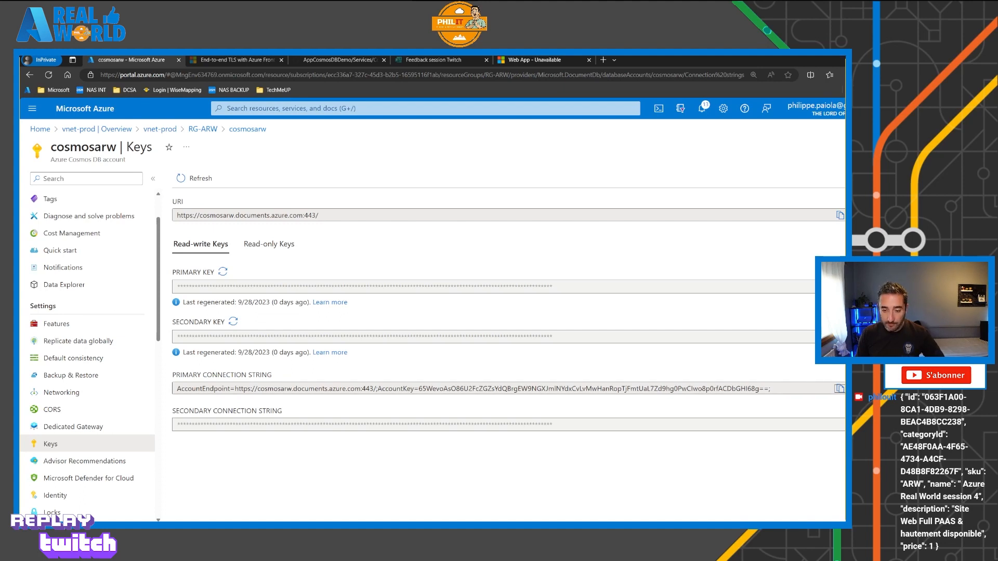
pyautogui.moveTo(164, 371); pyautogui.dragTo(845, 398)
pyautogui.press('Escape')
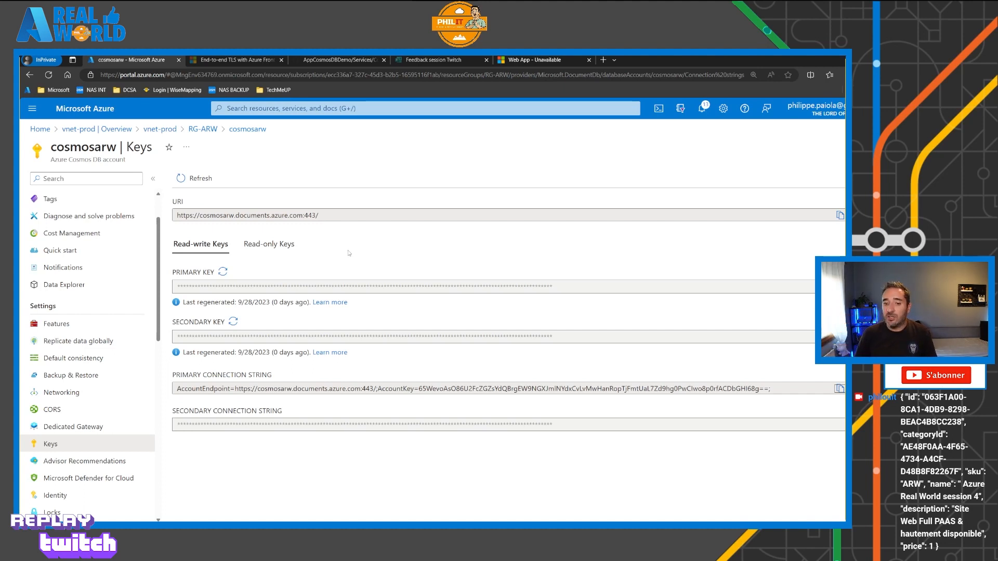
pyautogui.click(838, 391)
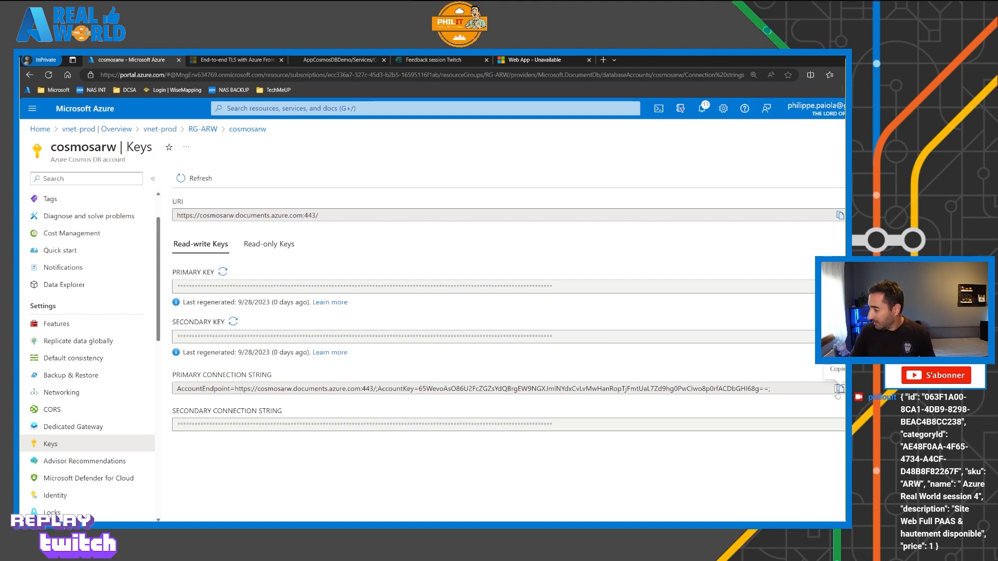
# In the GitHub repository, replace the Cosmos DB connection string in CosmosService.cs with the copied one and commit directly to the main branch.
pyautogui.click(338, 60)
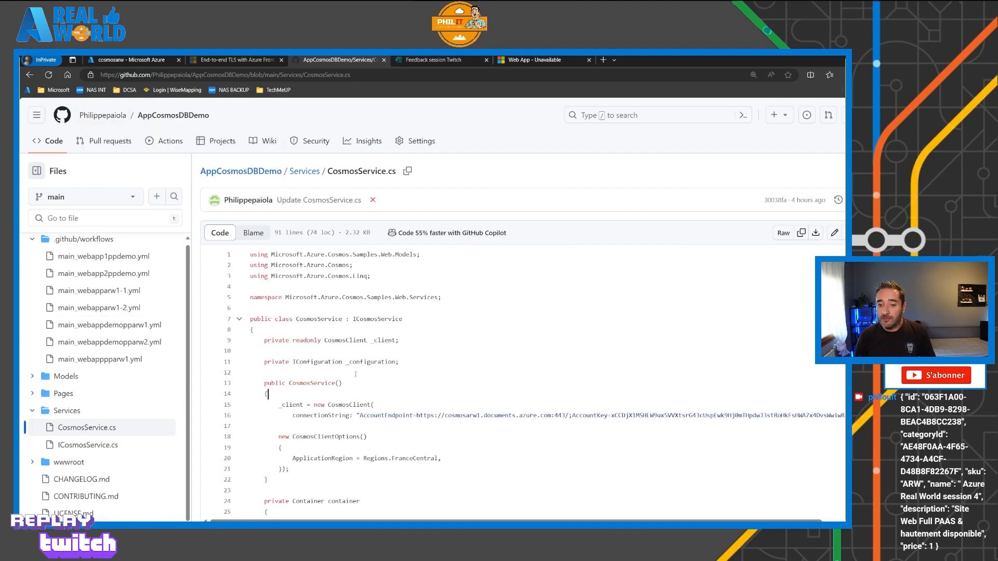
pyautogui.click(360, 416)
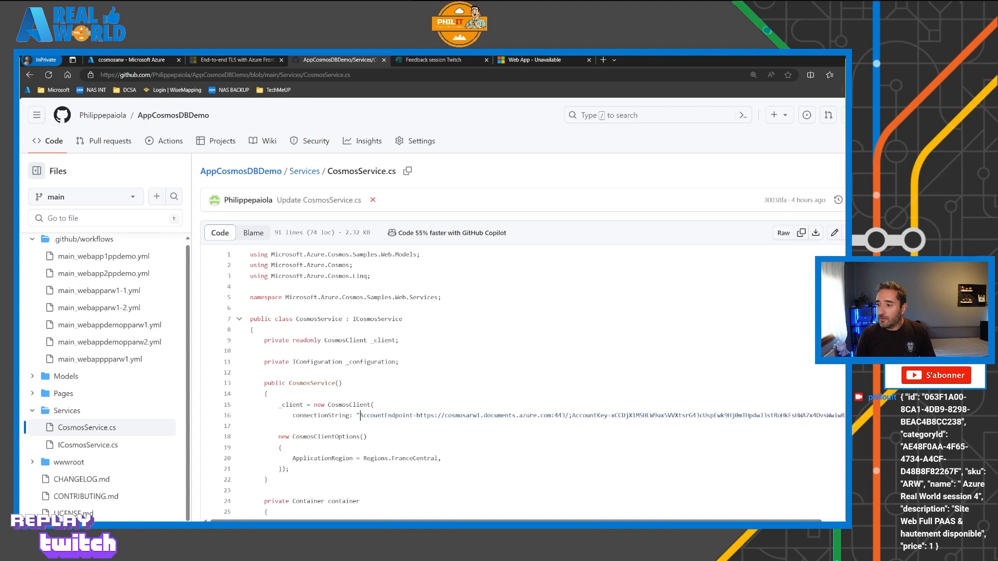
pyautogui.click(835, 233)
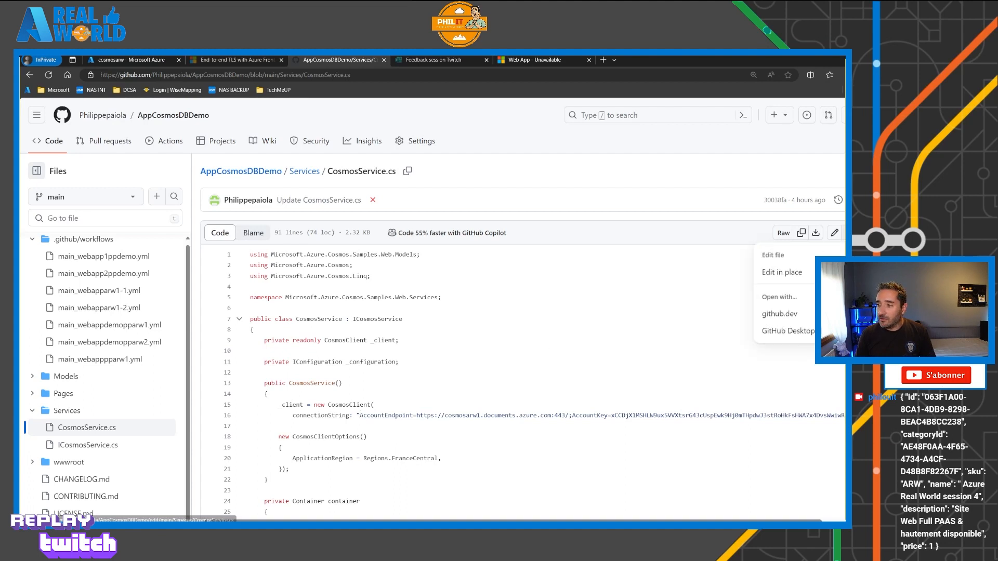
pyautogui.click(798, 273)
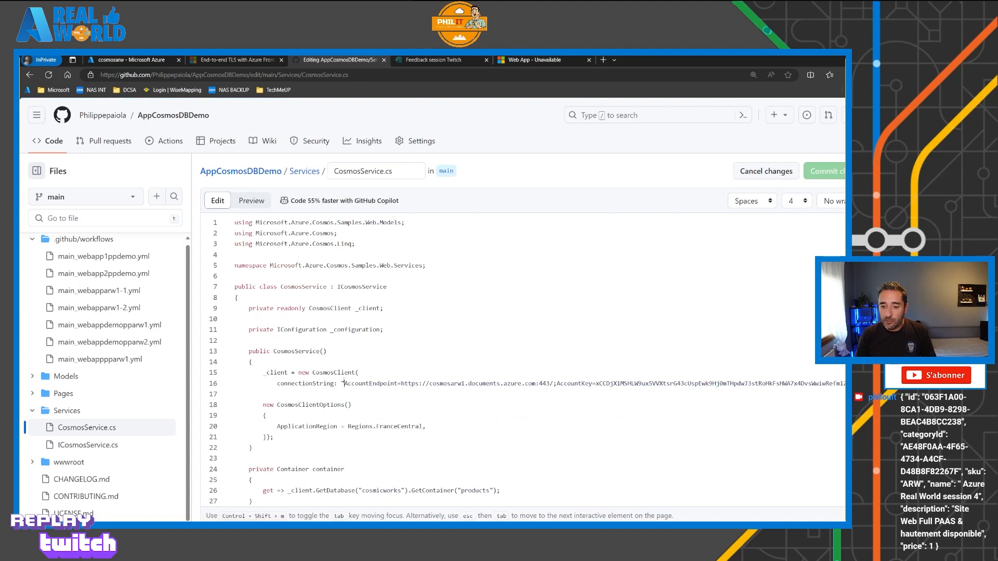
pyautogui.hotkey('shift', 'End')
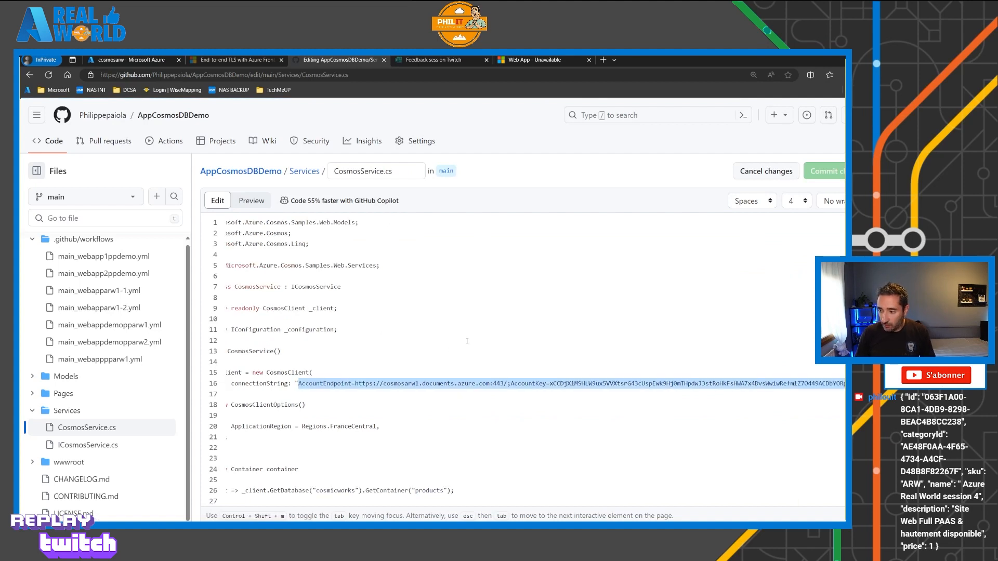
pyautogui.hotkey('ctrl', 'v')
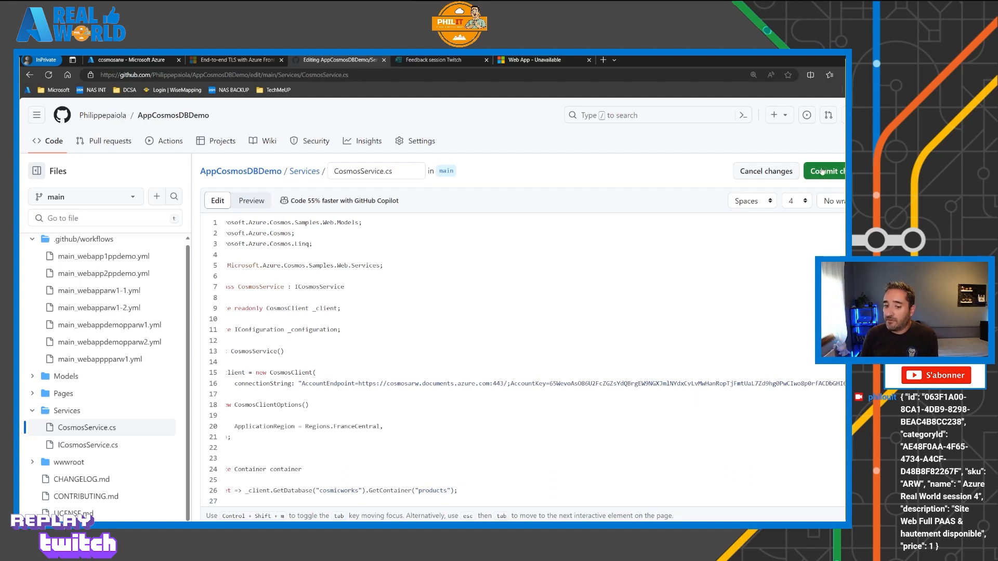
pyautogui.click(821, 172)
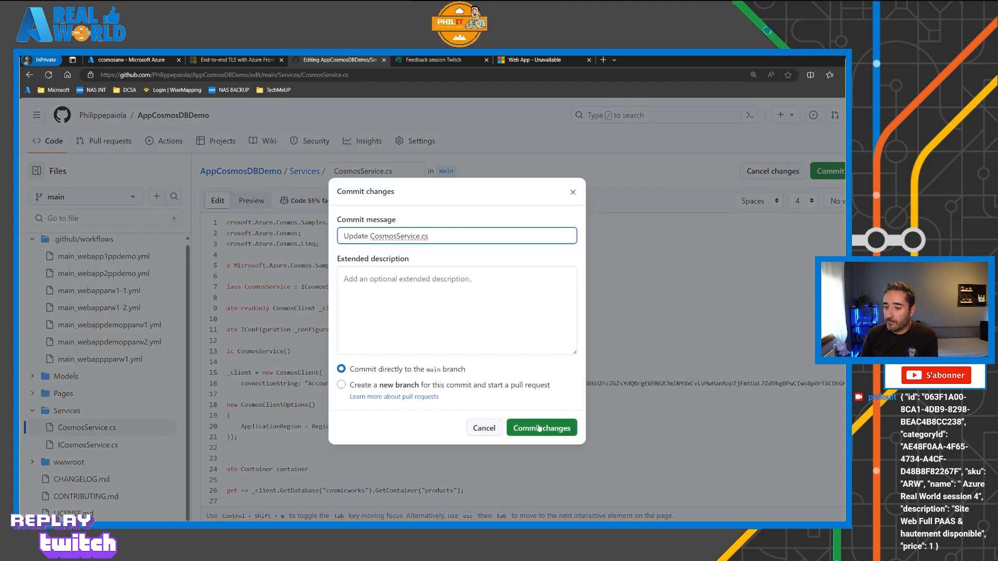
pyautogui.click(536, 427)
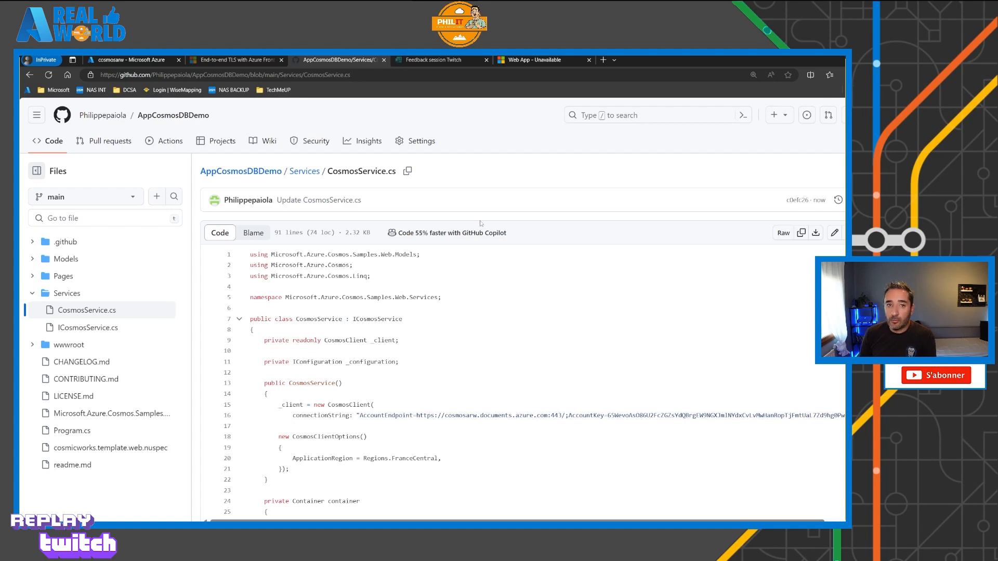
# In the Azure portal, open the Deployment Center of the webapparw1 App Service in RG-ARW and choose GitHub as the code source.
pyautogui.click(149, 60)
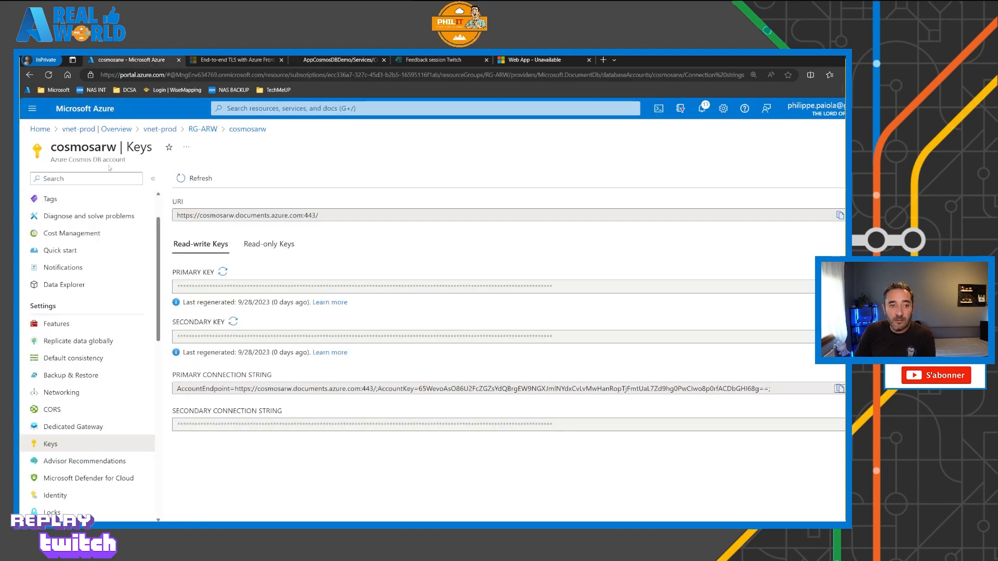
pyautogui.click(203, 129)
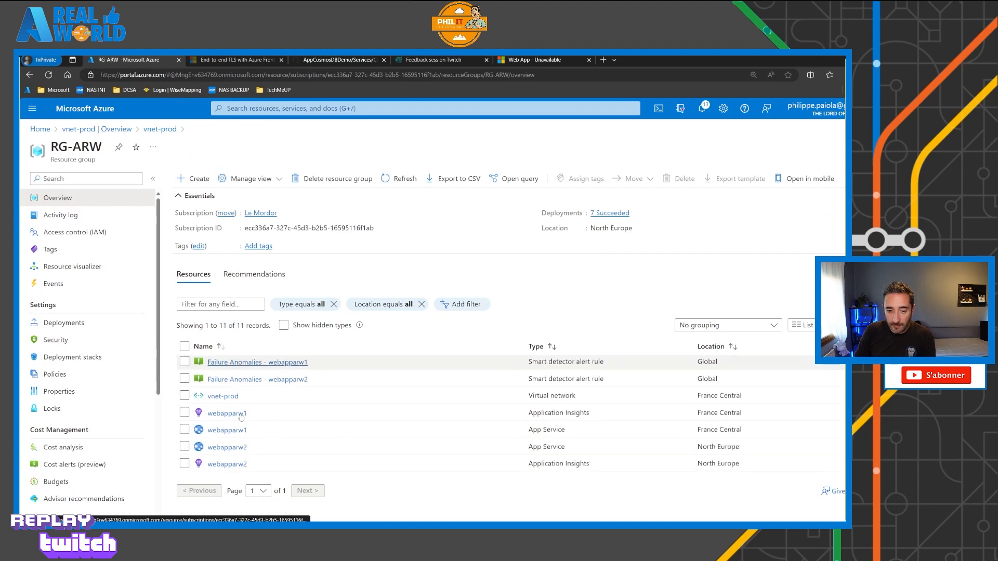
pyautogui.click(227, 430)
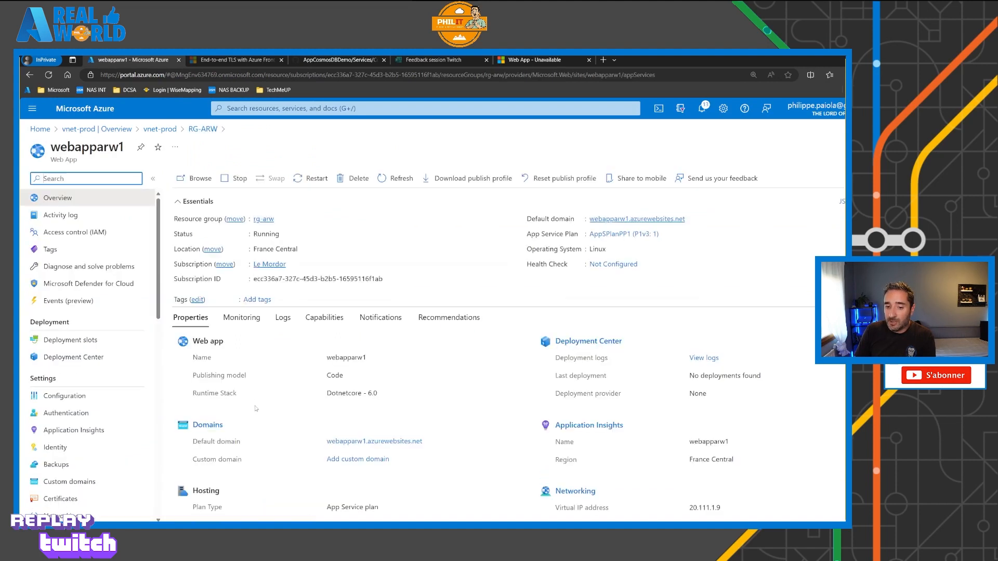
pyautogui.click(97, 365)
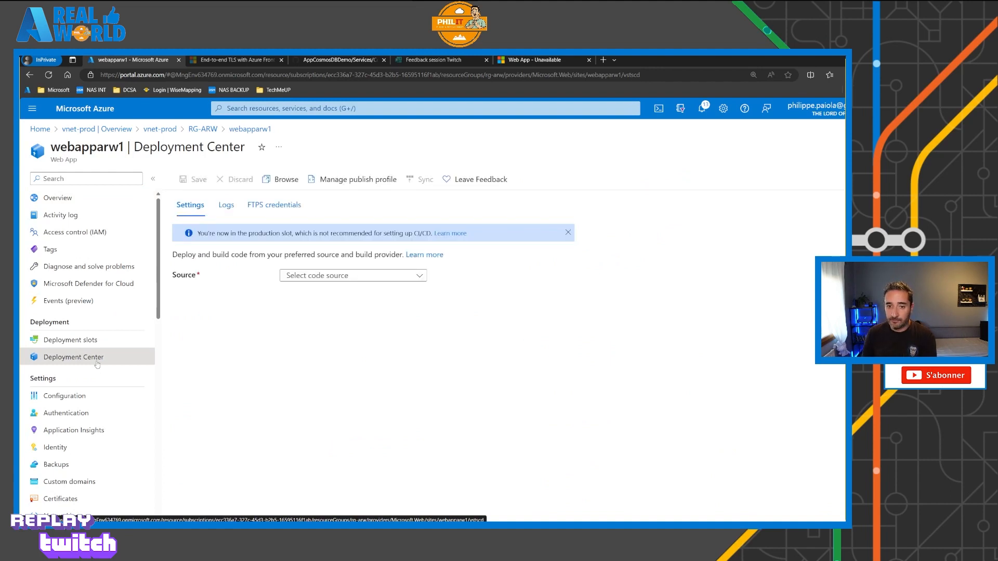
pyautogui.click(327, 276)
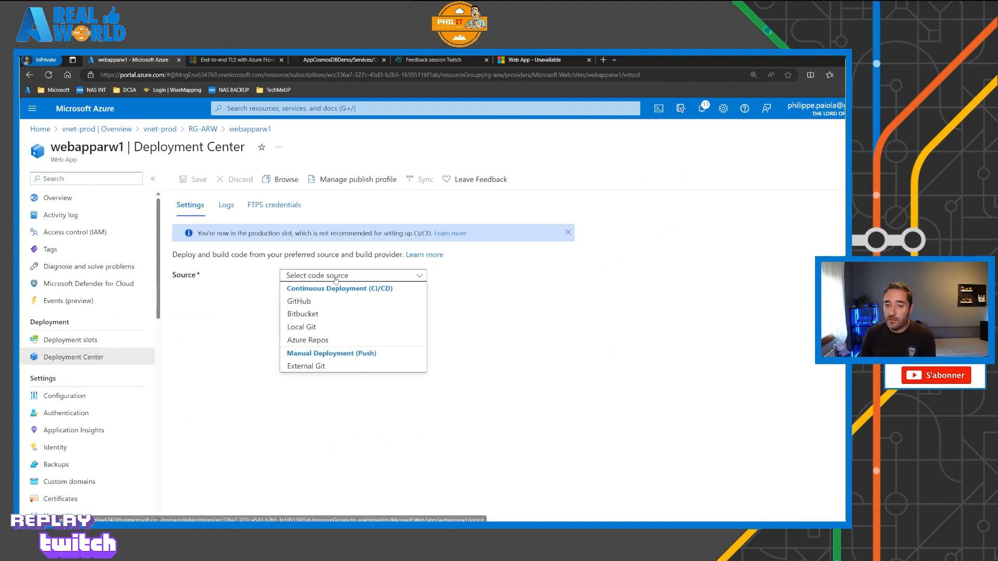
pyautogui.click(318, 305)
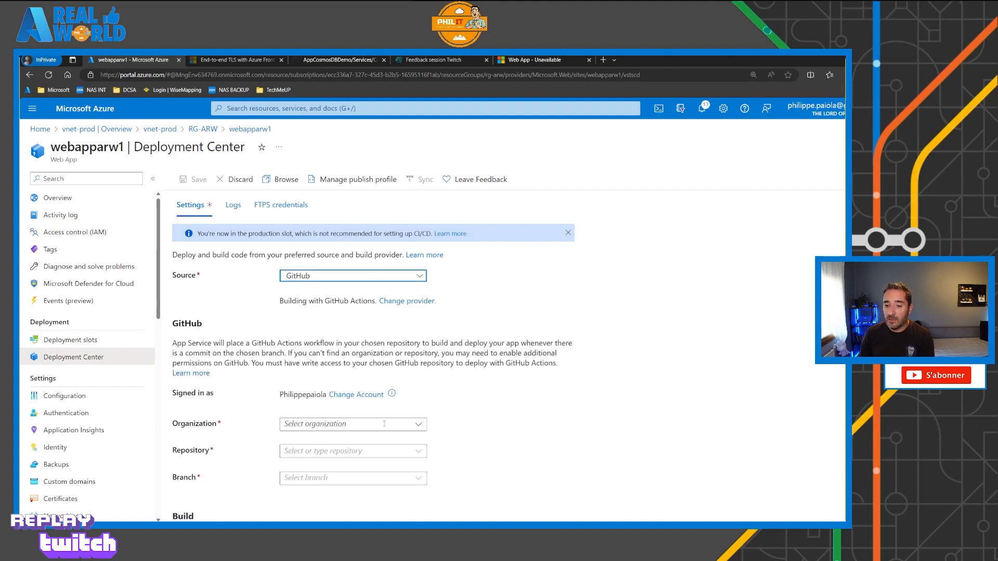
# Set webapparw1's GitHub deployment to the signed-in account's organization, the AppCosmosDBDemo repository and the main branch.
pyautogui.moveTo(328, 396); pyautogui.dragTo(280, 396)
pyautogui.click(305, 411)
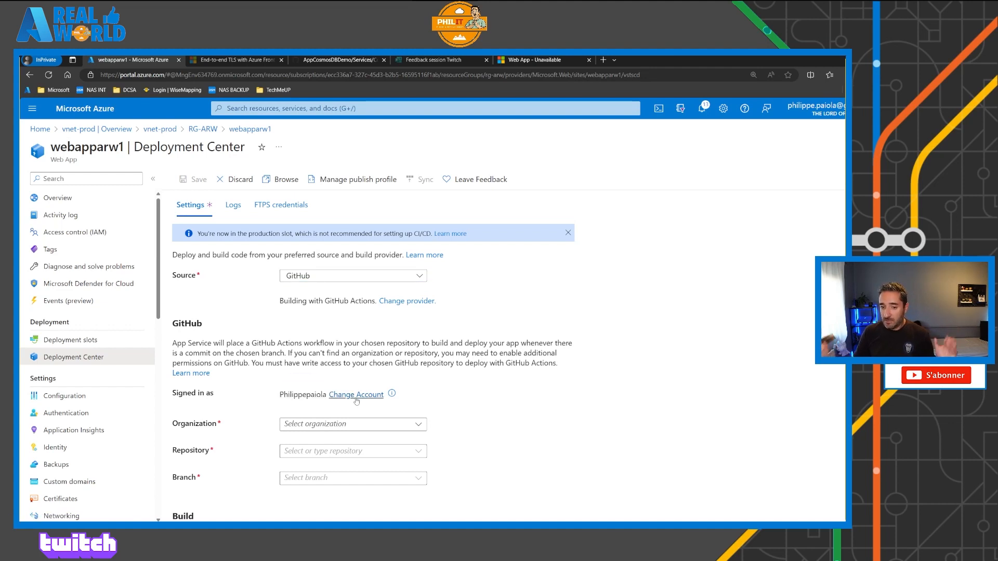
pyautogui.click(367, 423)
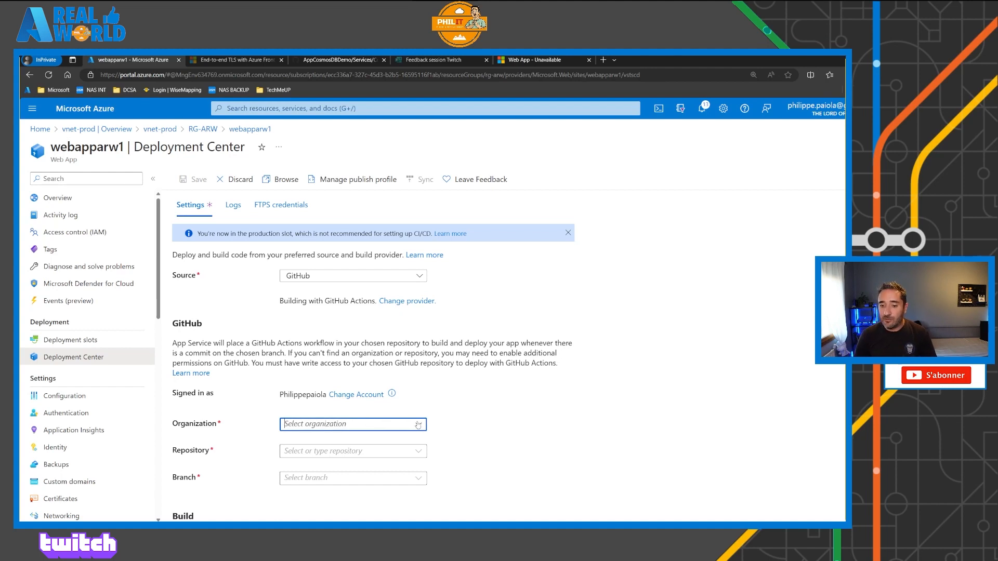
pyautogui.click(418, 424)
pyautogui.click(310, 448)
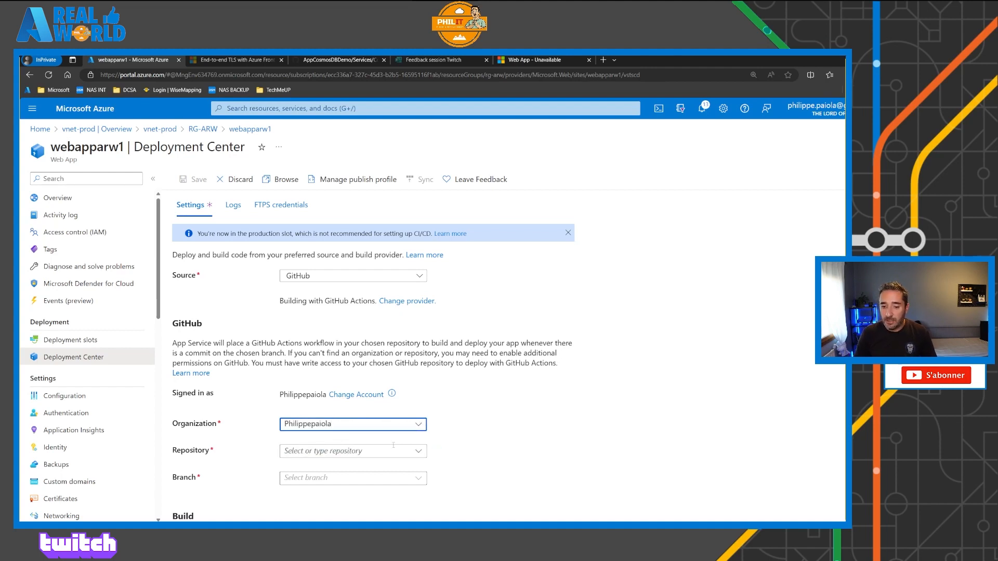
pyautogui.click(327, 451)
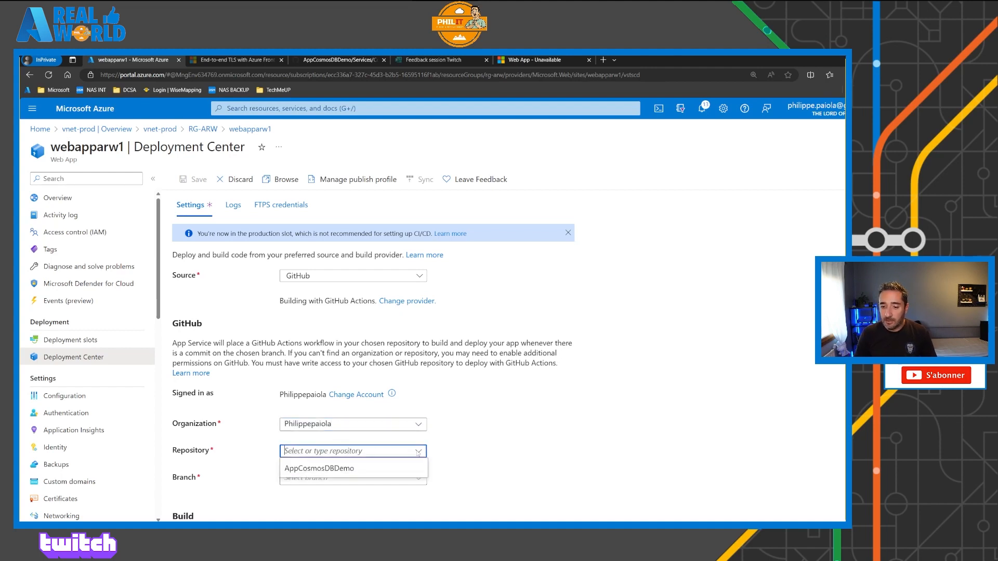
pyautogui.click(339, 472)
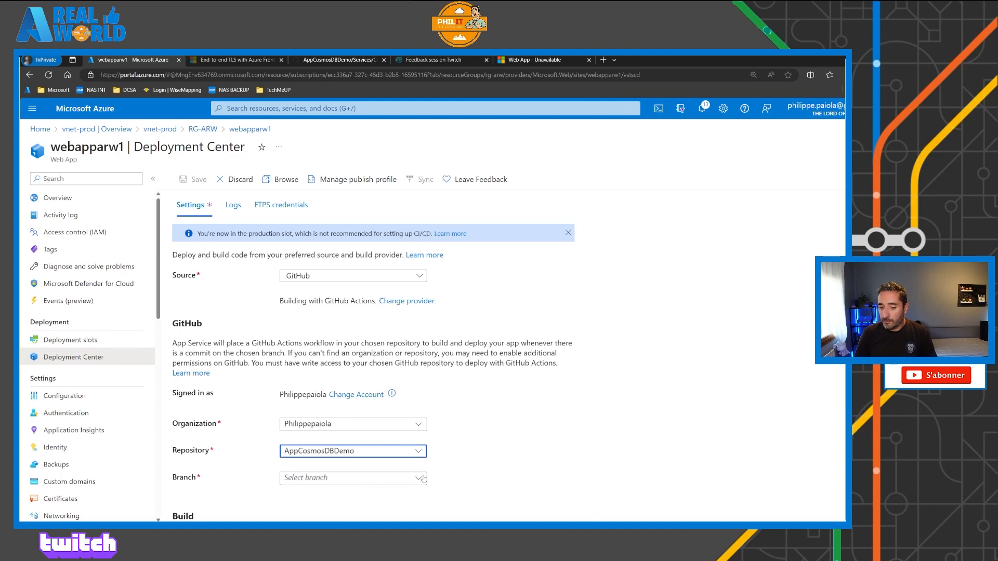
pyautogui.click(335, 479)
pyautogui.click(333, 496)
pyautogui.scroll(-3, 498, 473)
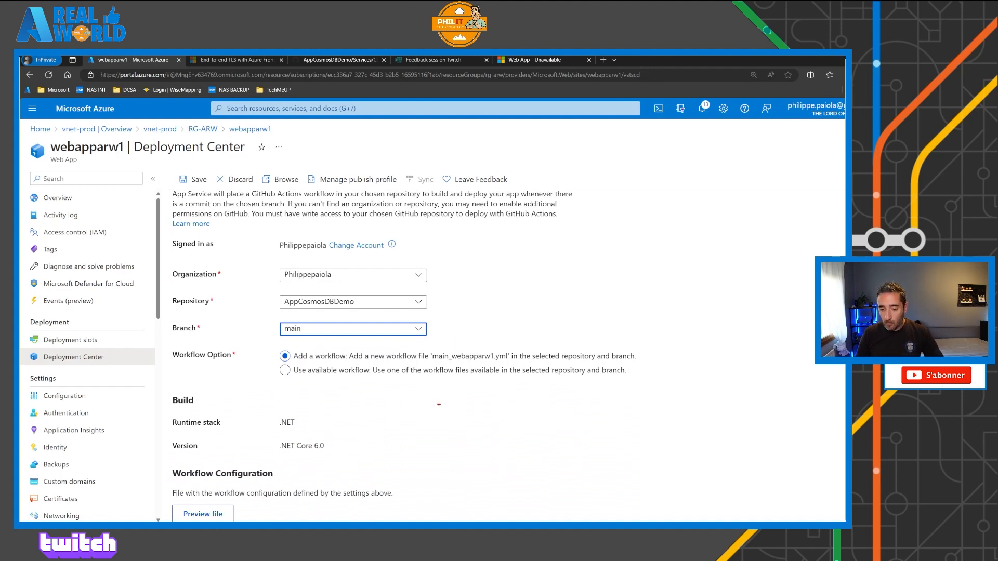
# Mark the Add a workflow option with a red arrow, clear the annotation, and save webapparw1's deployment settings.
pyautogui.moveTo(348, 351); pyautogui.dragTo(385, 337)
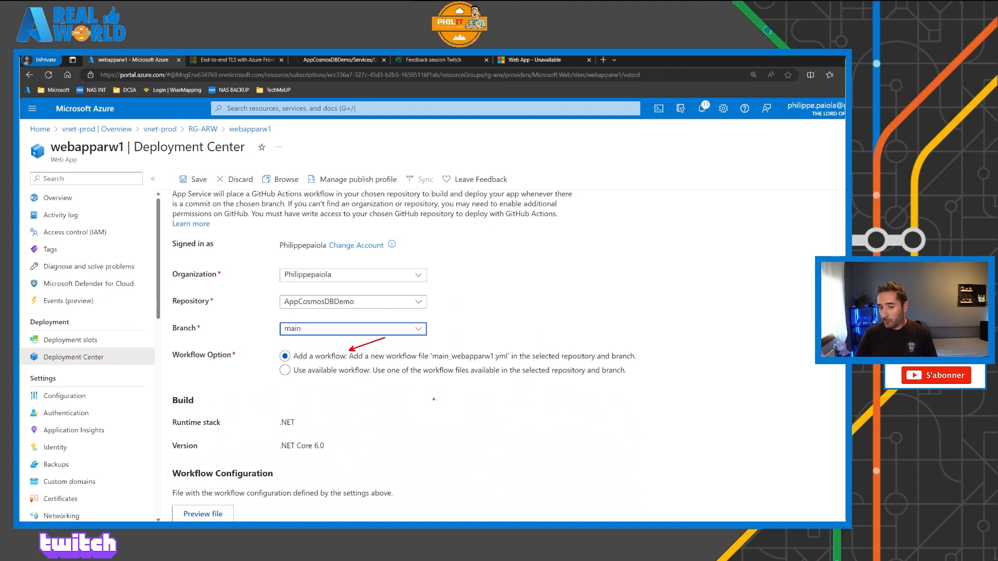
pyautogui.press('Escape')
pyautogui.click(483, 358)
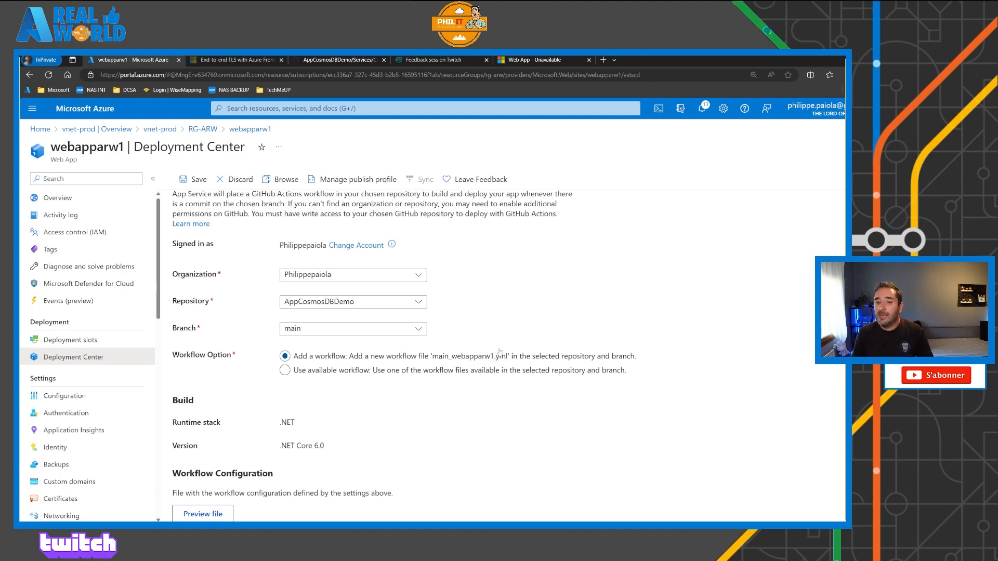
pyautogui.click(195, 183)
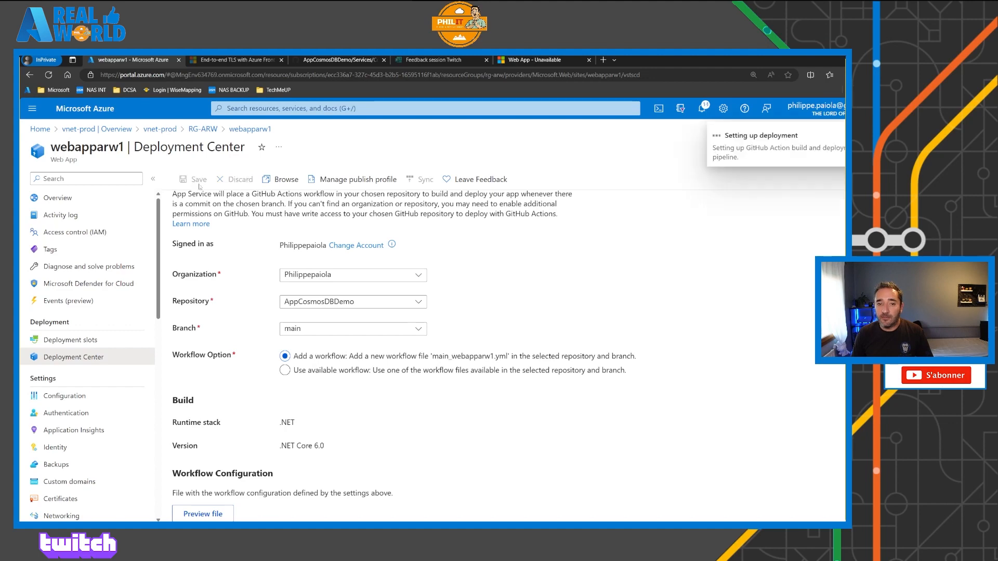
# Switch to the GitHub repository and examine its workflow runs, including the webapparw1 build and deployment run, then return to the code overview.
pyautogui.click(359, 60)
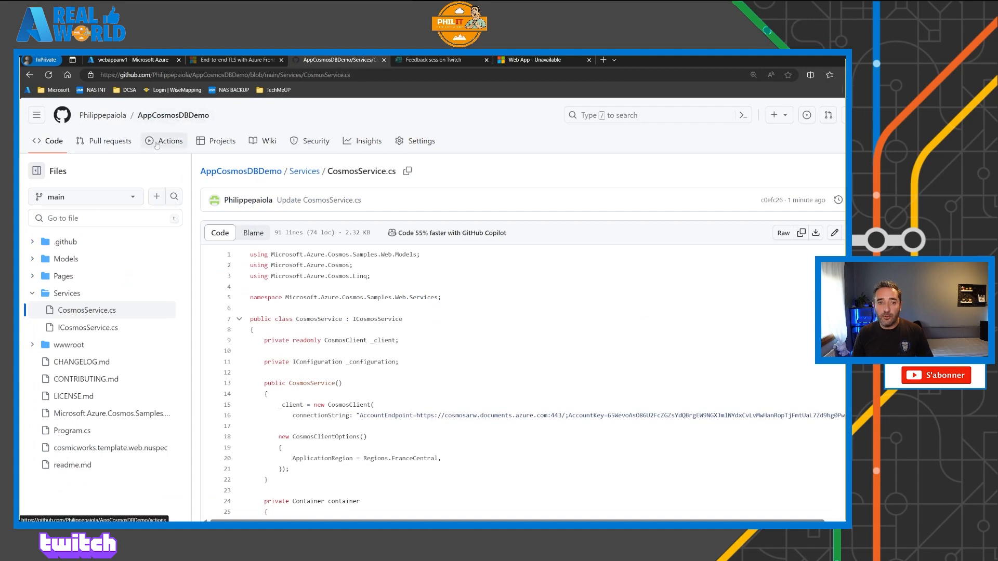
pyautogui.click(182, 145)
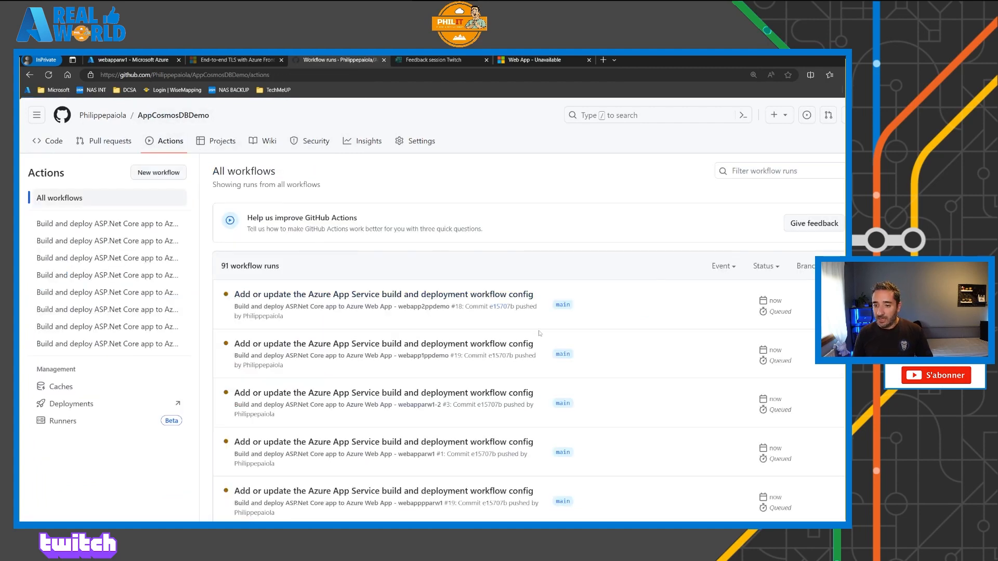
pyautogui.scroll(-1, 463, 331)
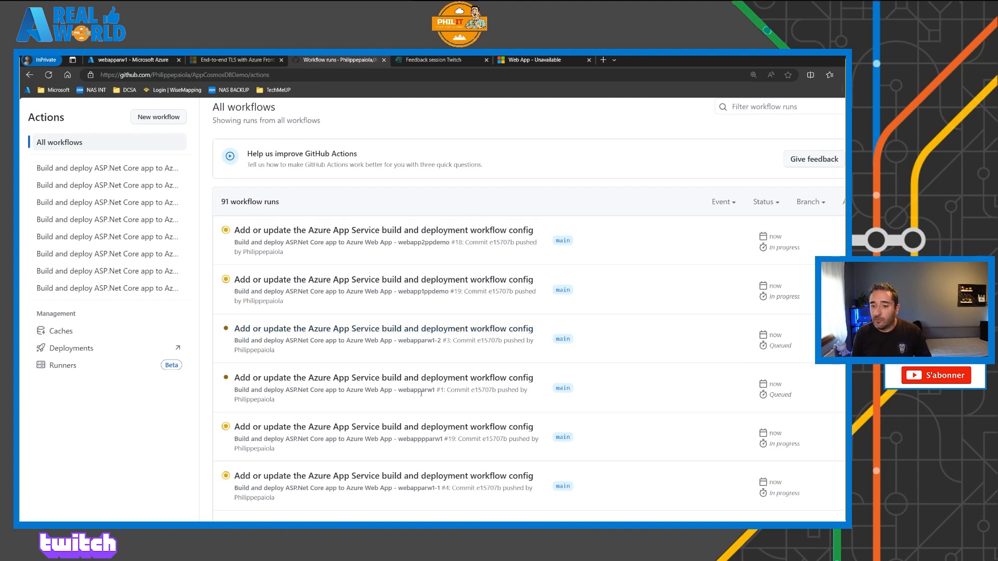
pyautogui.click(435, 382)
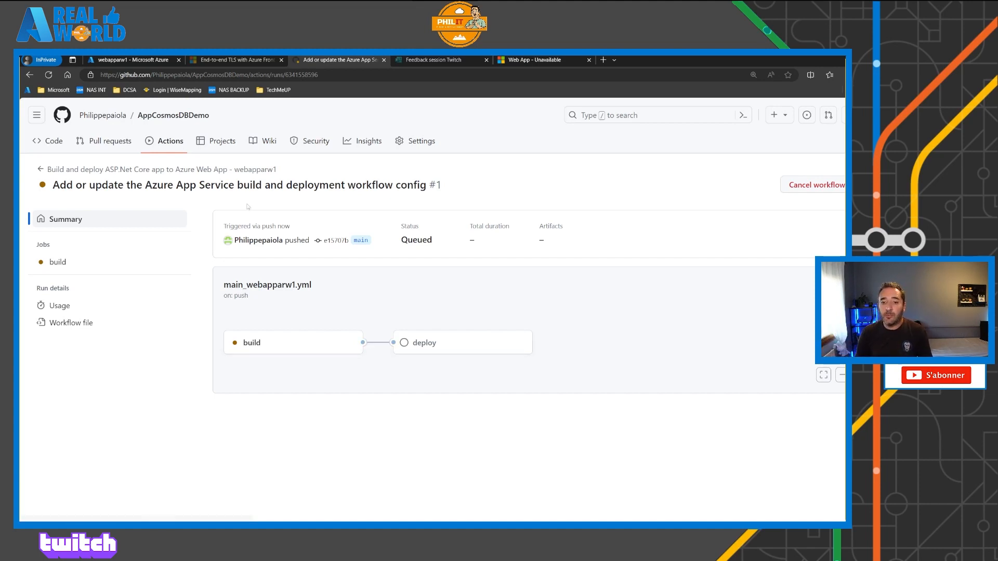
pyautogui.click(179, 146)
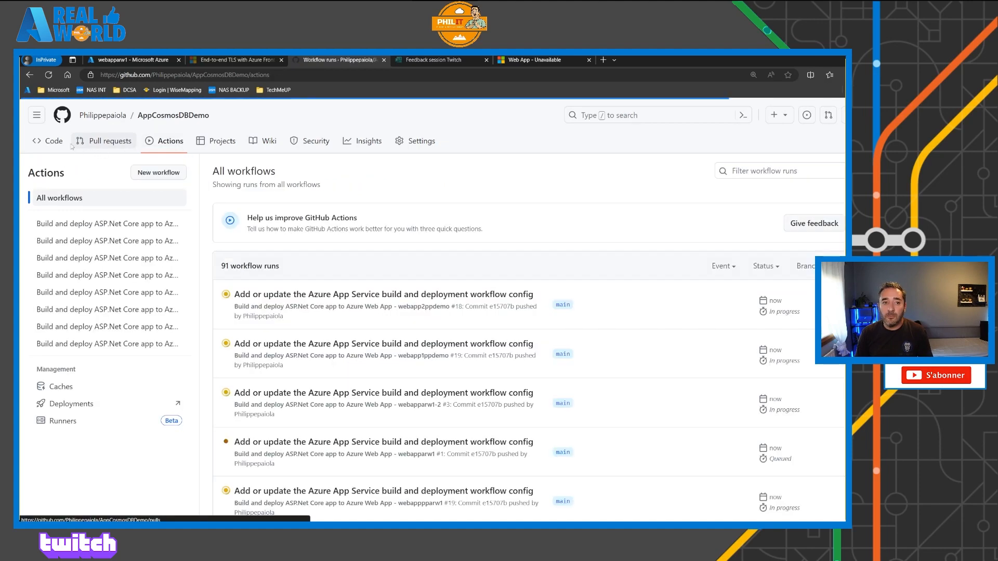
pyautogui.scroll(-1, 401, 411)
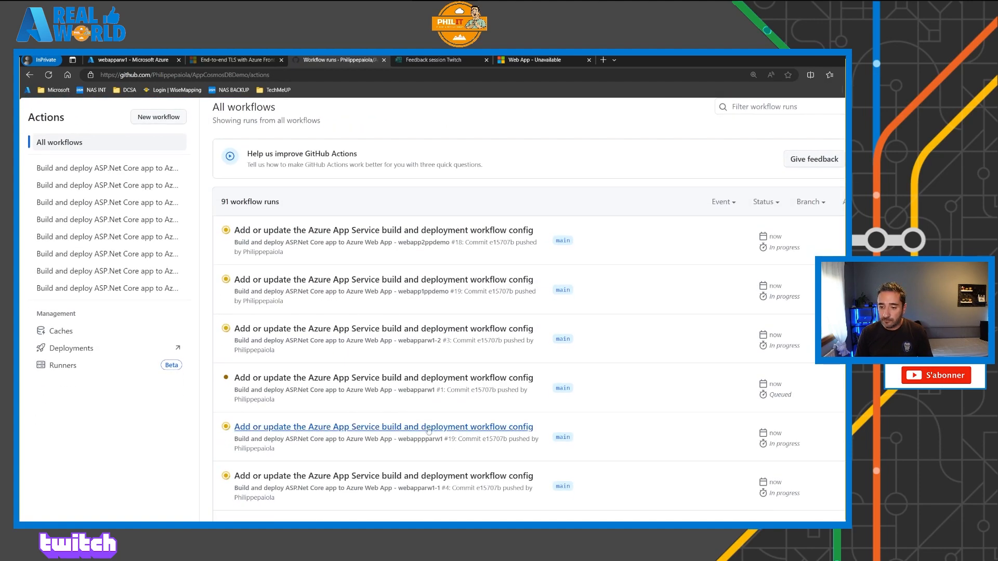
pyautogui.click(424, 378)
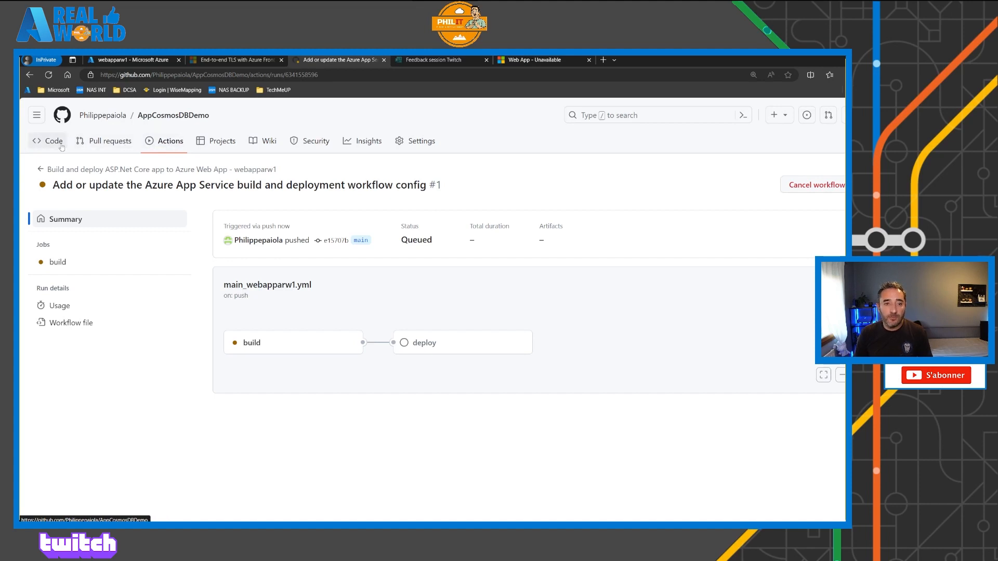
pyautogui.click(48, 170)
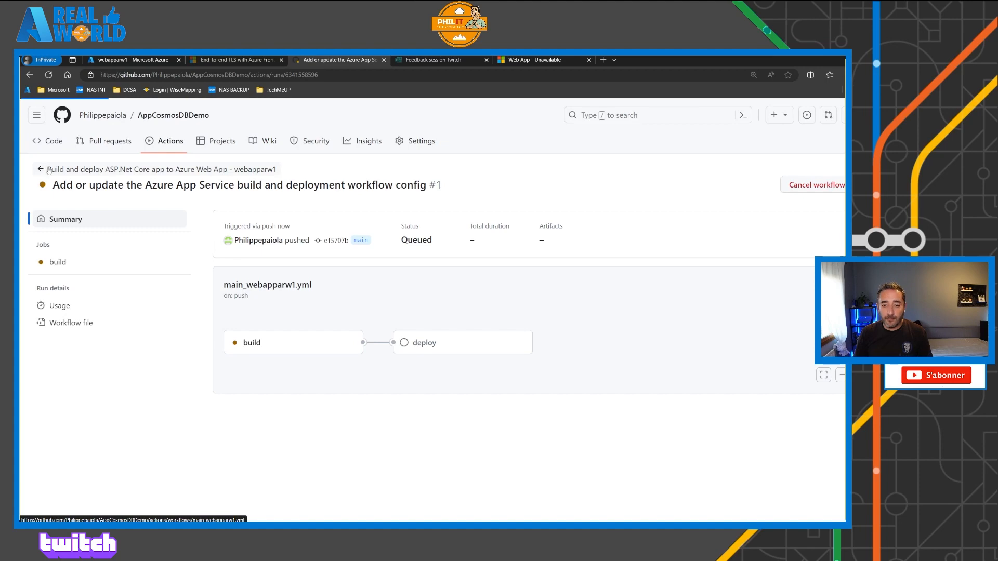
pyautogui.click(53, 141)
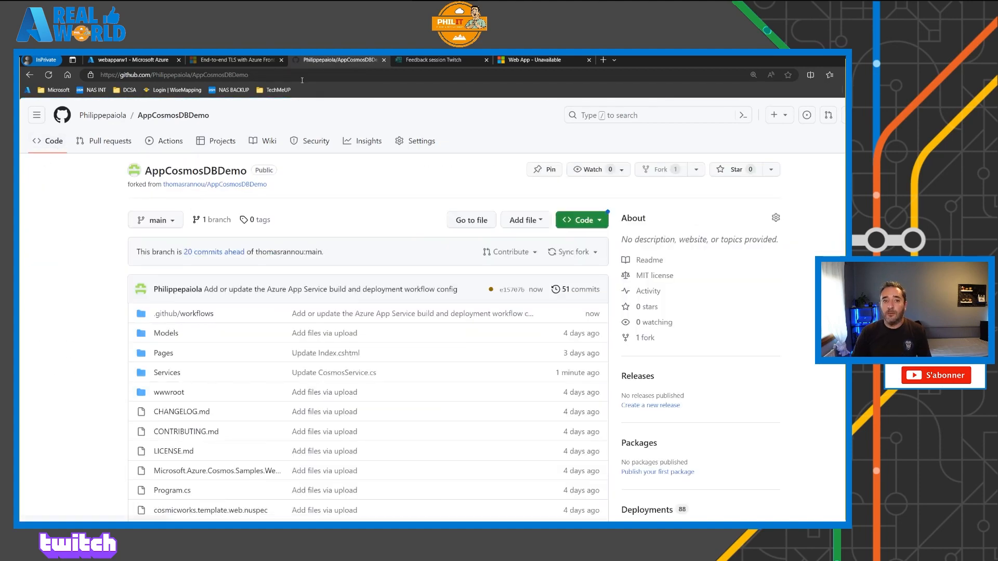
# In the Azure portal, open the Deployment Center of the webapparw2 App Service in RG-ARW and choose GitHub as the code source.
pyautogui.click(143, 62)
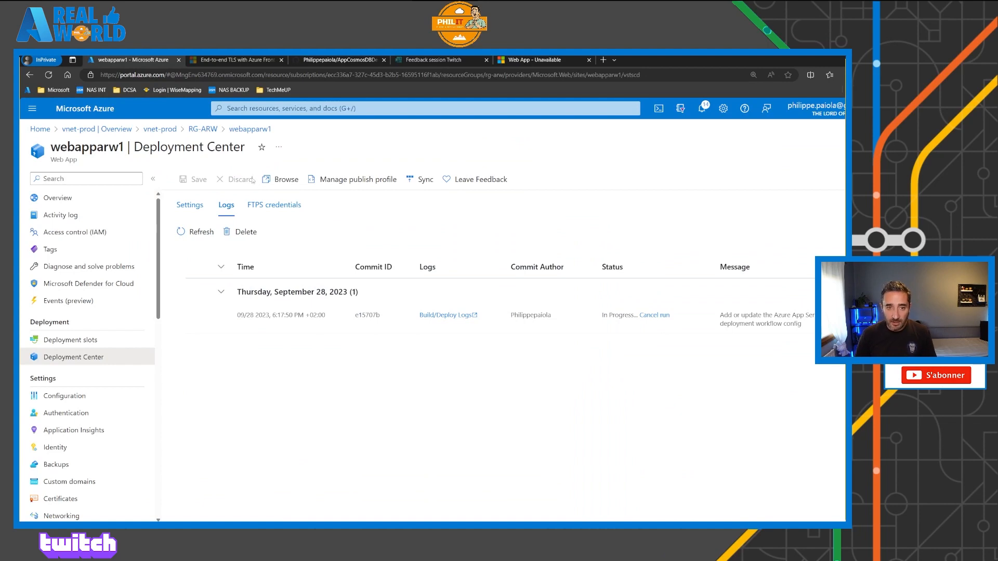
pyautogui.click(203, 129)
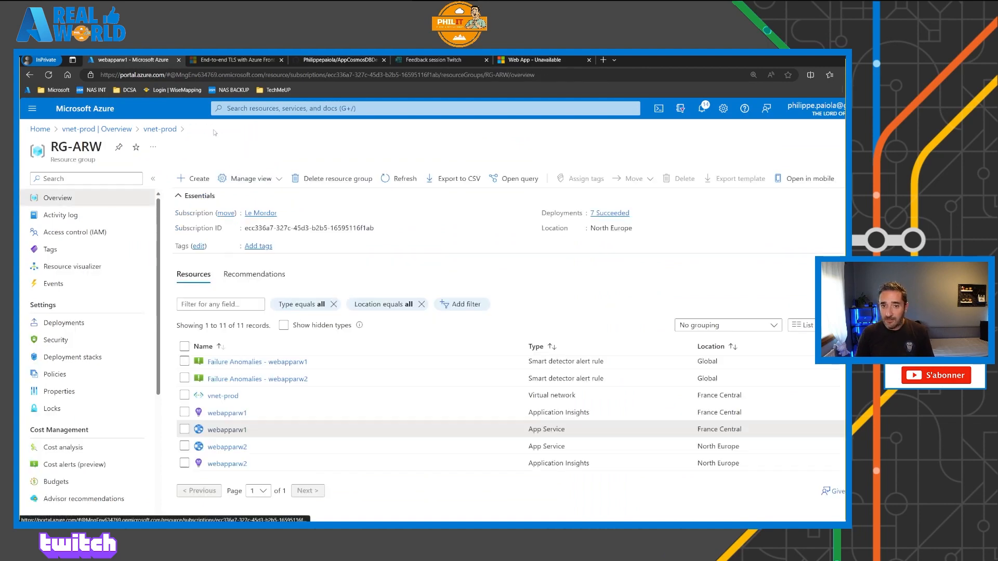
pyautogui.click(227, 447)
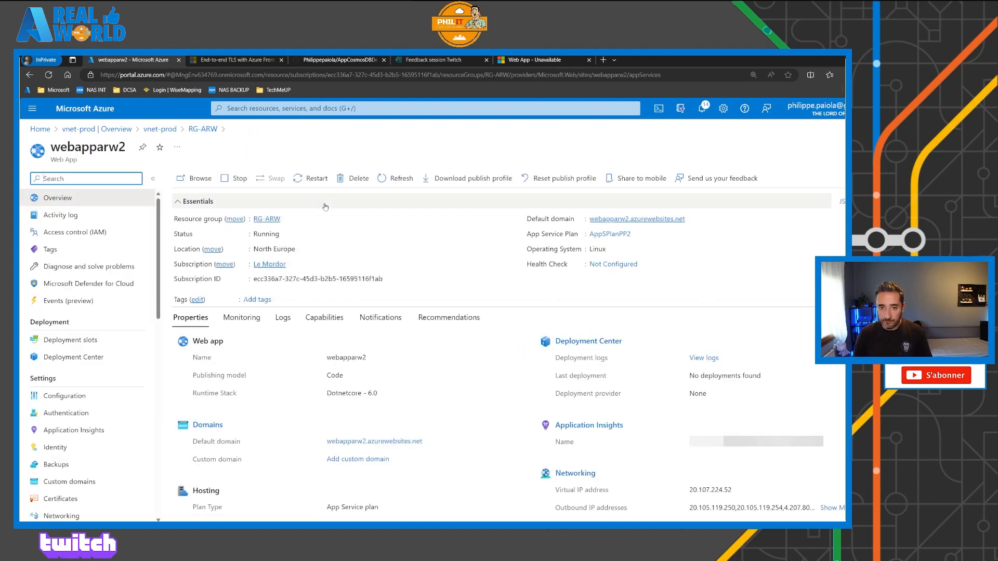
pyautogui.click(86, 363)
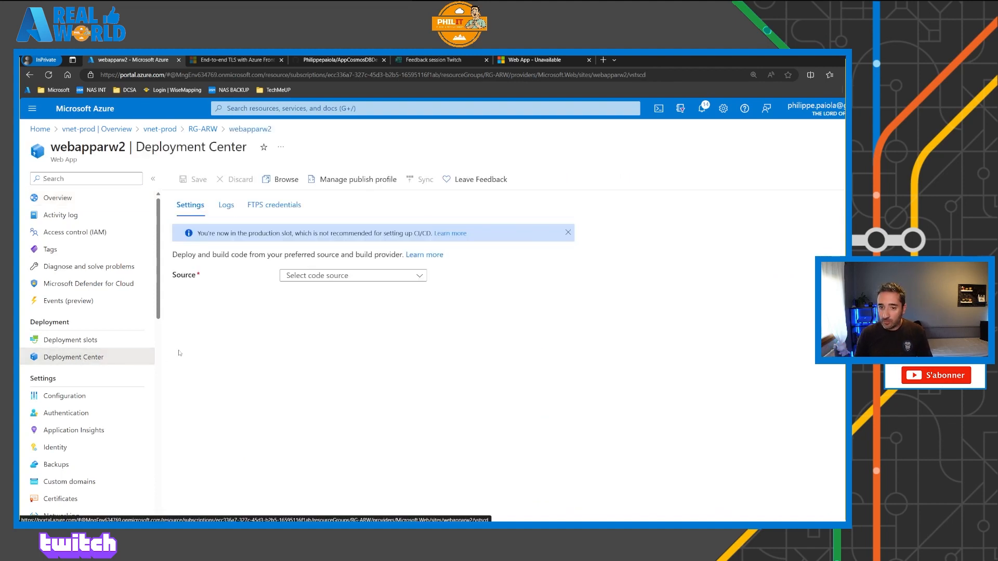
pyautogui.click(364, 275)
pyautogui.click(343, 301)
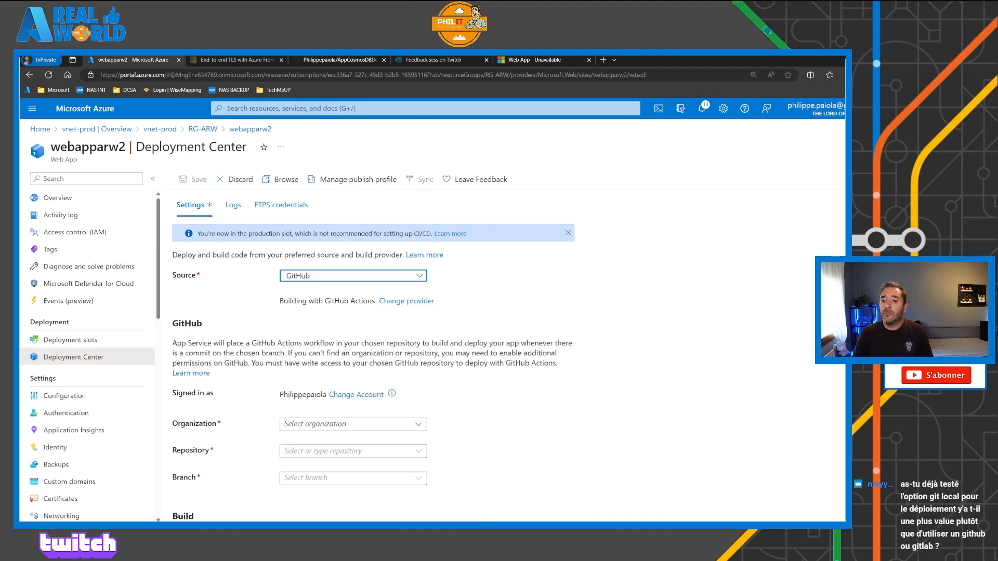
# Set webapparw2's deployment to the signed-in account's organization, the AppCosmosDBDemo repository and the main branch, and save the settings.
pyautogui.click(407, 425)
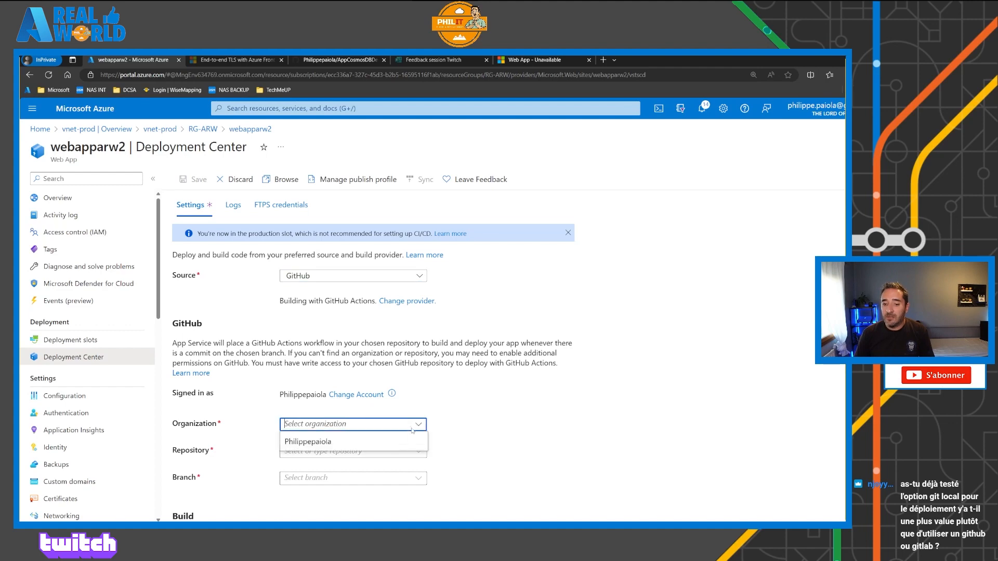
pyautogui.click(408, 439)
pyautogui.click(409, 451)
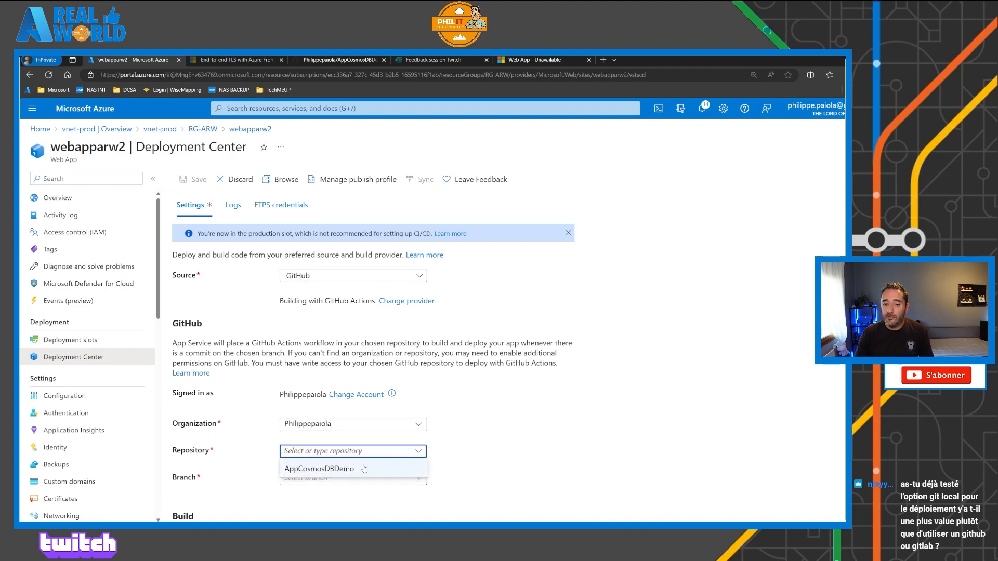
pyautogui.click(414, 466)
pyautogui.click(418, 478)
pyautogui.click(410, 494)
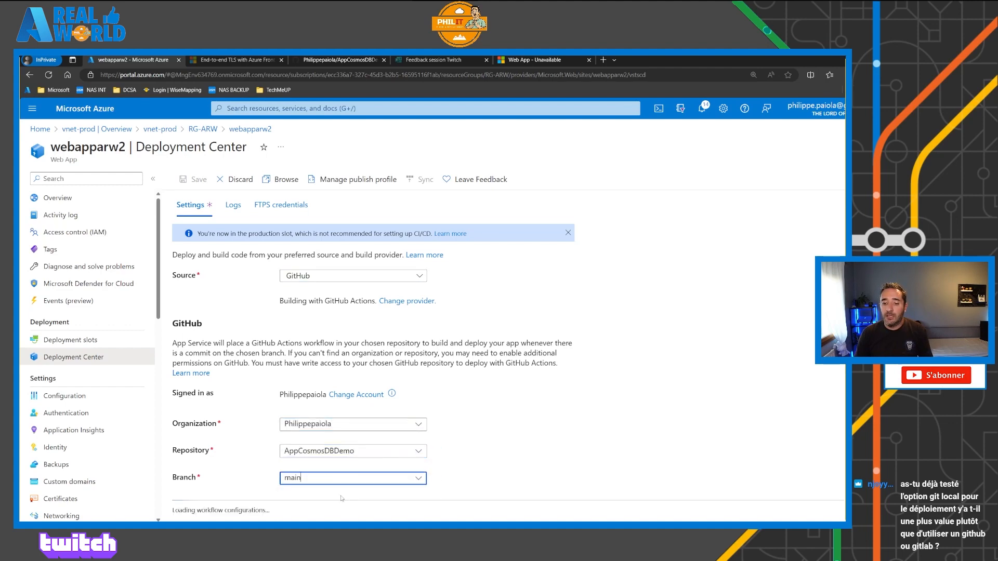
pyautogui.scroll(-3, 501, 444)
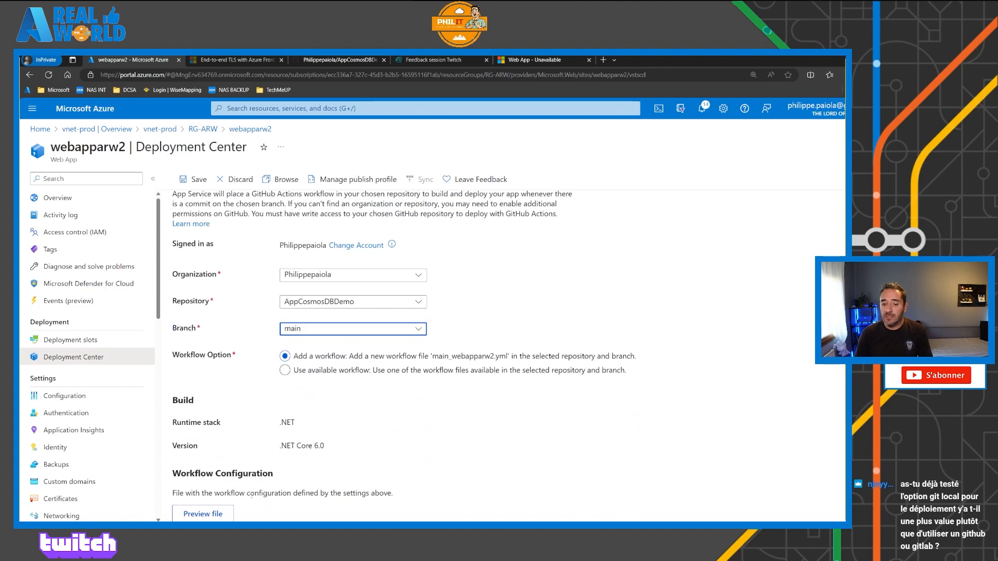
pyautogui.scroll(3, 242, 314)
pyautogui.click(196, 180)
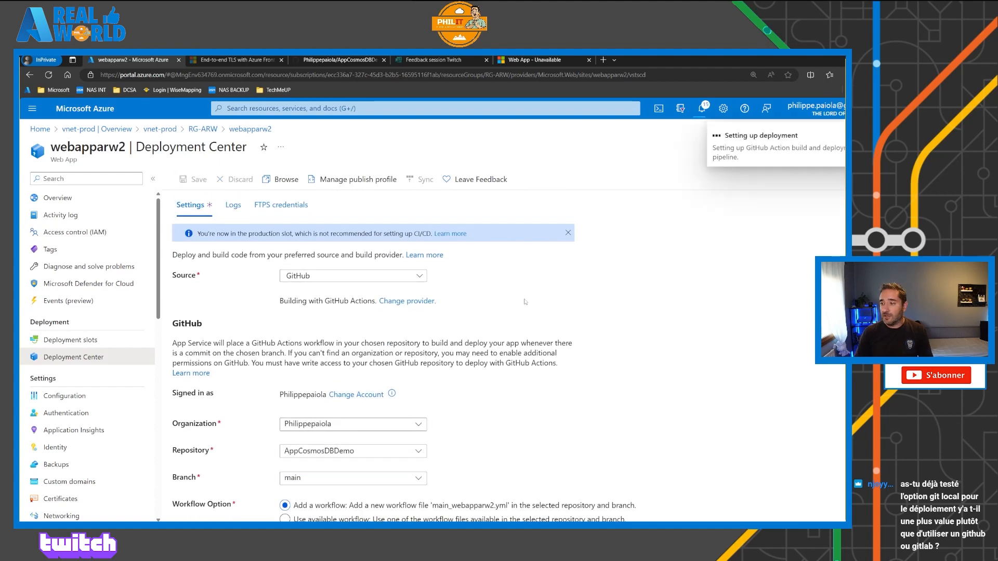
# Switch to the GitHub repository, look through its workflow runs for both web apps, and open the webapparw1 run.
pyautogui.click(344, 61)
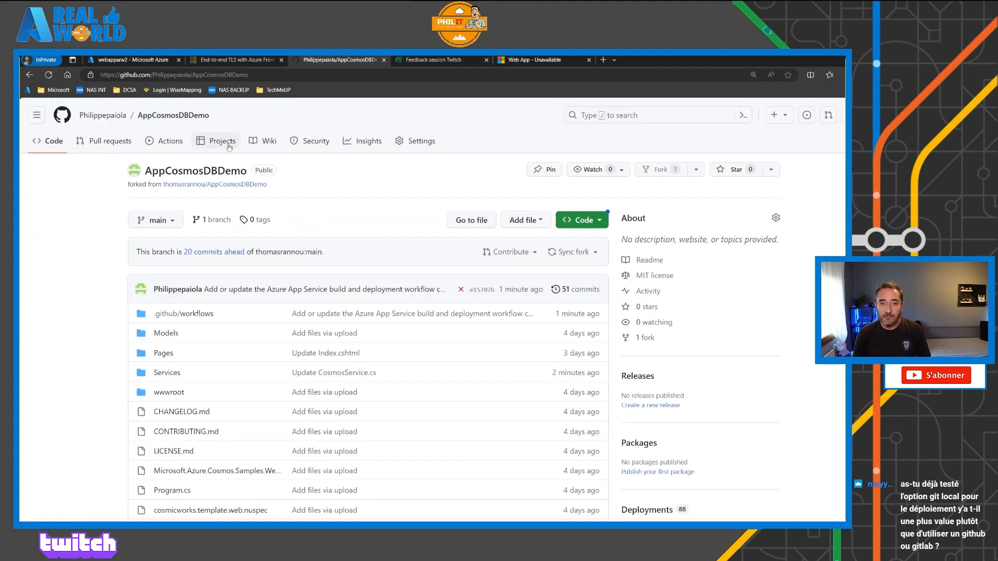
pyautogui.click(167, 142)
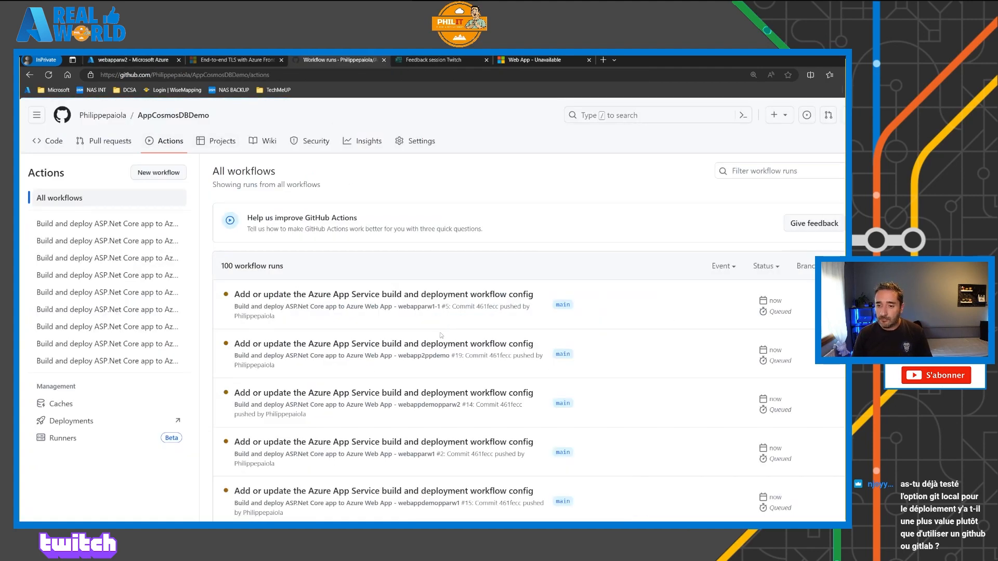
pyautogui.scroll(-1, 441, 332)
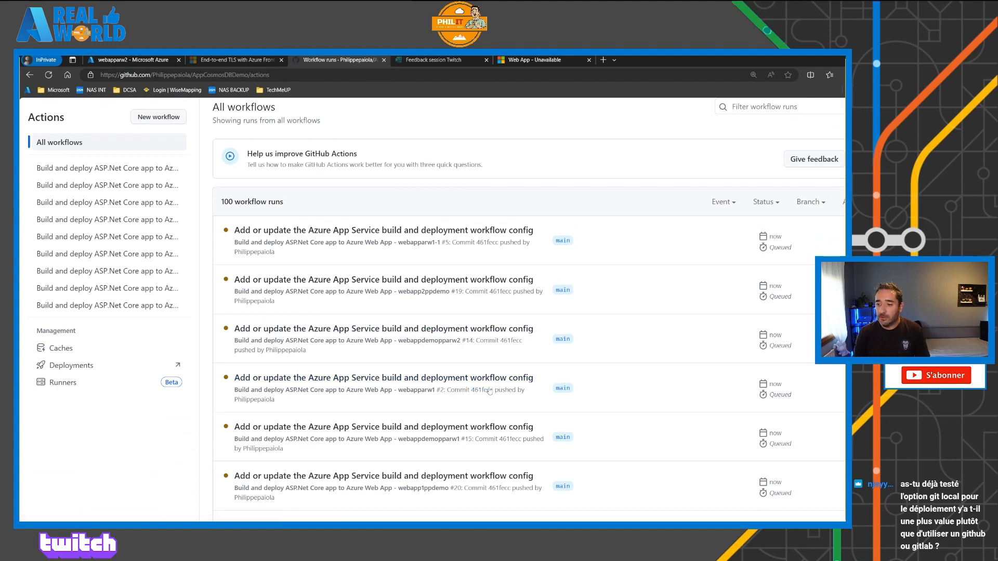
pyautogui.scroll(-3, 485, 381)
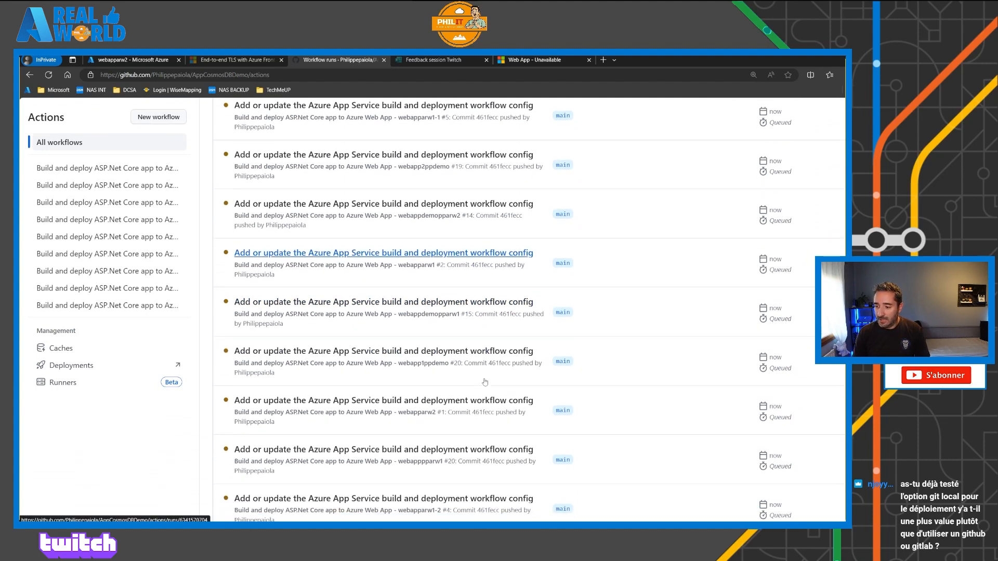
pyautogui.scroll(2, 486, 378)
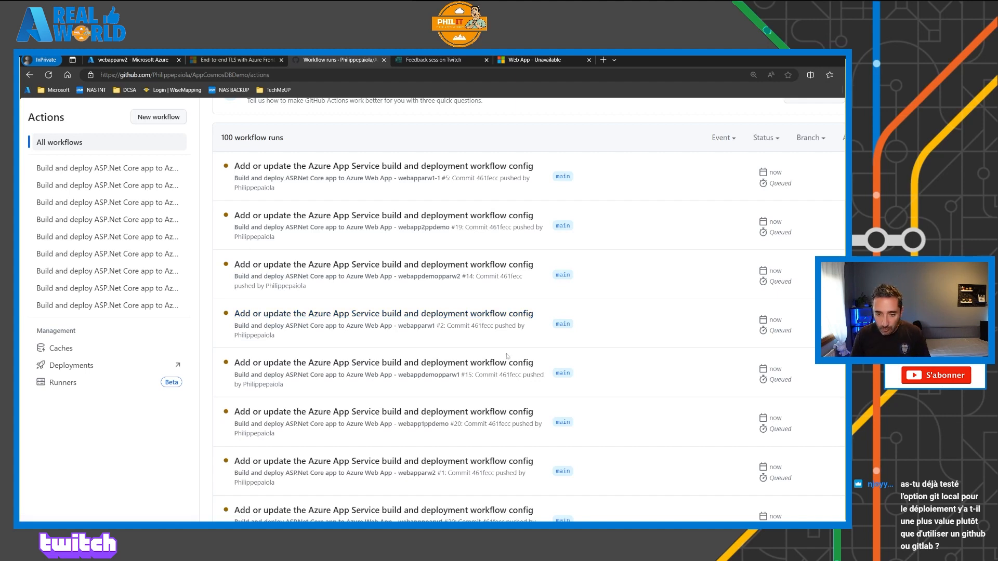
pyautogui.click(439, 314)
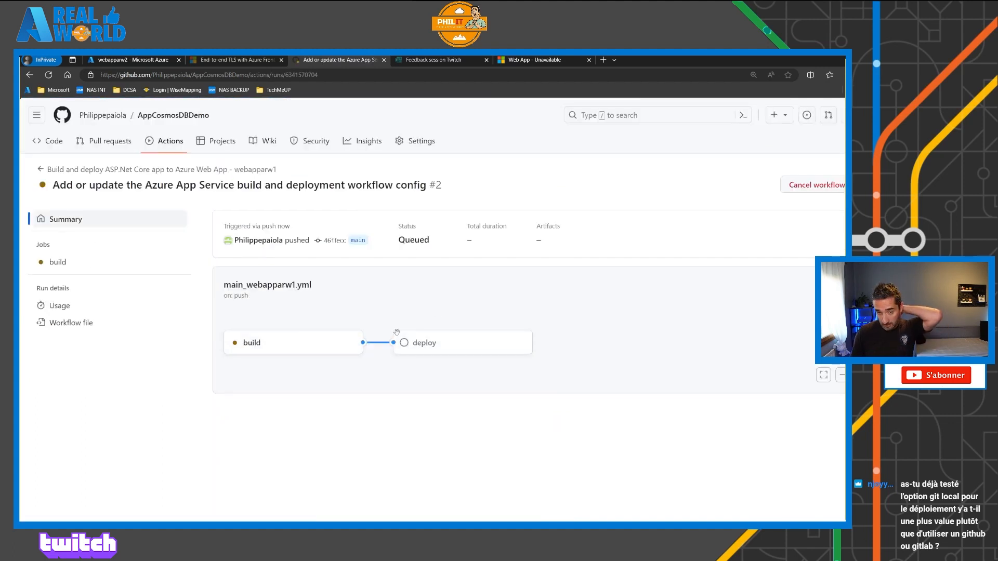
# Recheck the list of workflow runs and follow the progress of the build and deploy jobs in the webapparw1 run.
pyautogui.click(165, 143)
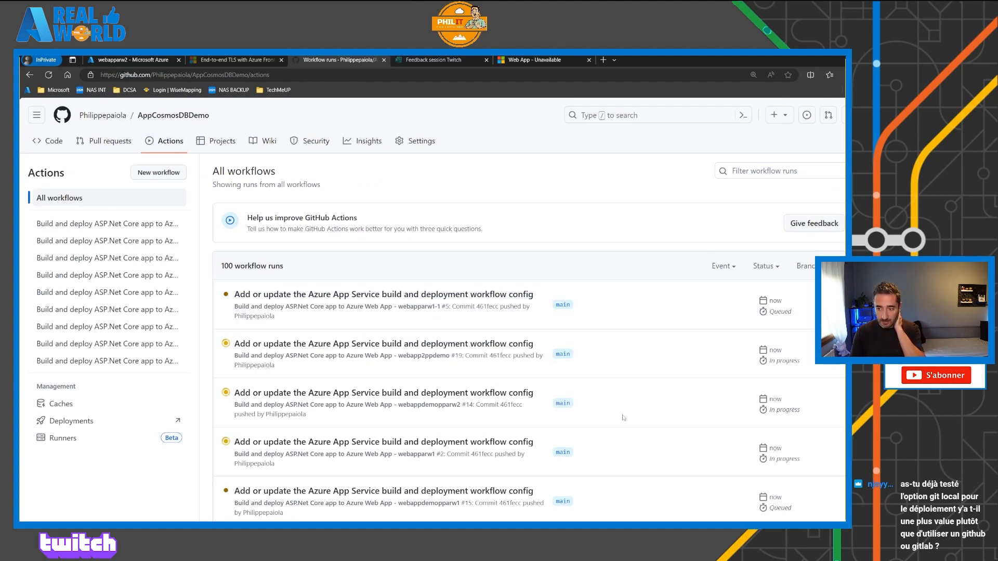
pyautogui.scroll(-1, 463, 409)
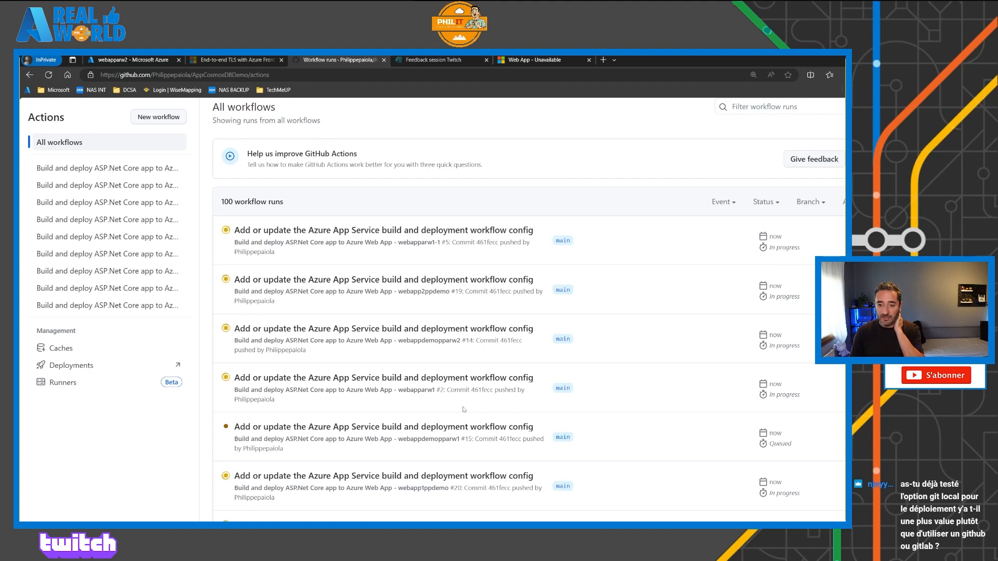
pyautogui.click(467, 380)
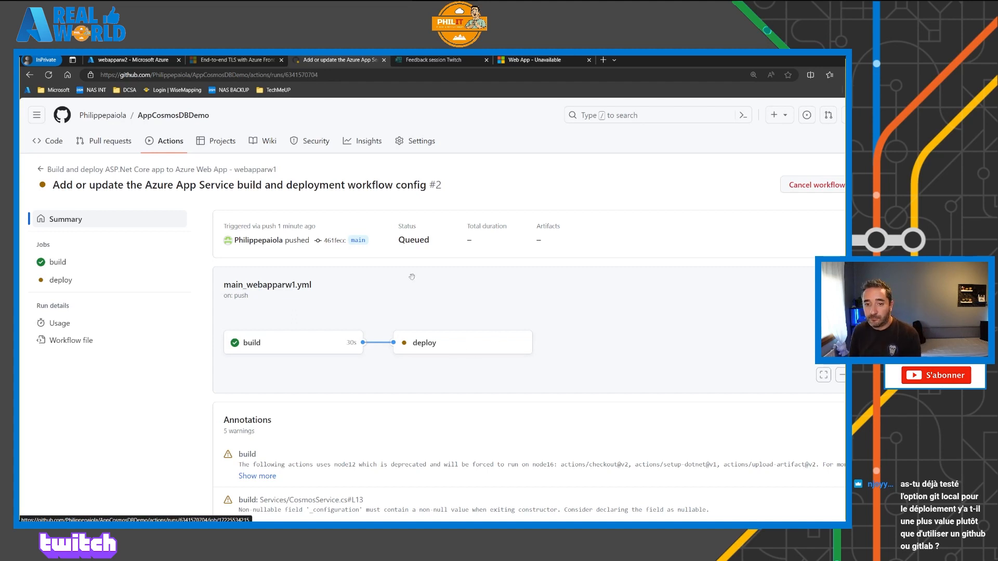
pyautogui.moveTo(243, 237)
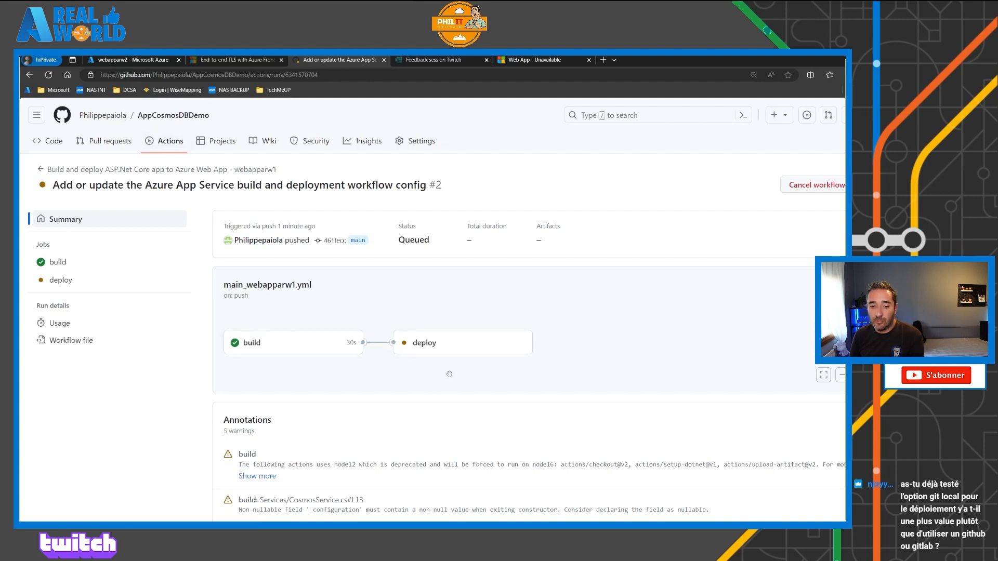
pyautogui.scroll(-3, 449, 373)
pyautogui.scroll(3, 441, 364)
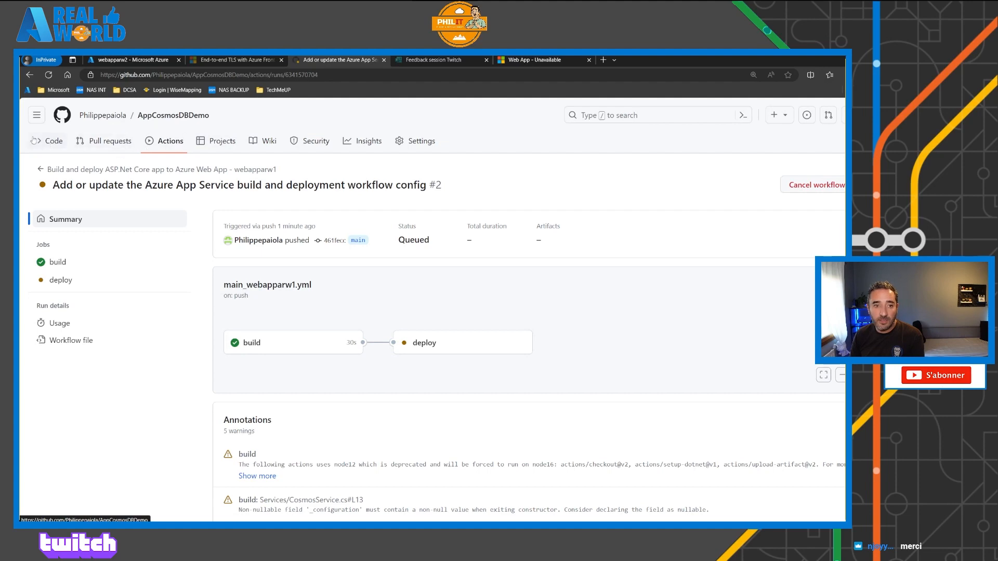
pyautogui.click(56, 143)
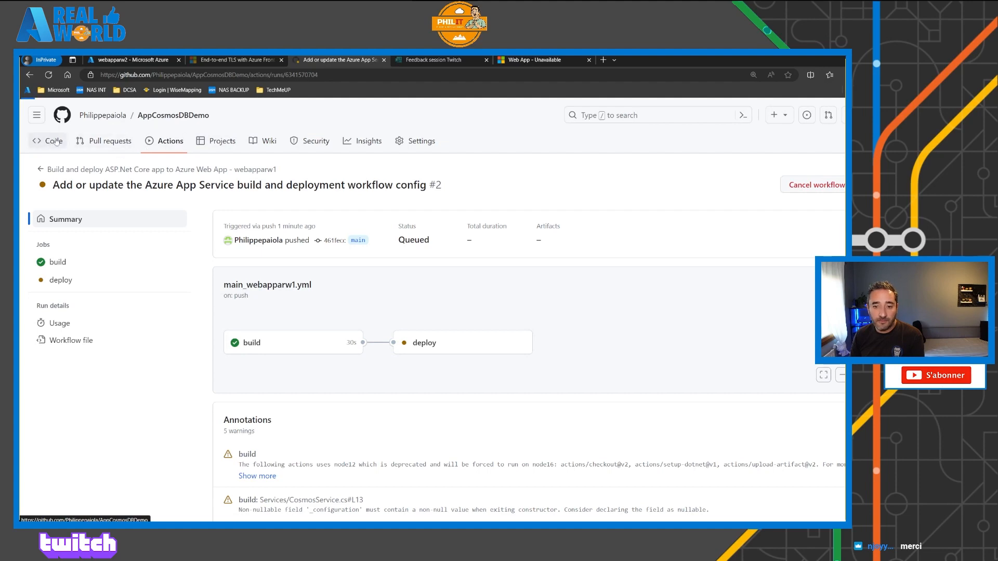
pyautogui.click(167, 142)
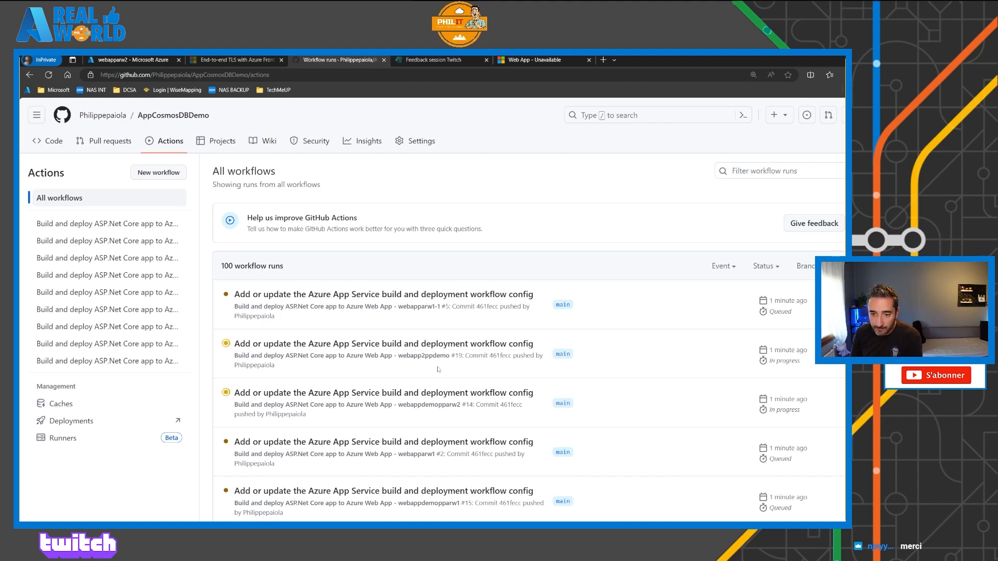
pyautogui.scroll(-1, 438, 370)
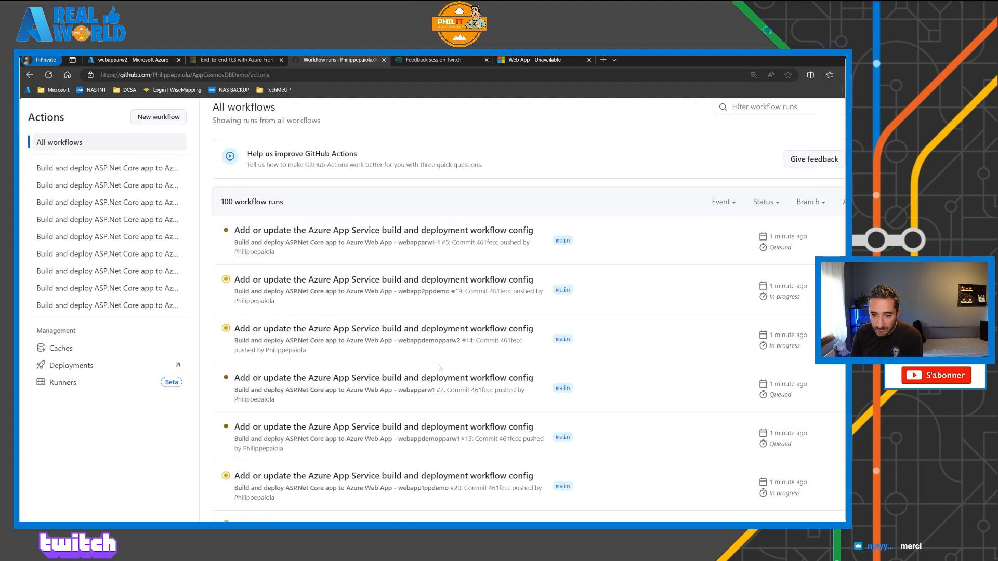
pyautogui.click(436, 376)
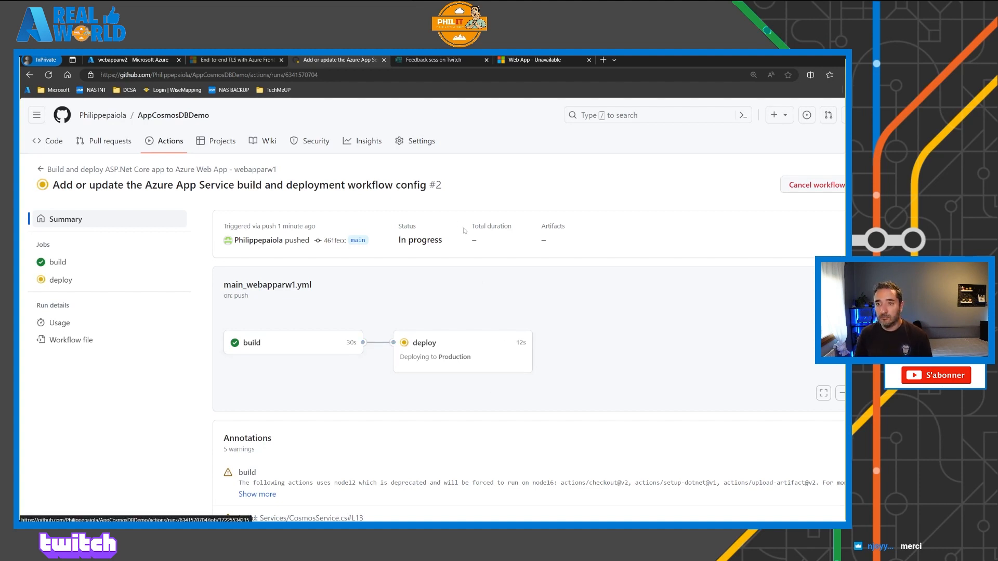
# Load the Front Door endpoint afd-awasdyd2bzhxf8aw.z01.azurefd.net in the other browser window, reload the page, and select its address.
pyautogui.click(525, 60)
pyautogui.click(183, 76)
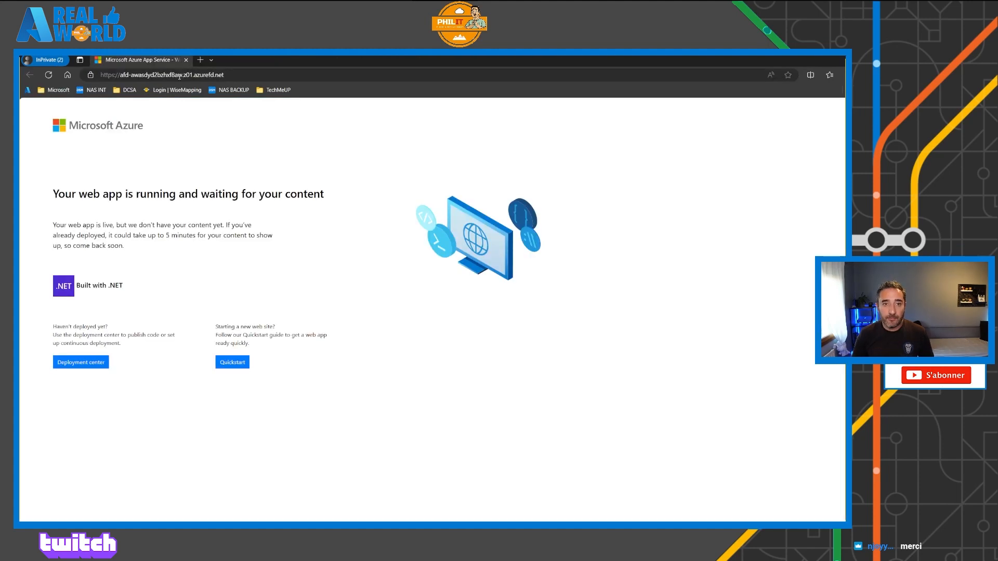
pyautogui.click(179, 76)
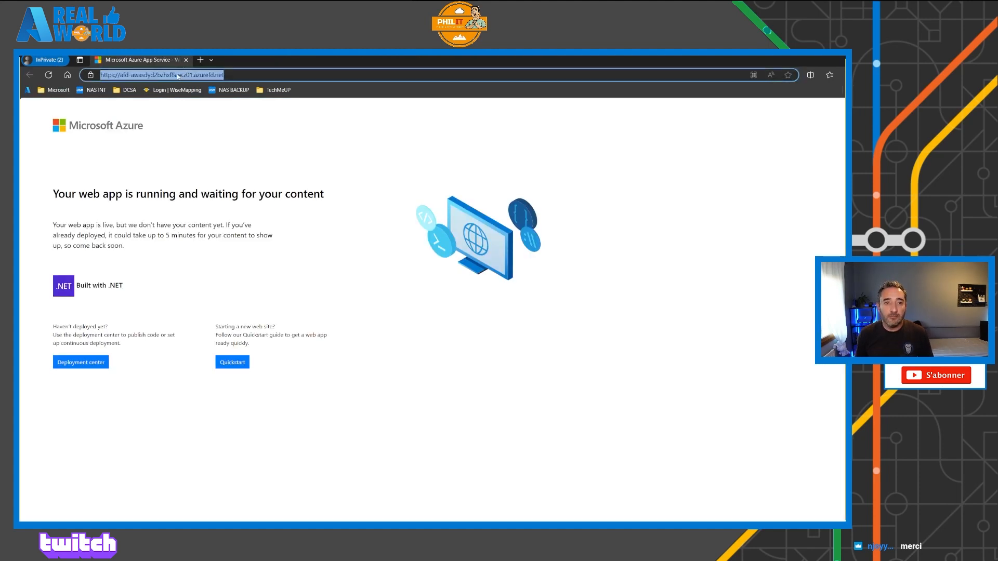
pyautogui.press('Return')
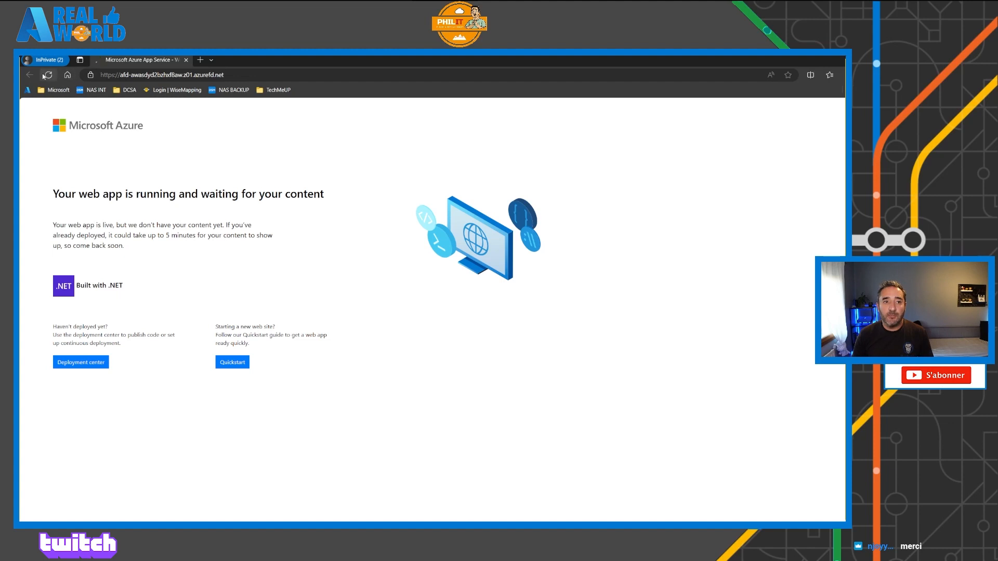
pyautogui.click(48, 75)
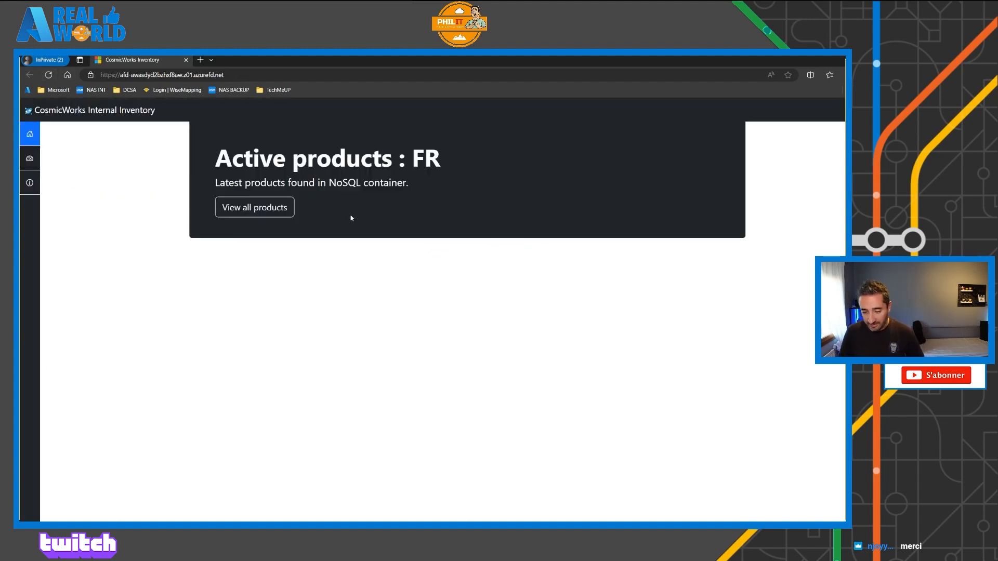
pyautogui.click(235, 77)
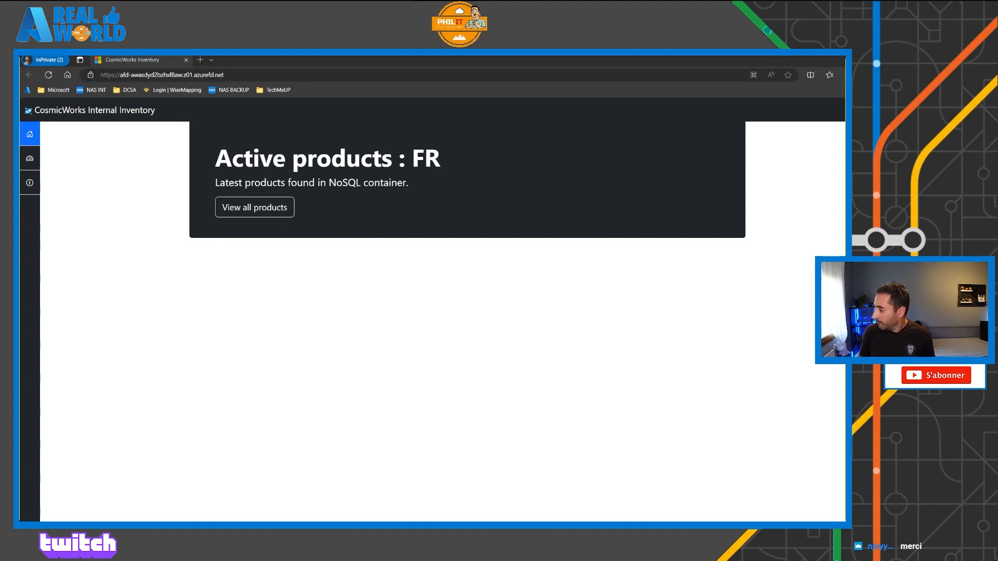
# View all products in the CosmicWorks app and examine the price of the listed product.
pyautogui.click(281, 207)
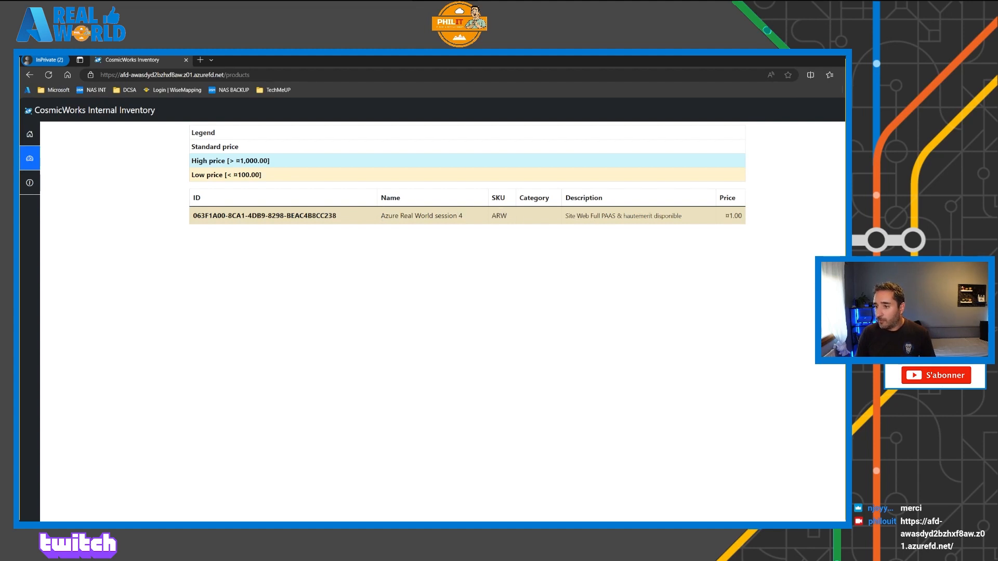
pyautogui.moveTo(739, 216); pyautogui.dragTo(747, 217)
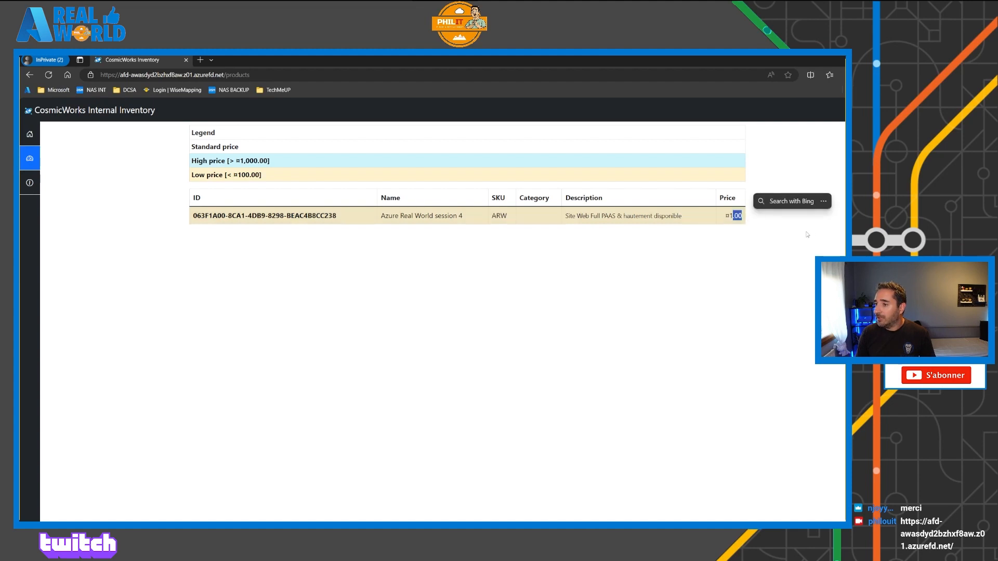
pyautogui.click(783, 325)
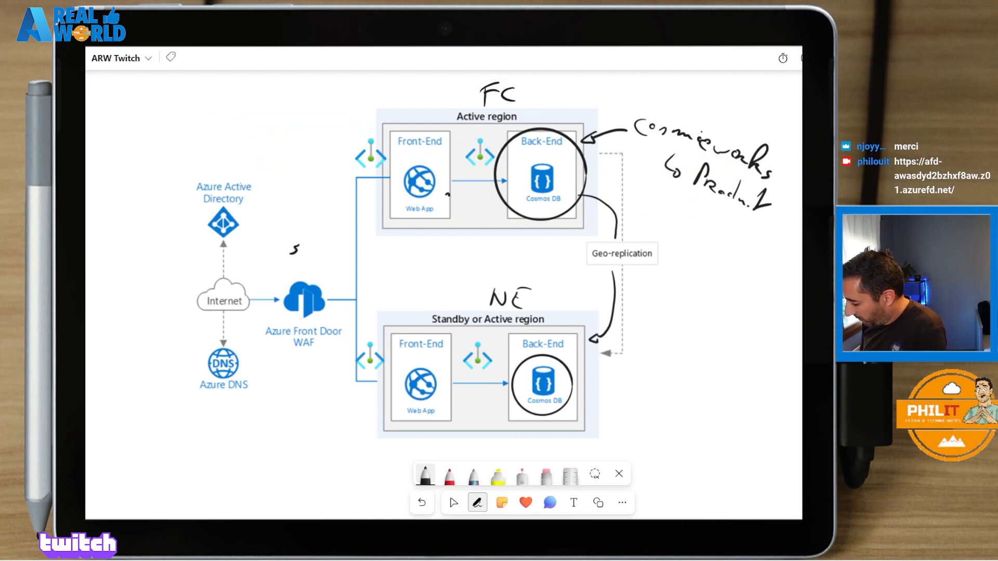
# On the ARW Twitch whiteboard, erase the handwritten annotations from the two-region architecture diagram and select the black pen.
pyautogui.click(546, 475)
pyautogui.moveTo(497, 89)
pyautogui.mouseDown()
pyautogui.moveTo(519, 151)
pyautogui.moveTo(619, 163)
pyautogui.moveTo(724, 254)
pyautogui.moveTo(728, 192)
pyautogui.moveTo(551, 187)
pyautogui.moveTo(551, 289)
pyautogui.moveTo(524, 432)
pyautogui.mouseUp()
pyautogui.moveTo(298, 247); pyautogui.dragTo(288, 257)
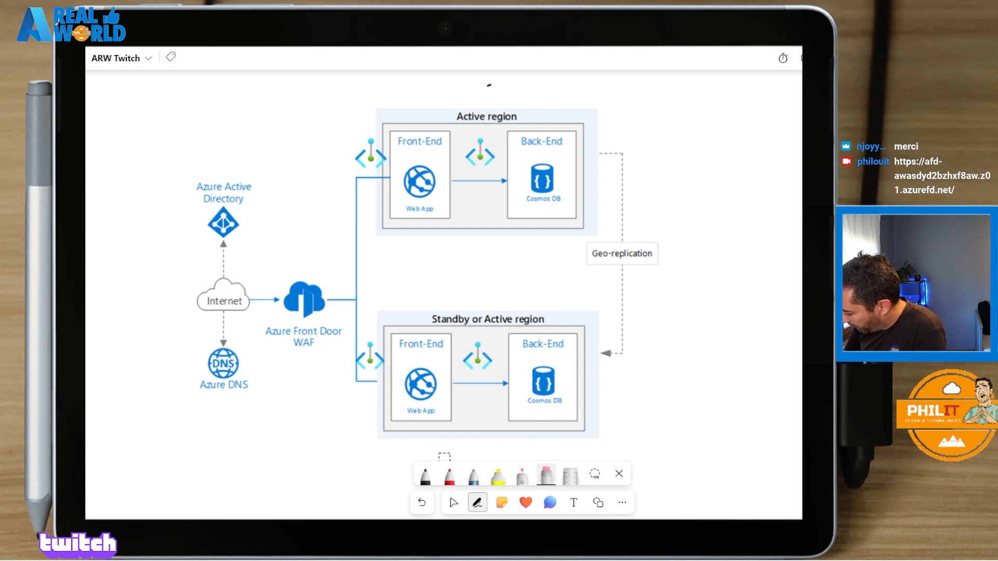
pyautogui.click(425, 474)
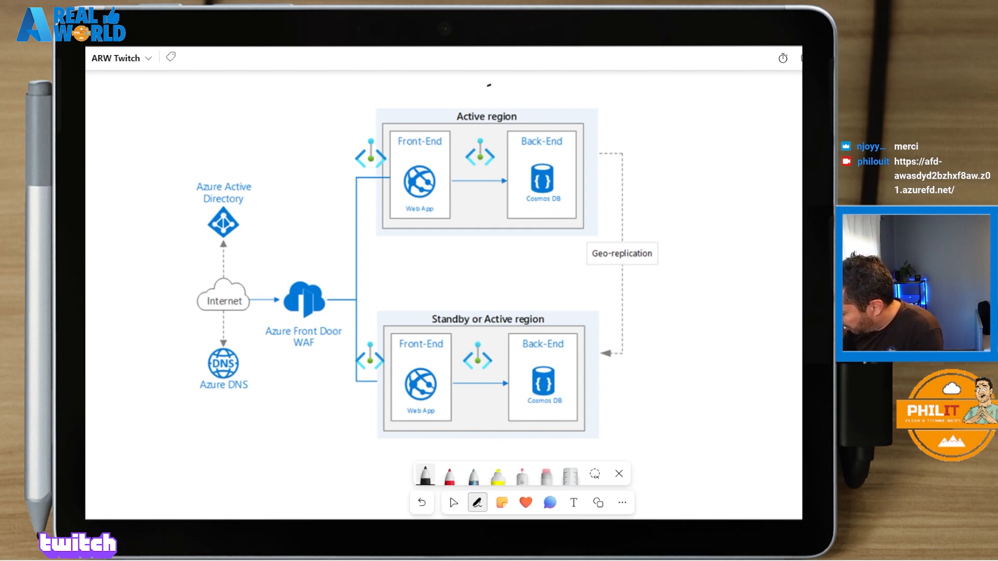
# Handwrite "Git" beside the diagram, draw arrows from it to both front-ends, and add front-end to back-end arrows, labelling the active region's "BD".
pyautogui.moveTo(661, 146)
pyautogui.mouseDown()
pyautogui.moveTo(648, 146)
pyautogui.moveTo(658, 177)
pyautogui.mouseUp()
pyautogui.moveTo(676, 148)
pyautogui.mouseDown()
pyautogui.moveTo(669, 180)
pyautogui.moveTo(685, 163)
pyautogui.mouseUp()
pyautogui.moveTo(637, 132)
pyautogui.mouseDown()
pyautogui.moveTo(474, 83)
pyautogui.moveTo(433, 116)
pyautogui.moveTo(448, 110)
pyautogui.mouseUp()
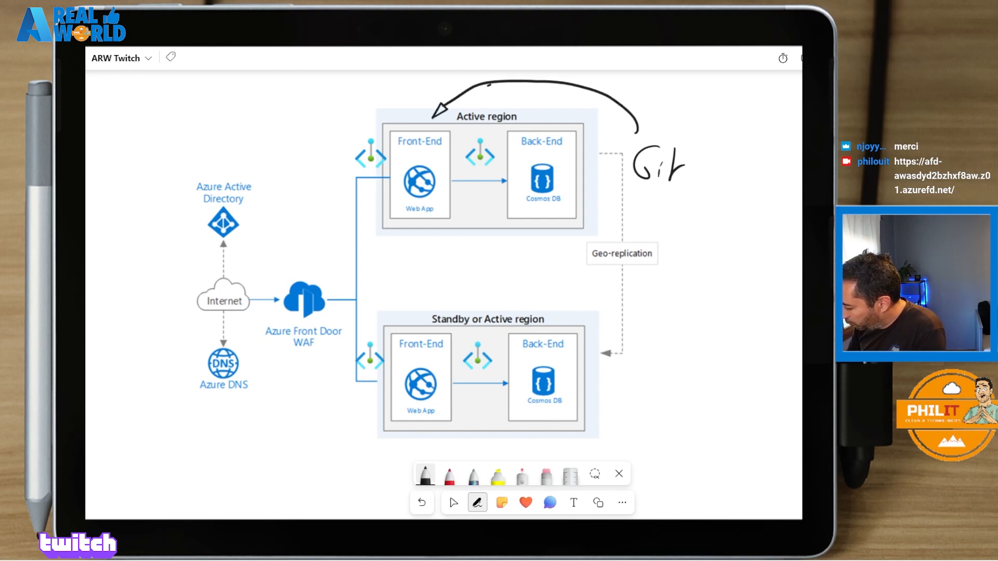
pyautogui.moveTo(436, 222)
pyautogui.mouseDown()
pyautogui.moveTo(514, 238)
pyautogui.moveTo(523, 231)
pyautogui.mouseUp()
pyautogui.moveTo(464, 223)
pyautogui.mouseDown()
pyautogui.moveTo(466, 238)
pyautogui.moveTo(488, 231)
pyautogui.moveTo(479, 241)
pyautogui.mouseUp()
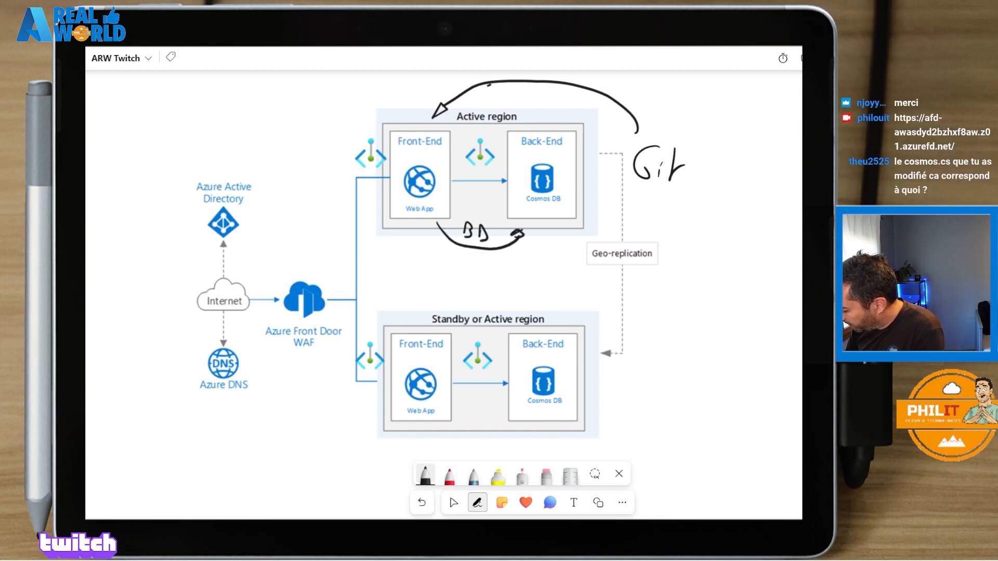
pyautogui.moveTo(674, 204)
pyautogui.mouseDown()
pyautogui.moveTo(613, 418)
pyautogui.moveTo(436, 427)
pyautogui.moveTo(496, 419)
pyautogui.mouseUp()
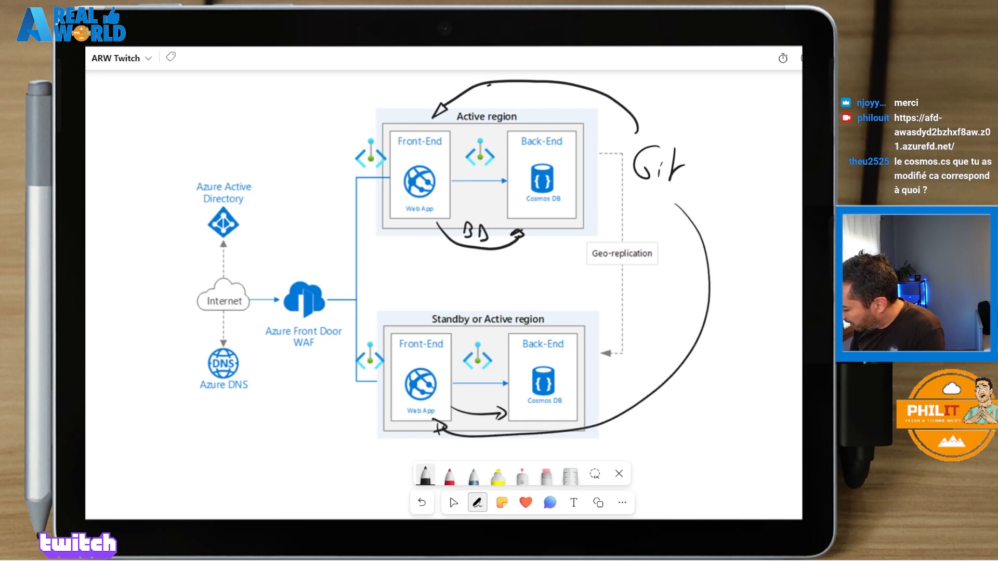
# Handwrite "Site" along the Git arrow at the active region and again at the standby region.
pyautogui.moveTo(549, 89)
pyautogui.mouseDown()
pyautogui.moveTo(540, 102)
pyautogui.moveTo(563, 103)
pyautogui.moveTo(569, 89)
pyautogui.mouseUp()
pyautogui.click(552, 98)
pyautogui.moveTo(577, 97); pyautogui.dragTo(576, 111)
pyautogui.moveTo(547, 417)
pyautogui.mouseDown()
pyautogui.moveTo(539, 430)
pyautogui.moveTo(564, 424)
pyautogui.moveTo(571, 408)
pyautogui.mouseUp()
pyautogui.click(554, 423)
pyautogui.moveTo(574, 417); pyautogui.dragTo(572, 426)
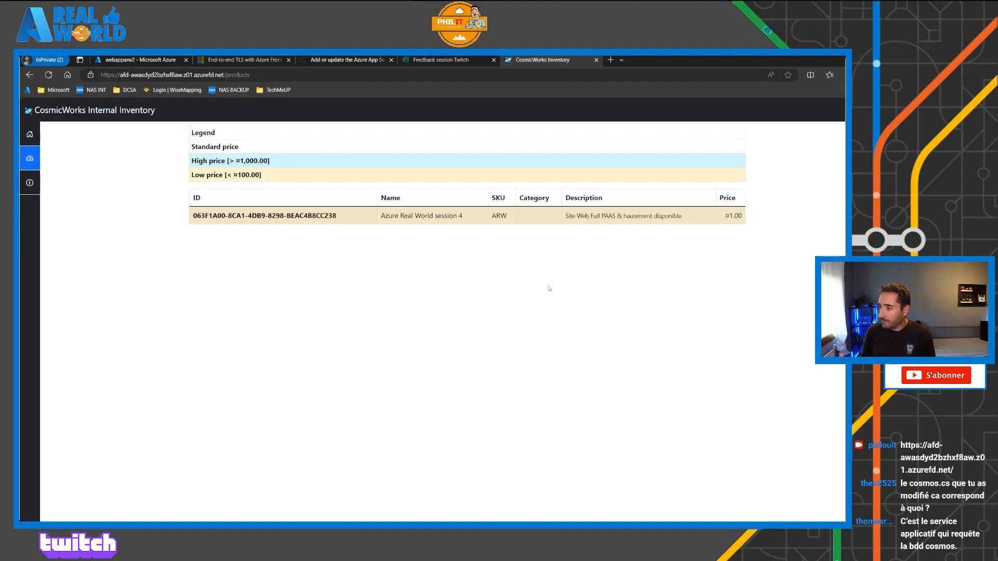
# Open the webapparw1 overview from the RG-ARW resource group and load webapparw1.azurewebsites.net in a new browser tab.
pyautogui.click(138, 59)
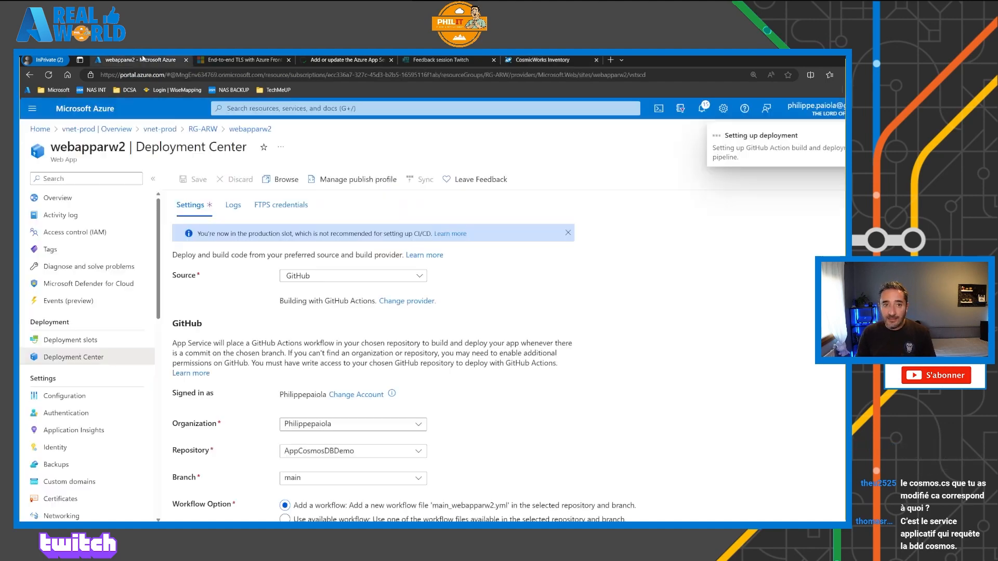
pyautogui.click(226, 204)
pyautogui.click(207, 130)
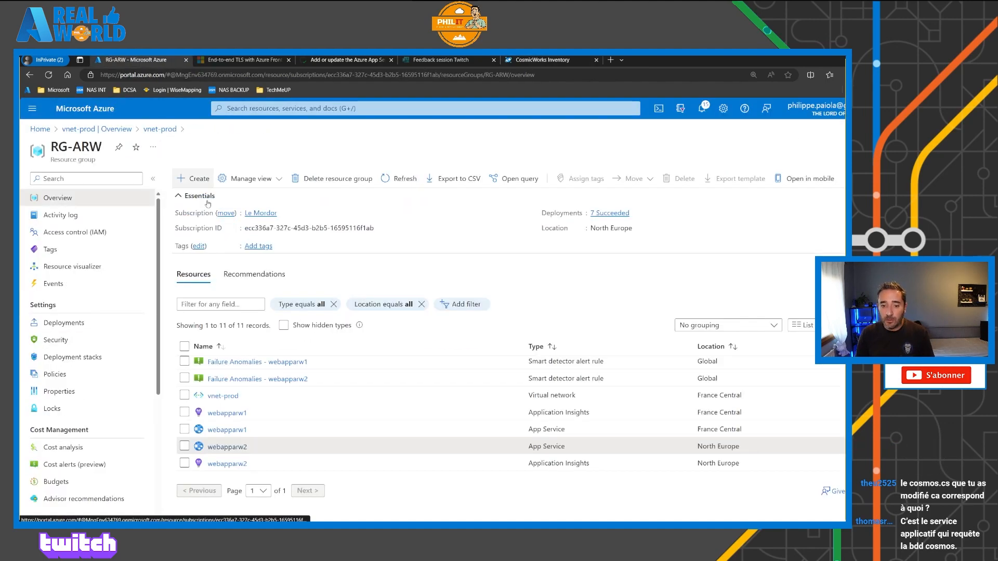
pyautogui.click(262, 398)
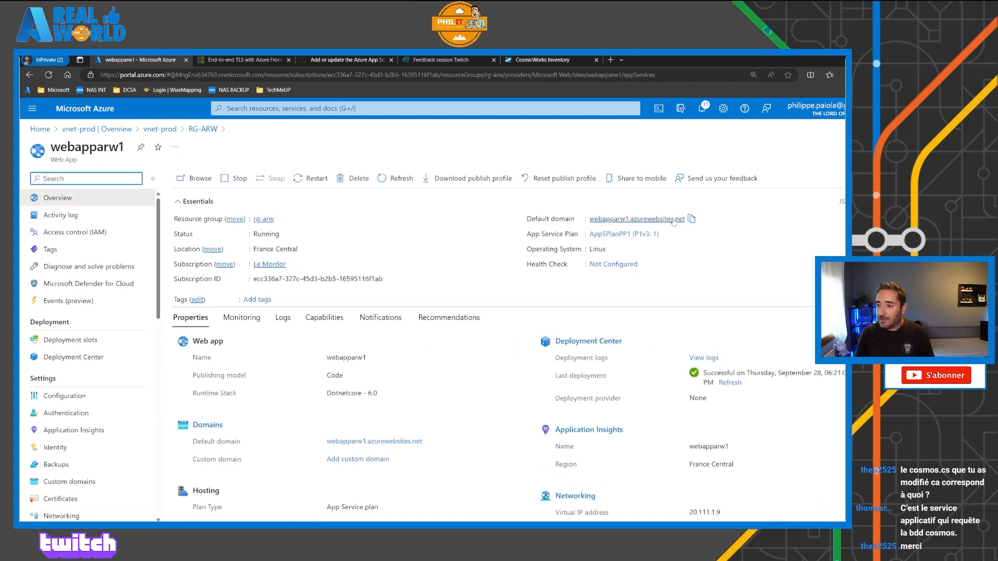
pyautogui.click(611, 60)
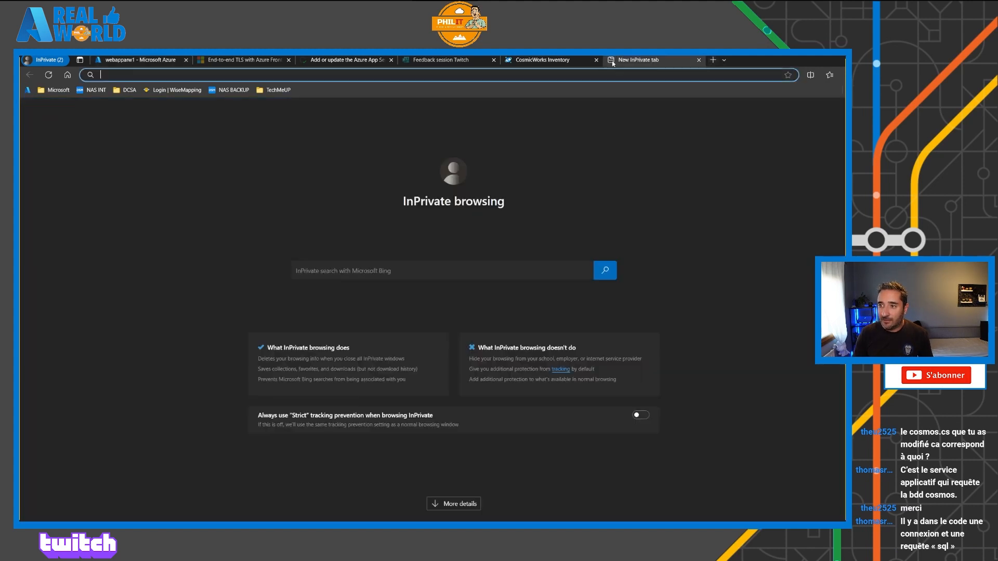
pyautogui.write('webapparw1.azurewebsites.net')
pyautogui.press('Return')
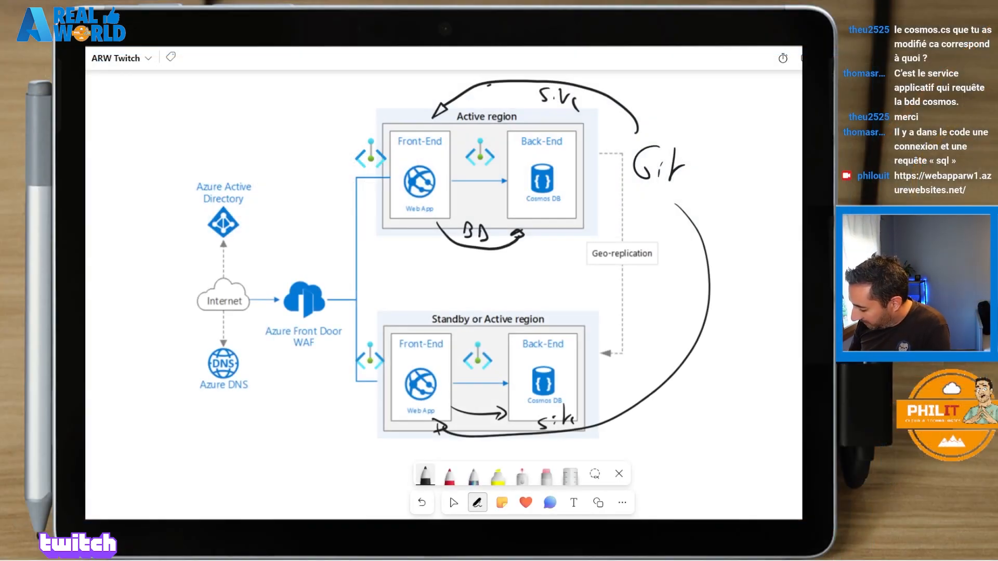
# On the whiteboard, handwrite "USER" below the diagram, with an arrow labelled "URL" to the standby region and a dashed arrow to Azure Front Door.
pyautogui.moveTo(233, 464)
pyautogui.mouseDown()
pyautogui.moveTo(253, 463)
pyautogui.moveTo(259, 486)
pyautogui.mouseUp()
pyautogui.moveTo(272, 470)
pyautogui.mouseDown()
pyautogui.moveTo(279, 484)
pyautogui.moveTo(277, 466)
pyautogui.mouseUp()
pyautogui.moveTo(275, 463); pyautogui.dragTo(282, 460)
pyautogui.moveTo(294, 462)
pyautogui.mouseDown()
pyautogui.moveTo(292, 479)
pyautogui.moveTo(312, 485)
pyautogui.mouseUp()
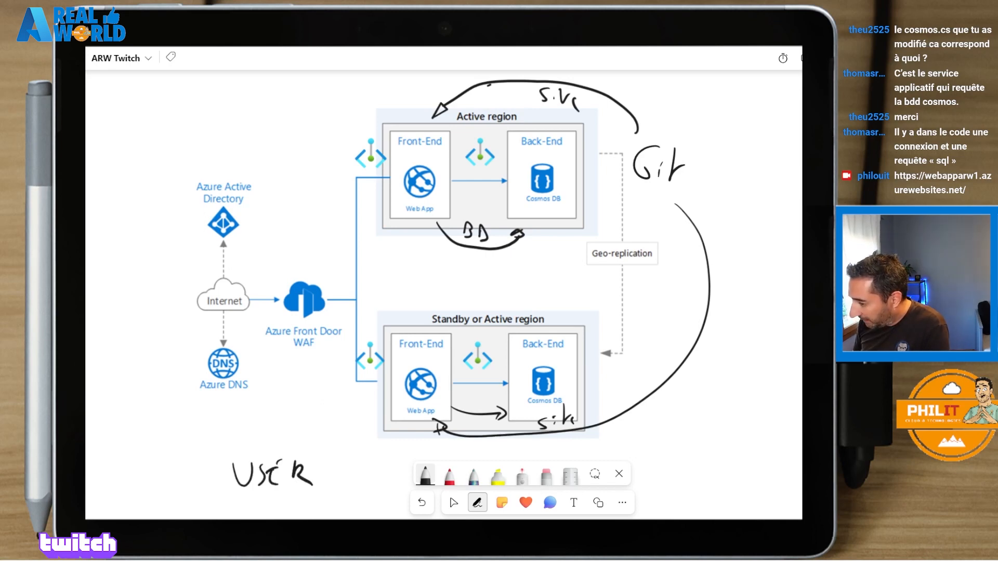
pyautogui.moveTo(313, 451); pyautogui.dragTo(372, 426)
pyautogui.moveTo(316, 411); pyautogui.dragTo(328, 414)
pyautogui.moveTo(332, 408)
pyautogui.mouseDown()
pyautogui.moveTo(333, 424)
pyautogui.moveTo(342, 422)
pyautogui.mouseUp()
pyautogui.moveTo(345, 406); pyautogui.dragTo(361, 419)
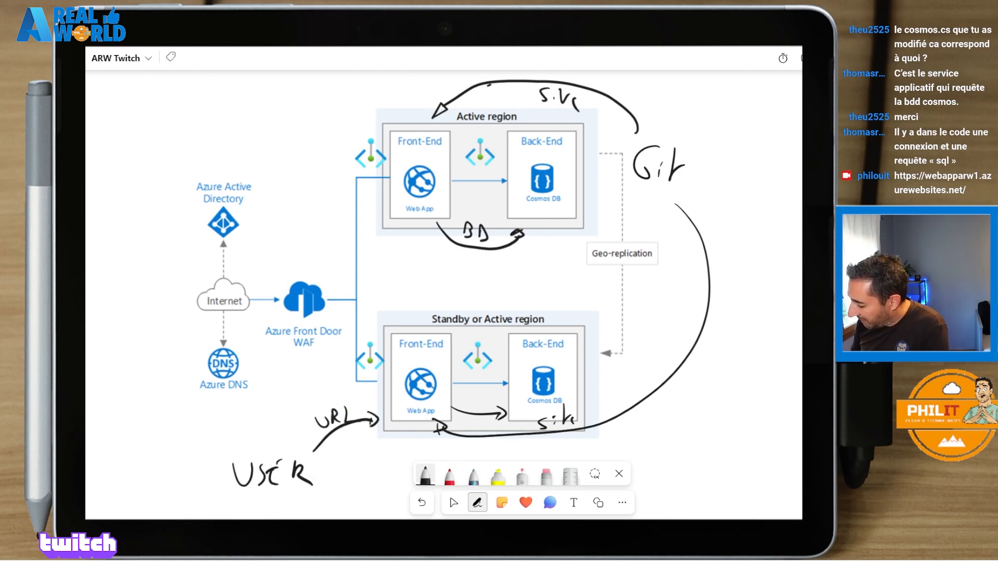
pyautogui.moveTo(266, 411); pyautogui.dragTo(265, 401)
pyautogui.moveTo(267, 393)
pyautogui.mouseDown()
pyautogui.moveTo(267, 364)
pyautogui.moveTo(285, 346)
pyautogui.mouseUp()
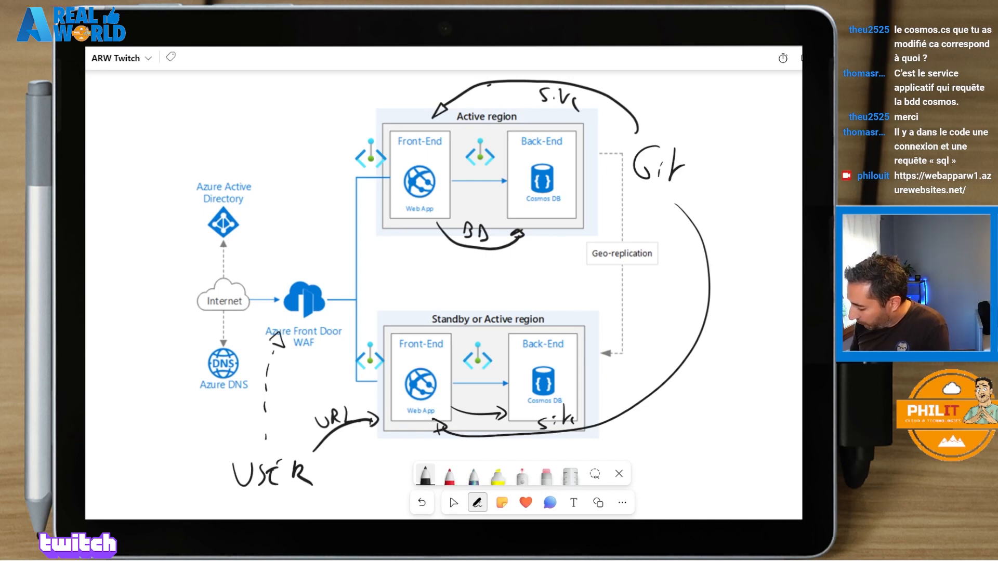
# In red, cross out the URL arrow and handwrite "Public IP" below the web apps of both regions.
pyautogui.click(449, 476)
pyautogui.moveTo(320, 408)
pyautogui.mouseDown()
pyautogui.moveTo(315, 446)
pyautogui.moveTo(357, 400)
pyautogui.moveTo(371, 403)
pyautogui.mouseUp()
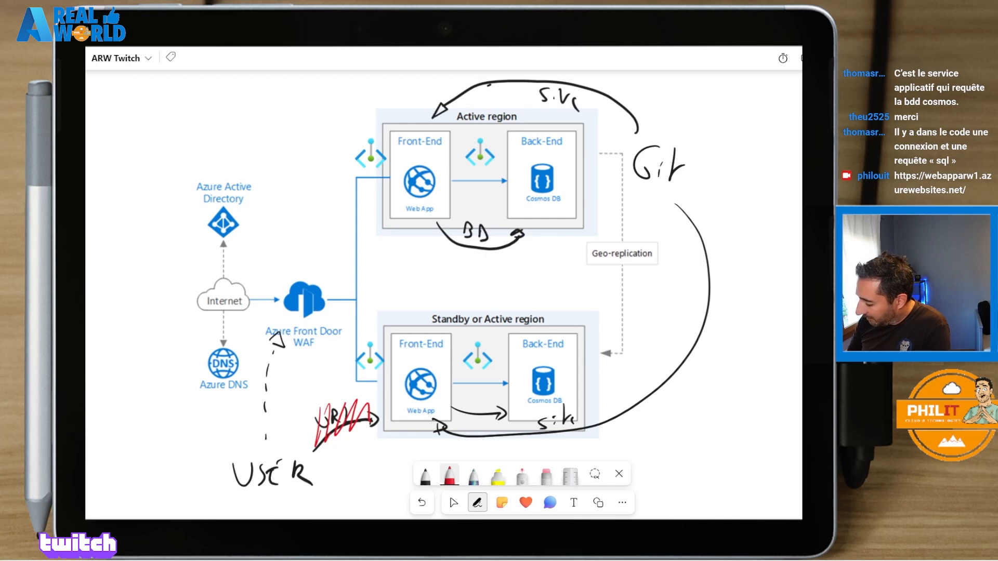
pyautogui.moveTo(395, 449)
pyautogui.mouseDown()
pyautogui.moveTo(420, 439)
pyautogui.moveTo(473, 444)
pyautogui.mouseUp()
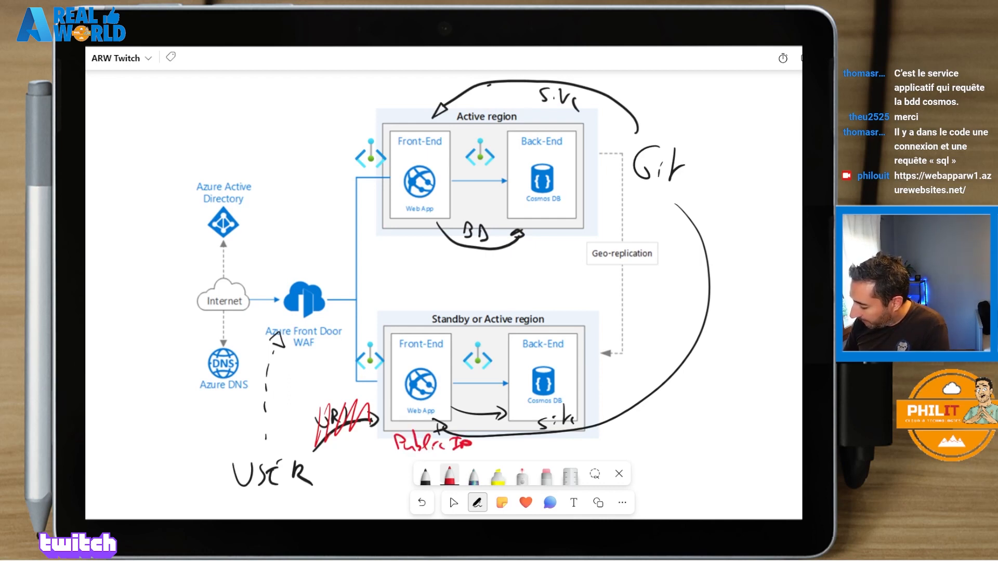
pyautogui.moveTo(385, 255)
pyautogui.mouseDown()
pyautogui.moveTo(385, 240)
pyautogui.moveTo(402, 253)
pyautogui.moveTo(447, 245)
pyautogui.mouseUp()
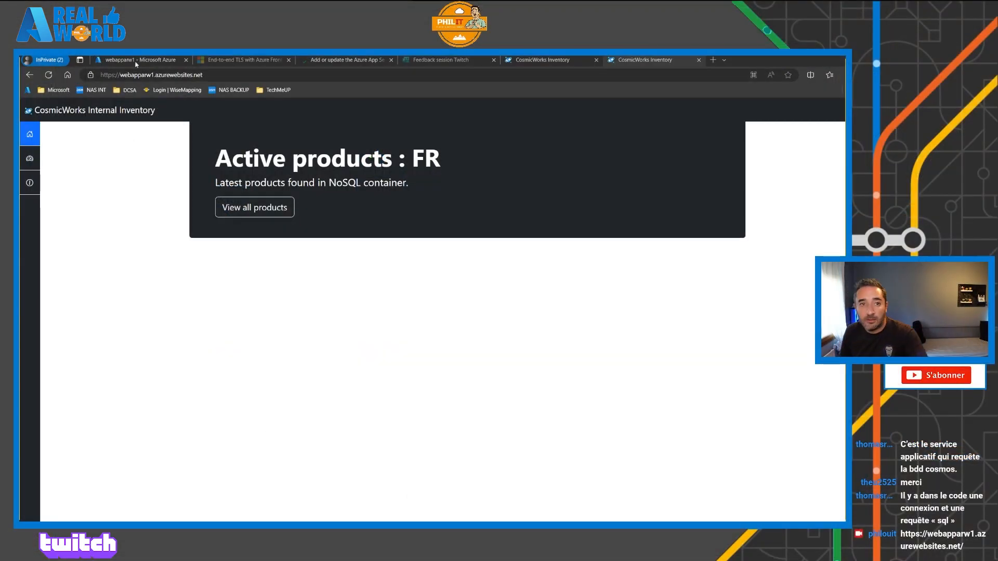
# Disable public access in the access restrictions of webapparw1 in the Azure portal and save the change.
pyautogui.click(138, 60)
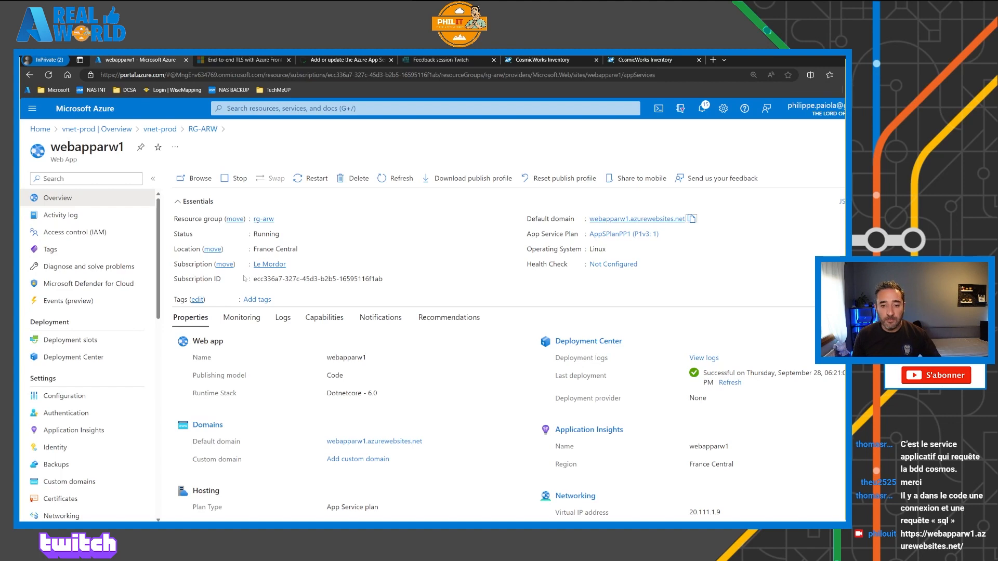
pyautogui.scroll(-2, 78, 385)
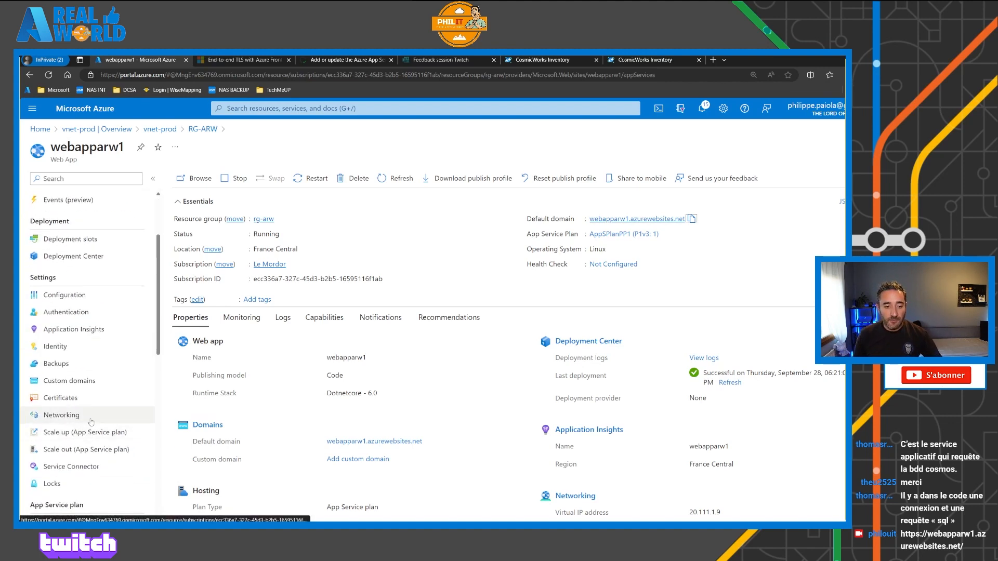
pyautogui.click(75, 416)
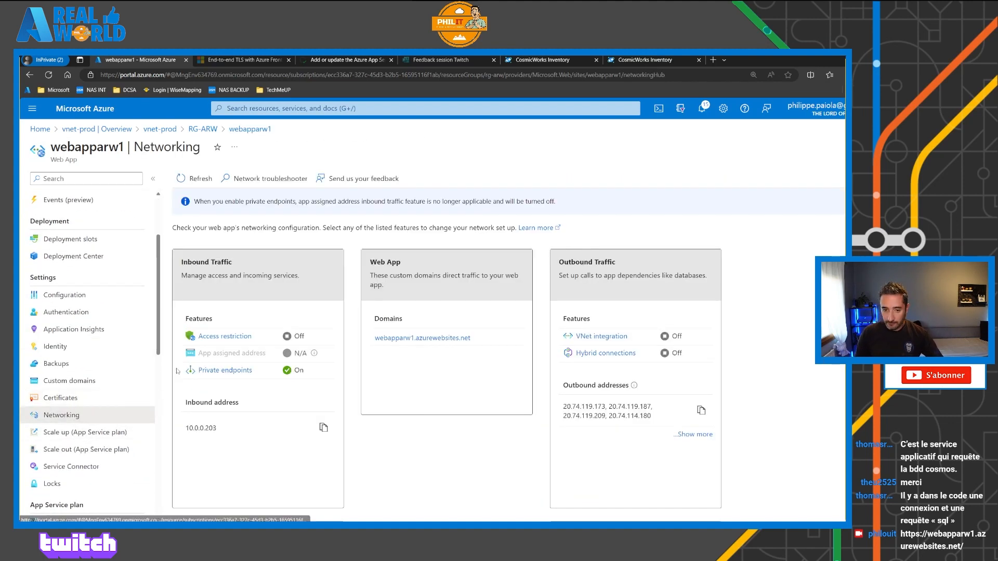
pyautogui.click(227, 336)
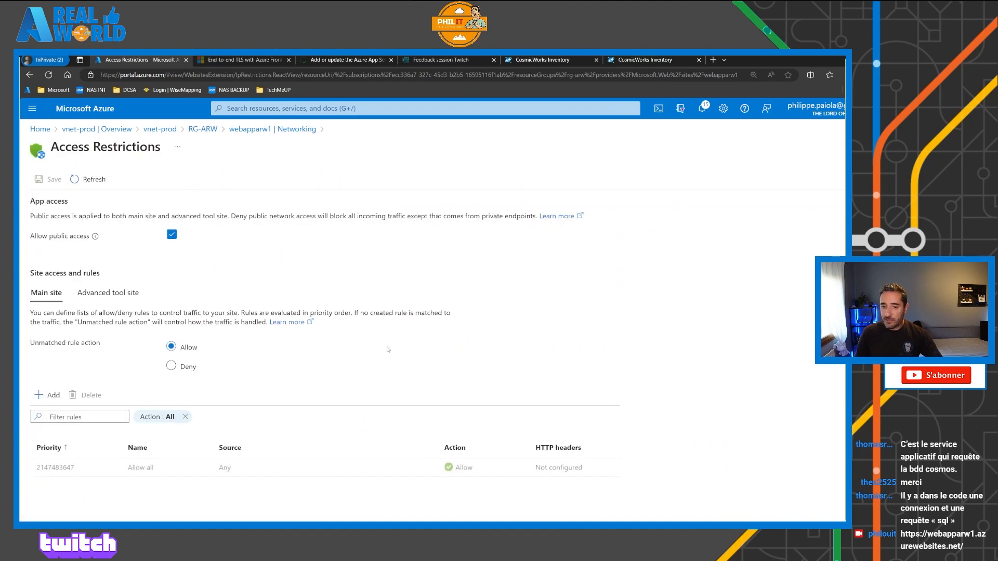
pyautogui.click(172, 234)
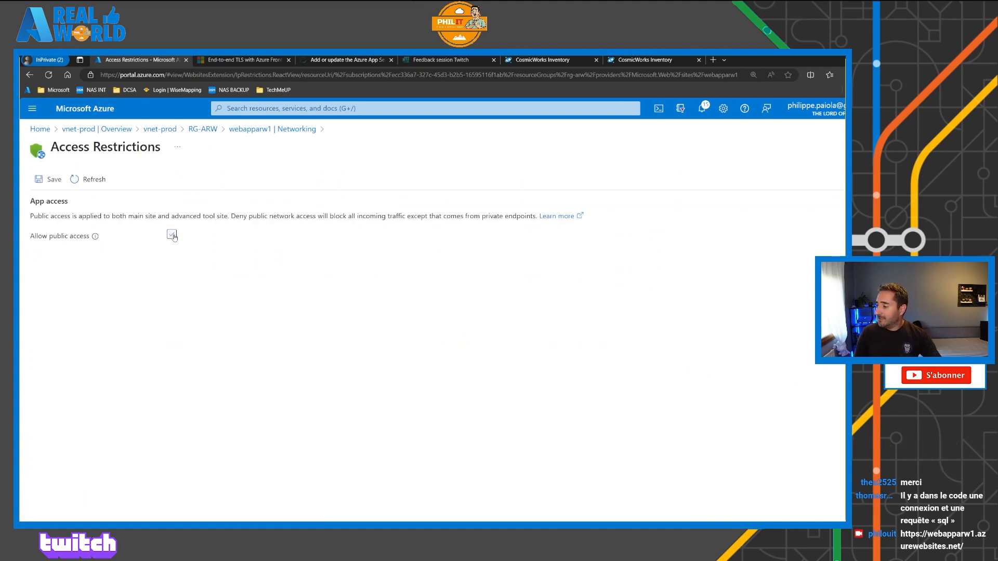
pyautogui.click(51, 179)
pyautogui.click(76, 264)
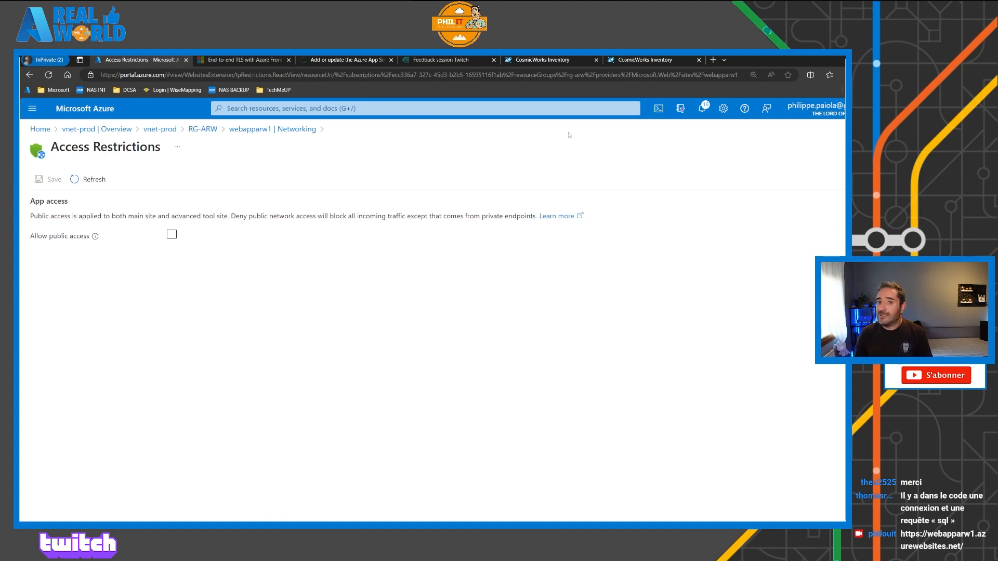
# Disable public access in the access restrictions of webapparw2 from the RG-ARW resource group and save the change.
pyautogui.click(202, 129)
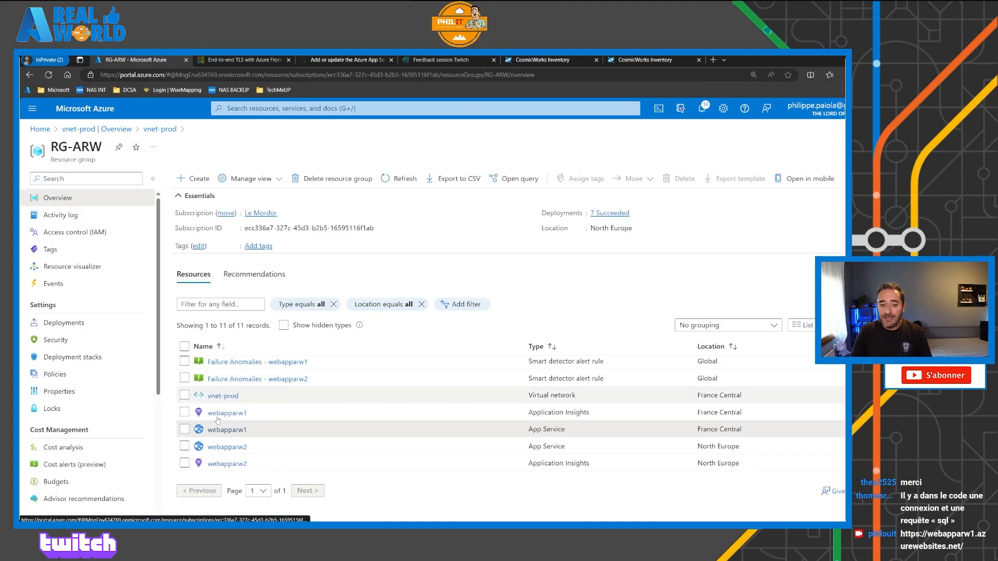
pyautogui.click(227, 446)
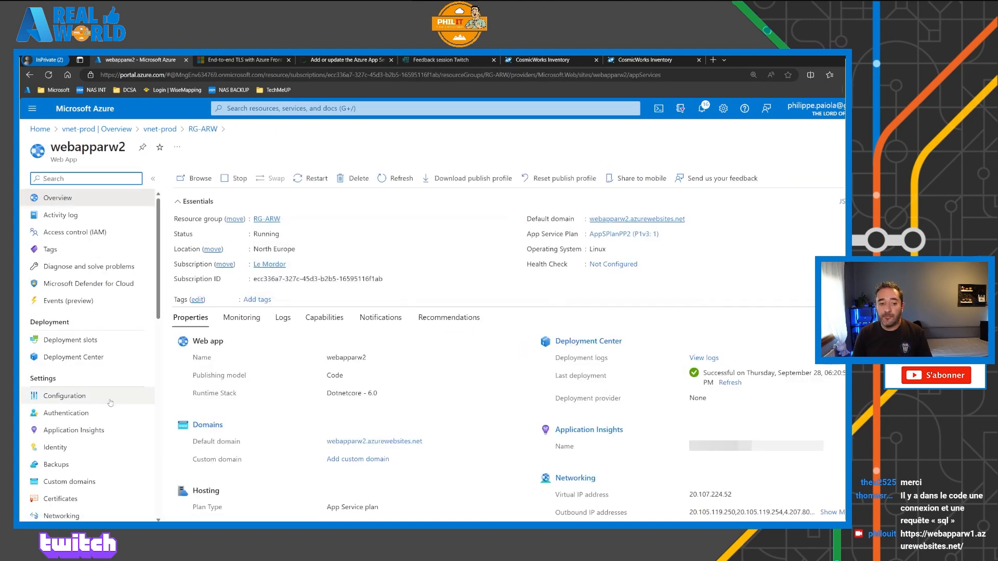
pyautogui.scroll(-2, 103, 408)
pyautogui.click(74, 415)
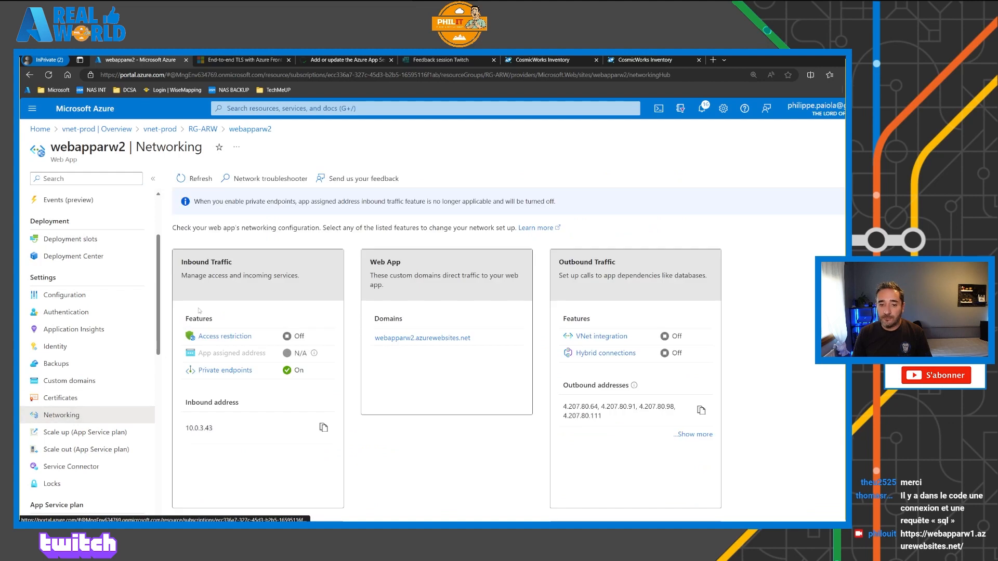
pyautogui.click(208, 331)
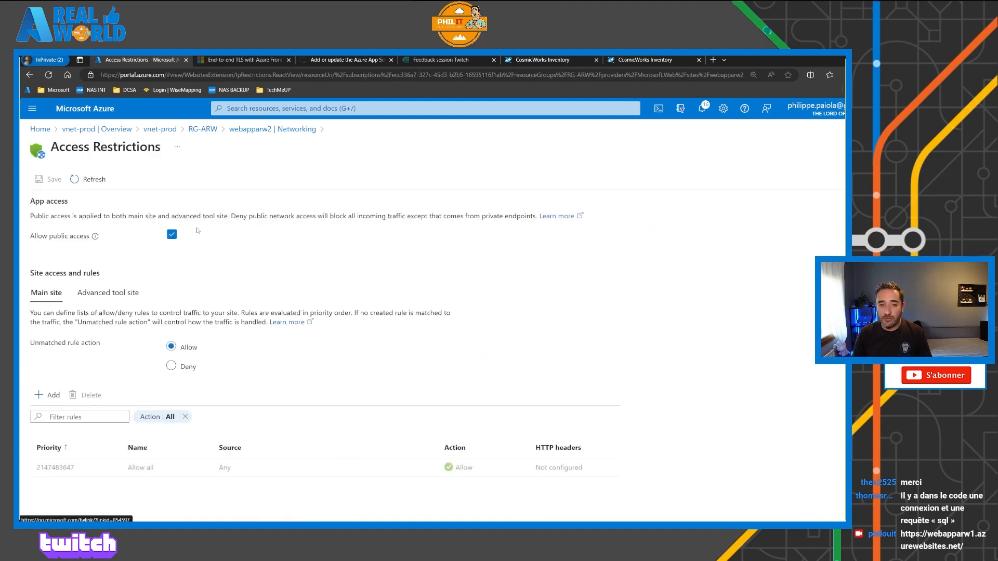
pyautogui.click(171, 234)
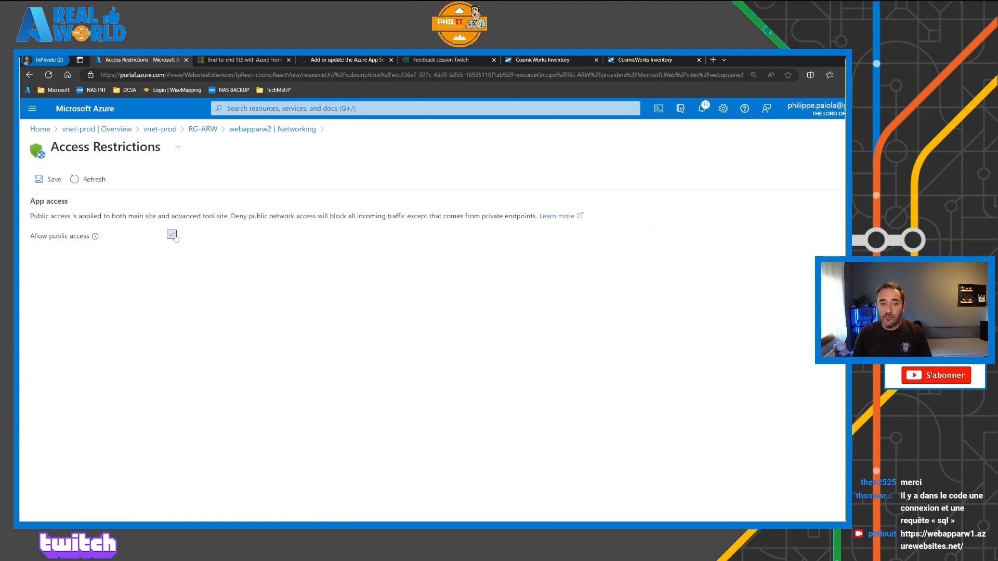
pyautogui.click(52, 179)
pyautogui.click(59, 260)
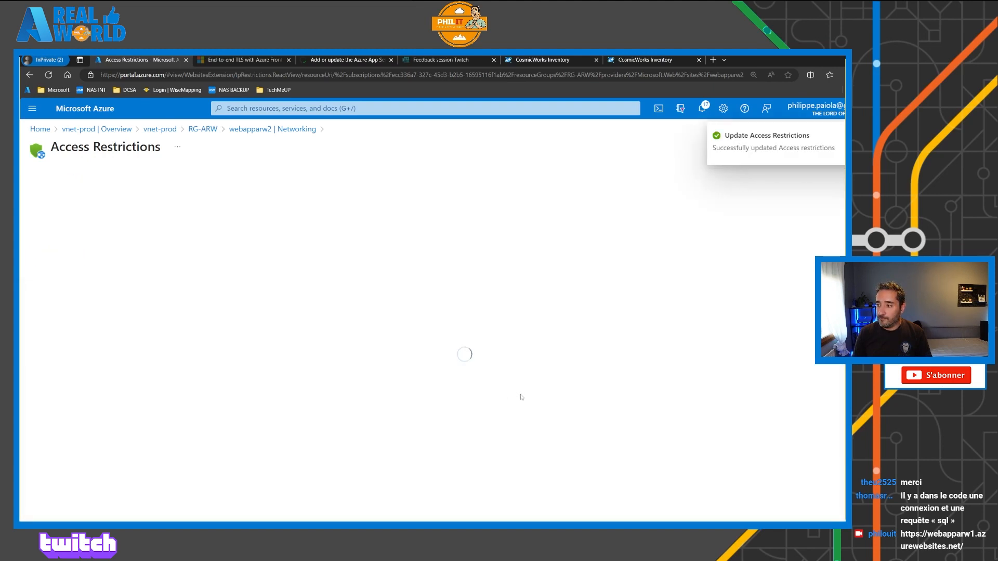
# Reload the products page through the Front Door endpoint, point out its address, and reload webapparw1.azurewebsites.net to compare access.
pyautogui.click(568, 60)
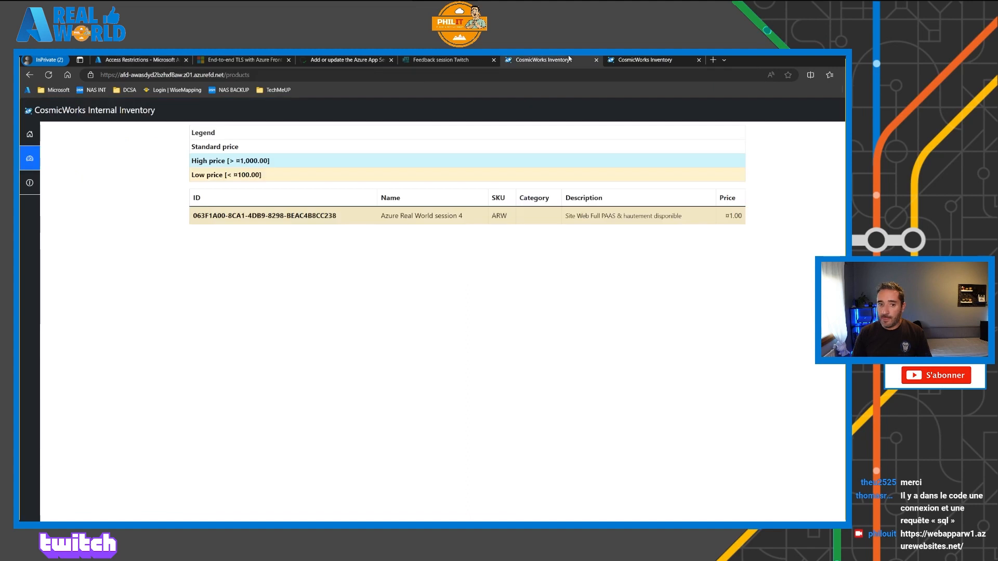
pyautogui.click(49, 75)
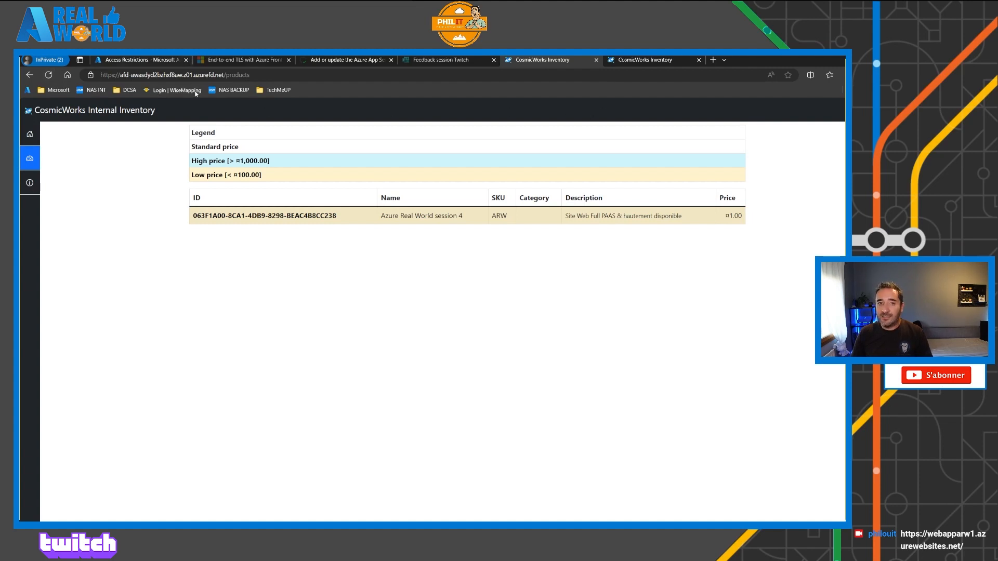
pyautogui.moveTo(183, 84); pyautogui.dragTo(213, 126)
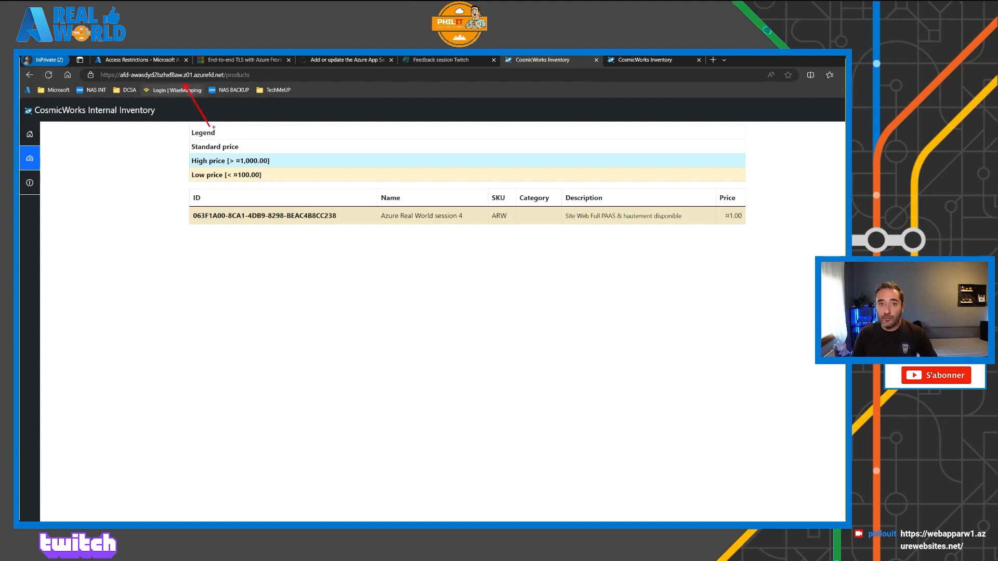
pyautogui.press('Escape')
pyautogui.click(647, 59)
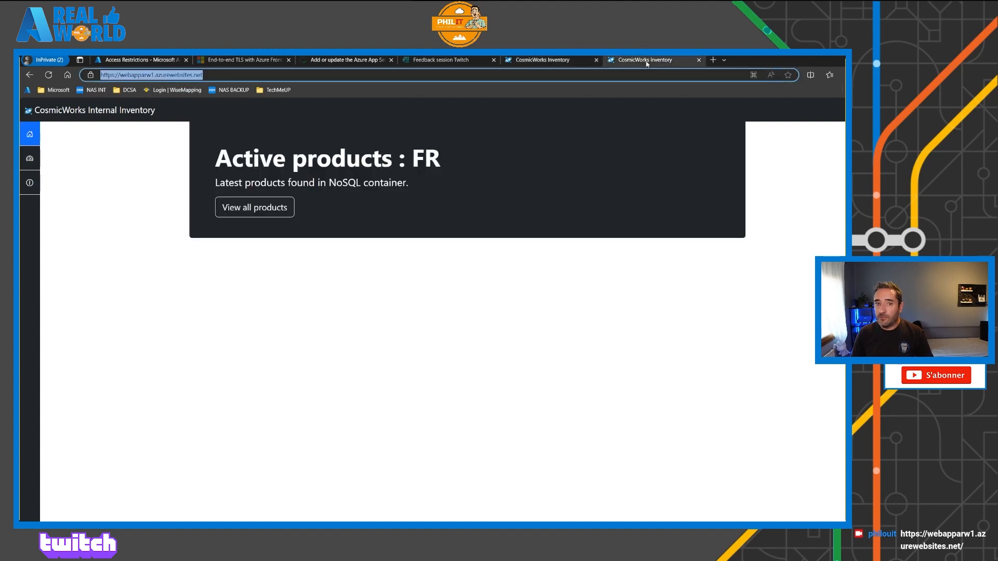
pyautogui.click(49, 74)
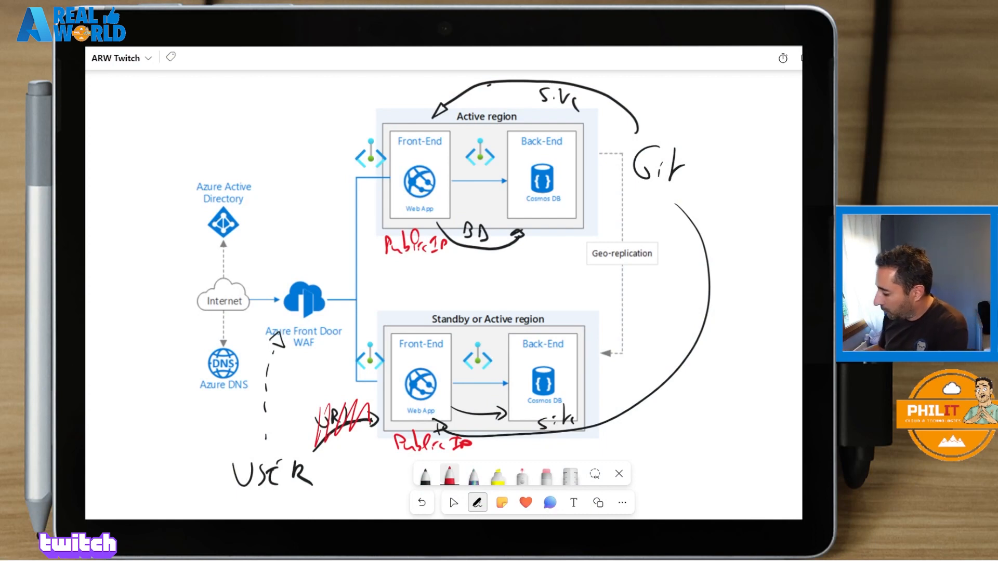
# Erase the black and red handwritten annotations from the architecture diagram on the ARW Twitch whiteboard.
pyautogui.click(545, 474)
pyautogui.moveTo(491, 86)
pyautogui.mouseDown()
pyautogui.moveTo(473, 102)
pyautogui.moveTo(561, 91)
pyautogui.moveTo(661, 129)
pyautogui.moveTo(457, 256)
pyautogui.moveTo(501, 132)
pyautogui.moveTo(455, 86)
pyautogui.moveTo(668, 267)
pyautogui.moveTo(670, 381)
pyautogui.moveTo(423, 453)
pyautogui.moveTo(400, 431)
pyautogui.moveTo(270, 473)
pyautogui.moveTo(278, 337)
pyautogui.mouseUp()
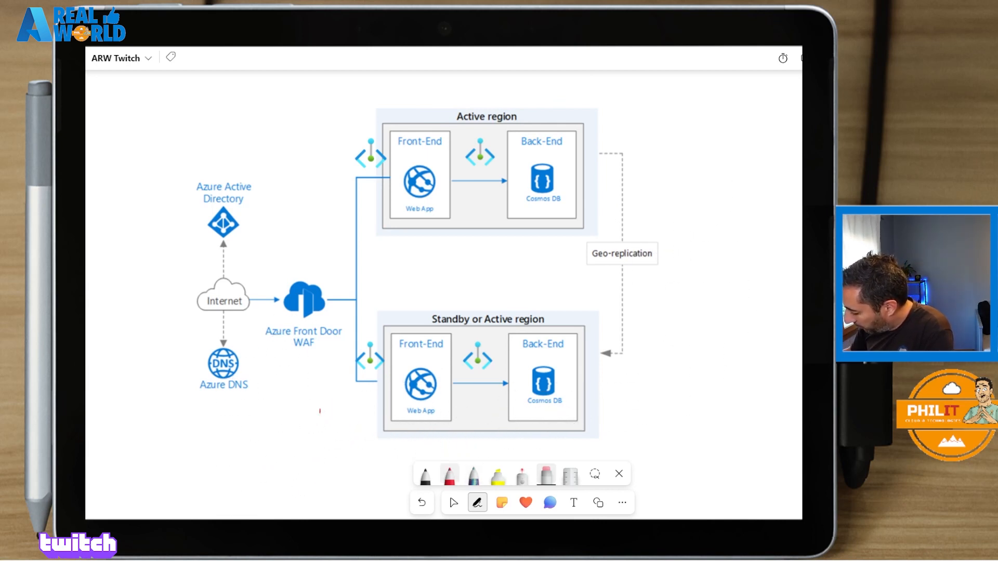
# In black, draw strokes near Azure Front Door and between Azure Active Directory and Internet, and handwrite an underlined note below the standby region.
pyautogui.click(425, 474)
pyautogui.moveTo(340, 309); pyautogui.dragTo(362, 339)
pyautogui.moveTo(248, 236); pyautogui.dragTo(275, 287)
pyautogui.moveTo(325, 450); pyautogui.dragTo(344, 462)
pyautogui.moveTo(362, 451)
pyautogui.mouseDown()
pyautogui.moveTo(364, 462)
pyautogui.moveTo(366, 450)
pyautogui.mouseUp()
pyautogui.moveTo(370, 461)
pyautogui.mouseDown()
pyautogui.moveTo(378, 451)
pyautogui.moveTo(385, 460)
pyautogui.moveTo(398, 411)
pyautogui.moveTo(401, 432)
pyautogui.mouseUp()
pyautogui.moveTo(405, 433); pyautogui.dragTo(415, 436)
pyautogui.moveTo(419, 424)
pyautogui.mouseDown()
pyautogui.moveTo(424, 441)
pyautogui.moveTo(437, 441)
pyautogui.mouseUp()
pyautogui.moveTo(441, 438); pyautogui.dragTo(457, 446)
pyautogui.moveTo(343, 458)
pyautogui.mouseDown()
pyautogui.moveTo(379, 411)
pyautogui.moveTo(455, 447)
pyautogui.mouseUp()
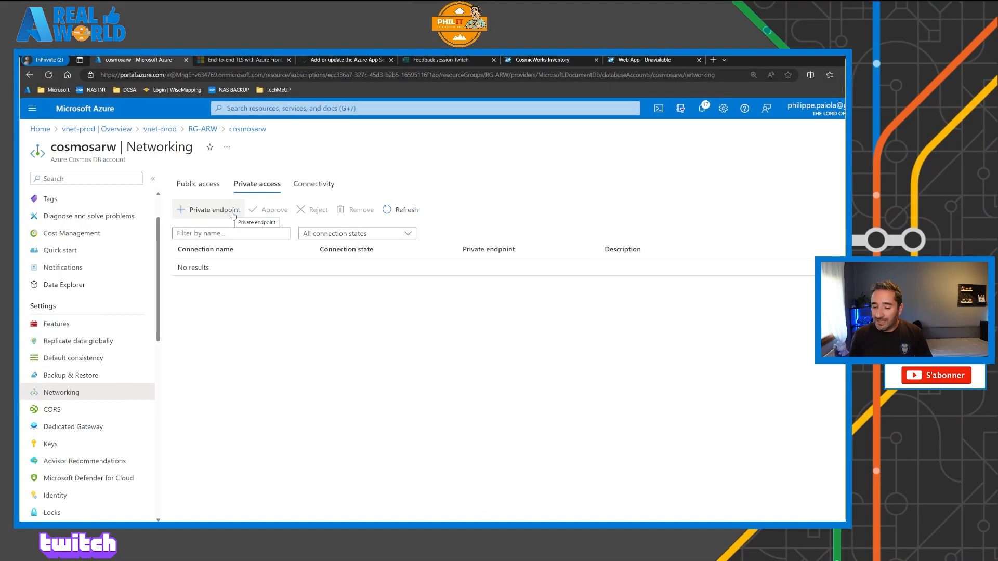
# Draw red arrows pointing at the Azure Cosmos DB account label and from the Networking entry, and clear them.
pyautogui.scroll(1, 134, 205)
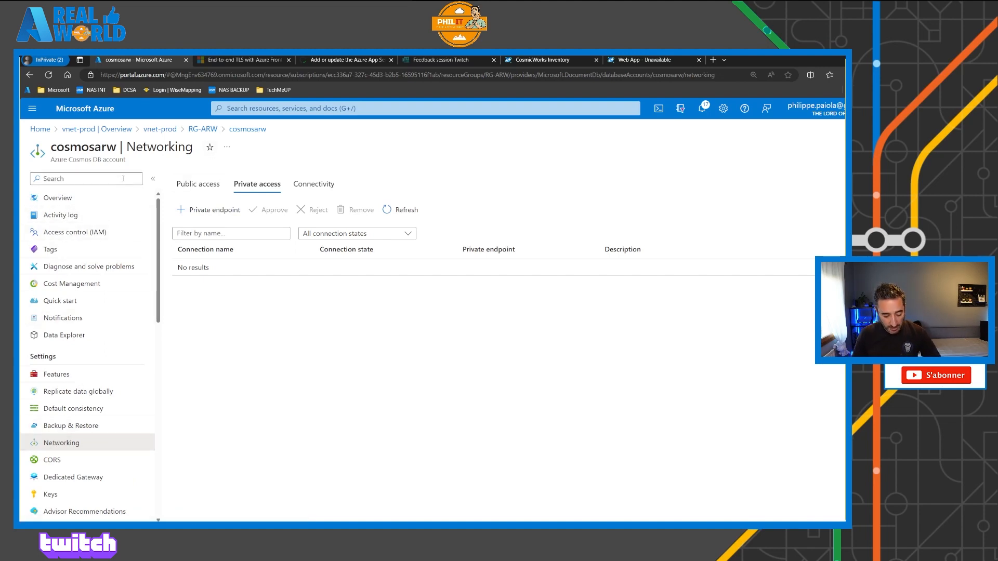
pyautogui.moveTo(120, 203); pyautogui.dragTo(111, 165)
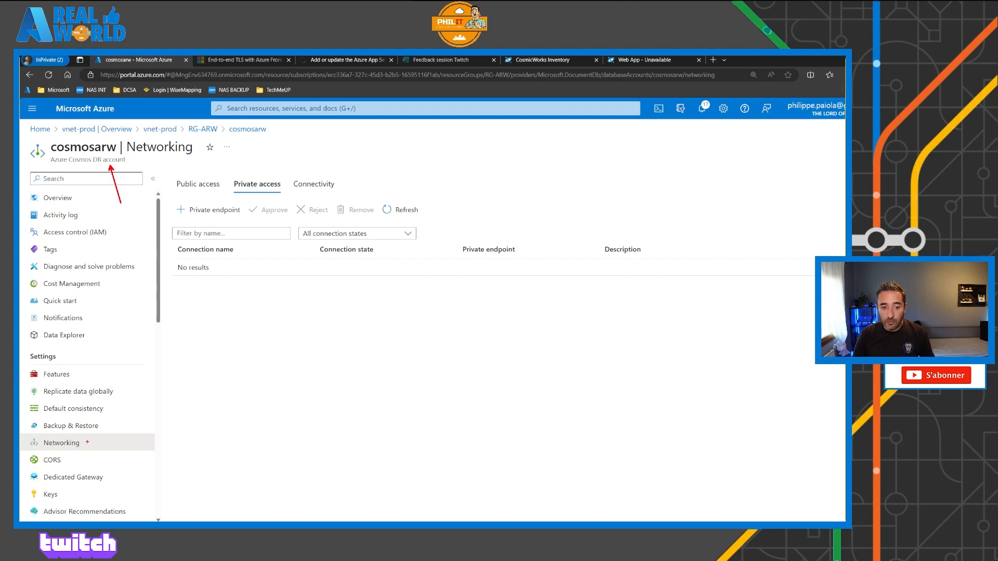
pyautogui.moveTo(87, 442); pyautogui.dragTo(134, 419)
pyautogui.press('Escape')
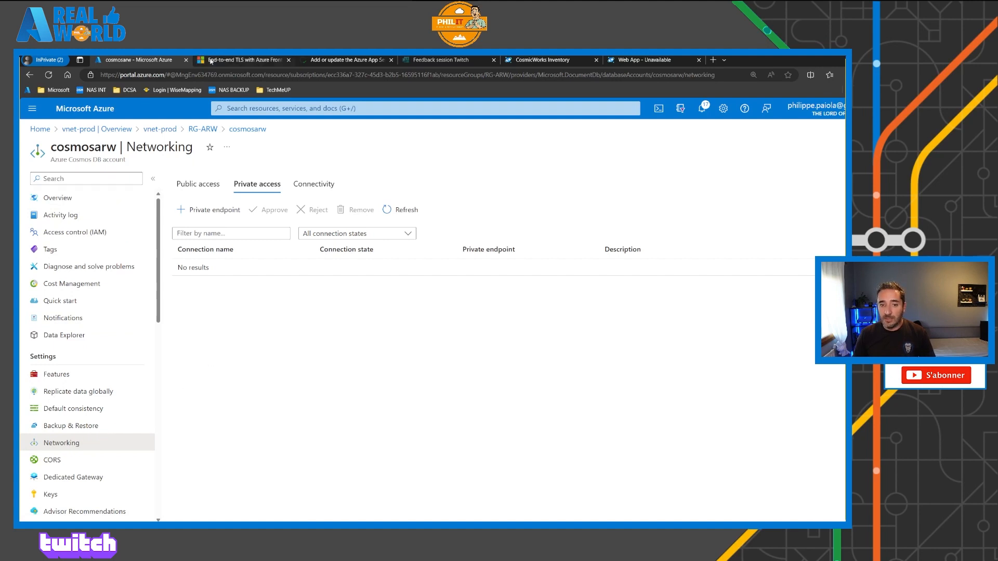
# Begin a new private endpoint for cosmosarw named privatecosmosdb in resource group RG-ARW, with the region set to France Central.
pyautogui.click(211, 209)
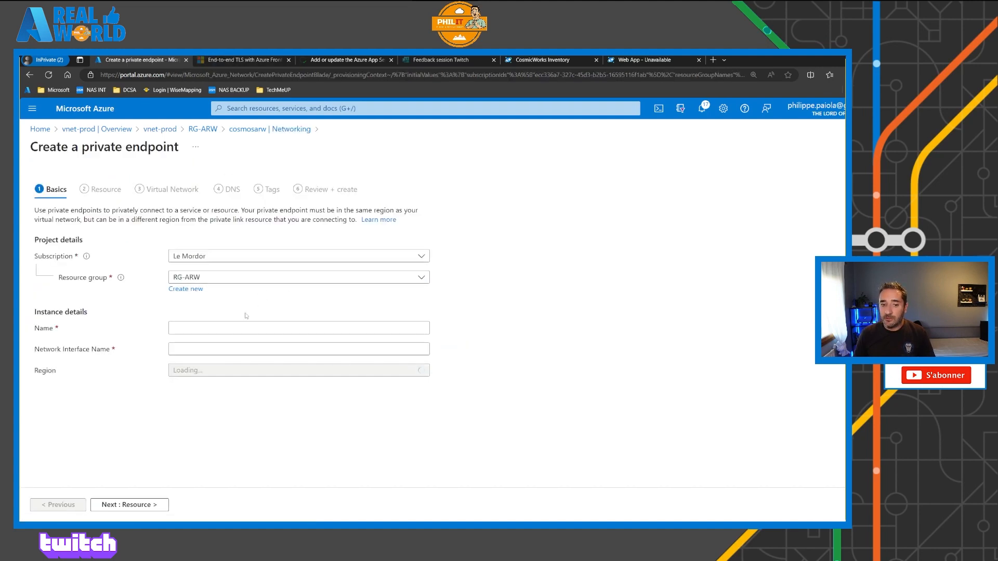
pyautogui.click(240, 325)
pyautogui.write('privat')
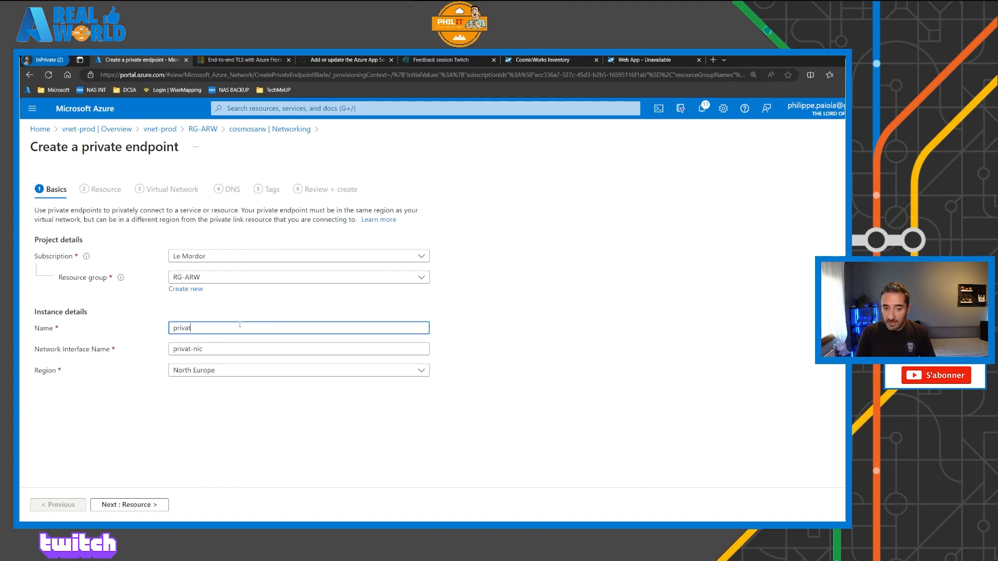
pyautogui.write('ecosmosdb')
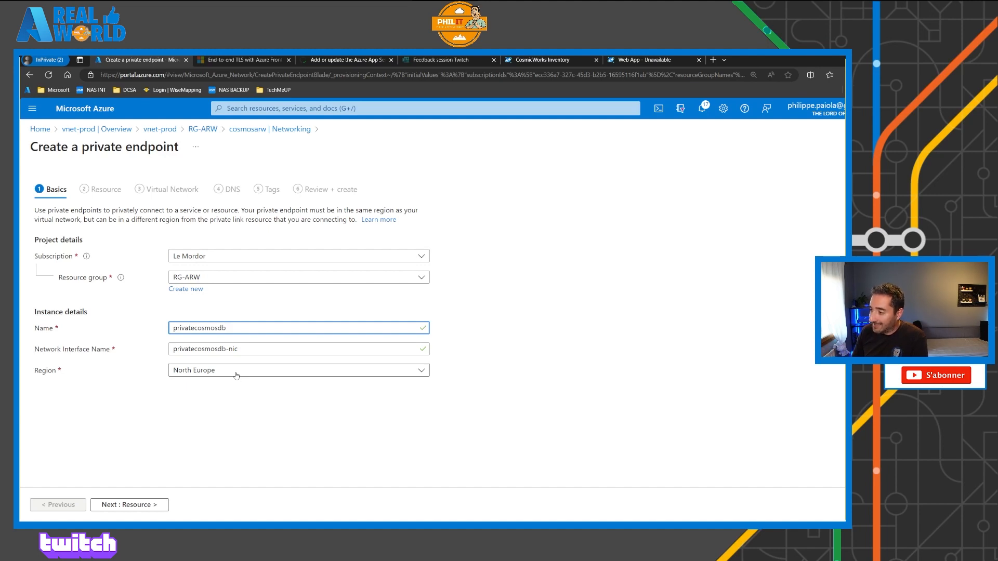
pyautogui.click(237, 372)
pyautogui.scroll(4, 236, 267)
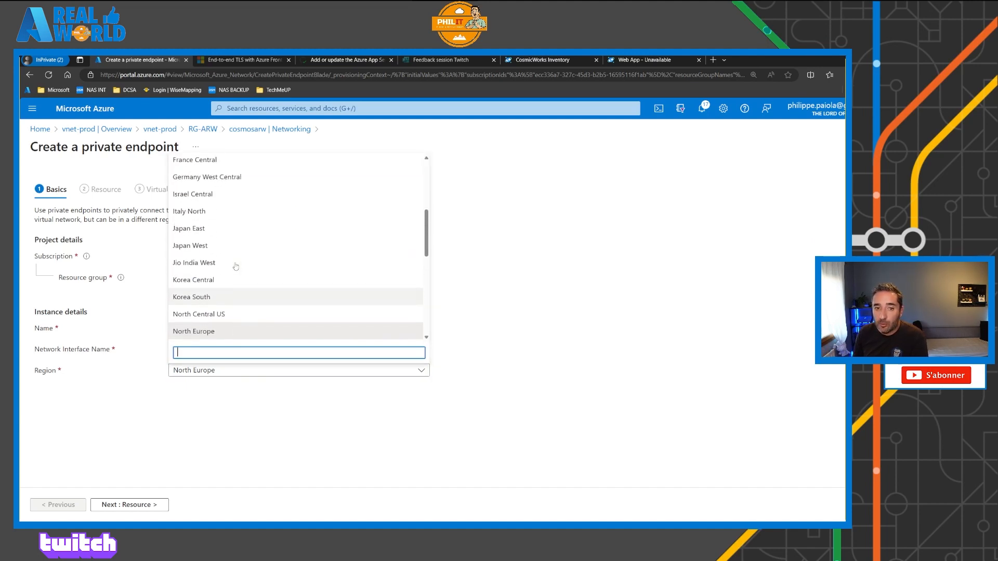
pyautogui.click(229, 217)
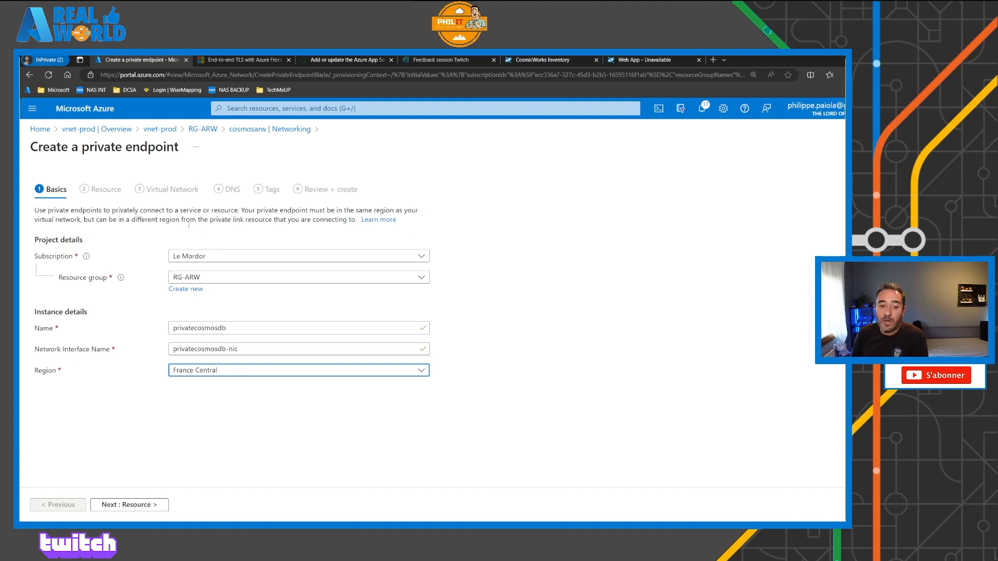
pyautogui.click(136, 506)
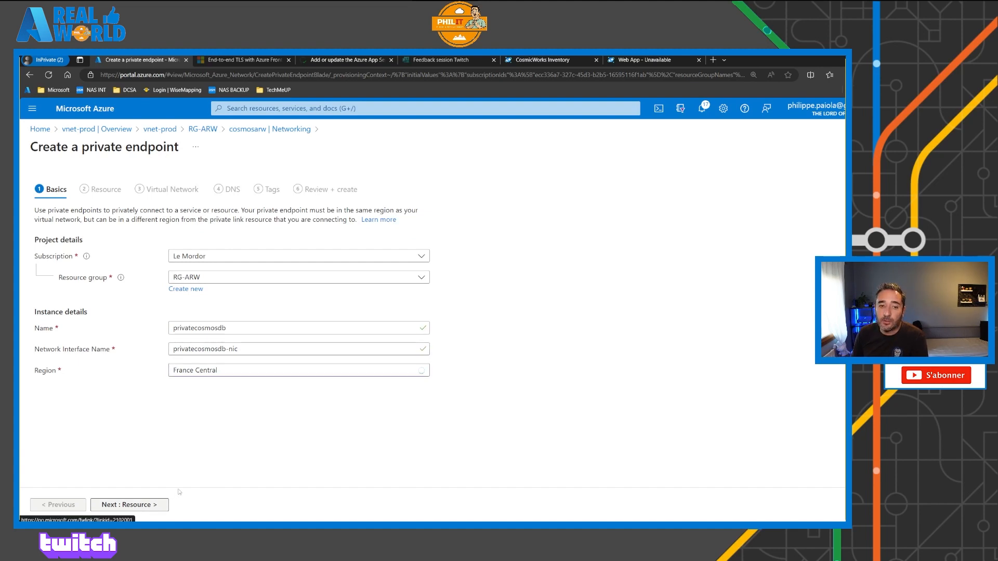
# Target the endpoint at resource type Microsoft.AzureCosmosDB/databaseAccounts and resource cosmosarw, and continue to the virtual network settings.
pyautogui.click(233, 299)
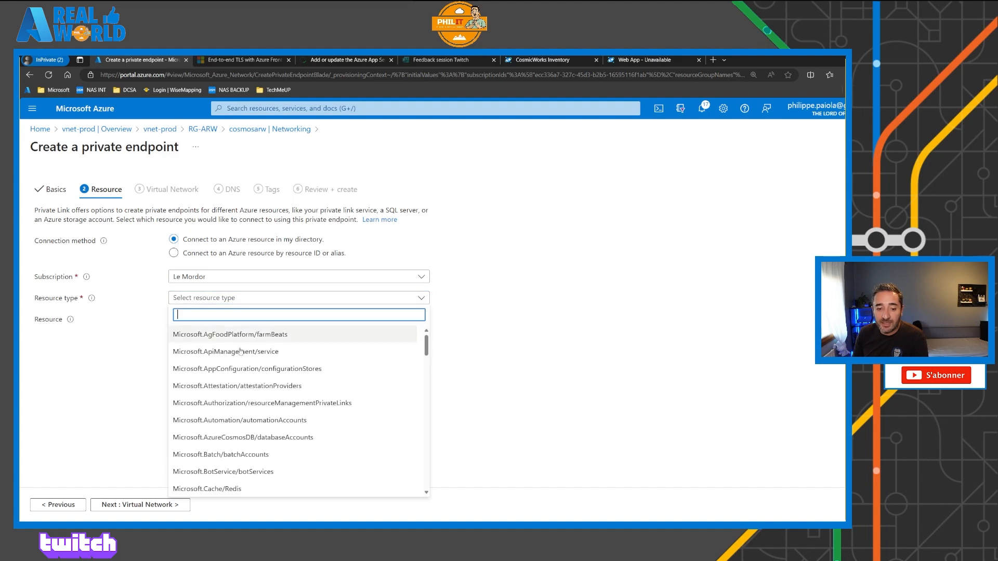
pyautogui.write('cosm')
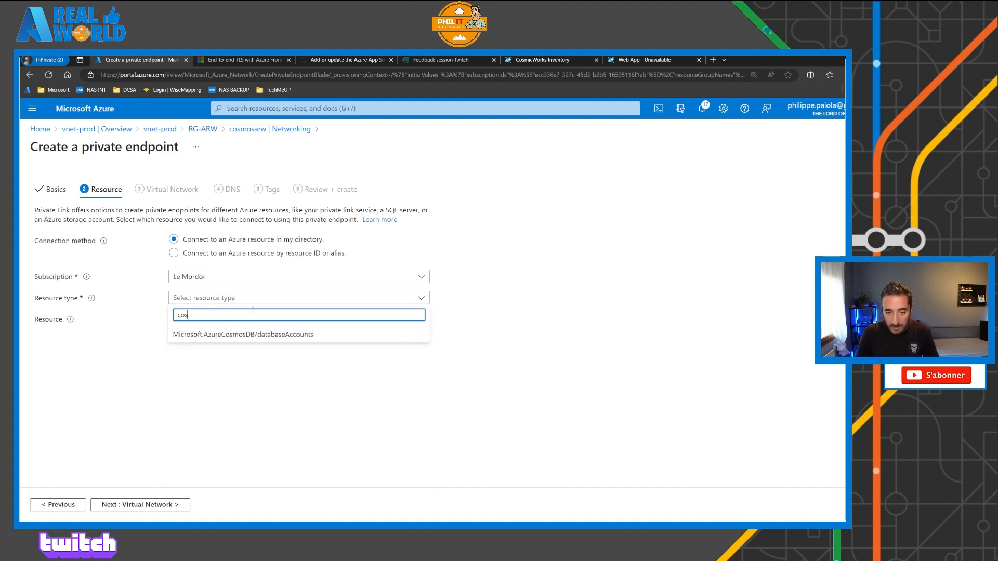
pyautogui.click(257, 334)
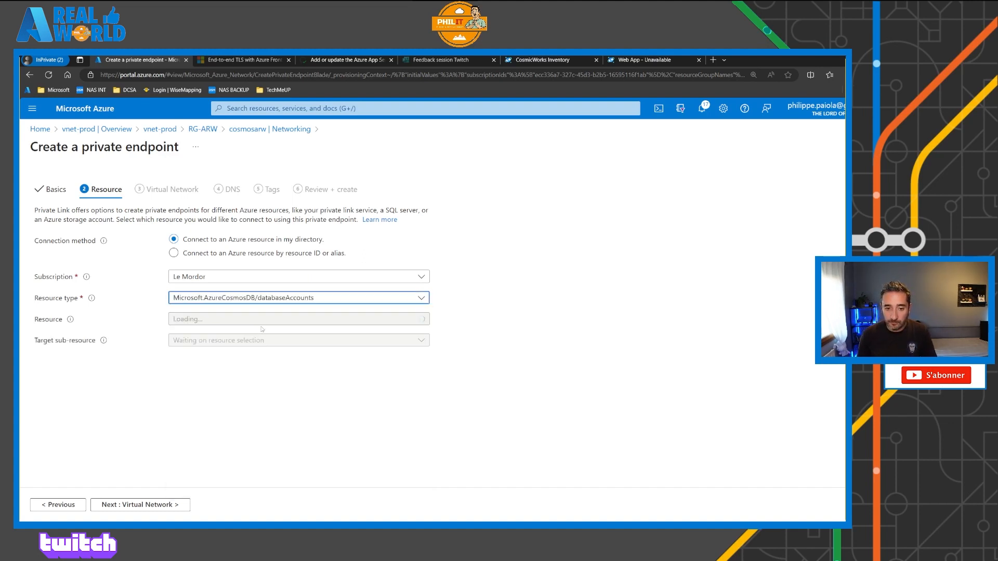
pyautogui.click(231, 319)
pyautogui.click(229, 373)
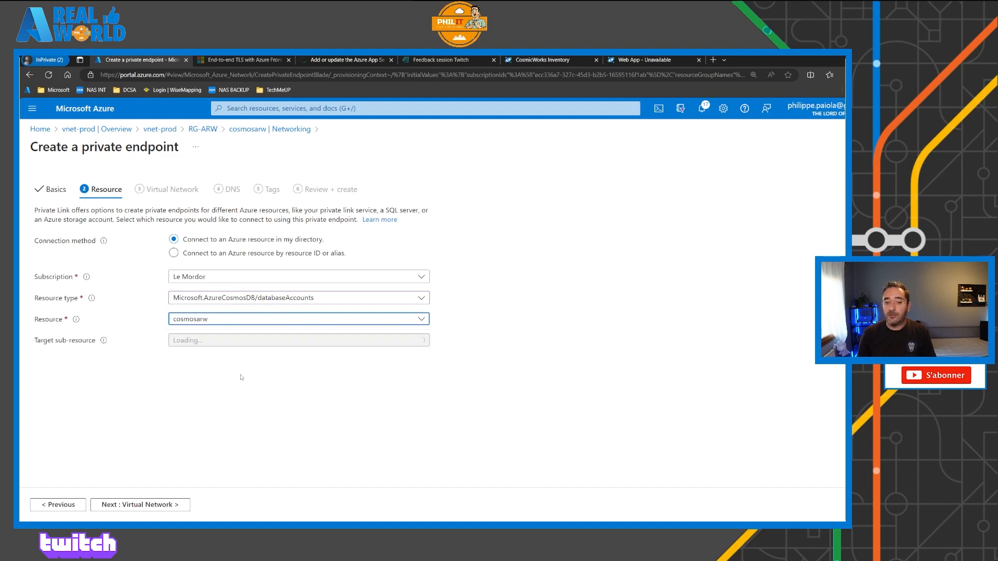
pyautogui.click(156, 506)
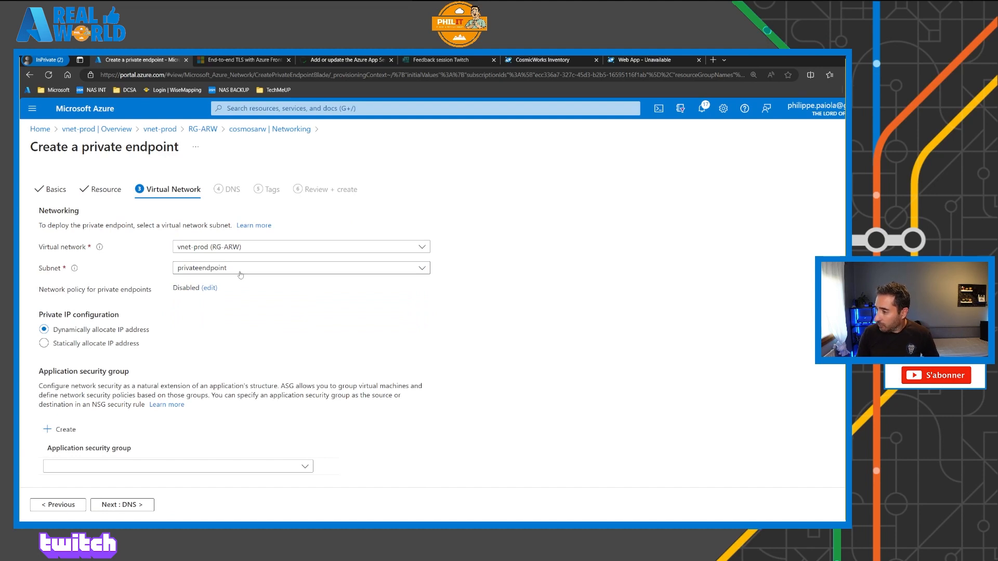
# Accept the vnet-prod network, privateendpoint subnet and private DNS zone integration, leave the tags empty, and create the private endpoint.
pyautogui.click(111, 507)
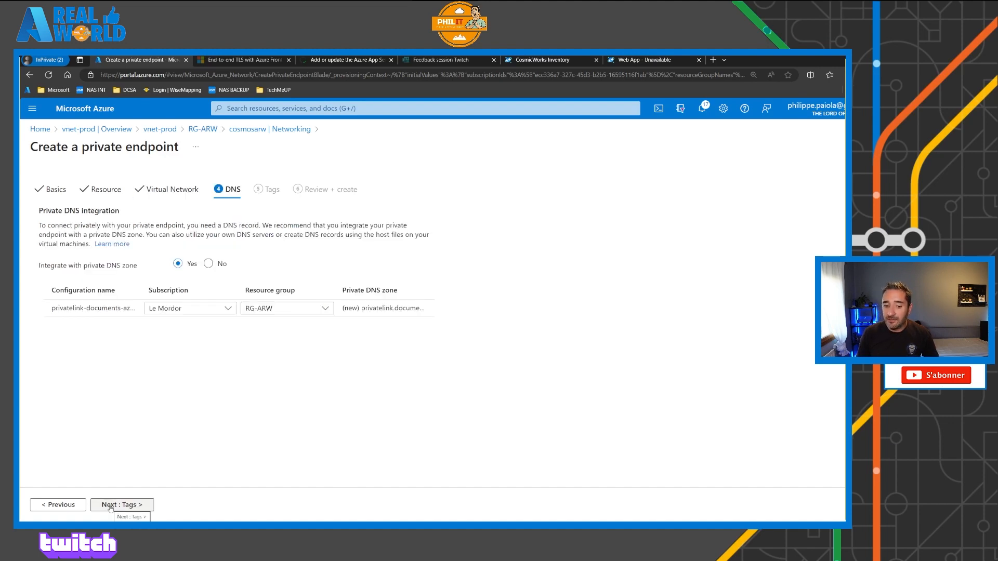
pyautogui.click(110, 507)
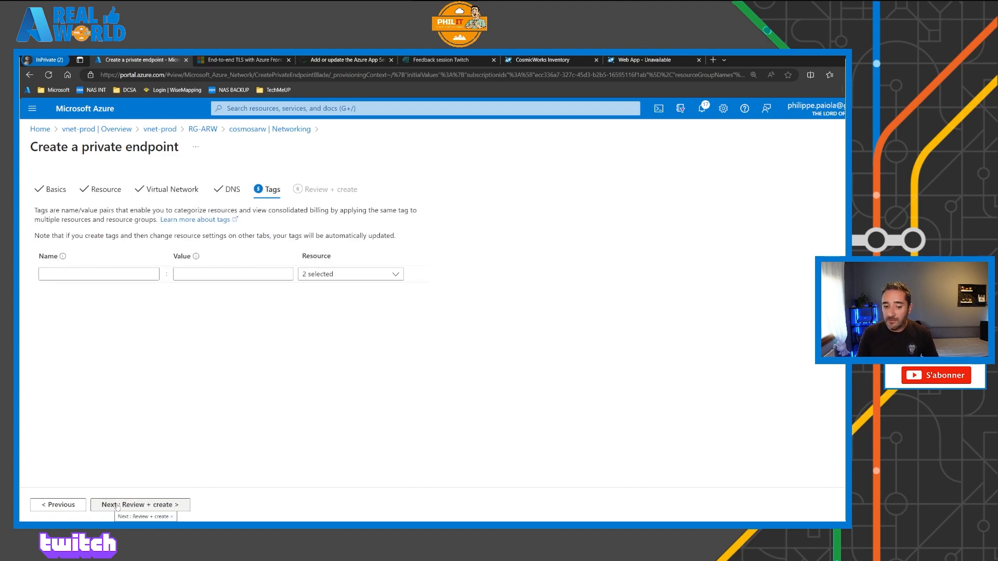
pyautogui.click(120, 506)
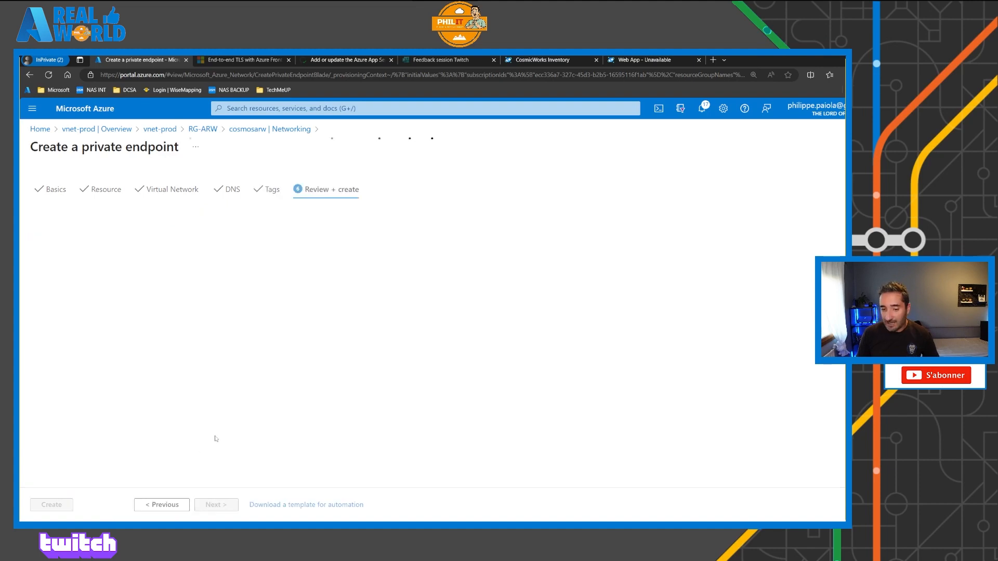
pyautogui.click(66, 505)
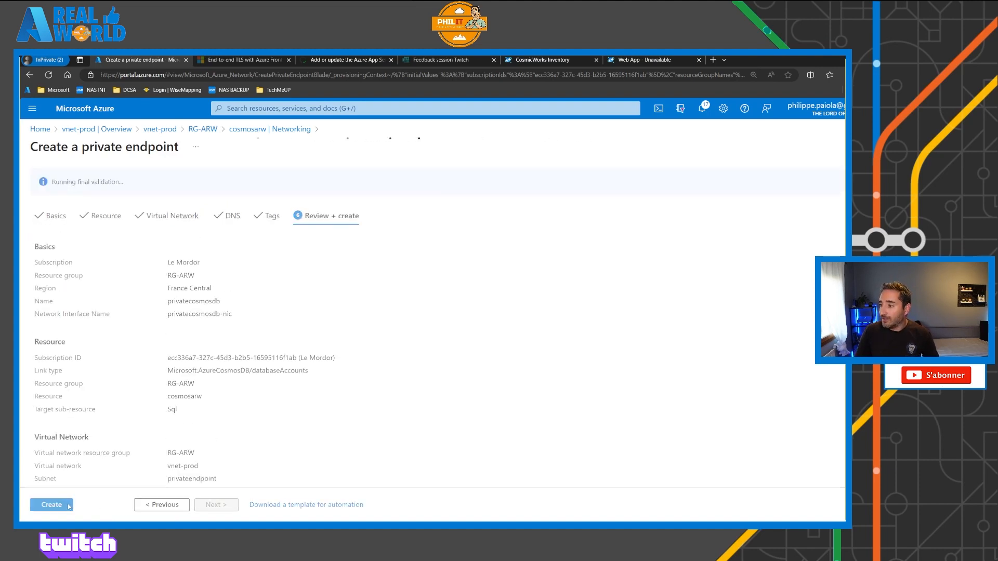
pyautogui.click(70, 505)
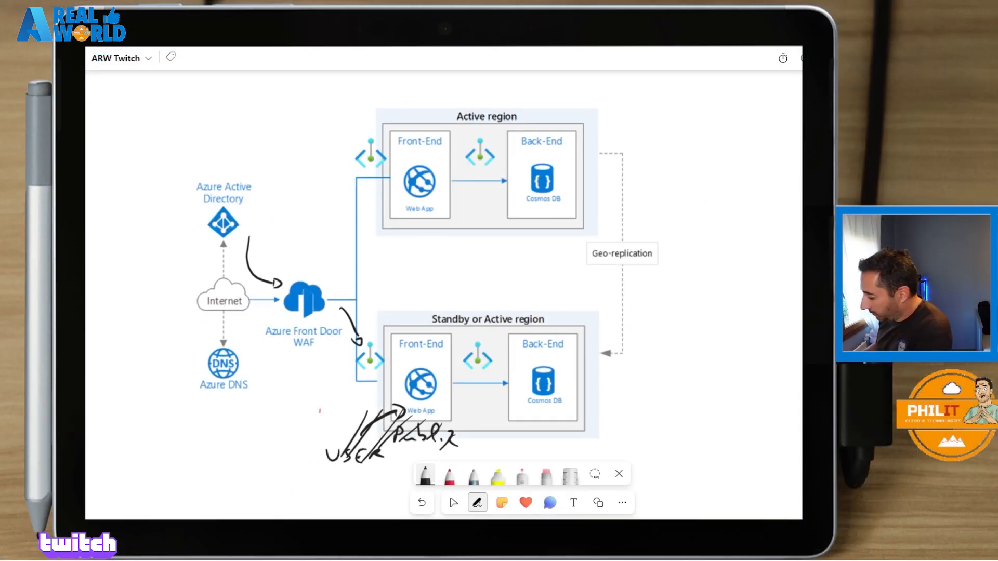
# On the ARW Twitch whiteboard, erase the handwriting and draw black arrows to both front-end private endpoints and a path through Front Door.
pyautogui.click(546, 475)
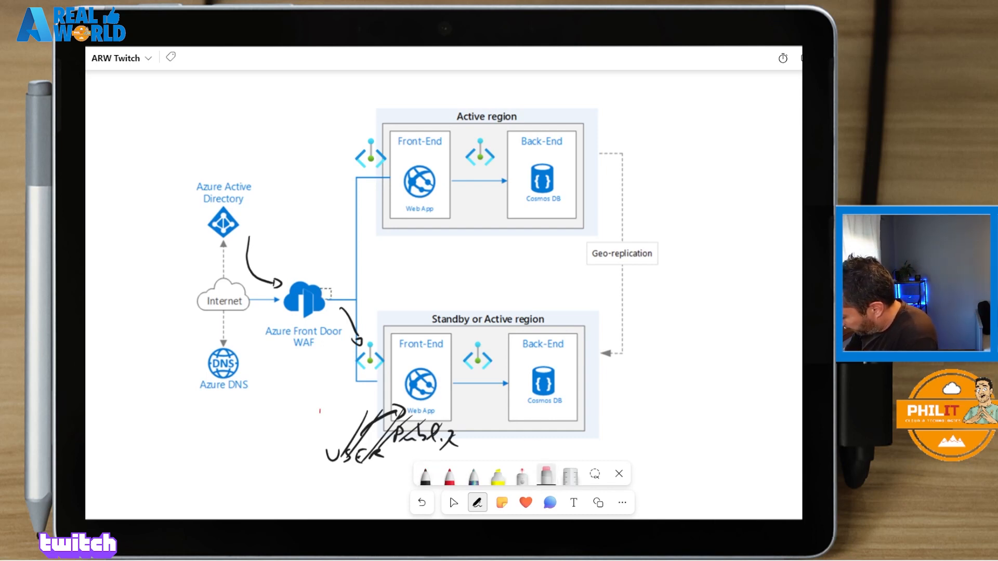
pyautogui.moveTo(252, 239)
pyautogui.mouseDown()
pyautogui.moveTo(240, 285)
pyautogui.moveTo(416, 431)
pyautogui.moveTo(345, 457)
pyautogui.moveTo(314, 423)
pyautogui.moveTo(242, 288)
pyautogui.moveTo(308, 280)
pyautogui.mouseUp()
pyautogui.click(425, 474)
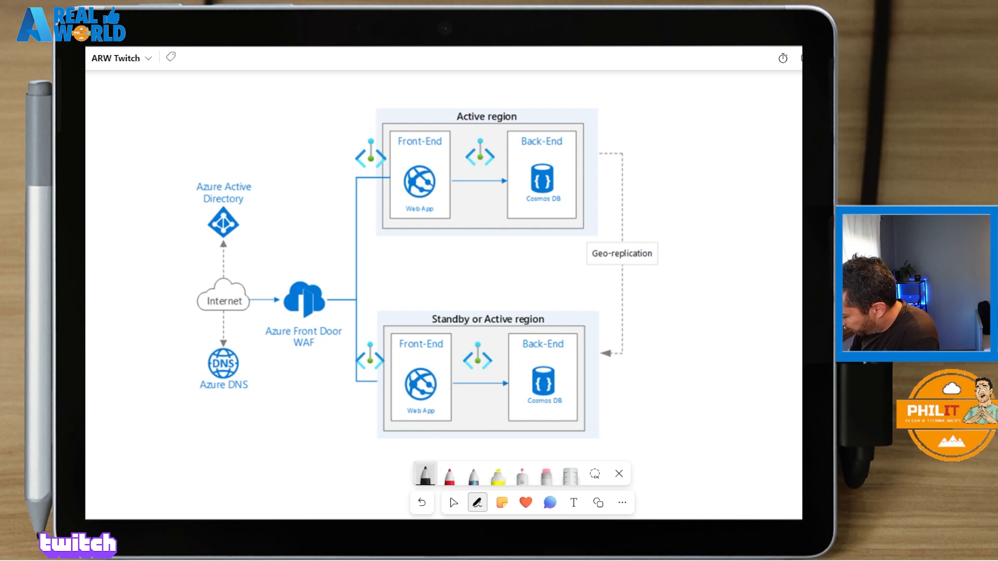
pyautogui.moveTo(339, 193); pyautogui.dragTo(358, 180)
pyautogui.moveTo(344, 355); pyautogui.dragTo(355, 357)
pyautogui.moveTo(351, 352); pyautogui.dragTo(353, 361)
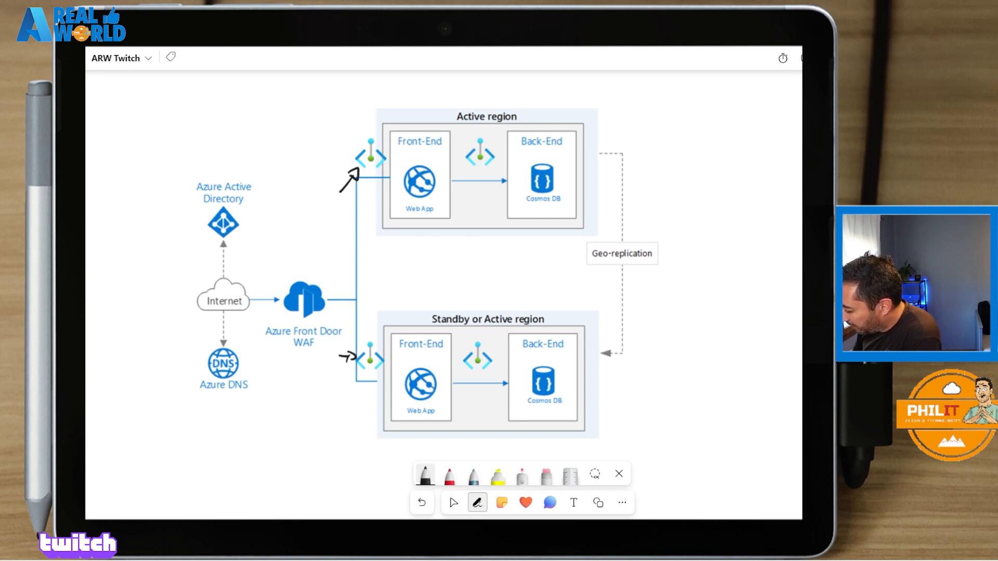
pyautogui.moveTo(262, 206)
pyautogui.mouseDown()
pyautogui.moveTo(260, 238)
pyautogui.moveTo(311, 274)
pyautogui.moveTo(349, 204)
pyautogui.mouseUp()
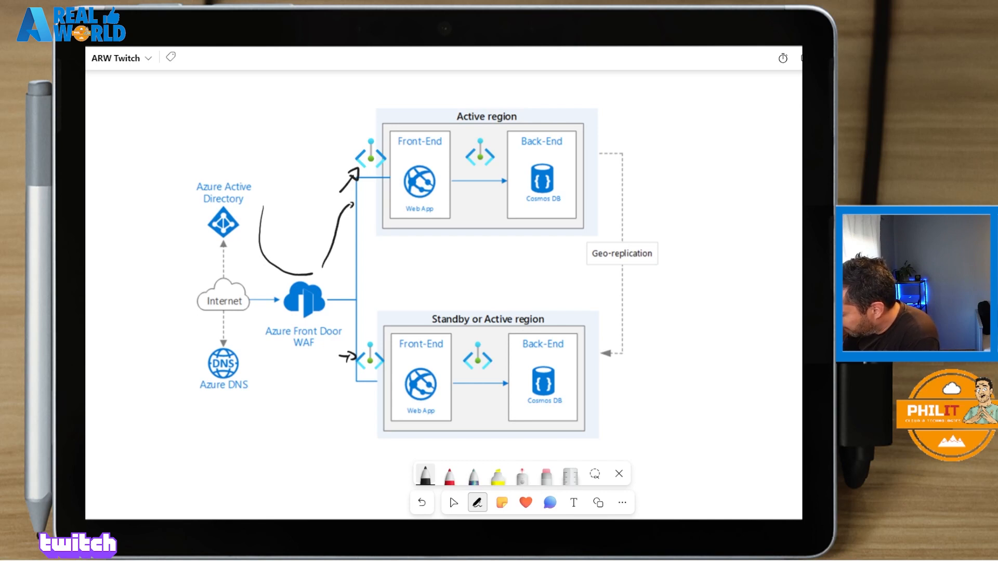
# Handwrite "Public IP" in black above the active region of the architecture diagram.
pyautogui.moveTo(569, 108)
pyautogui.mouseDown()
pyautogui.moveTo(575, 98)
pyautogui.moveTo(598, 104)
pyautogui.mouseUp()
pyautogui.moveTo(605, 85)
pyautogui.mouseDown()
pyautogui.moveTo(608, 106)
pyautogui.moveTo(621, 111)
pyautogui.moveTo(642, 93)
pyautogui.mouseUp()
pyautogui.moveTo(638, 94); pyautogui.dragTo(643, 109)
pyautogui.moveTo(652, 110)
pyautogui.mouseDown()
pyautogui.moveTo(663, 97)
pyautogui.moveTo(656, 105)
pyautogui.mouseUp()
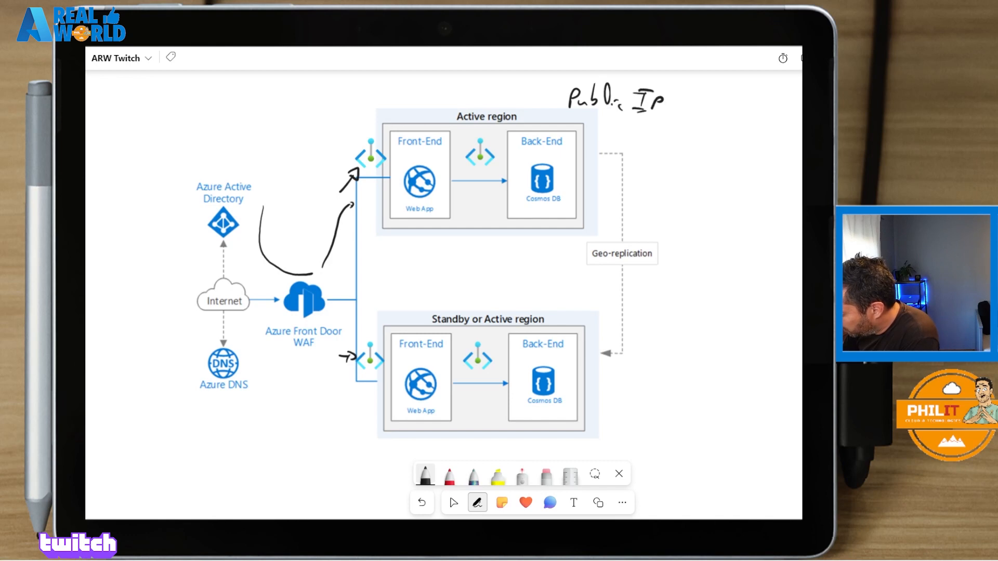
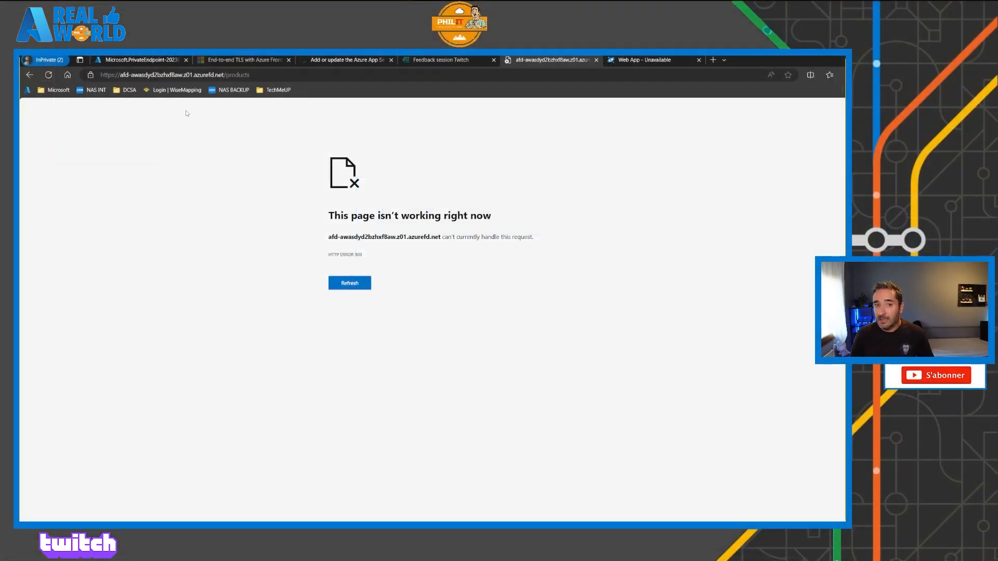
# Return to the Azure portal and open the networking settings of cosmosarw from the RG-ARW resource group.
pyautogui.click(150, 61)
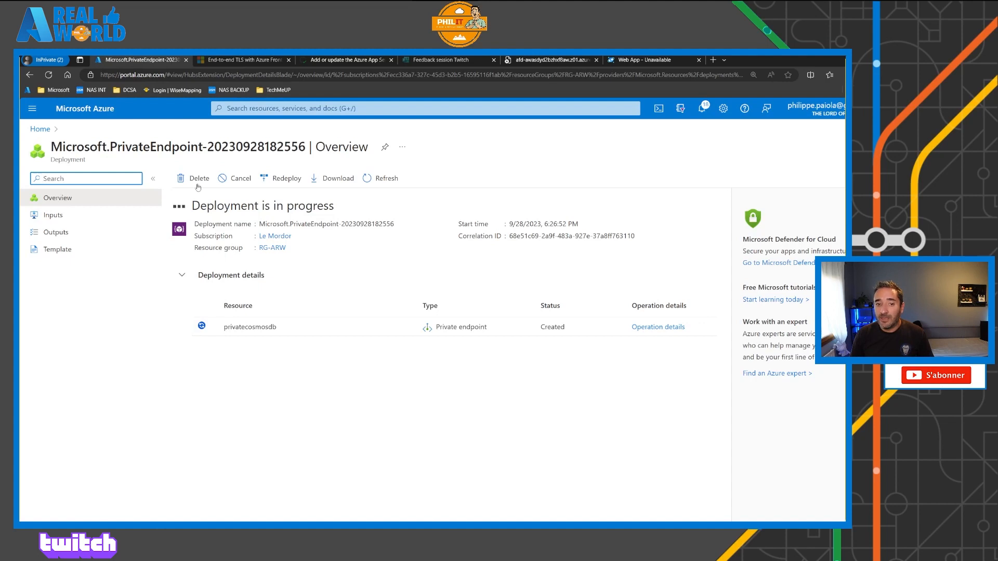
pyautogui.click(272, 248)
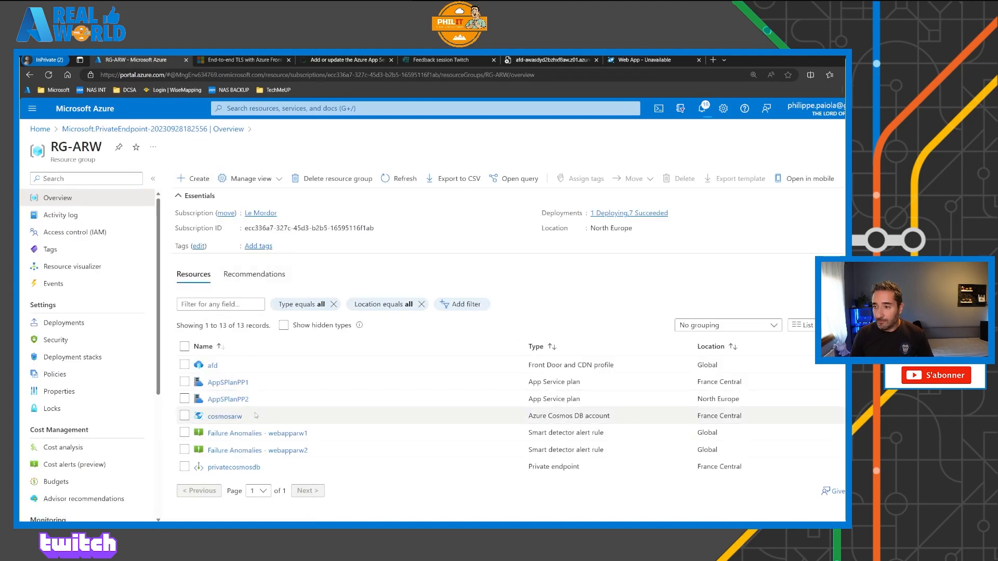
pyautogui.click(234, 416)
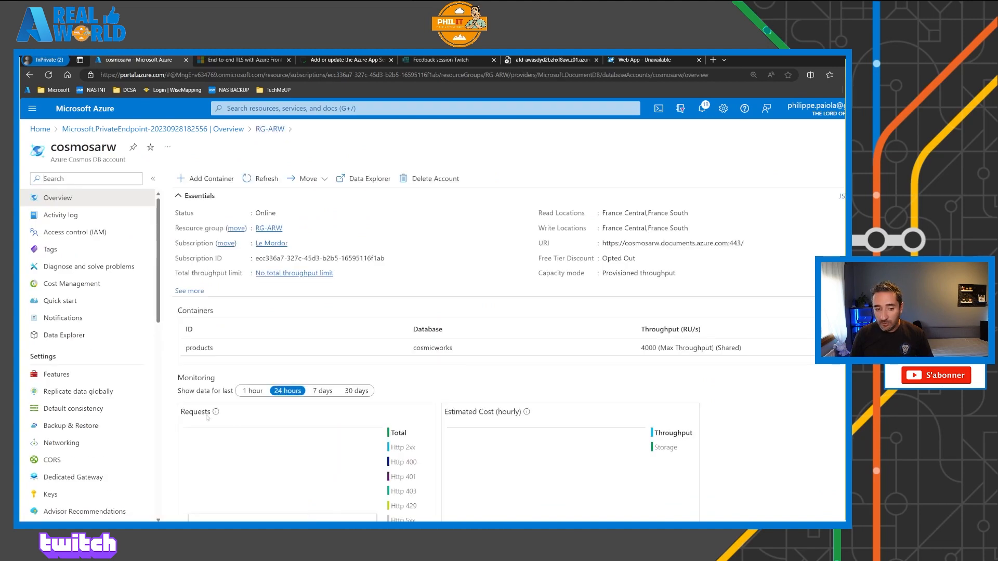
pyautogui.scroll(-2, 83, 390)
pyautogui.click(65, 343)
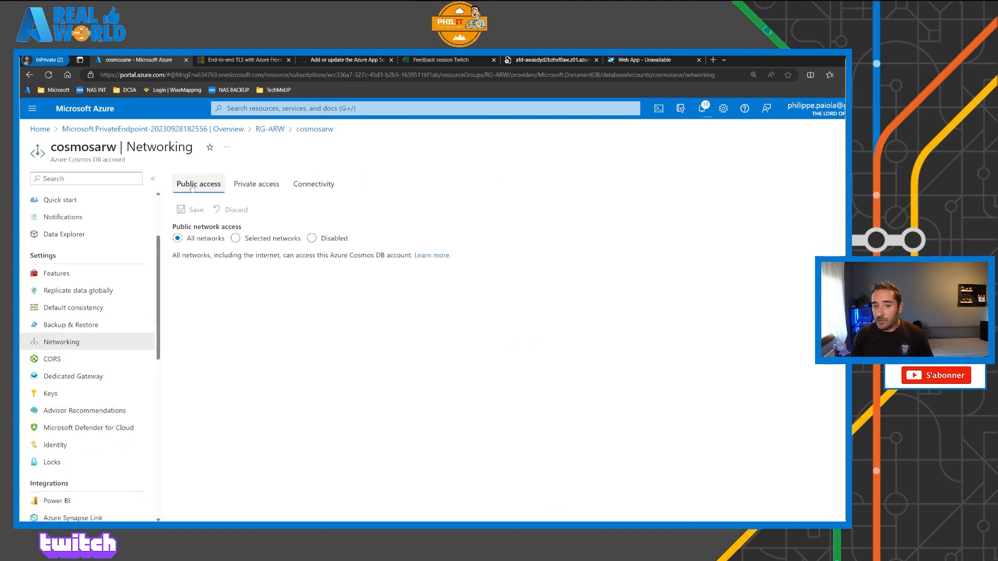
# Set public network access to Selected networks, accept connections from within public Azure datacenters, and mark that exception with two red arrows.
pyautogui.click(236, 238)
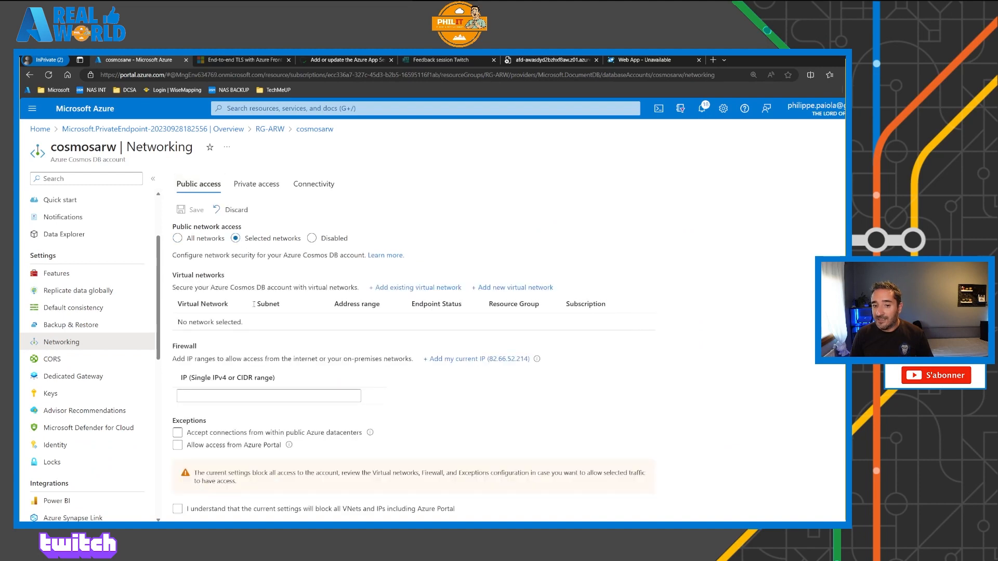
pyautogui.click(178, 433)
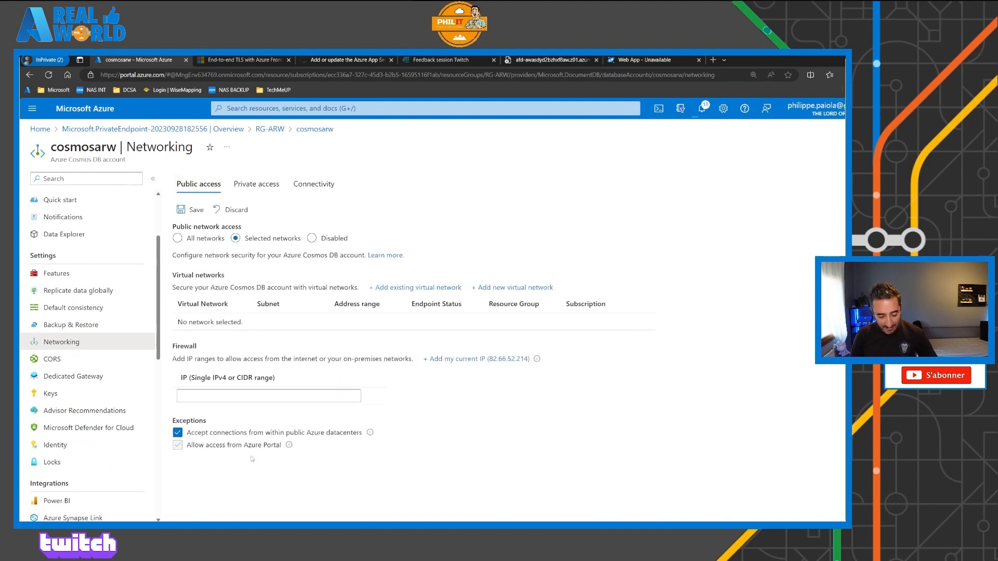
pyautogui.moveTo(222, 421); pyautogui.dragTo(259, 395)
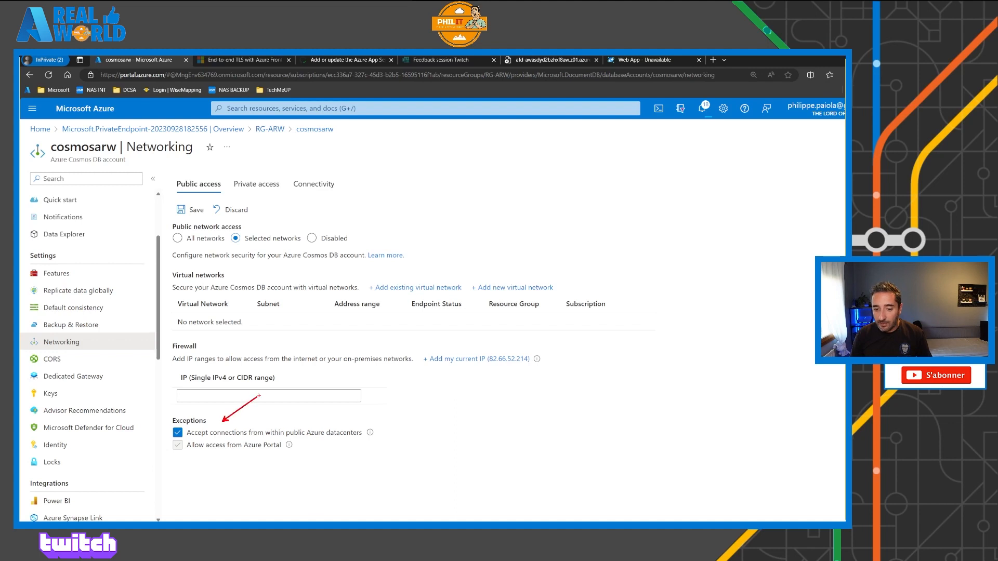
pyautogui.moveTo(335, 391); pyautogui.dragTo(335, 421)
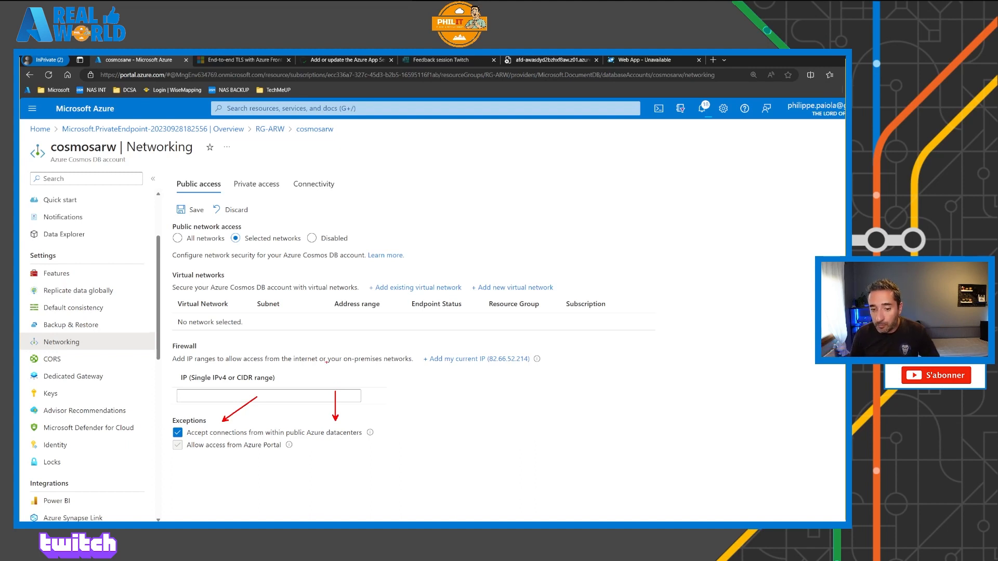
# Check the private endpoint connections of cosmosarw and open the portal notifications to review the deployment's progress.
pyautogui.click(260, 185)
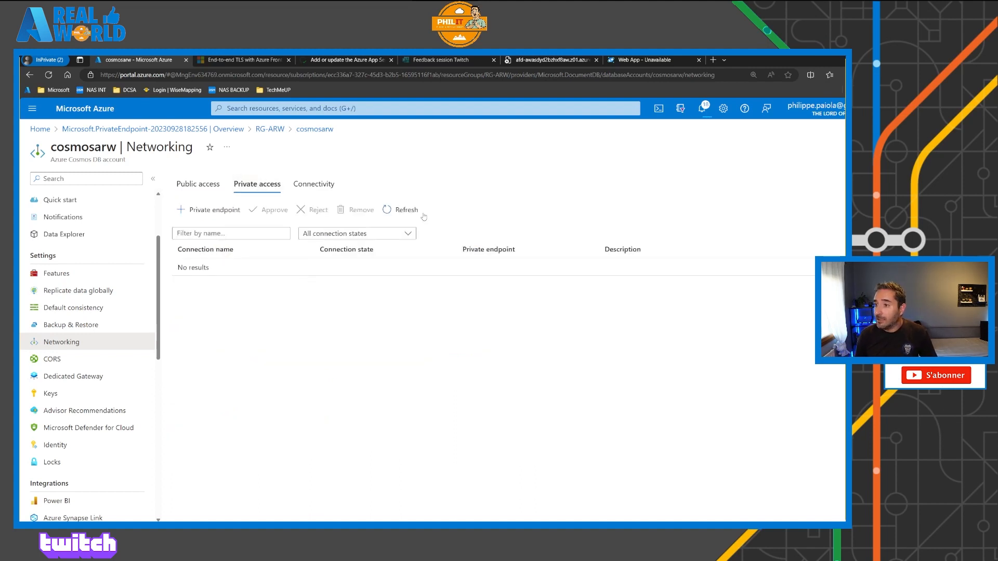
pyautogui.click(704, 111)
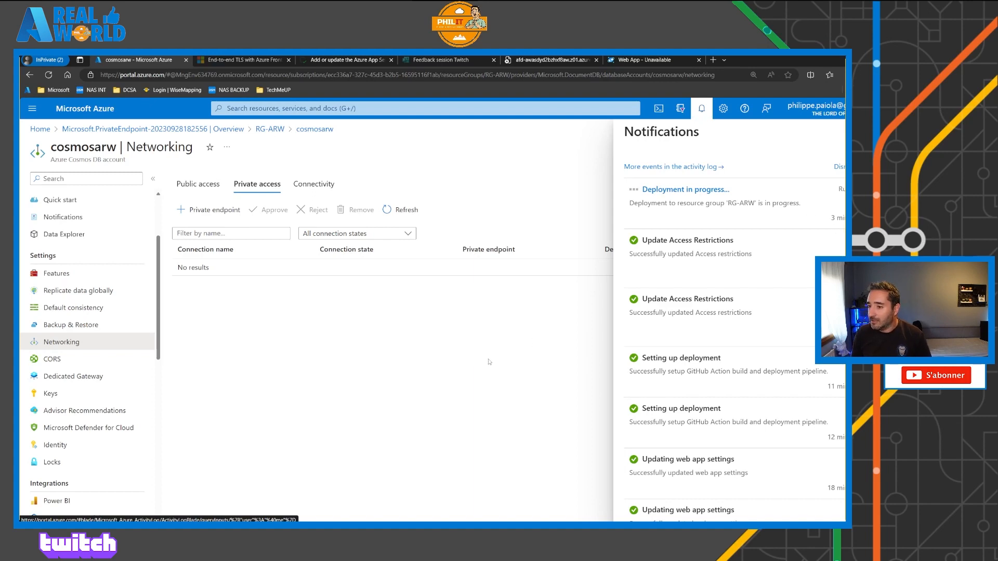
# Close the portal notifications and circle the WAF label under Azure Front Door in black on the architecture diagram.
pyautogui.click(868, 132)
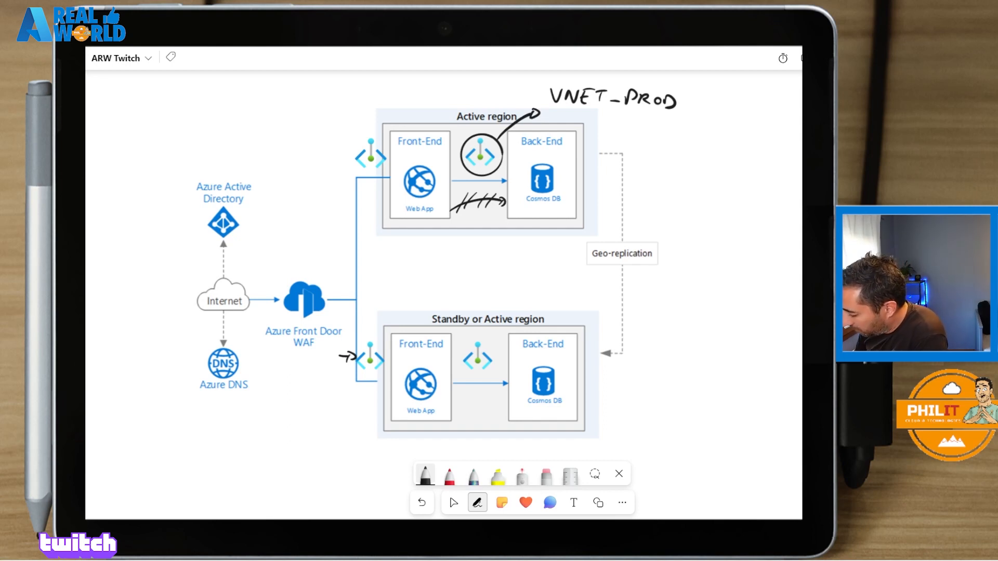
pyautogui.moveTo(314, 337)
pyautogui.mouseDown()
pyautogui.moveTo(321, 348)
pyautogui.moveTo(313, 337)
pyautogui.mouseUp()
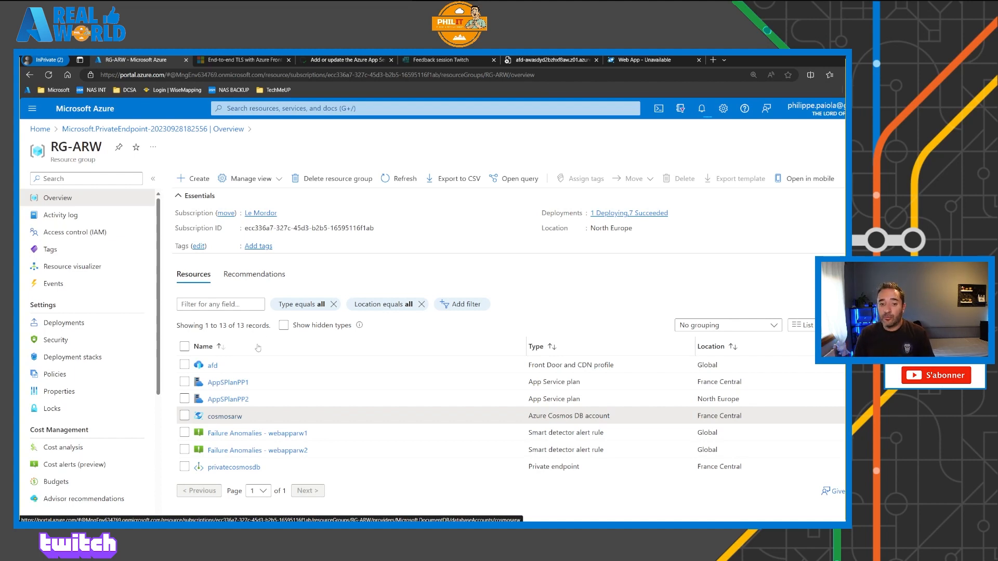
# Open the security policies of the afd Front Door profile from the RG-ARW resource group.
pyautogui.click(213, 365)
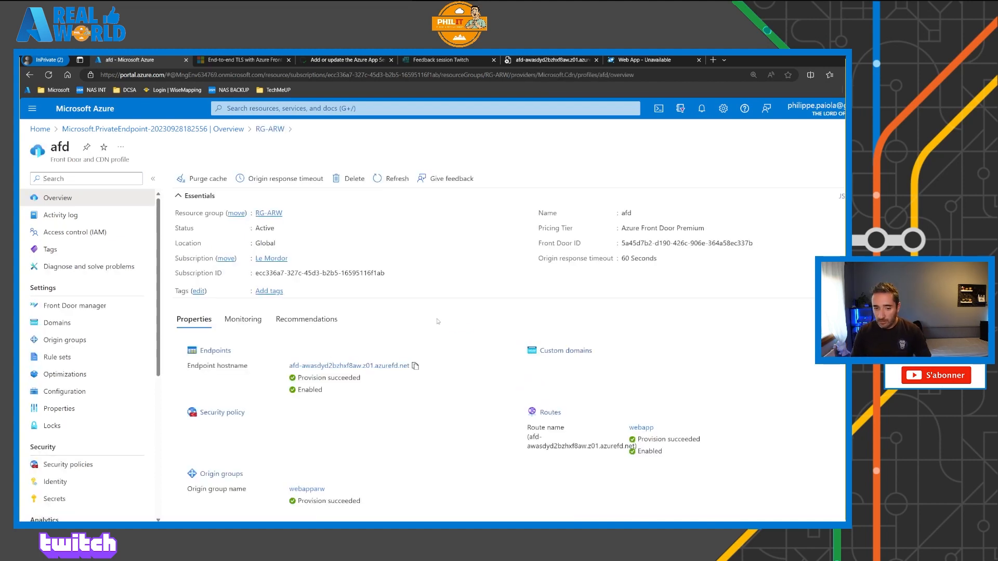
pyautogui.scroll(-2, 84, 410)
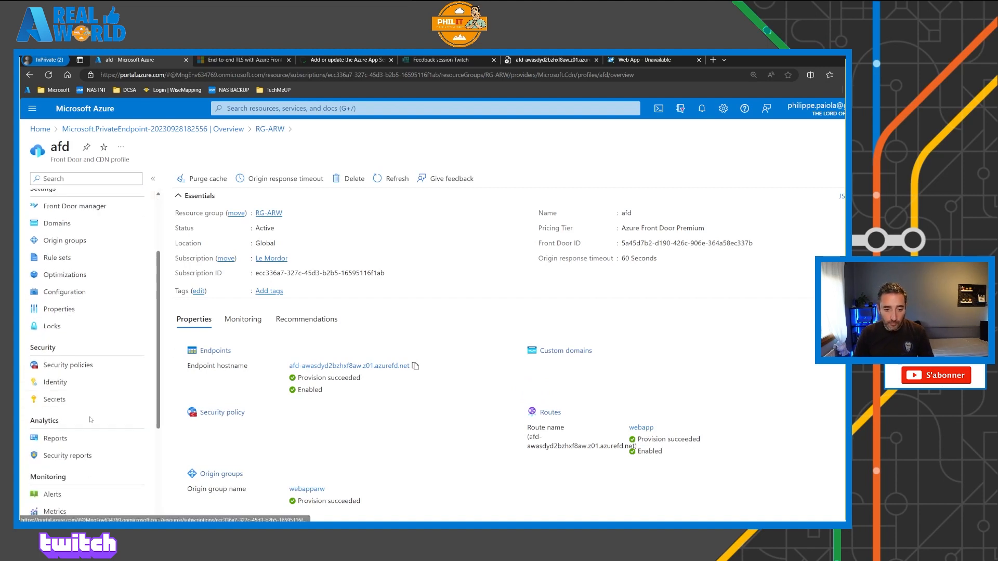
pyautogui.click(84, 368)
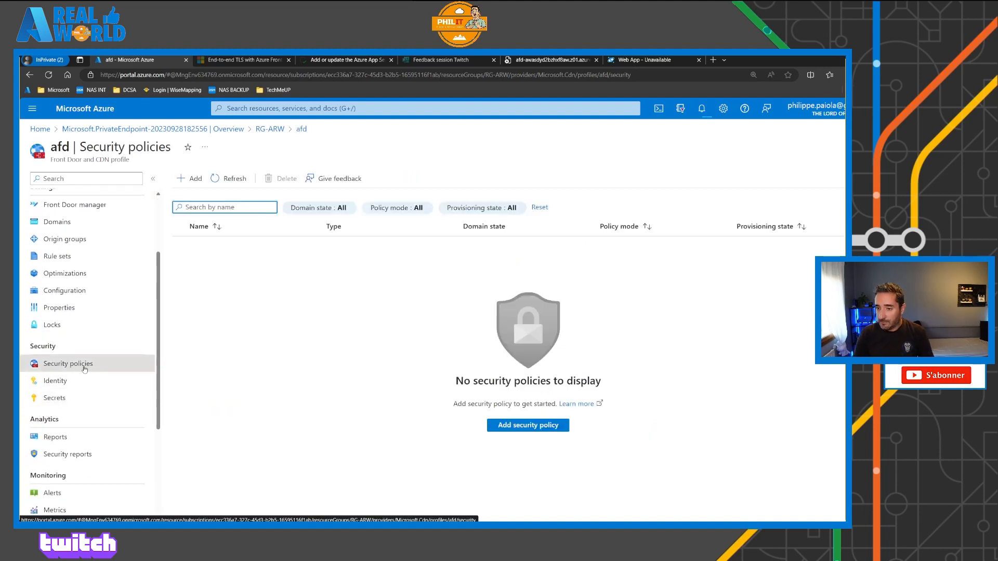
# Start a new security policy named wafafd and apply it to the available afd-awasdyd2bzhxf8aw endpoint domain.
pyautogui.click(535, 427)
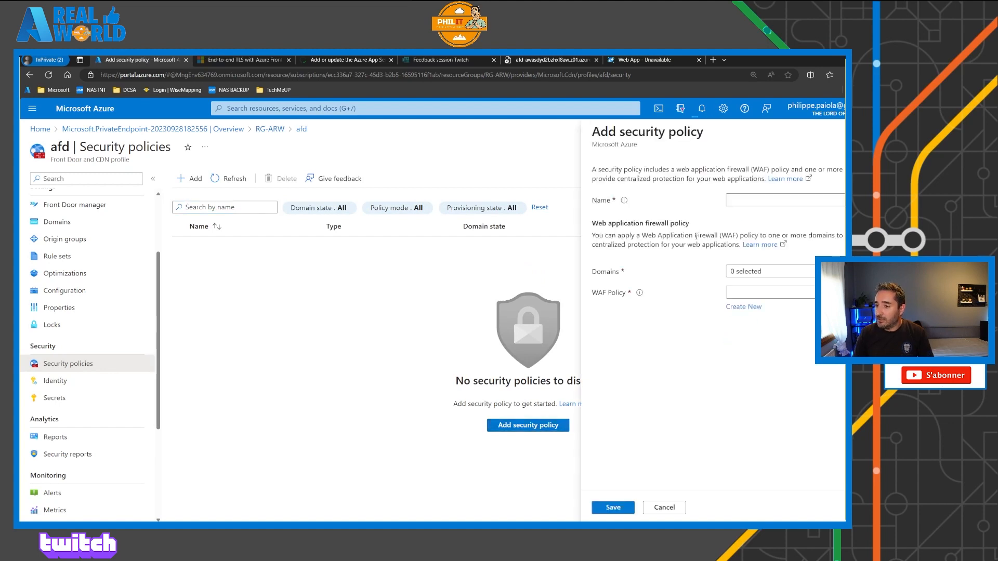
pyautogui.click(743, 200)
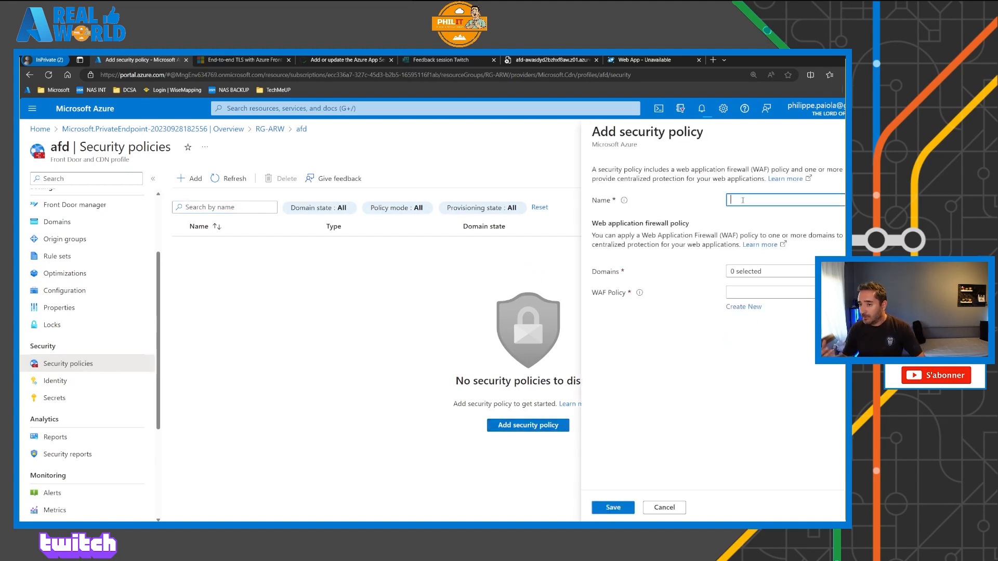
pyautogui.write('wa')
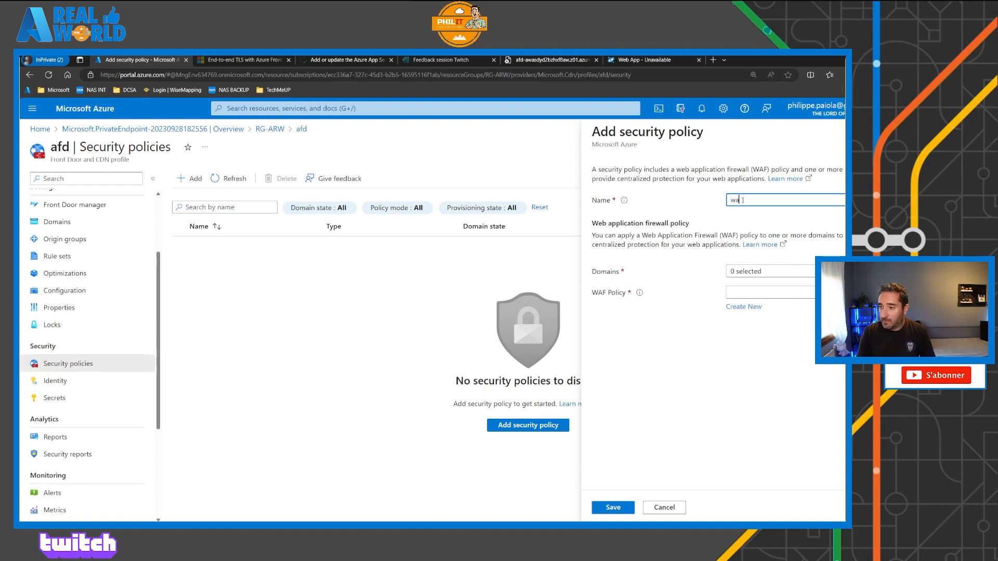
pyautogui.write('fafd')
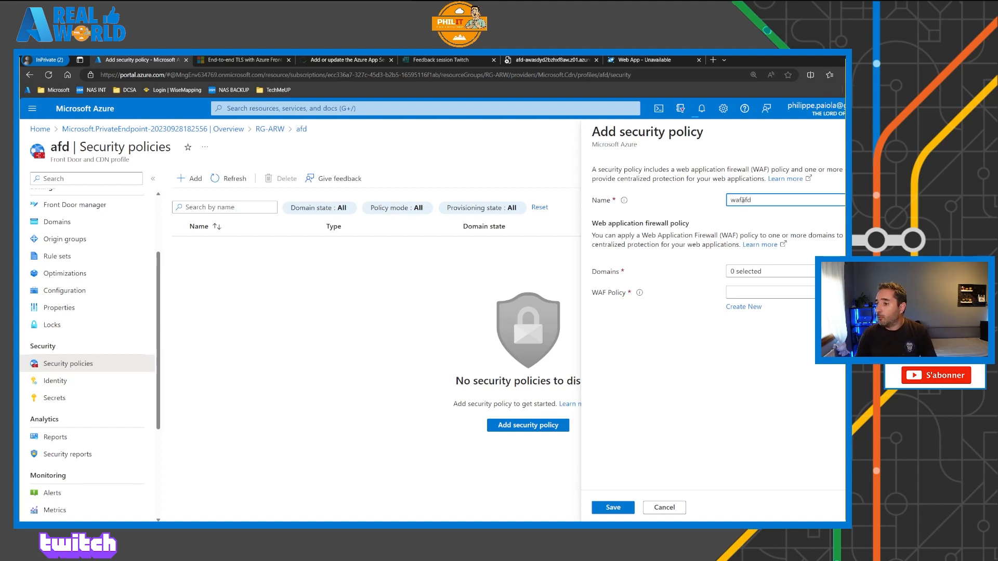
pyautogui.click(748, 272)
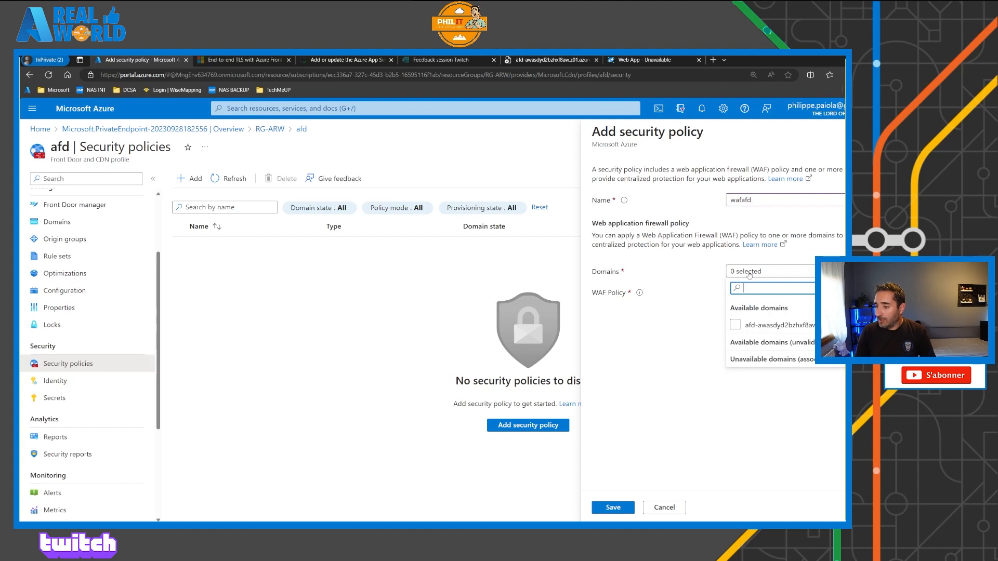
pyautogui.click(766, 325)
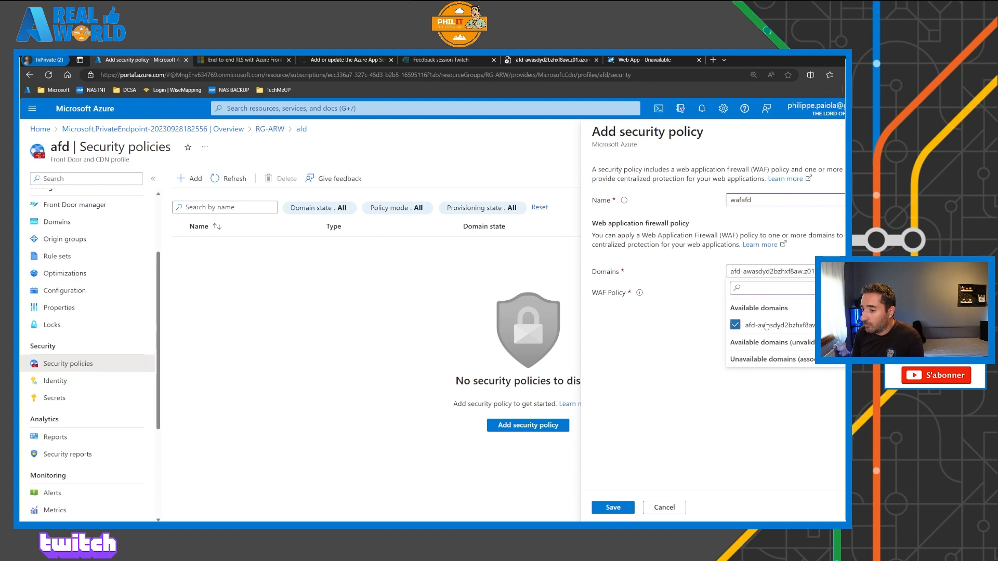
pyautogui.click(675, 324)
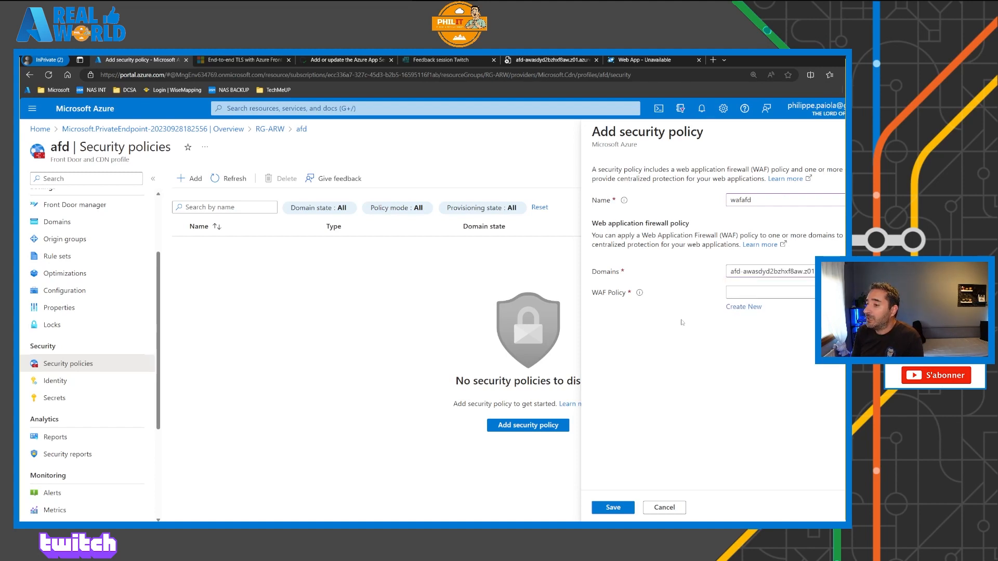
pyautogui.click(757, 275)
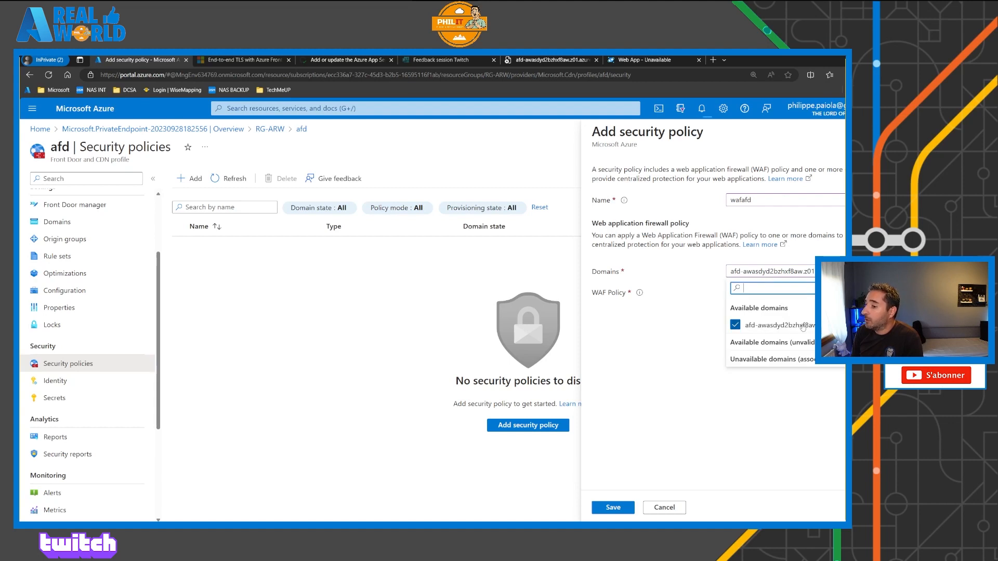
pyautogui.click(674, 346)
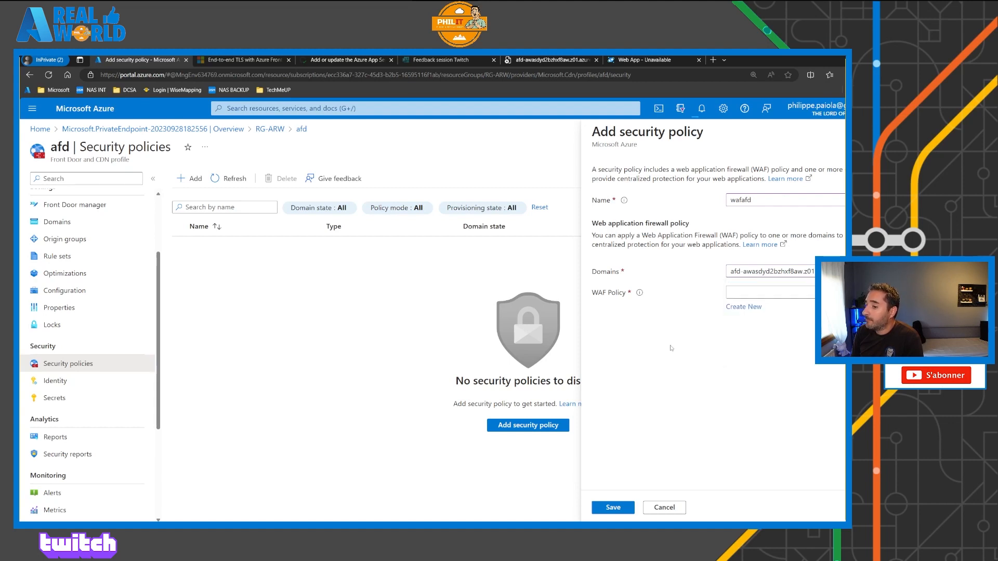
# Create a new WAF policy named owasp without bot protection for the security policy and save the security policy.
pyautogui.click(747, 308)
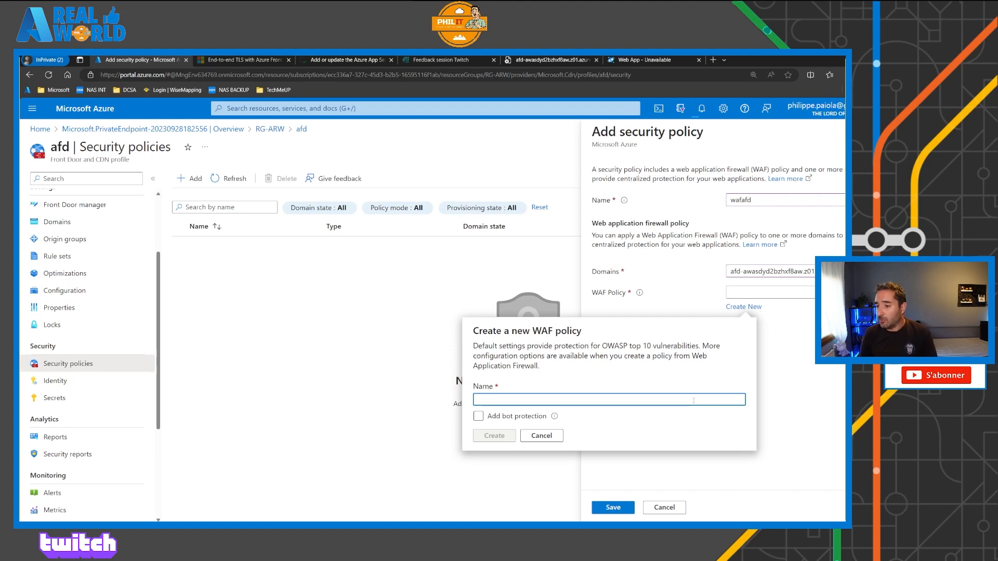
pyautogui.write('owasp')
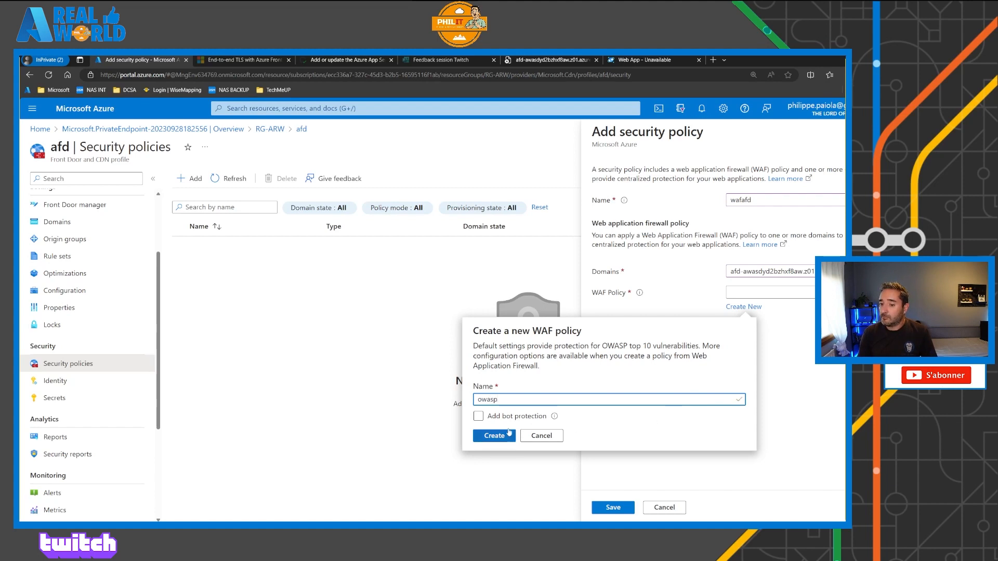
pyautogui.moveTo(554, 416)
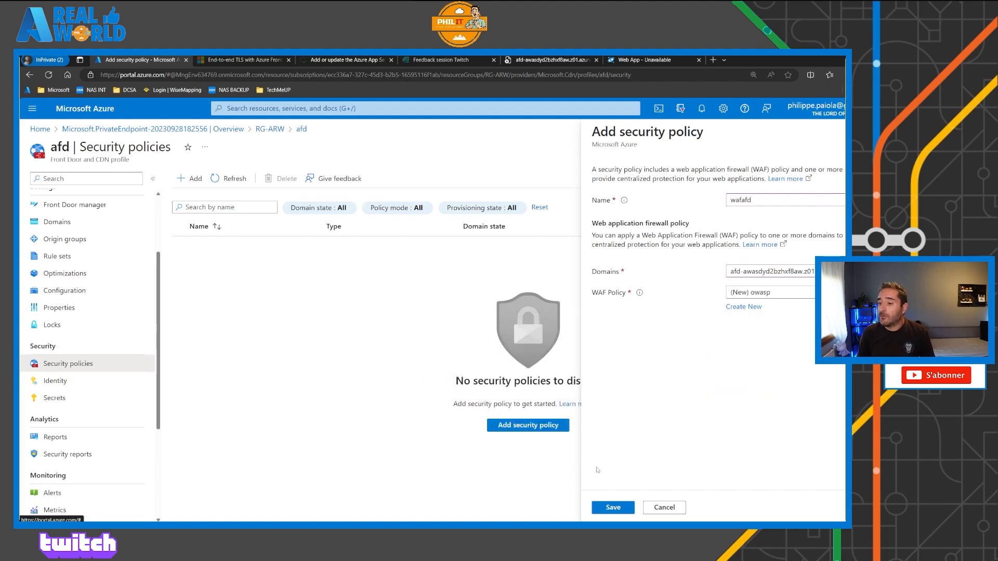
pyautogui.click(613, 508)
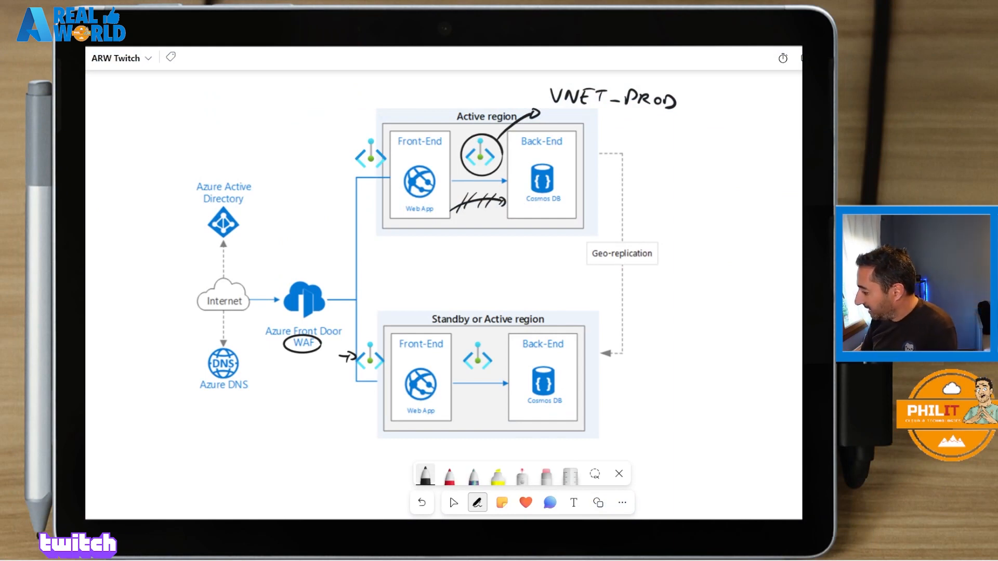
# Draw a short red arrow pointing up at the circled WAF label on the architecture diagram.
pyautogui.click(450, 474)
pyautogui.moveTo(311, 385); pyautogui.dragTo(316, 364)
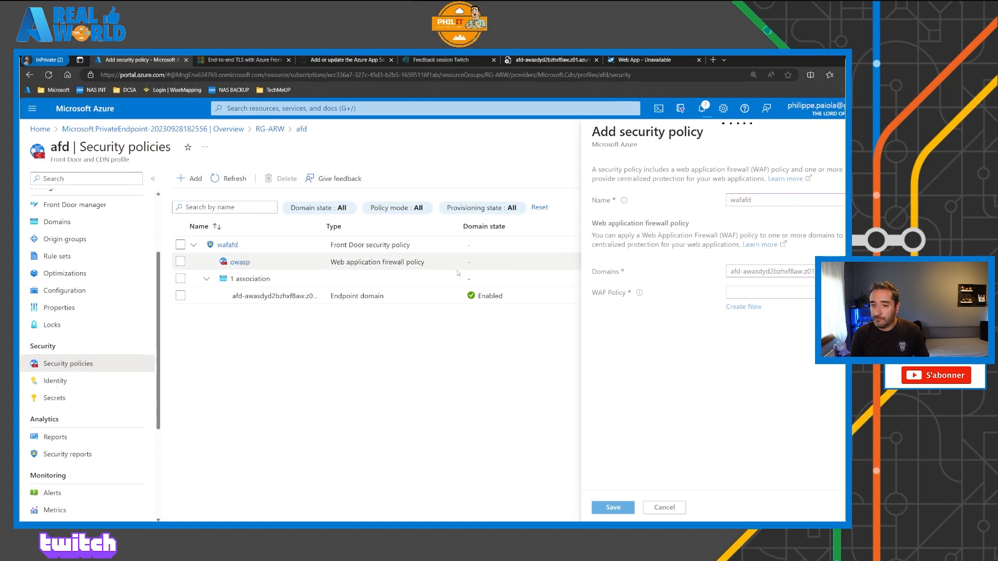
# Open the managed rules of the owasp WAF policy, filter them by "log" and widen the description column.
pyautogui.click(241, 264)
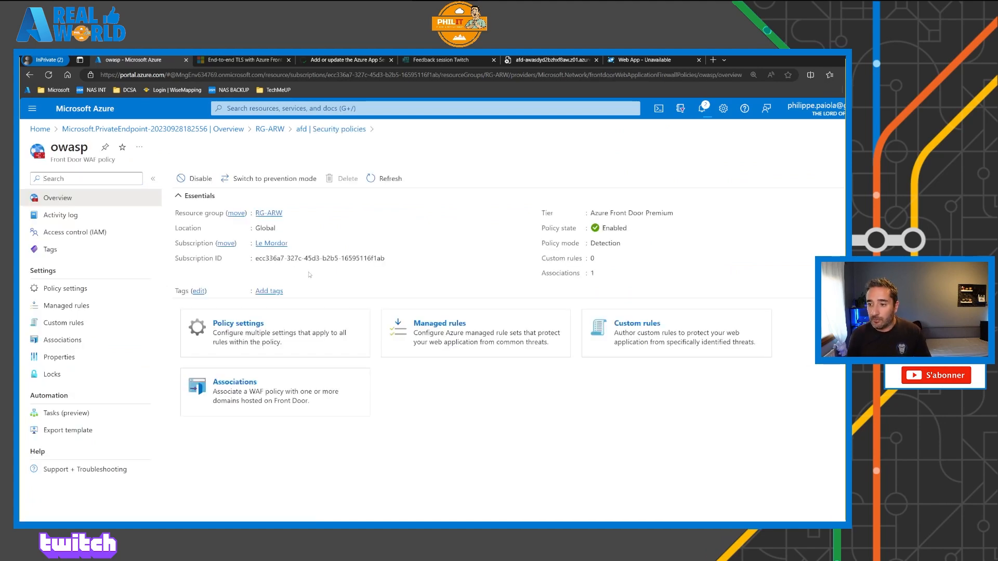
pyautogui.click(88, 306)
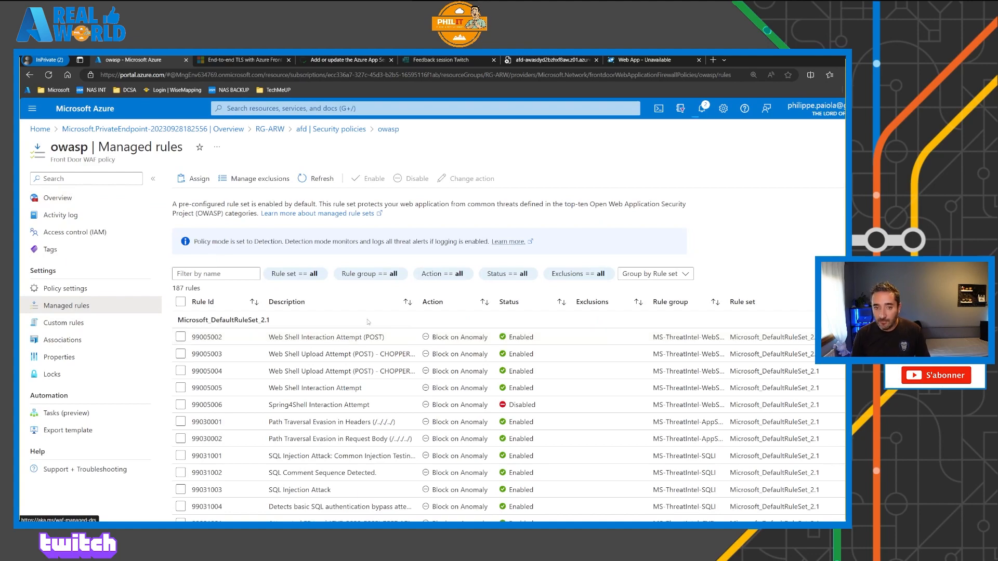
pyautogui.scroll(-2, 368, 322)
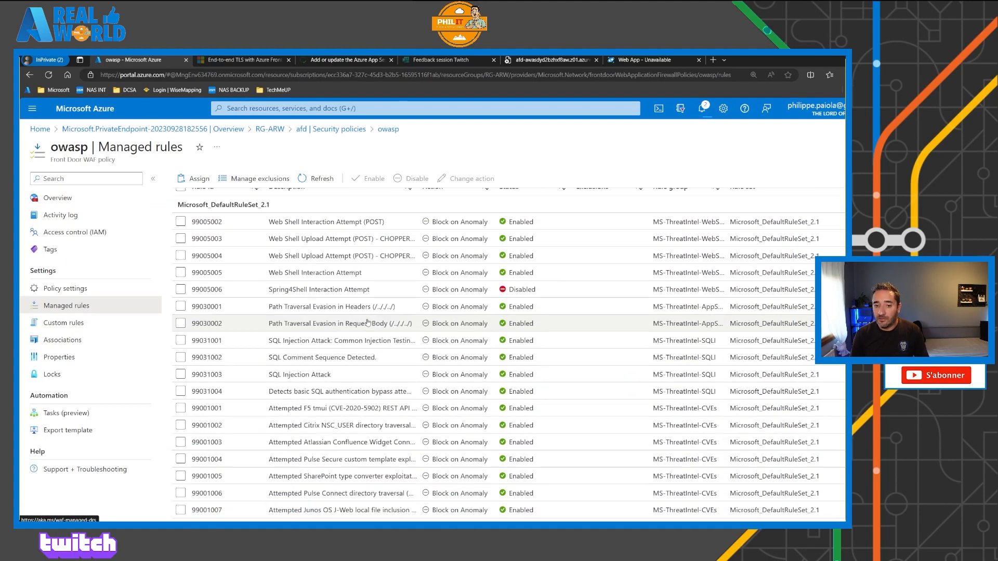
pyautogui.scroll(2, 368, 322)
pyautogui.click(236, 267)
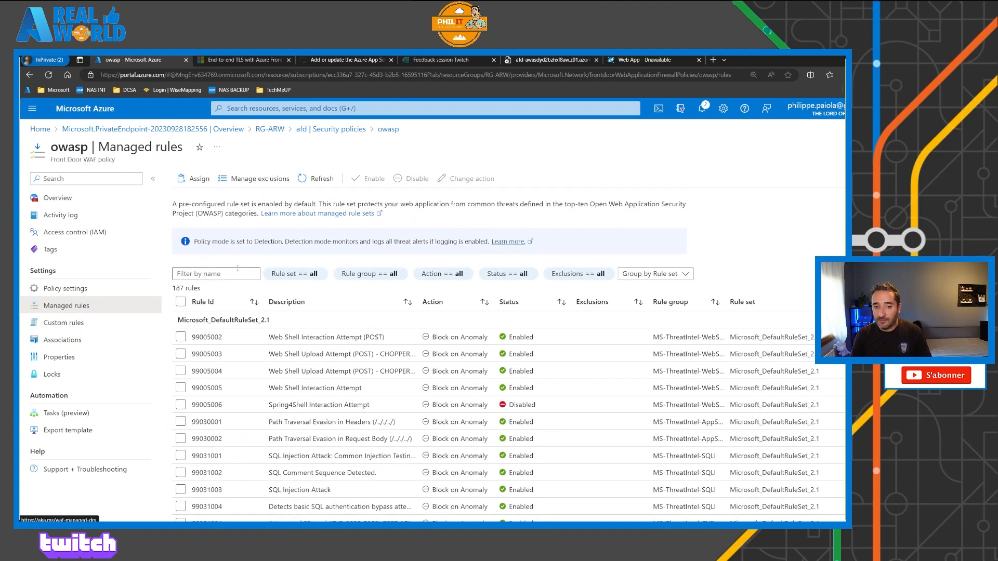
pyautogui.write('log')
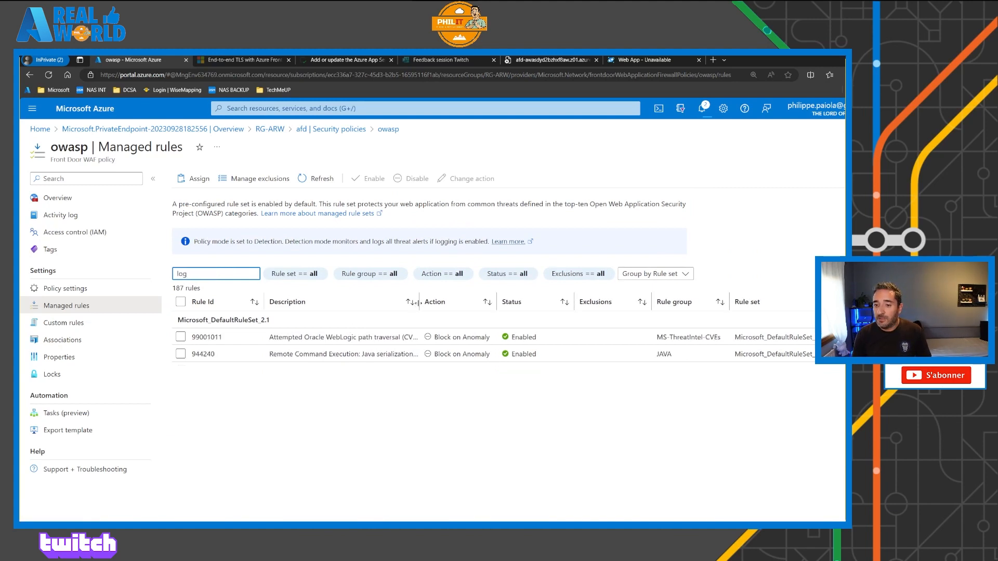
pyautogui.moveTo(419, 303); pyautogui.dragTo(522, 296)
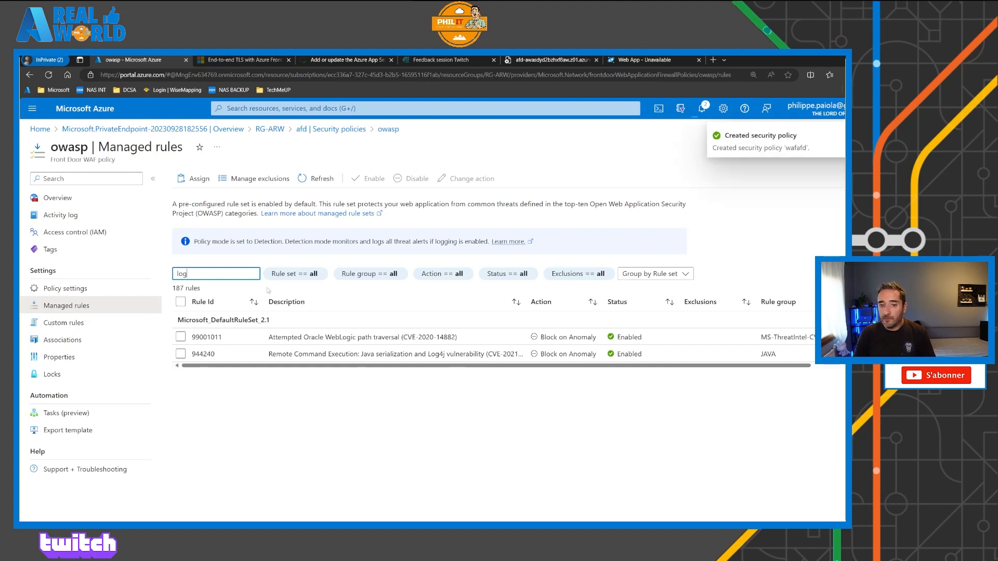
# Filter the managed rules by "sprin" and temporarily mark the Spring4Shell Interaction Attempt rule with a red arrow.
pyautogui.doubleClick(196, 269)
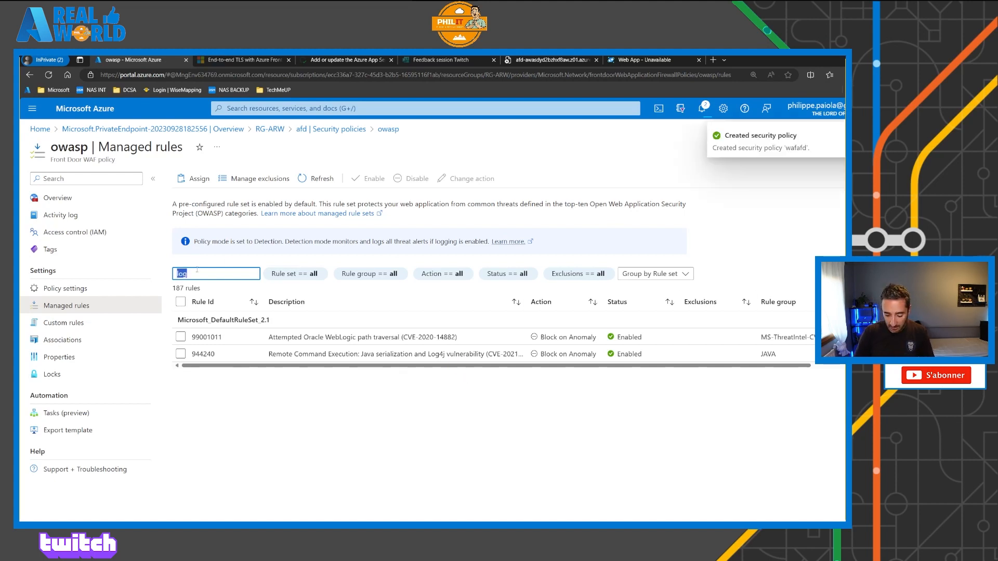
pyautogui.write('sprin')
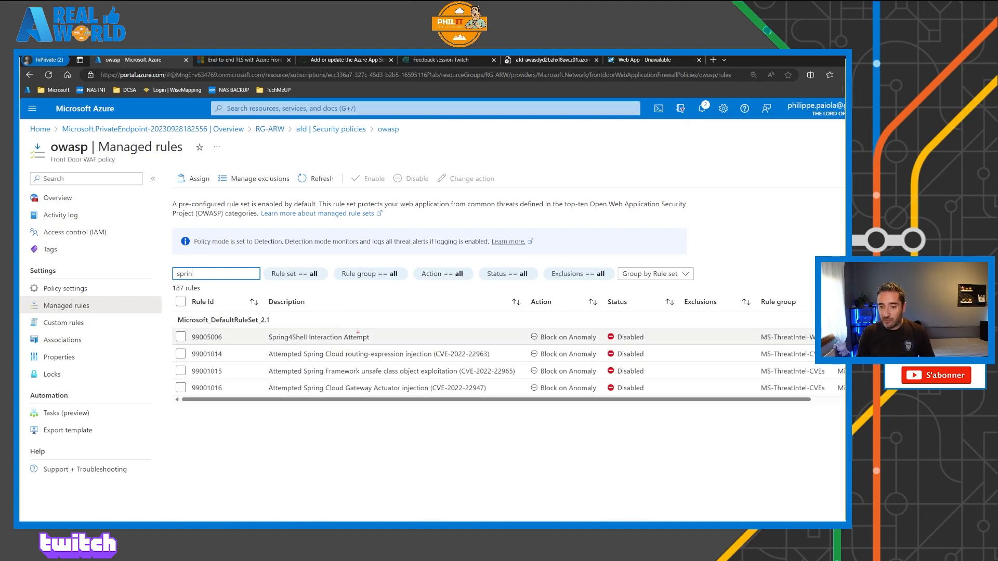
pyautogui.moveTo(349, 329); pyautogui.dragTo(372, 320)
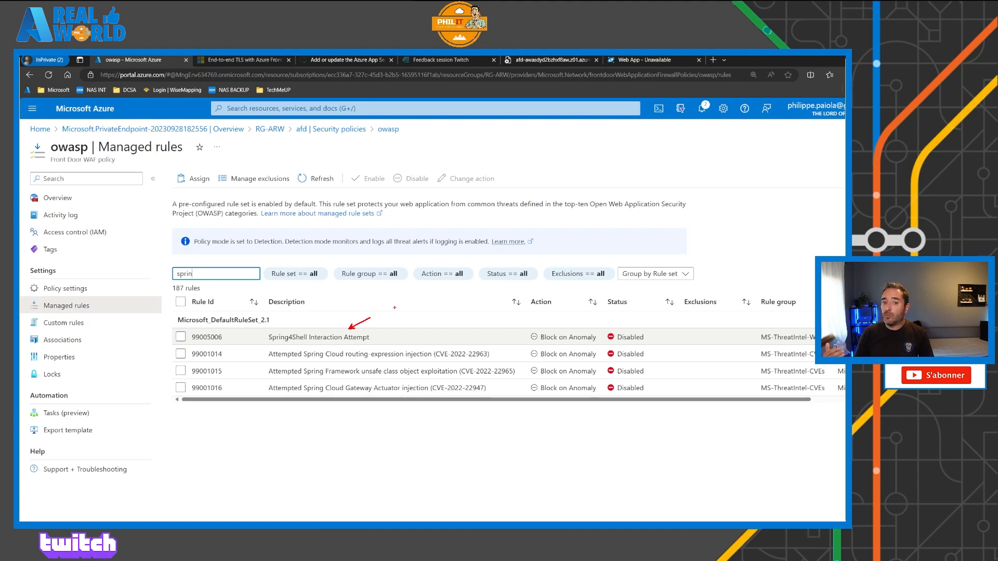
pyautogui.press('Escape')
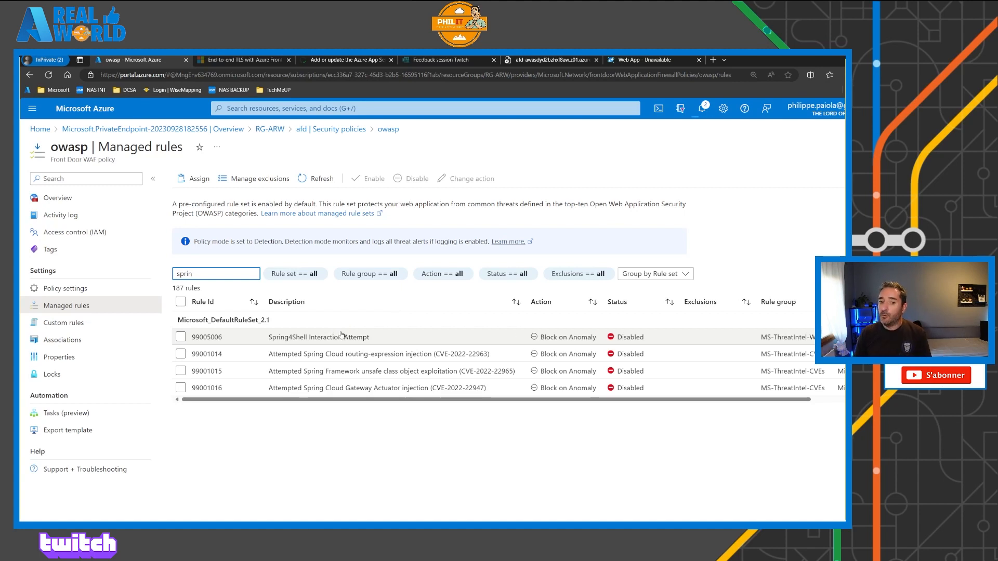
# Check the list of exclusions for the managed rules and return to the rule list.
pyautogui.click(272, 184)
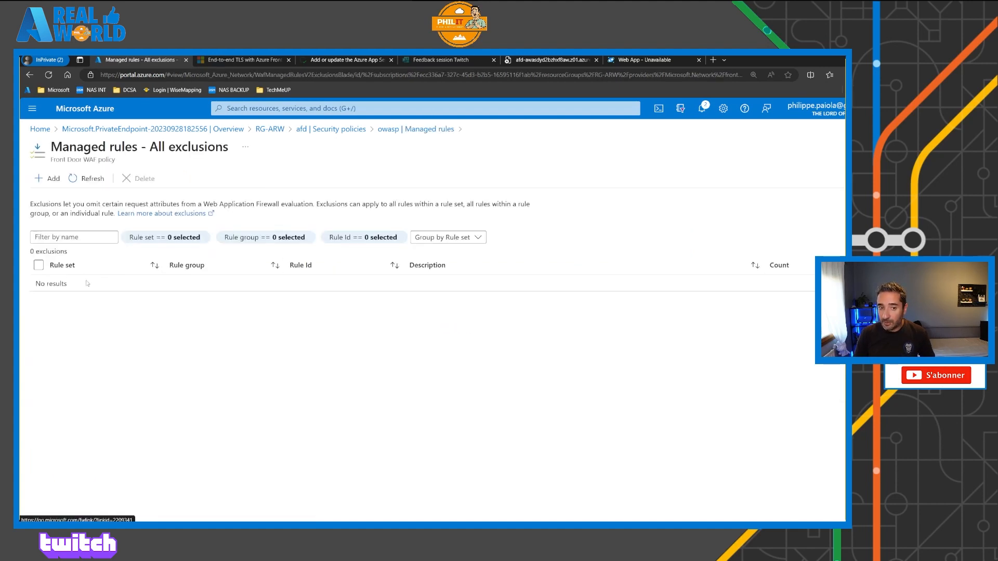
pyautogui.click(891, 147)
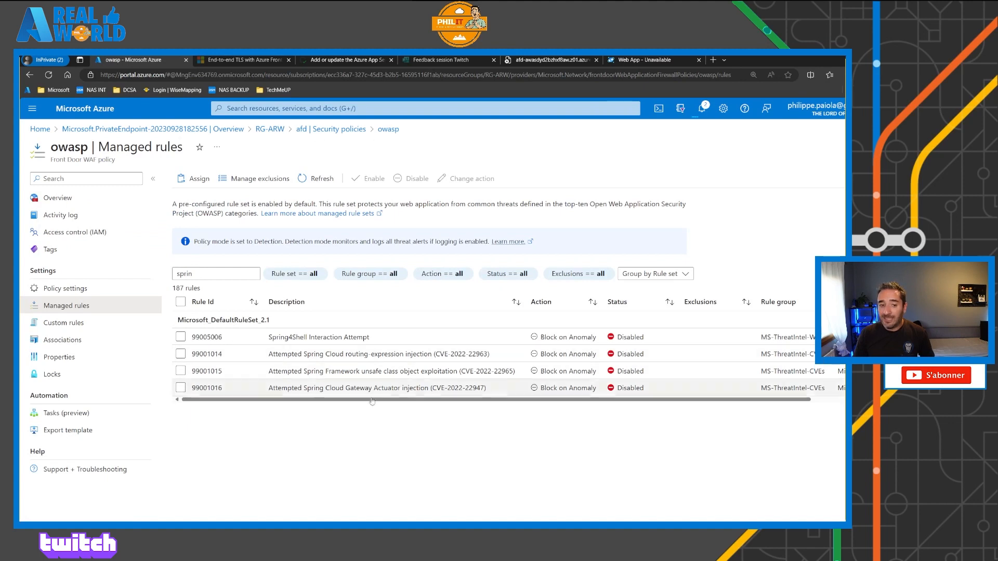
# Start a new custom rule in the owasp WAF policy and examine its available match types and traffic actions.
pyautogui.click(82, 324)
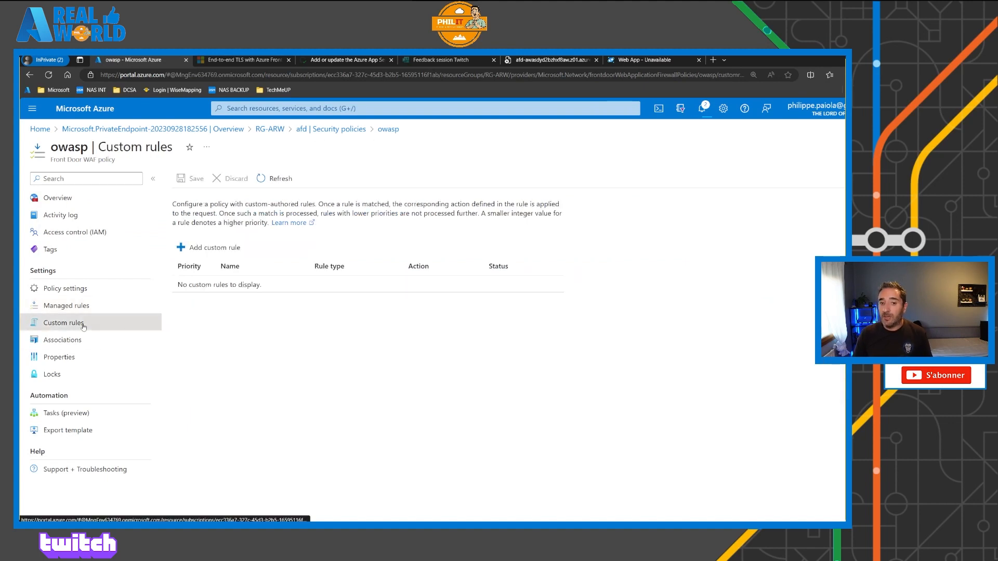
pyautogui.click(209, 248)
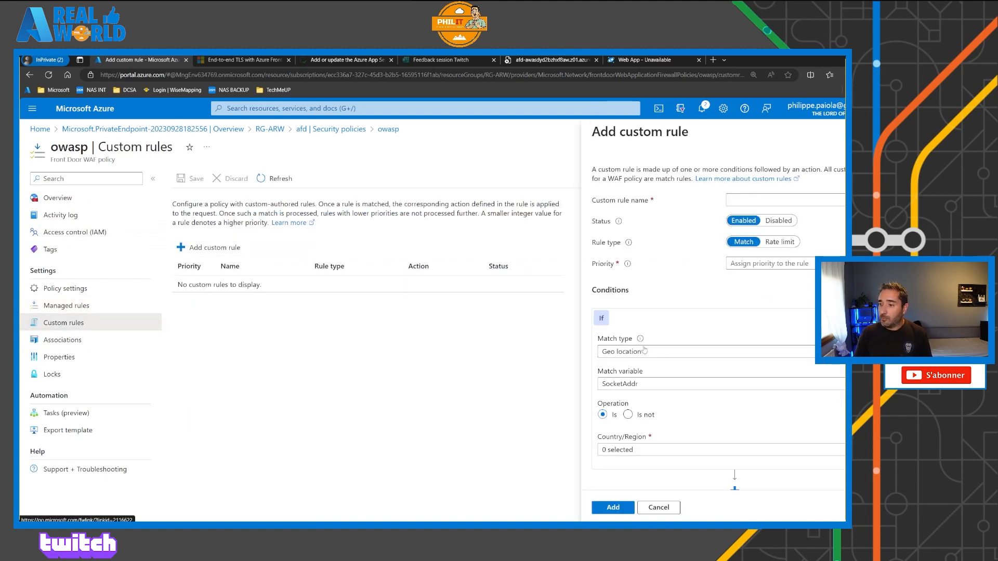
pyautogui.scroll(-1, 644, 349)
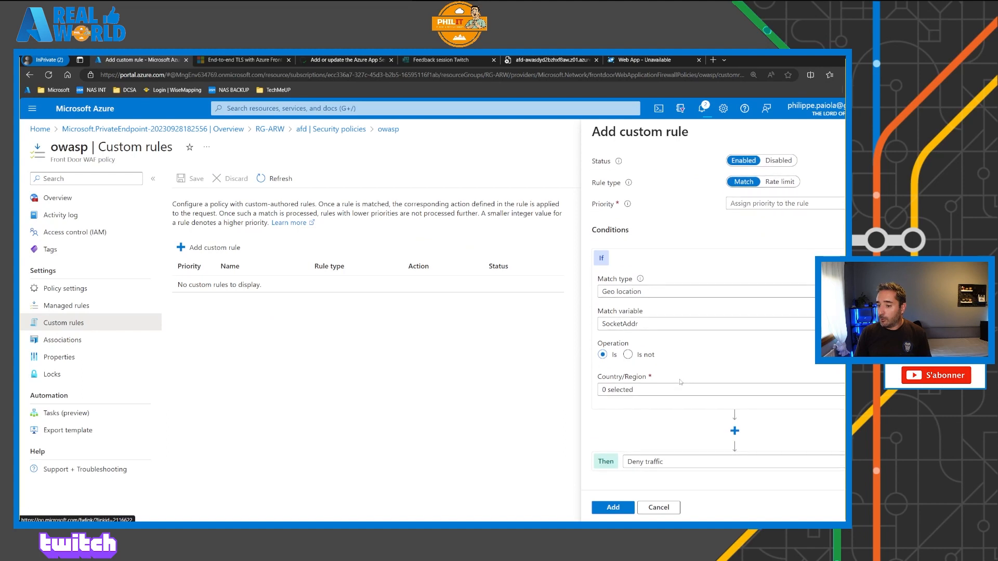
pyautogui.click(653, 292)
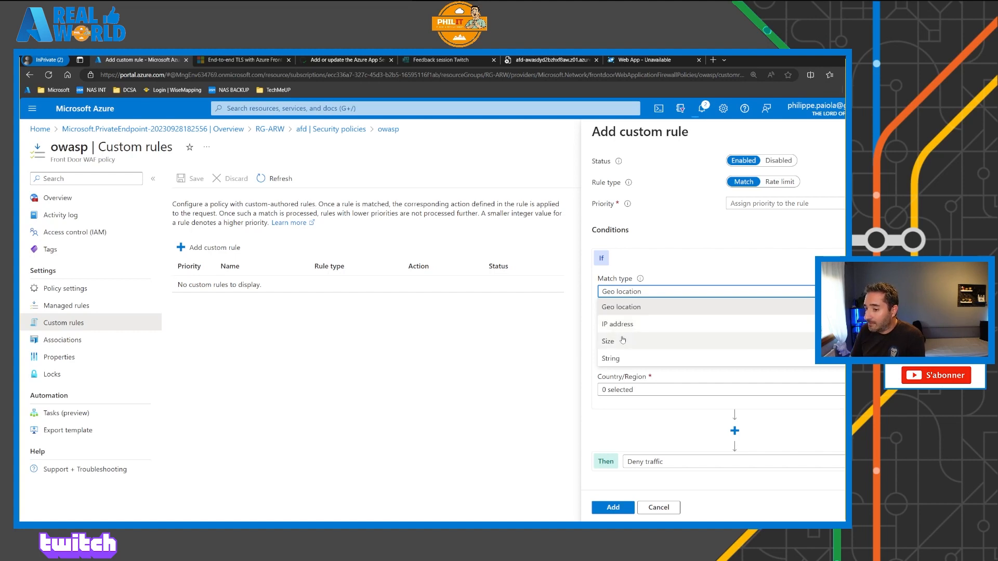
pyautogui.click(653, 430)
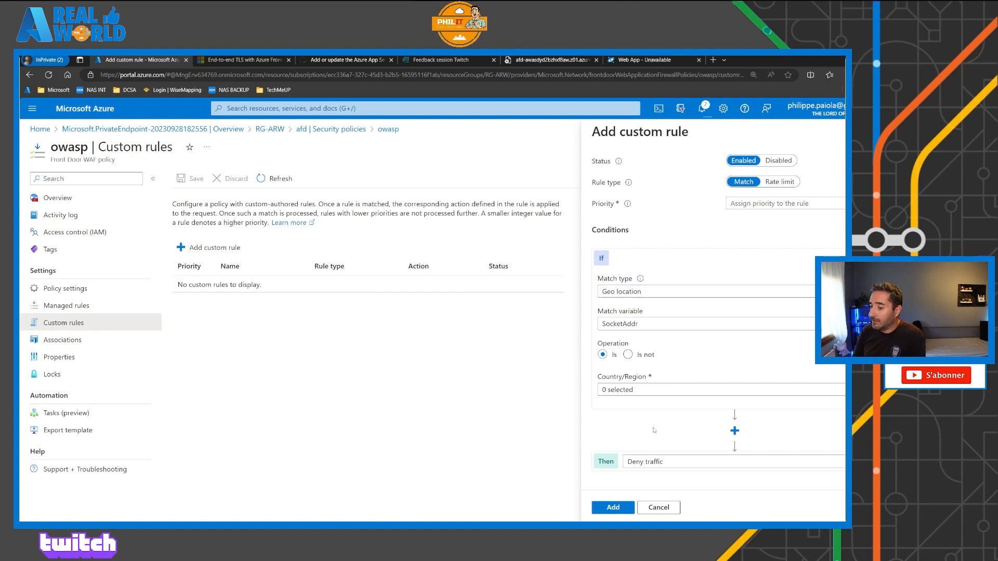
pyautogui.click(681, 461)
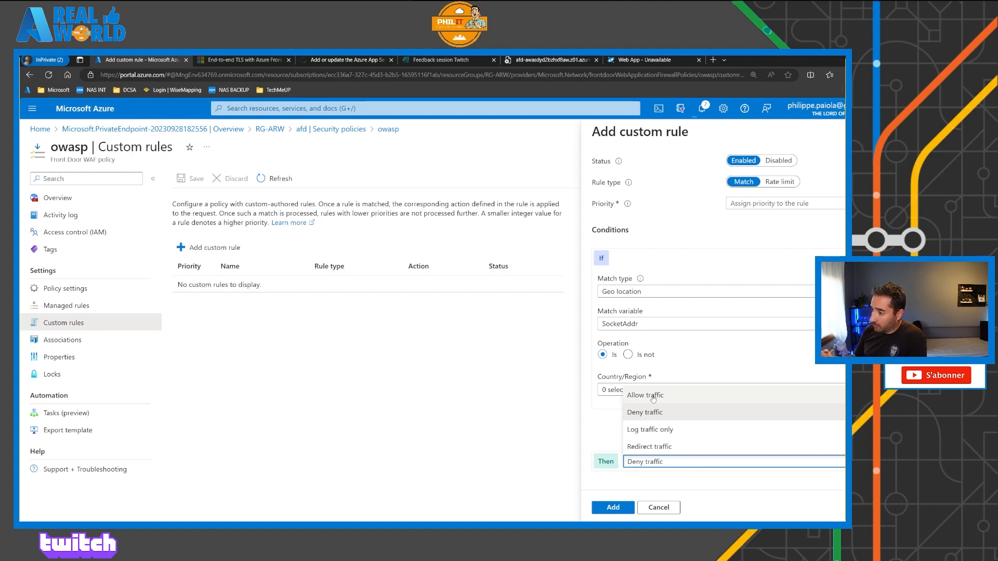
# Review the managed rules and custom rules of the owasp policy once more, and return to the afd profile's security policies.
pyautogui.click(83, 307)
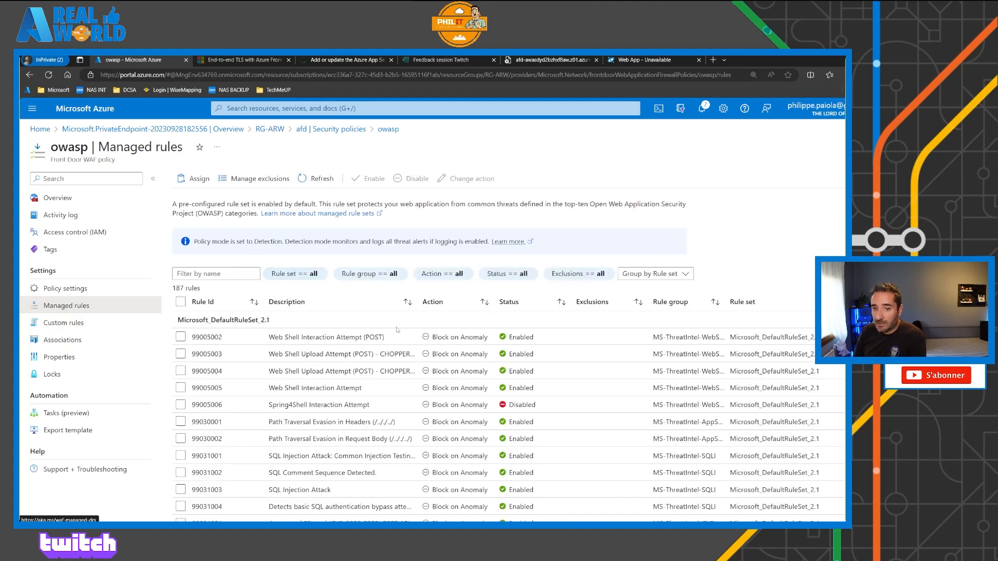
pyautogui.scroll(-10, 397, 329)
pyautogui.scroll(10, 397, 330)
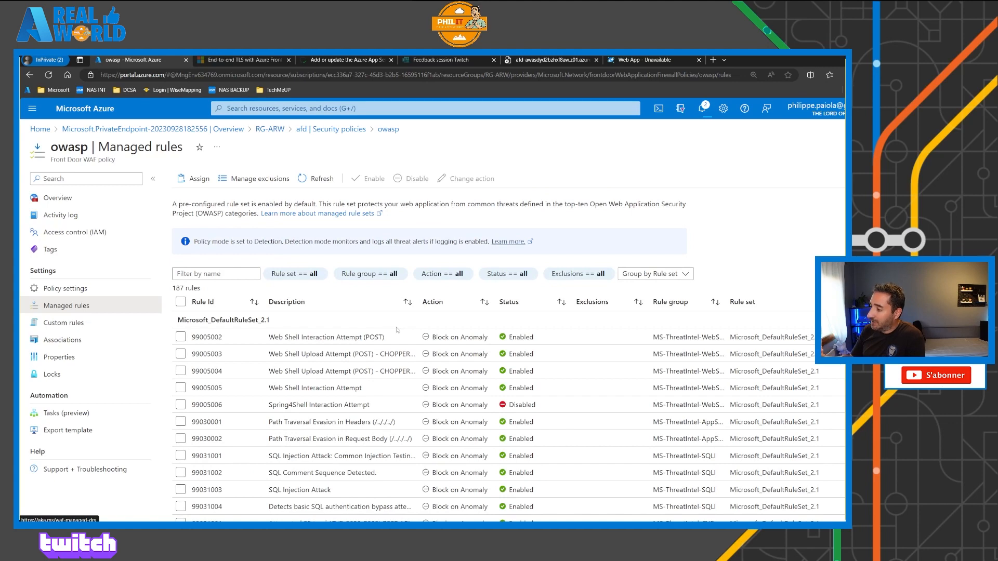
pyautogui.click(63, 323)
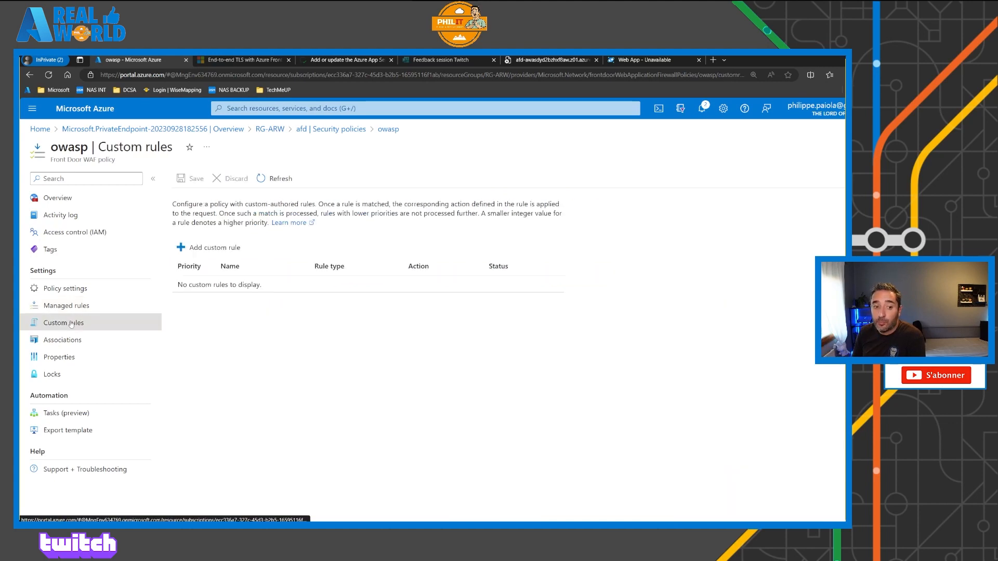
pyautogui.click(331, 129)
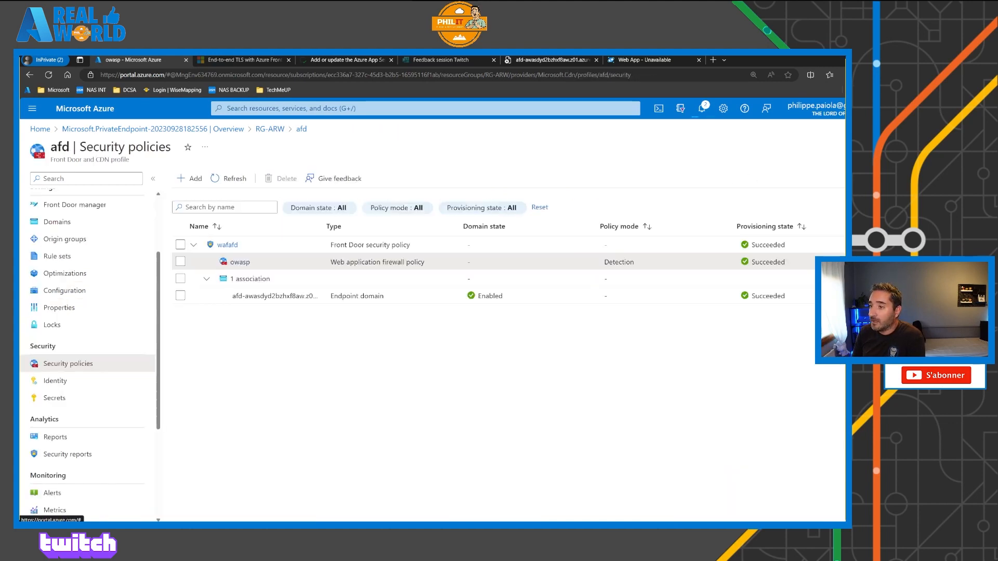
# Check the deployment notifications and open the networking settings of the cosmosarw Cosmos DB account in RG-ARW.
pyautogui.click(702, 113)
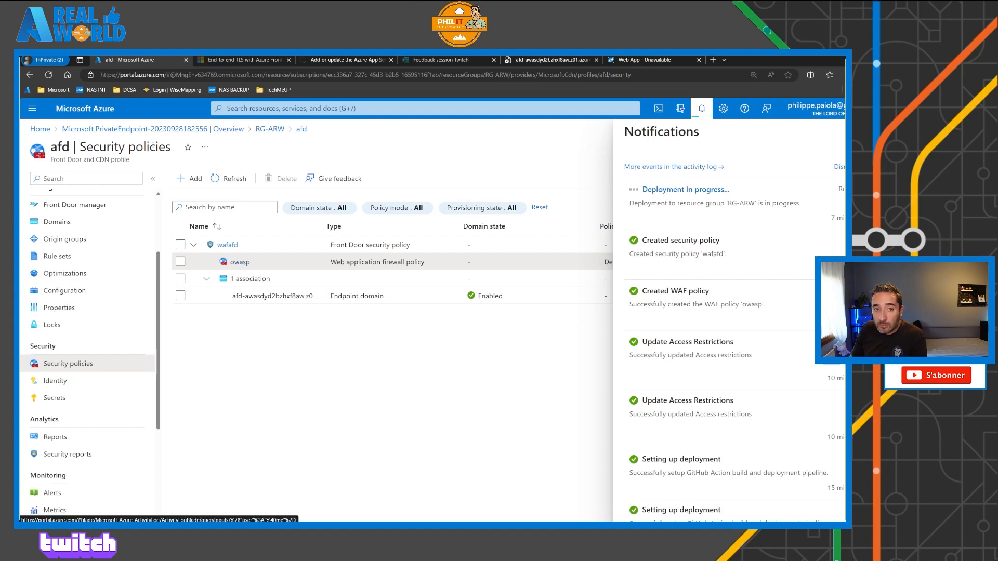
pyautogui.click(263, 129)
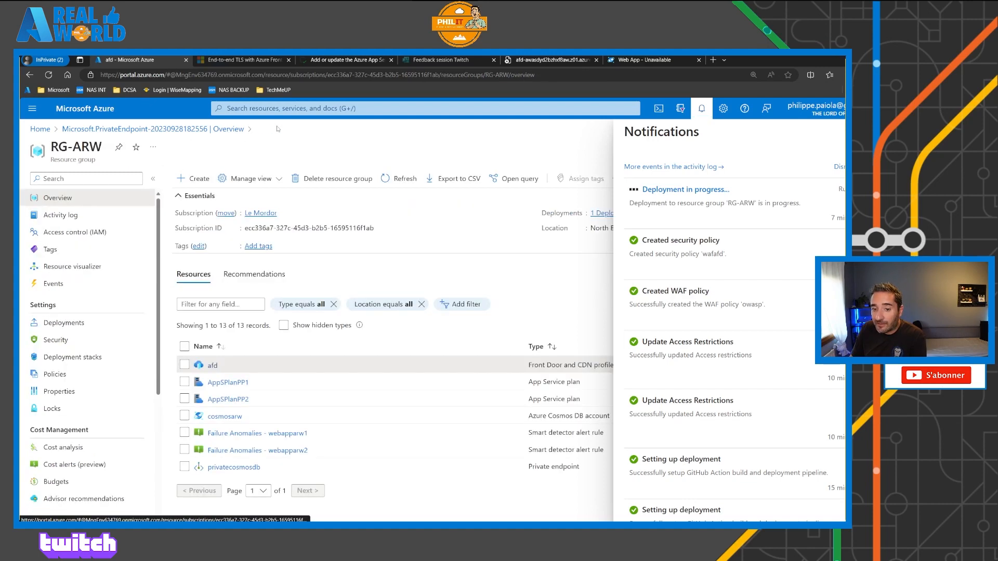
pyautogui.click(234, 415)
pyautogui.click(86, 442)
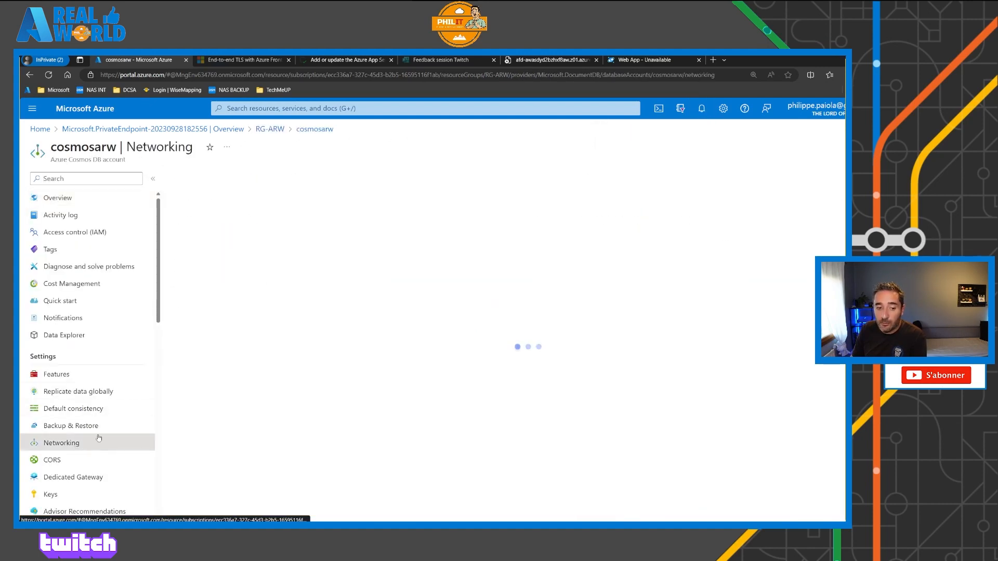
# Try limiting cosmosarw's public access to selected networks, switching the public Azure datacenters exception on and off.
pyautogui.click(261, 240)
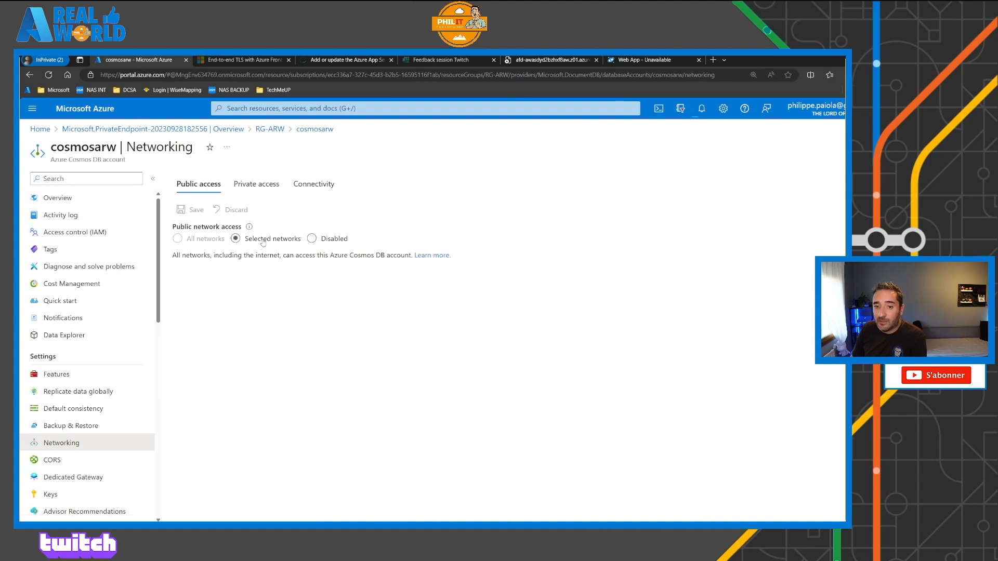
pyautogui.click(263, 243)
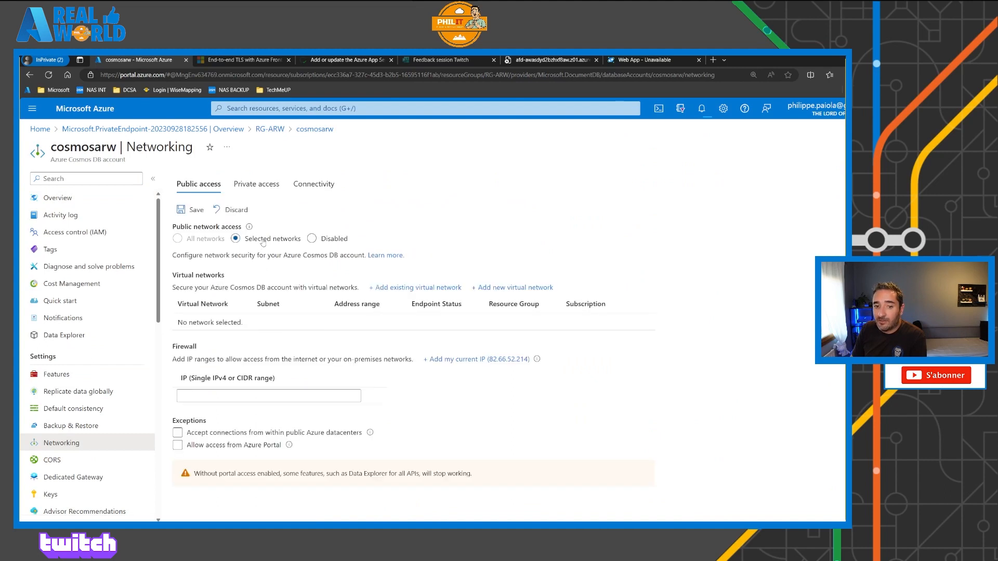
pyautogui.click(178, 433)
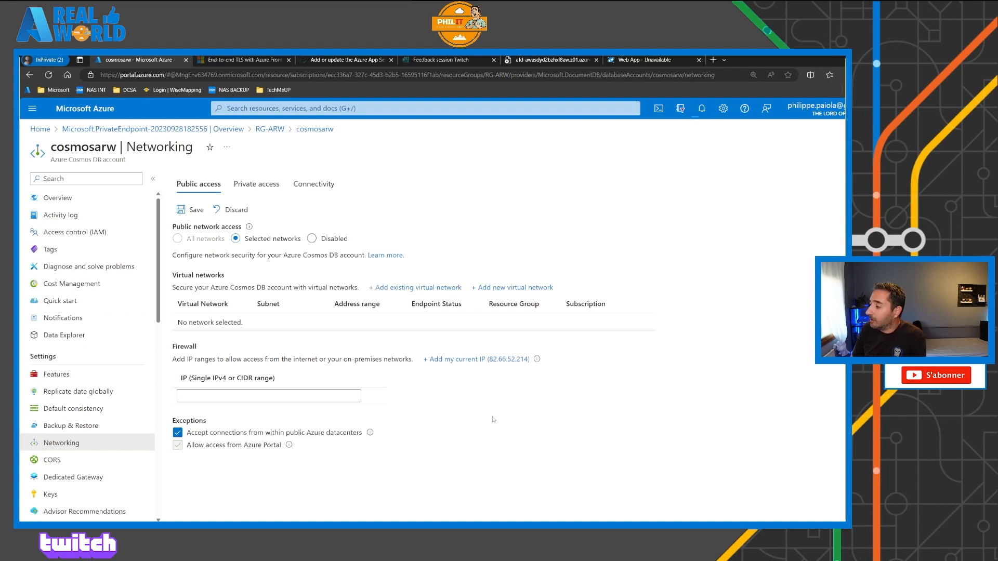
pyautogui.click(177, 433)
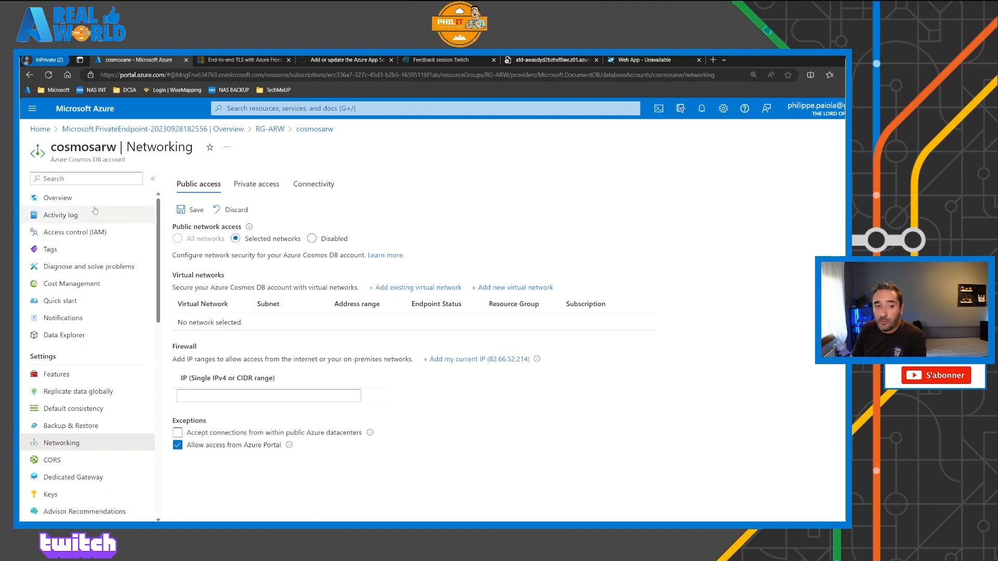
# Examine the cosmosarw overview and its global data replication regions, and check the portal notifications.
pyautogui.click(78, 198)
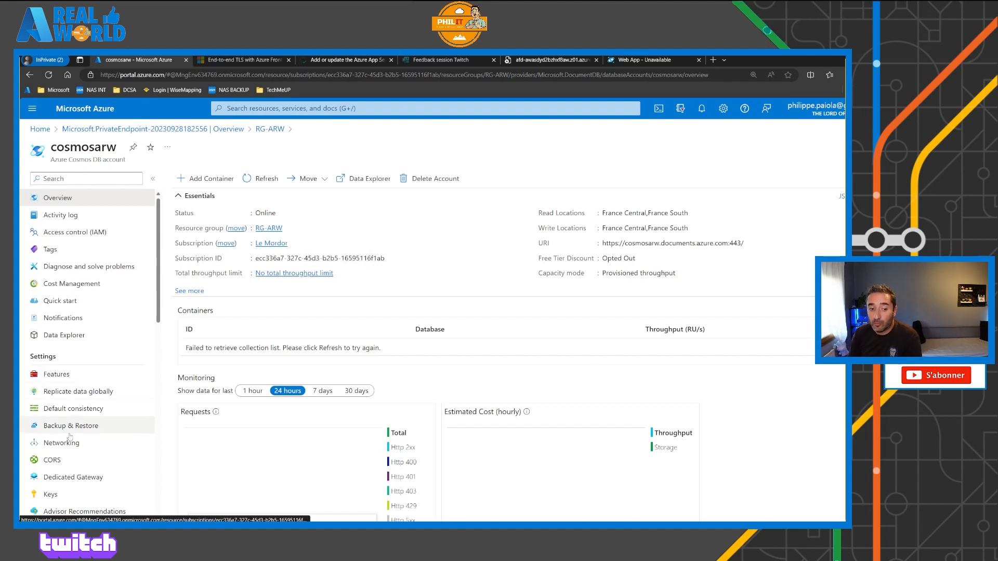
pyautogui.scroll(-2, 78, 435)
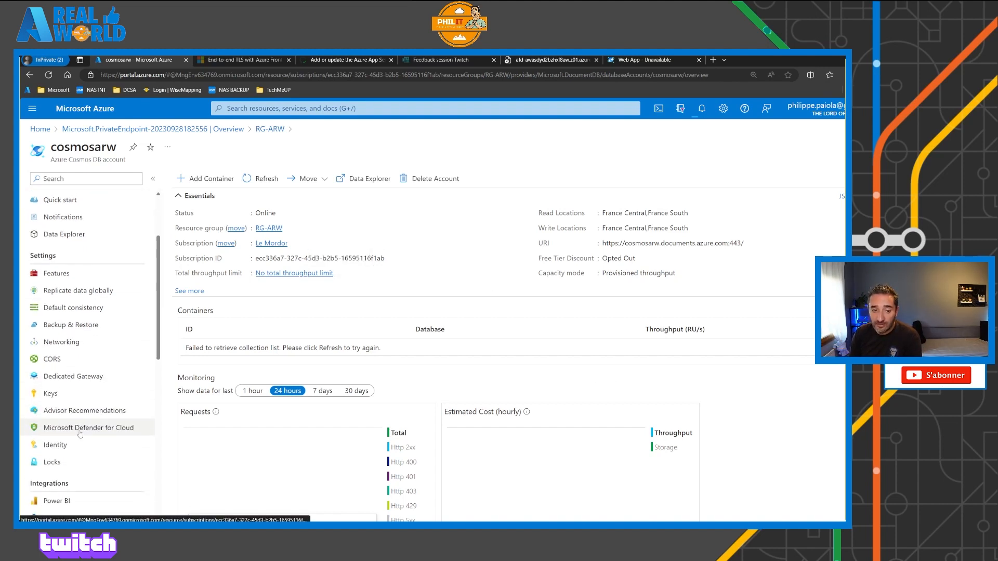
pyautogui.scroll(2, 84, 441)
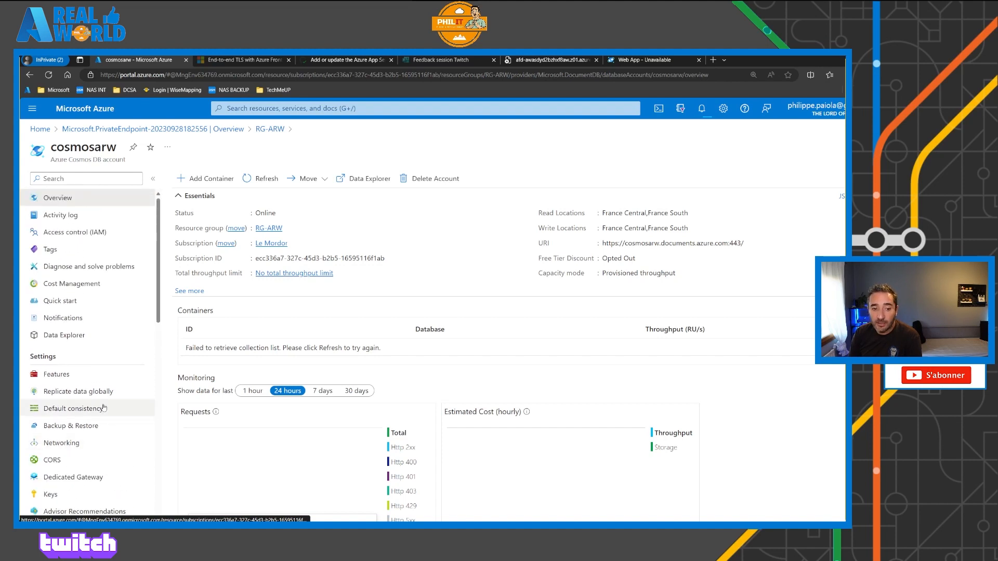
pyautogui.click(83, 391)
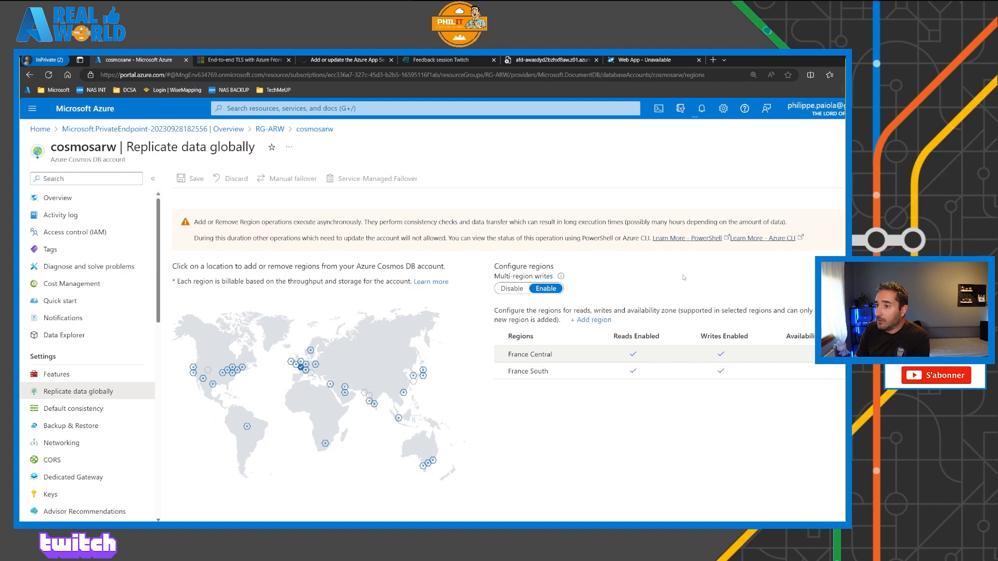
pyautogui.click(702, 110)
pyautogui.click(703, 110)
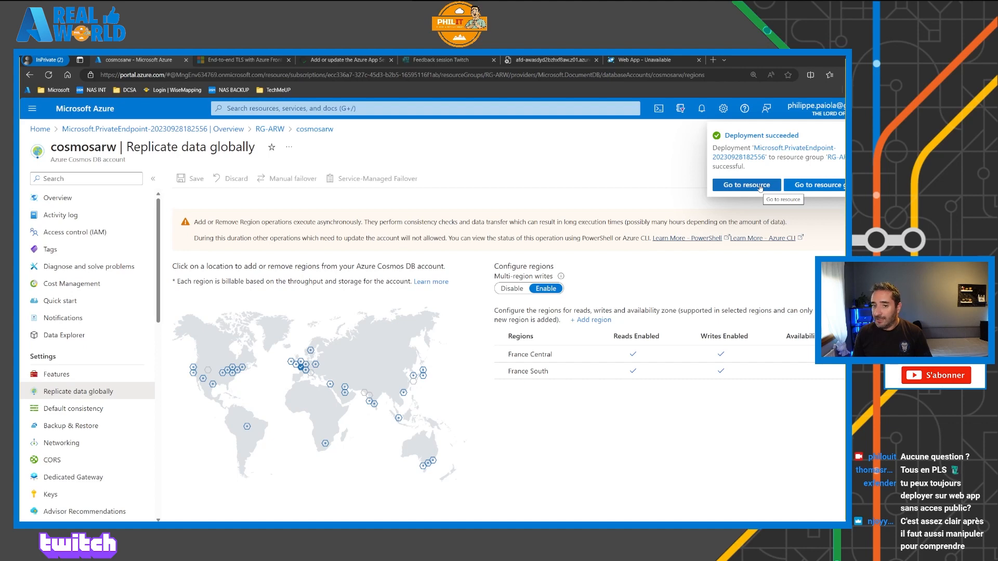
# Save cosmosarw networking with selected networks and connections accepted from public Azure datacenters, and check the Front Door products page.
pyautogui.click(73, 447)
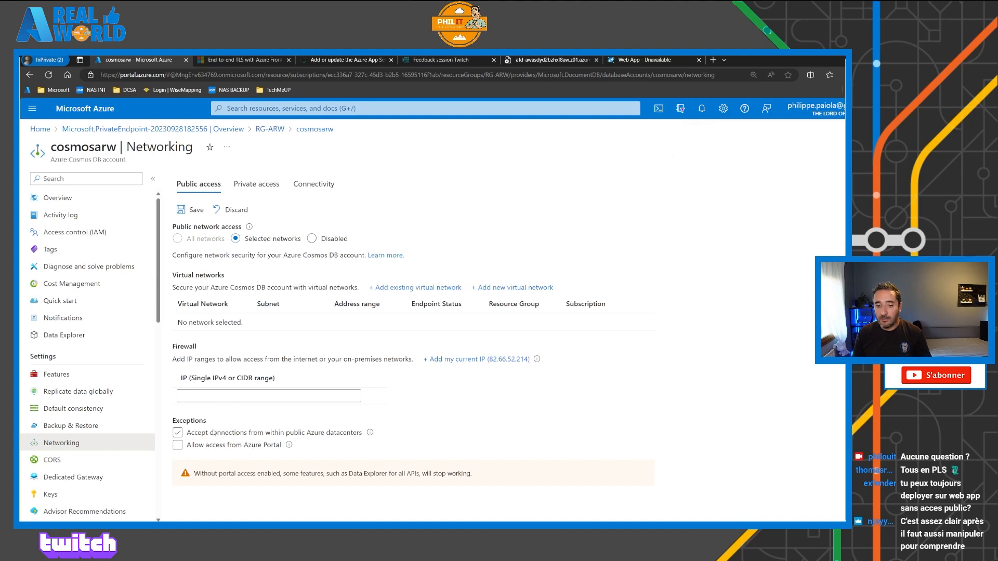
pyautogui.click(196, 211)
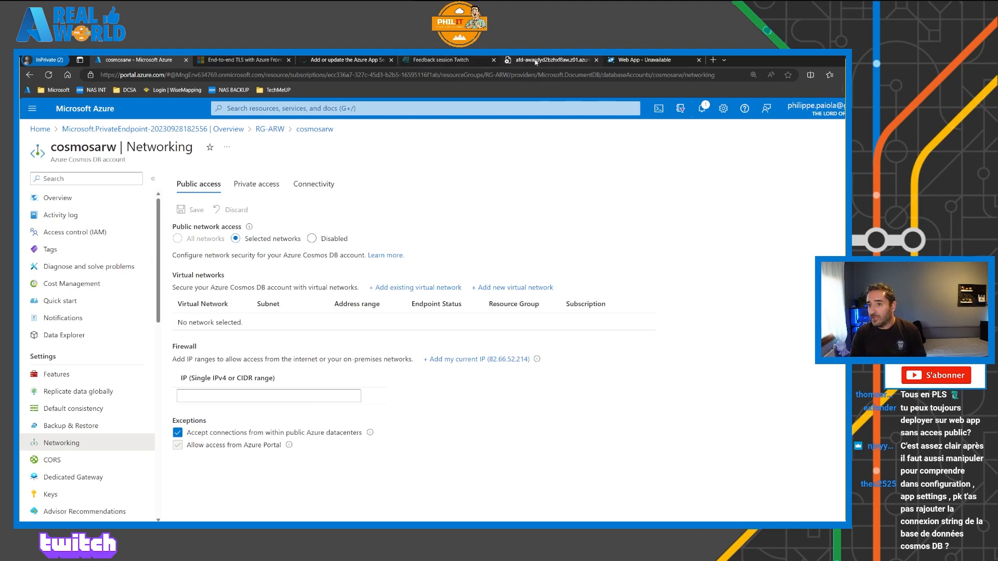
pyautogui.click(551, 60)
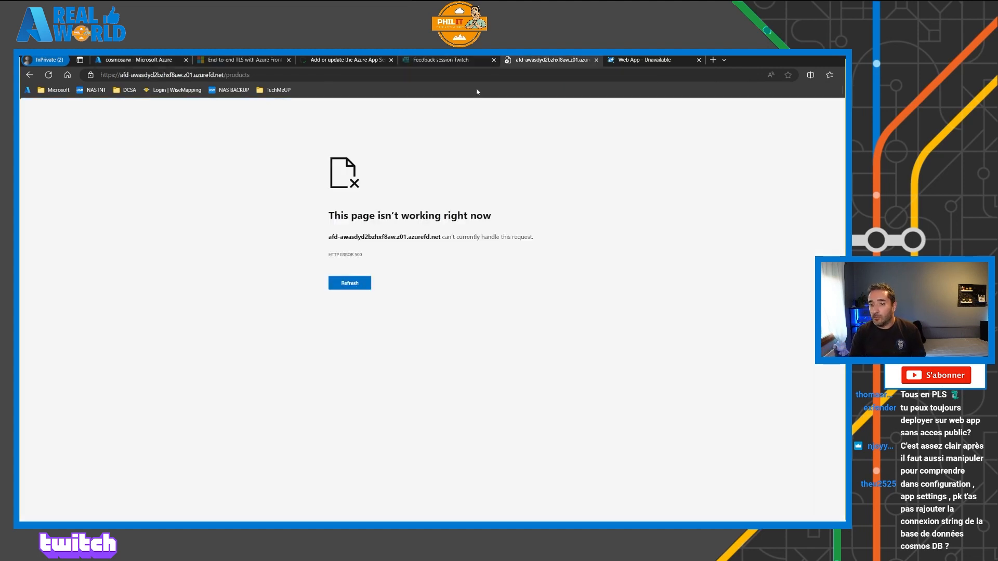
# Open CosmosService.cs from the Services folder of the AppCosmosDBDemo repository on GitHub and examine its Cosmos DB connection code.
pyautogui.click(340, 60)
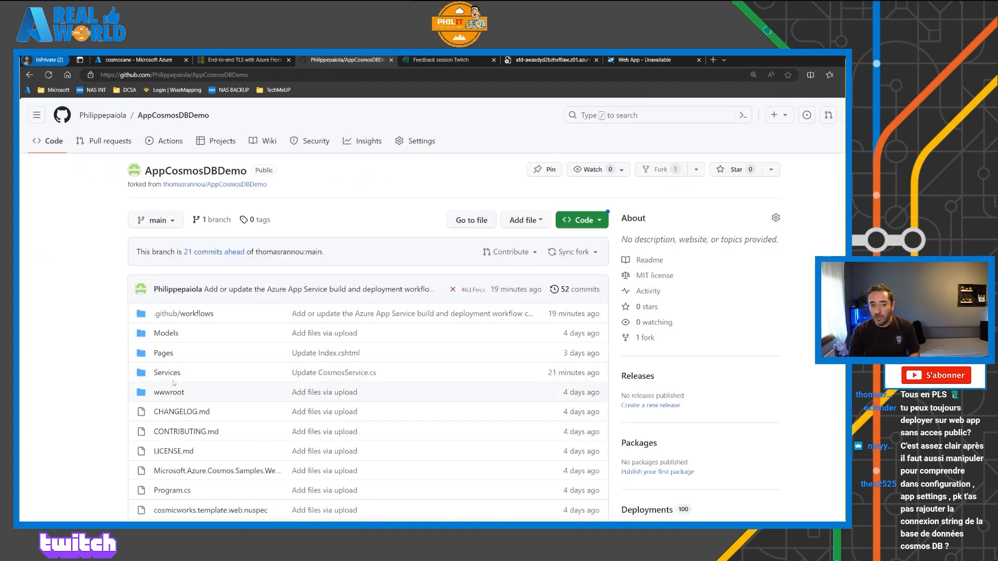
pyautogui.click(170, 374)
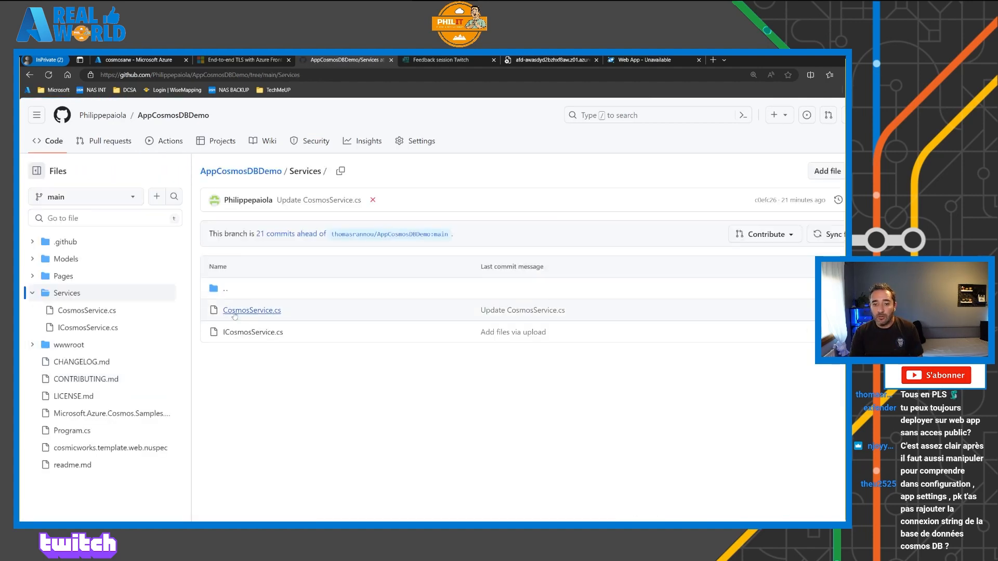
pyautogui.click(249, 315)
pyautogui.scroll(-4, 468, 353)
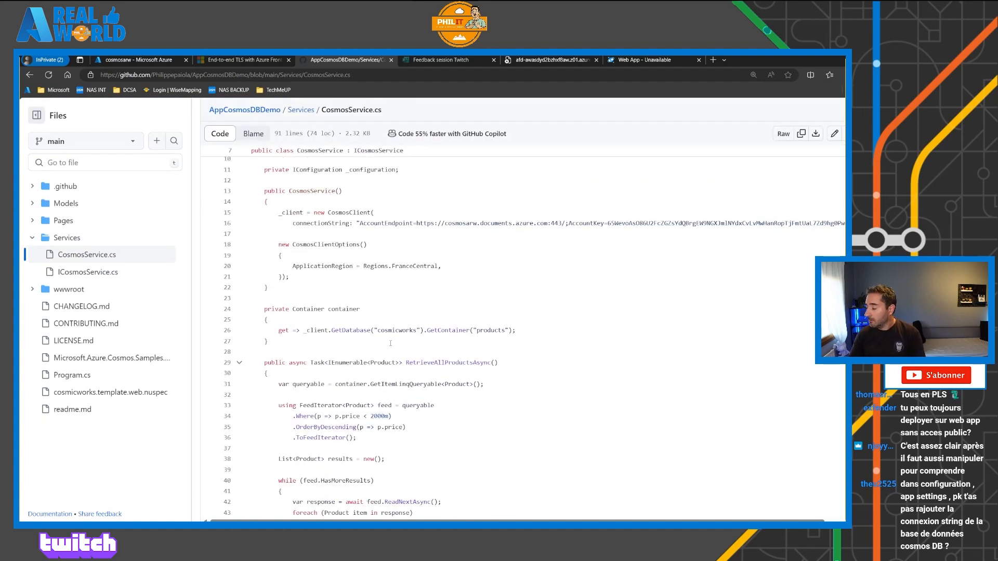
pyautogui.scroll(4, 390, 343)
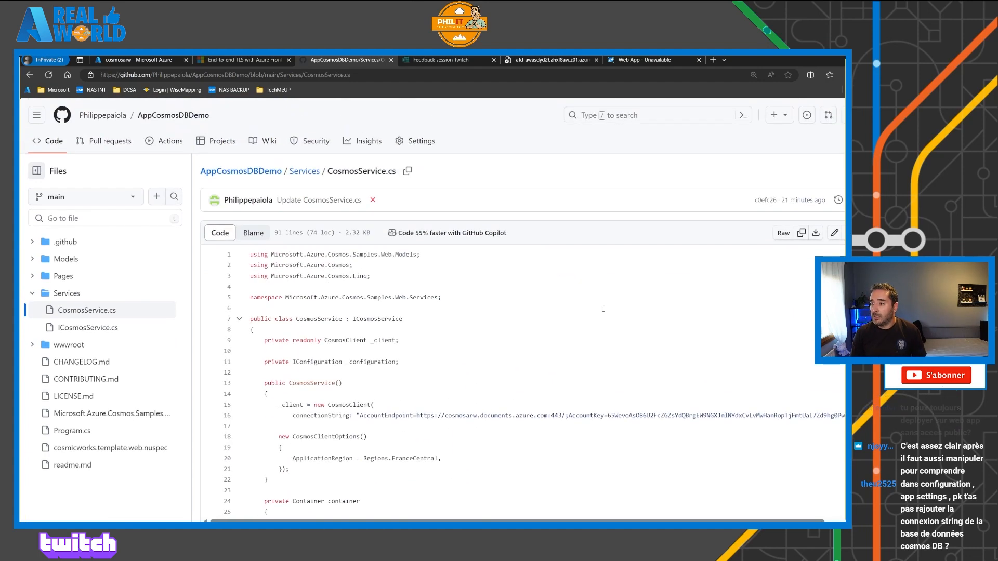
pyautogui.click(841, 234)
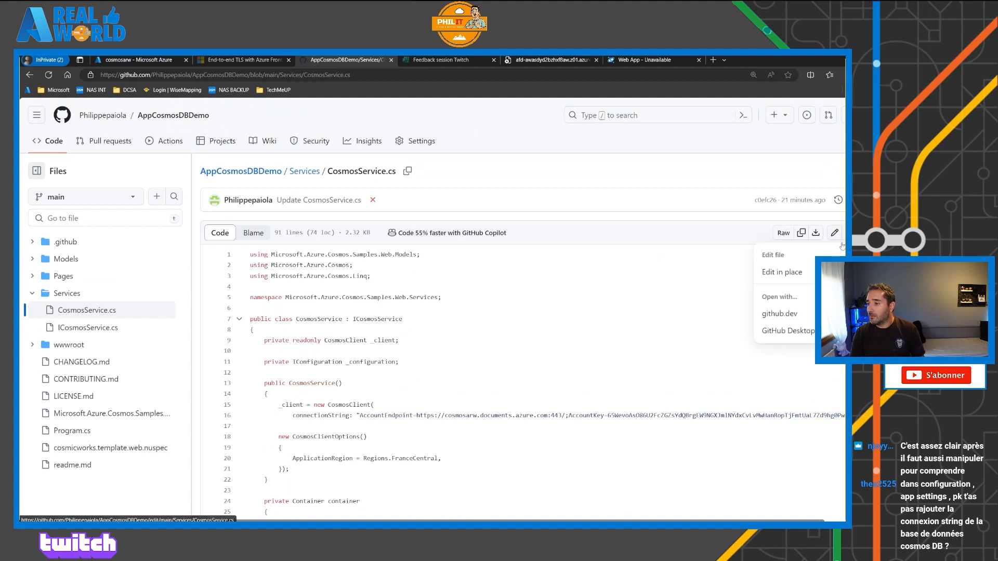
pyautogui.click(834, 232)
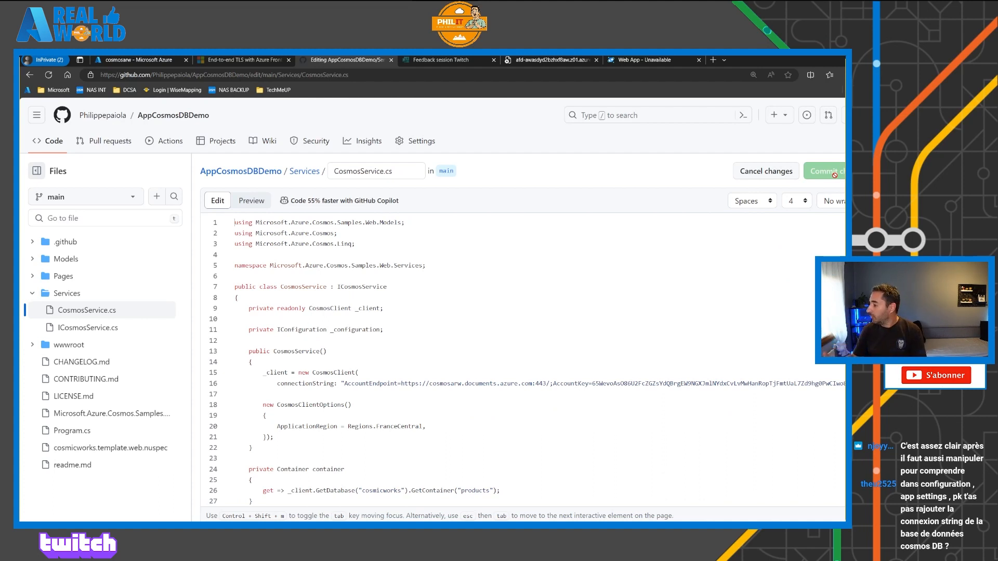
pyautogui.click(777, 173)
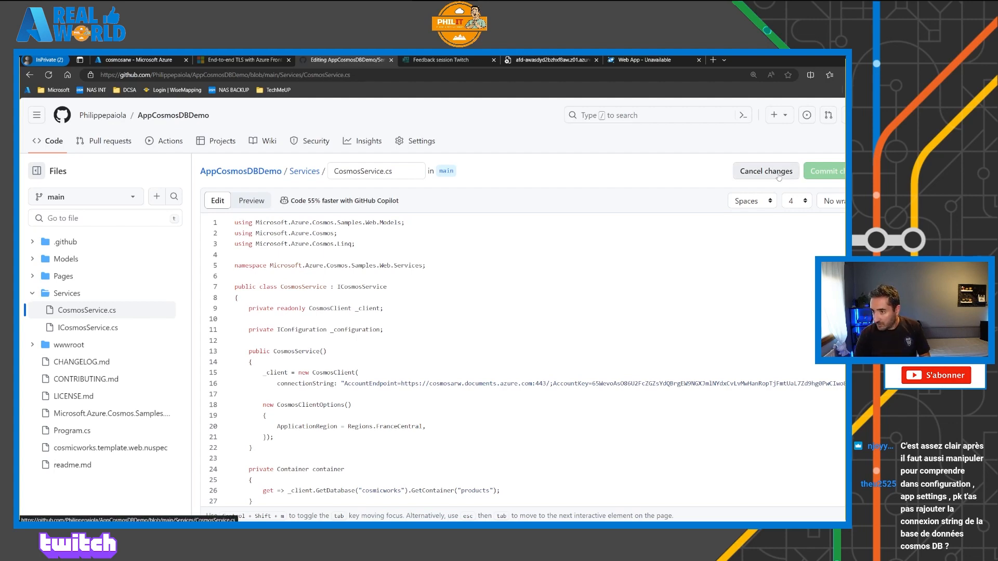
# Find the App Configuration service in the Azure portal and examine the Basics and Advanced settings for creating a configuration store.
pyautogui.click(139, 62)
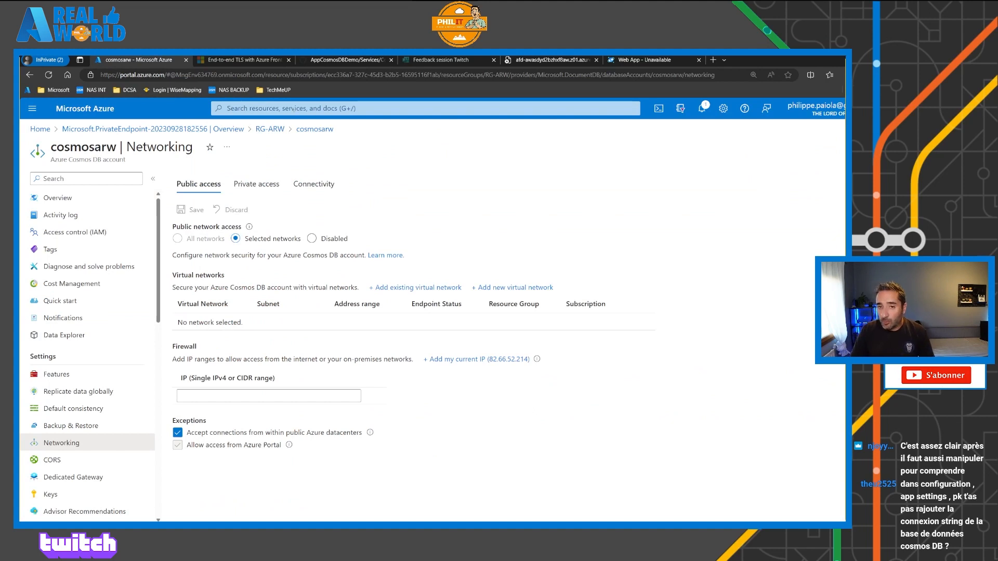
pyautogui.click(294, 110)
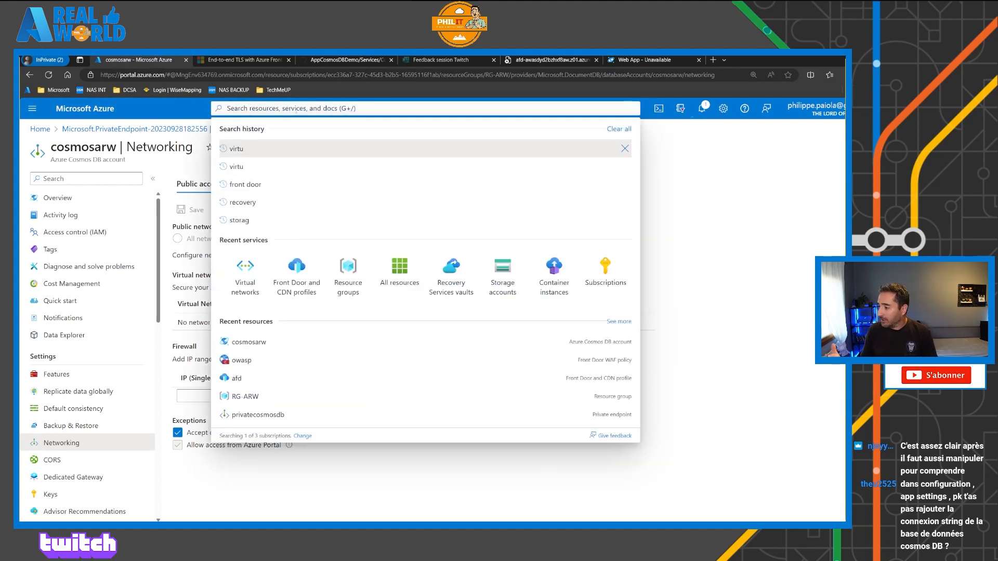
pyautogui.write('app confi')
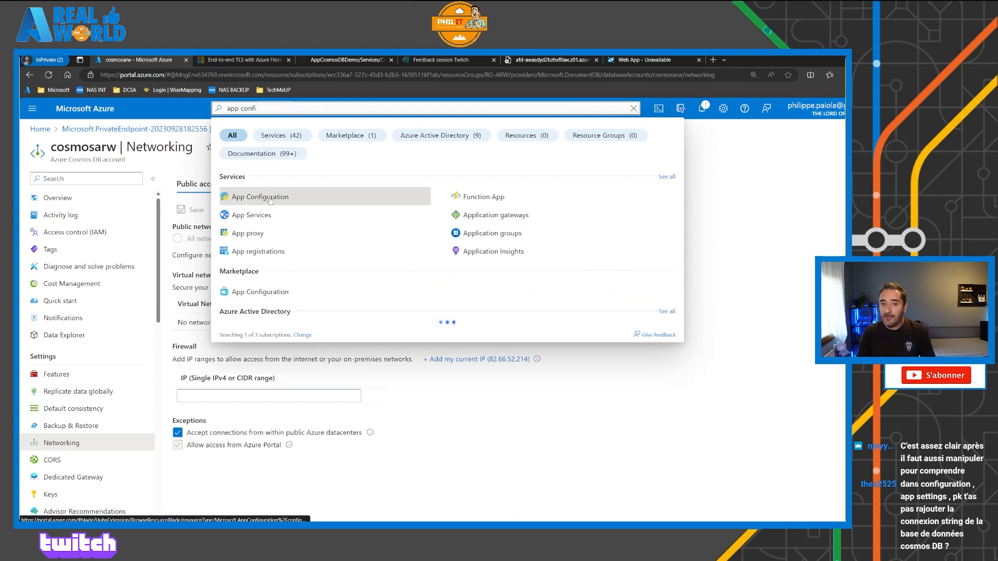
pyautogui.click(265, 198)
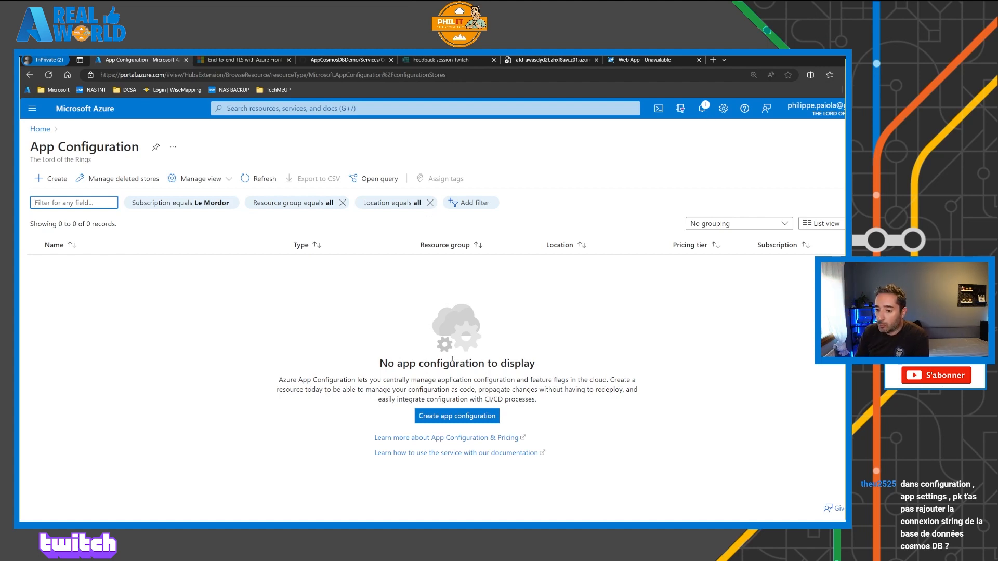
pyautogui.click(490, 414)
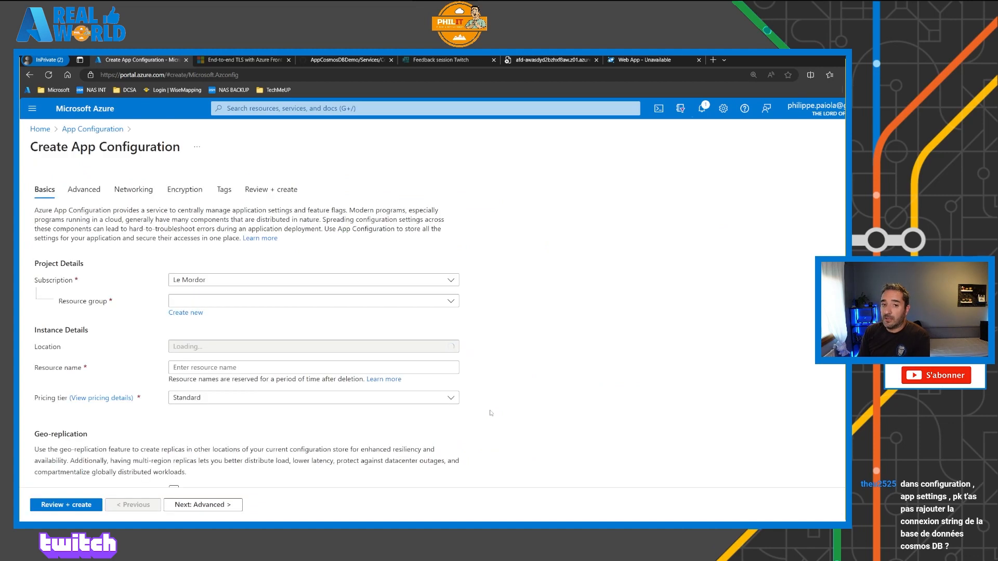
pyautogui.click(103, 197)
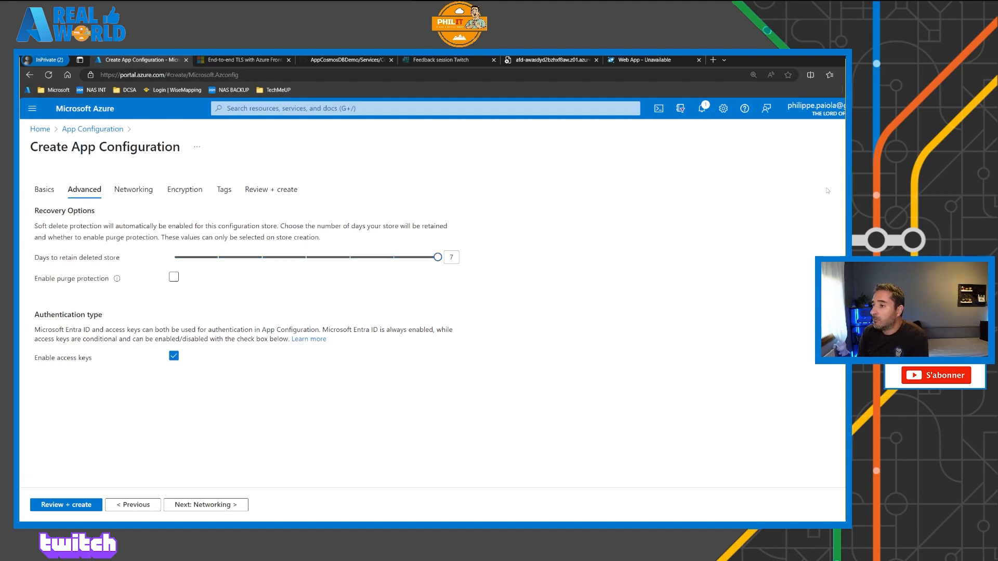
pyautogui.click(889, 147)
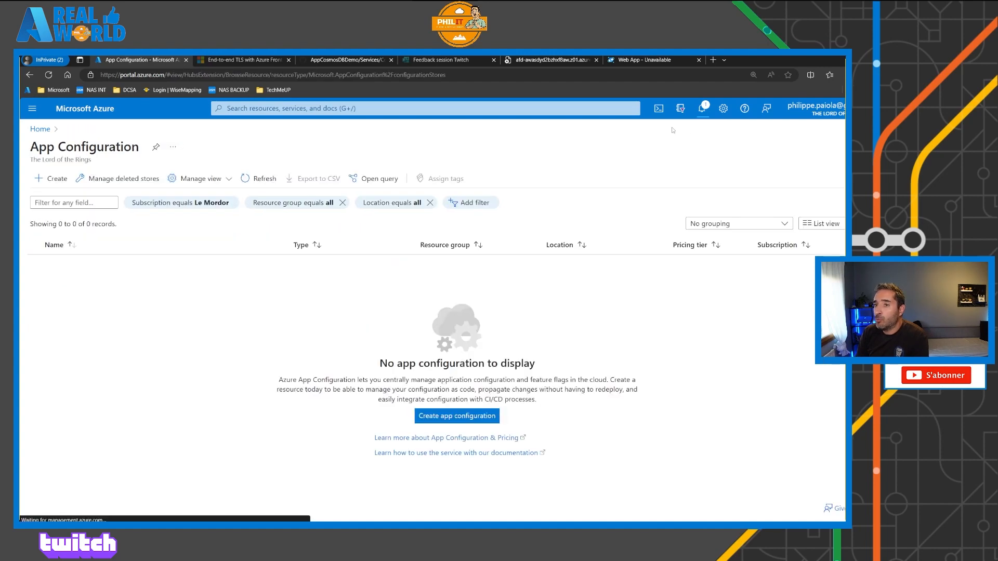
# Revisit CosmosService.cs on GitHub and the feedback page, and reload the Front Door products page several times to test its availability.
pyautogui.click(360, 59)
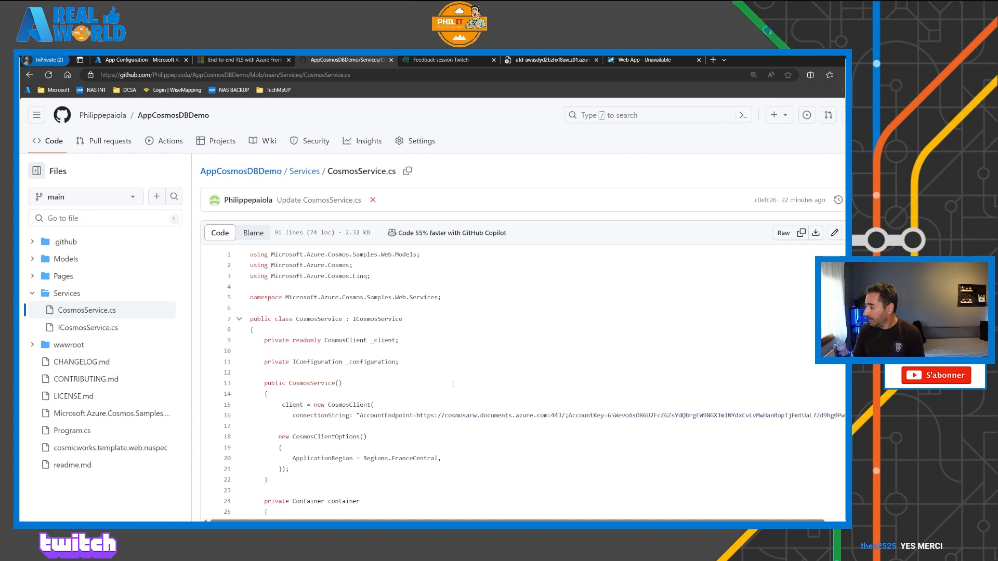
pyautogui.click(440, 60)
pyautogui.click(560, 60)
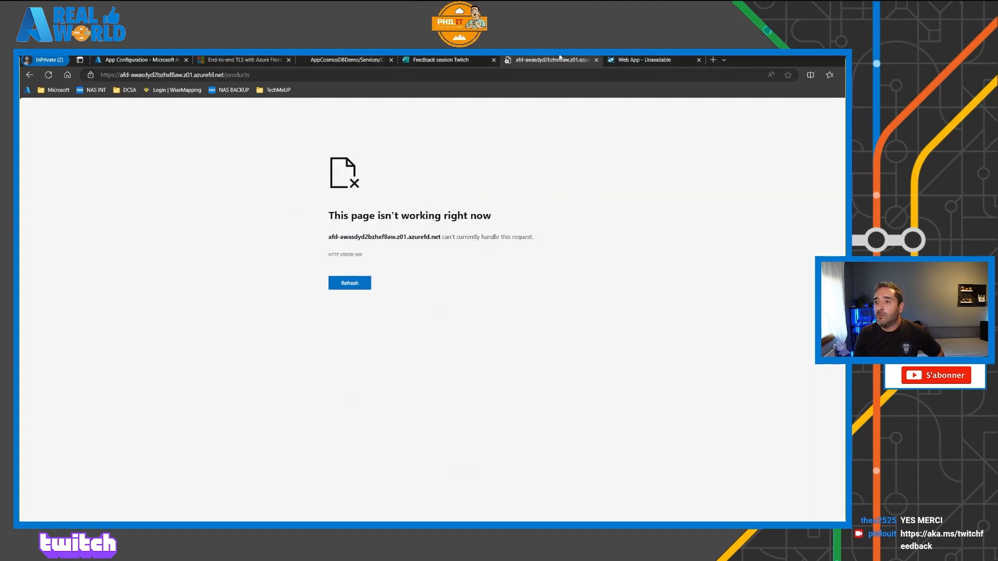
pyautogui.click(49, 75)
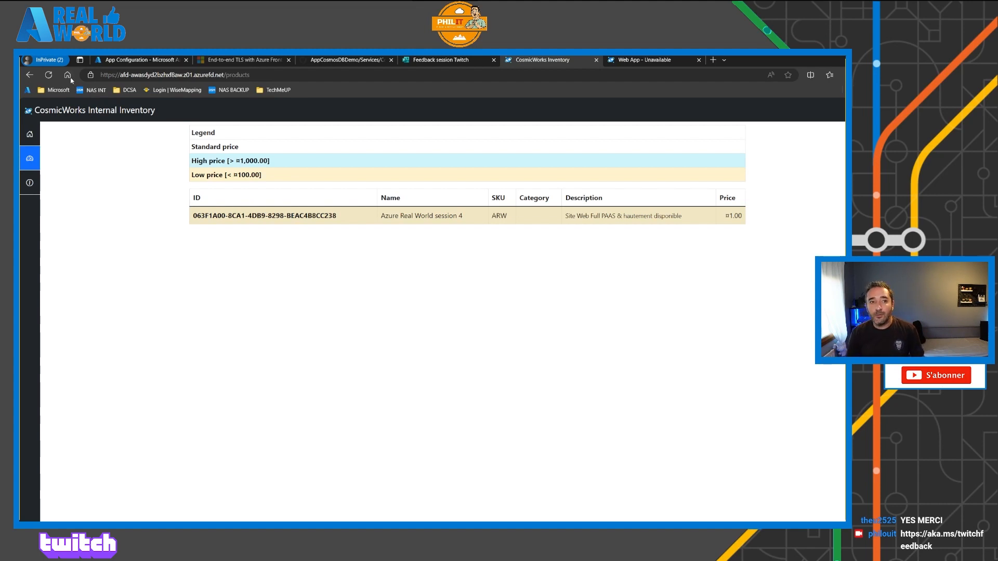
pyautogui.click(287, 76)
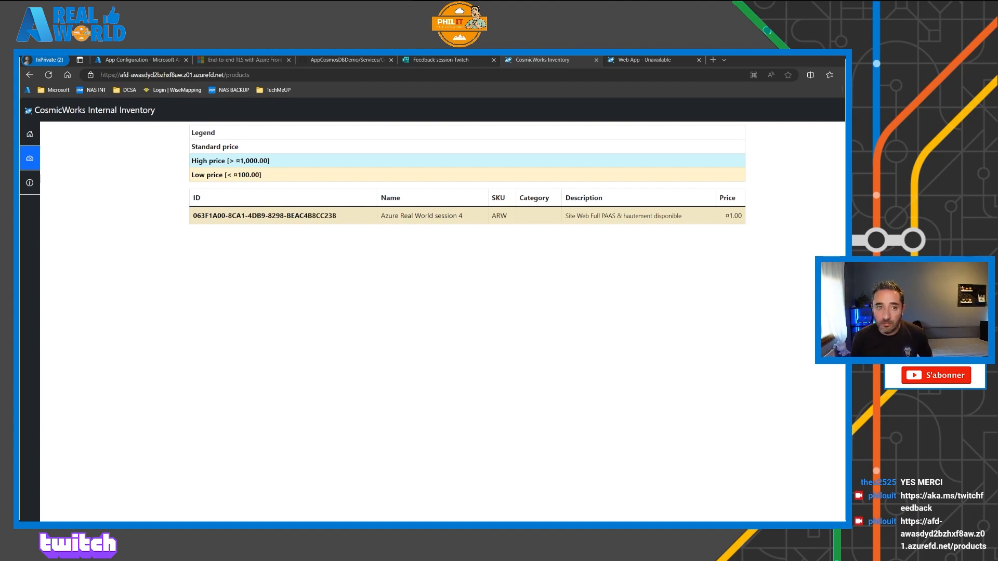
pyautogui.click(49, 74)
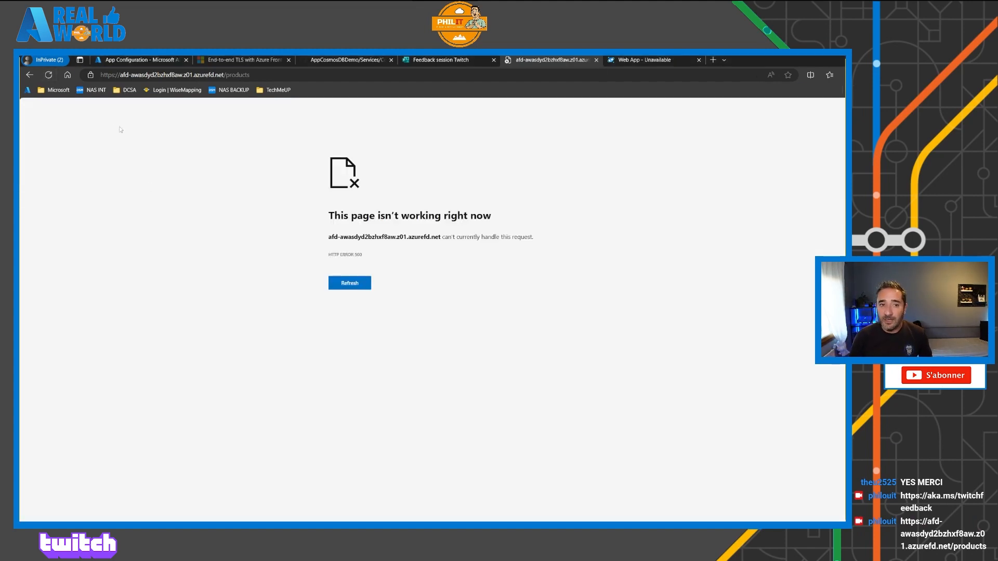
pyautogui.click(48, 75)
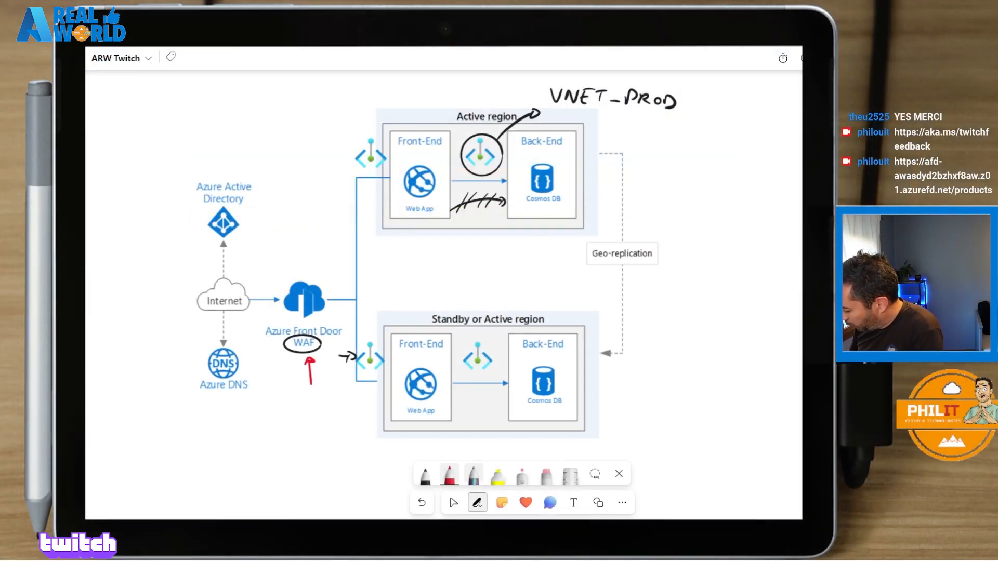
# On the ARW Twitch whiteboard, erase the ink annotations and draw a red arrow from Web App to Cosmos DB in the standby region.
pyautogui.click(546, 474)
pyautogui.moveTo(452, 208)
pyautogui.mouseDown()
pyautogui.moveTo(509, 181)
pyautogui.moveTo(534, 112)
pyautogui.moveTo(661, 96)
pyautogui.moveTo(470, 161)
pyautogui.moveTo(361, 295)
pyautogui.moveTo(384, 334)
pyautogui.mouseUp()
pyautogui.click(425, 475)
pyautogui.click(450, 474)
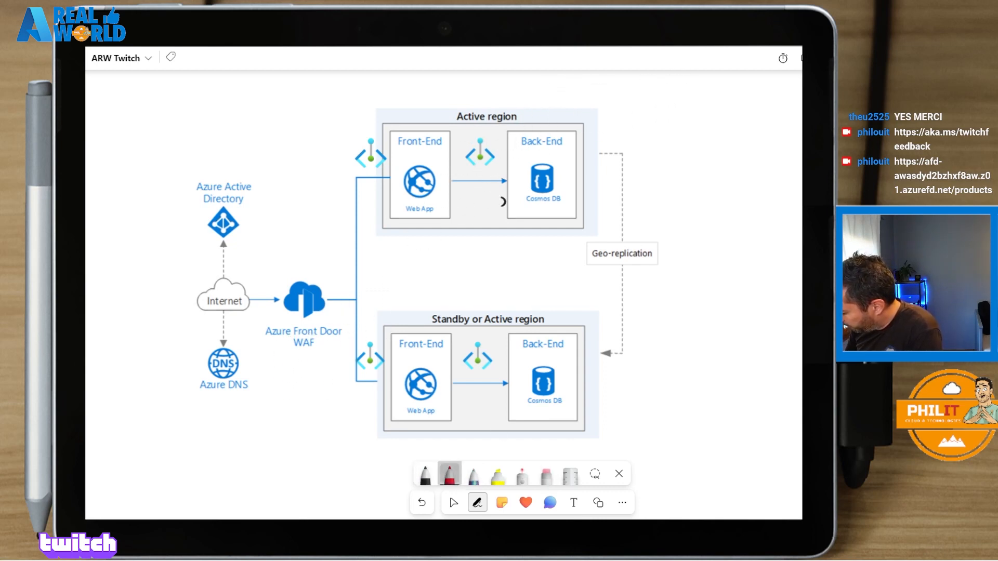
pyautogui.moveTo(455, 396); pyautogui.dragTo(495, 401)
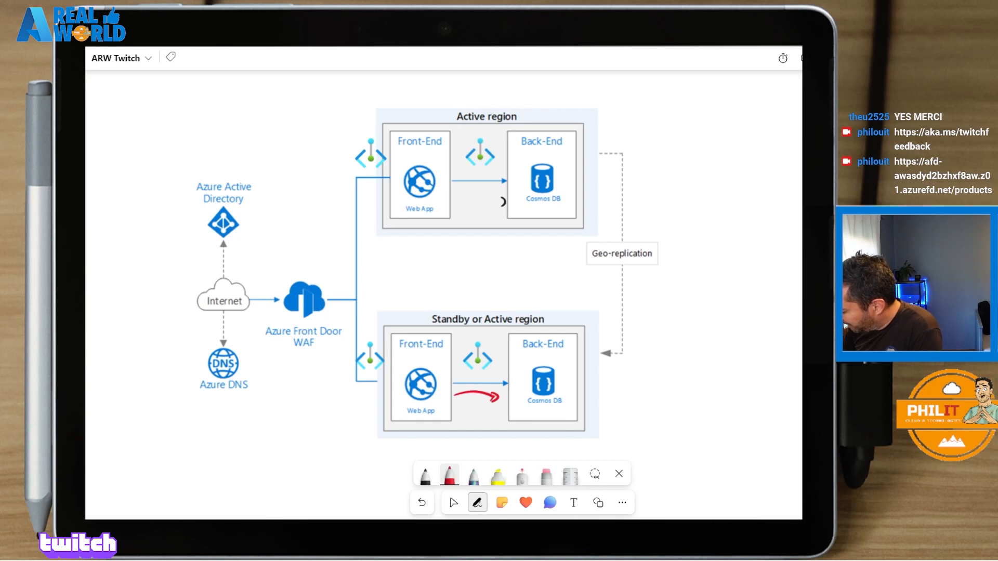